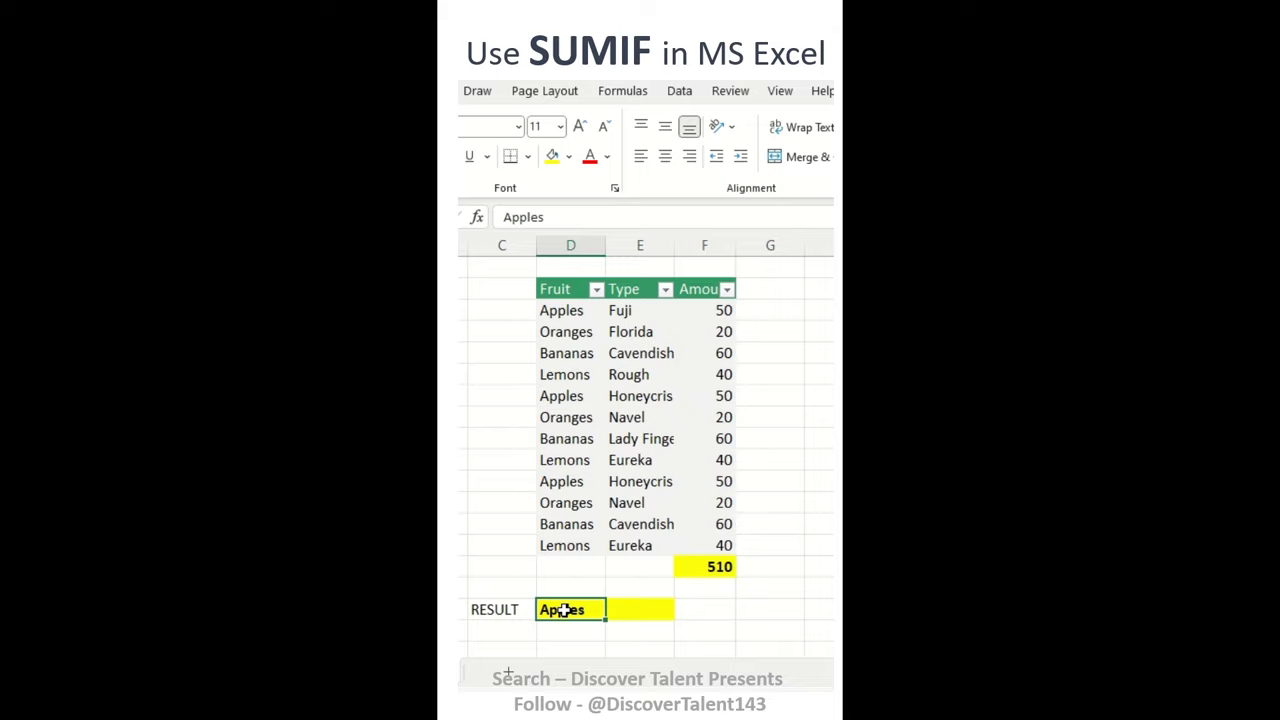
{"action": "left_click_drag", "start_coordinate": [565, 305], "coordinate": [553, 538]}
{"action": "left_click_drag", "start_coordinate": [706, 312], "coordinate": [700, 540]}
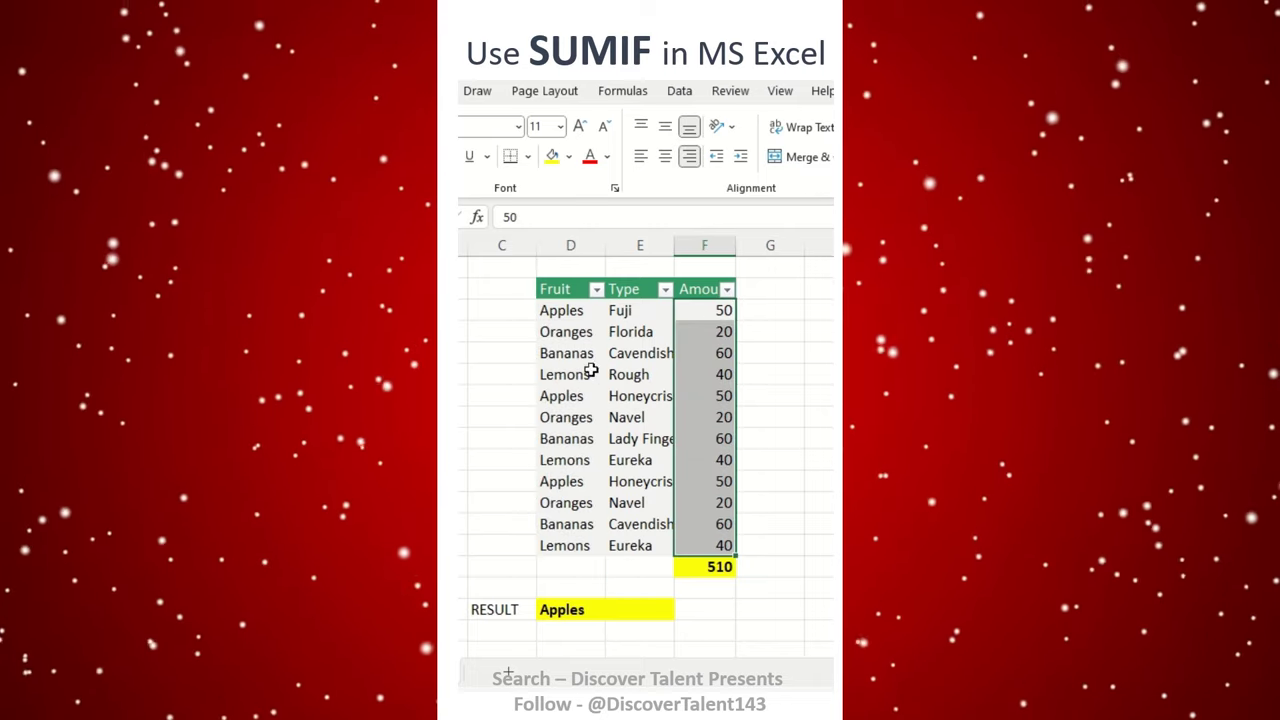
{"action": "left_click", "coordinate": [591, 607]}
Enter =SUMIF(D4:D15,D18,F4:F15) in E18 to total the amounts for the fruit named in D18
{"action": "left_click", "coordinate": [642, 611]}
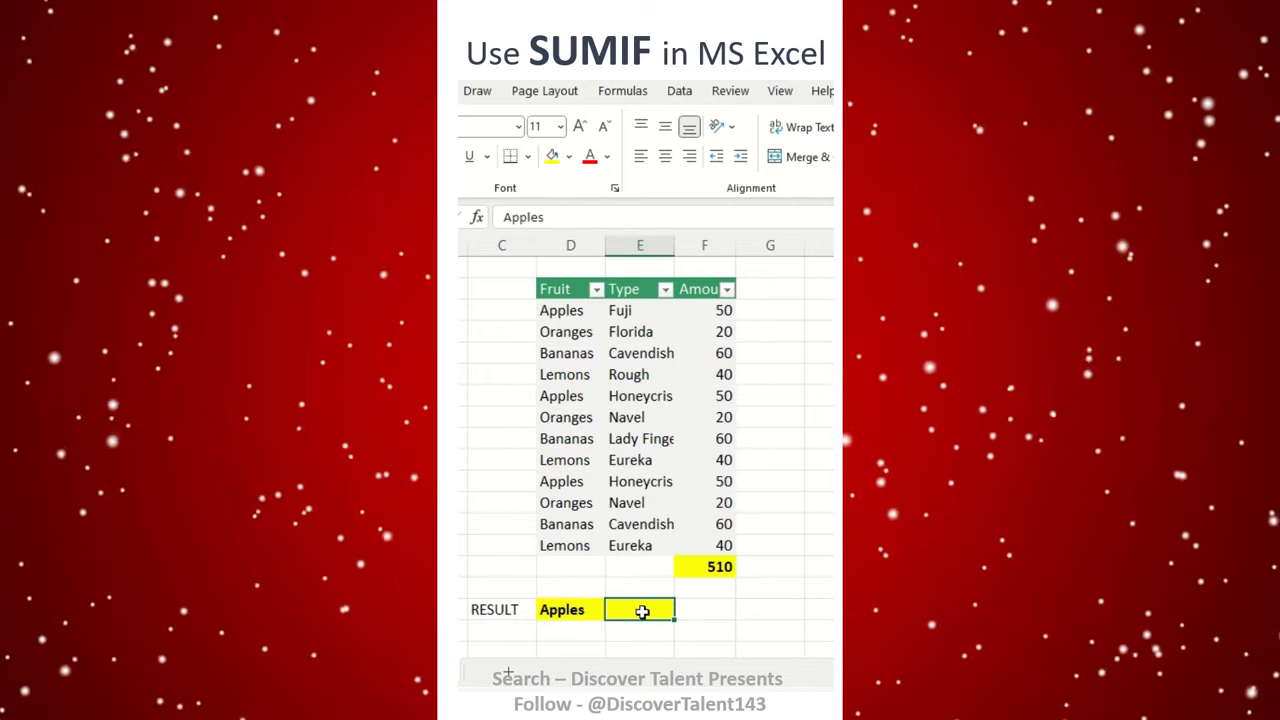
{"action": "type", "text": "=sumif"}
{"action": "key", "text": "Tab"}
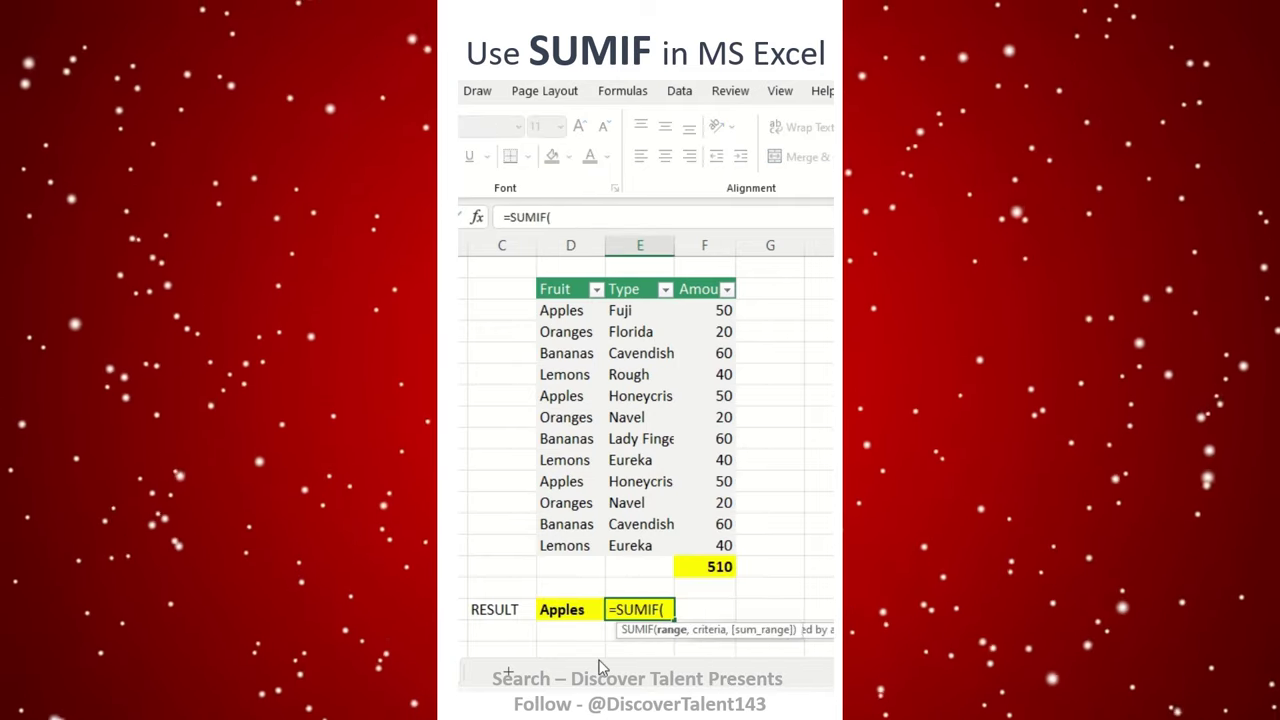
{"action": "left_click_drag", "start_coordinate": [561, 310], "coordinate": [580, 546]}
{"action": "type", "text": ","}
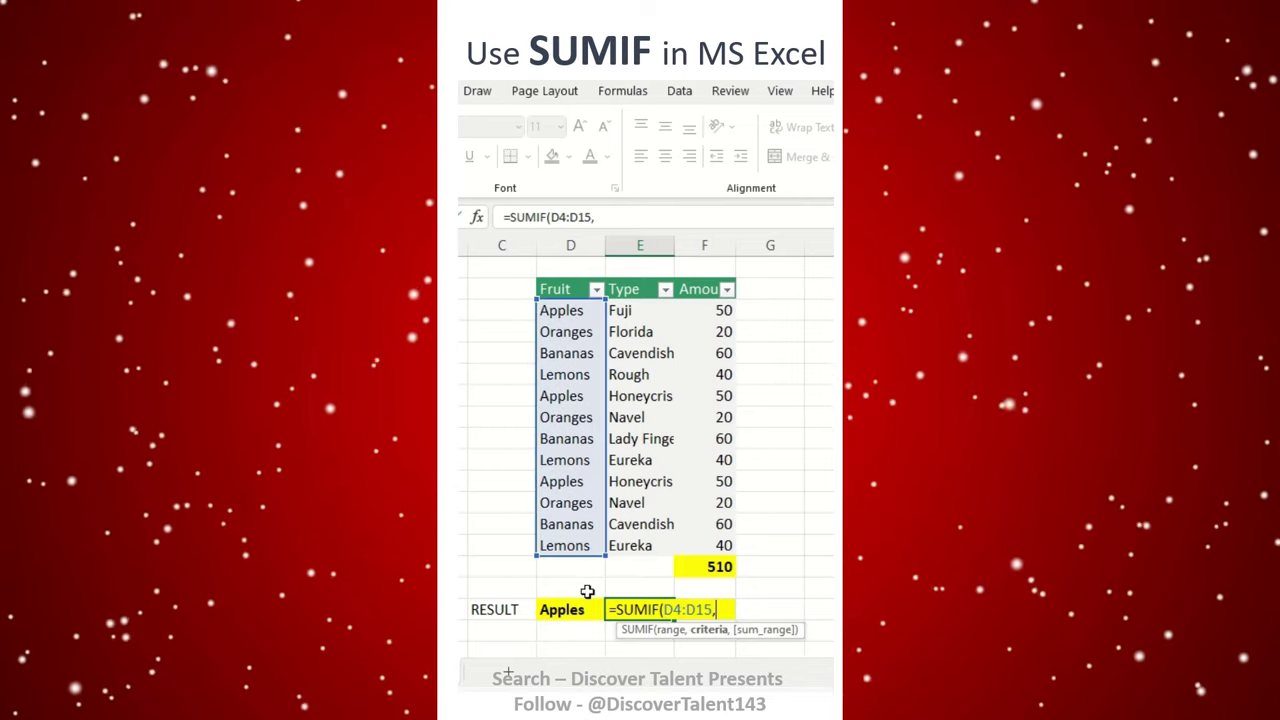
{"action": "left_click", "coordinate": [570, 607]}
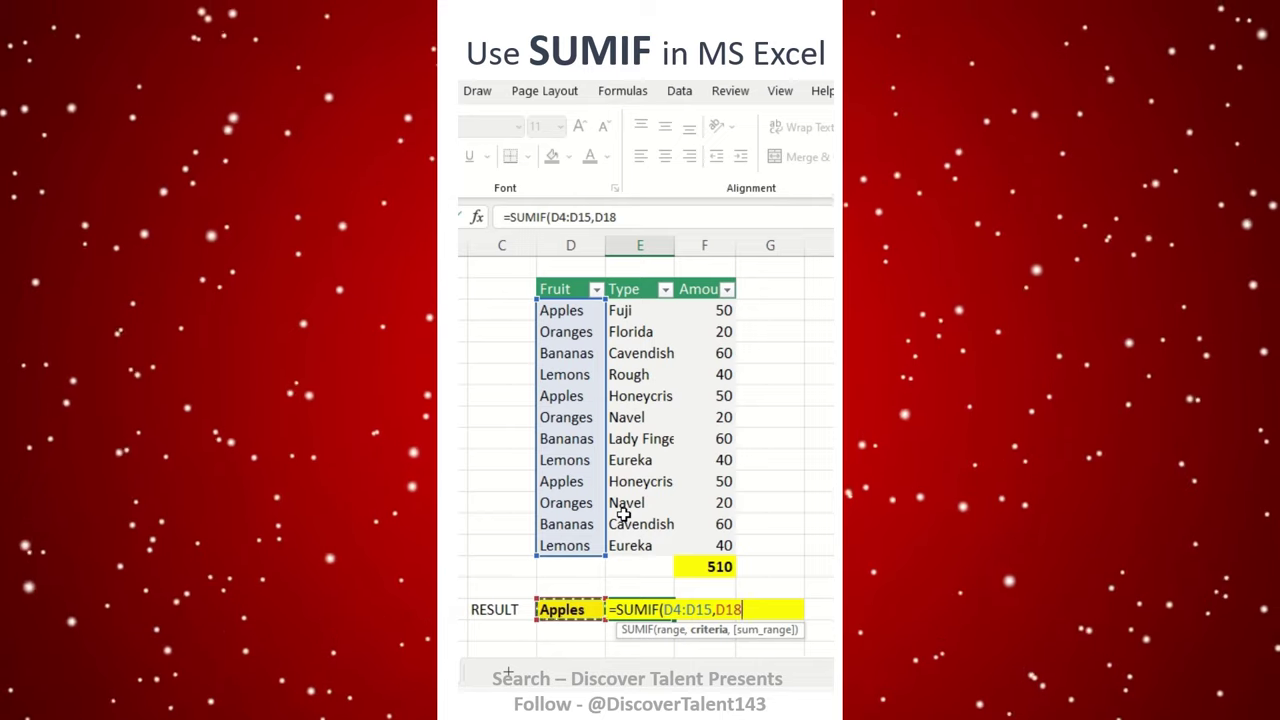
{"action": "left_click_drag", "start_coordinate": [699, 451], "coordinate": [700, 543]}
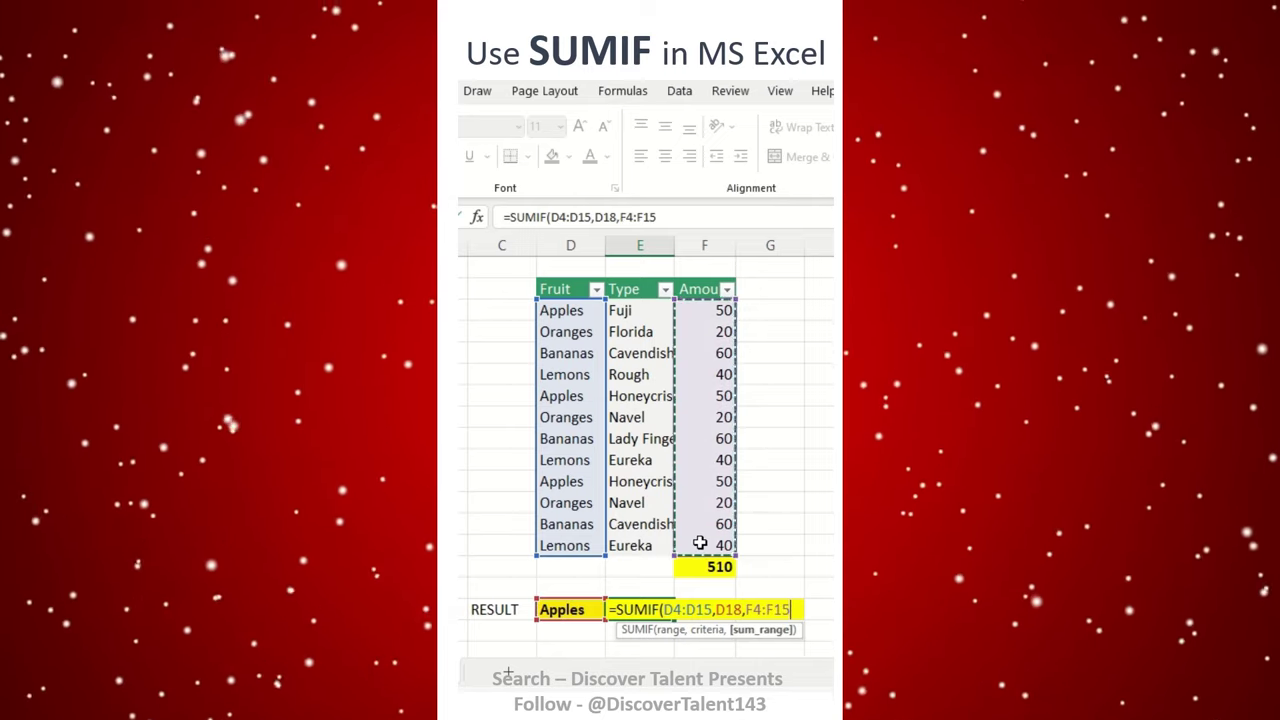
{"action": "type", "text": ")"}
{"action": "key", "text": "Return"}
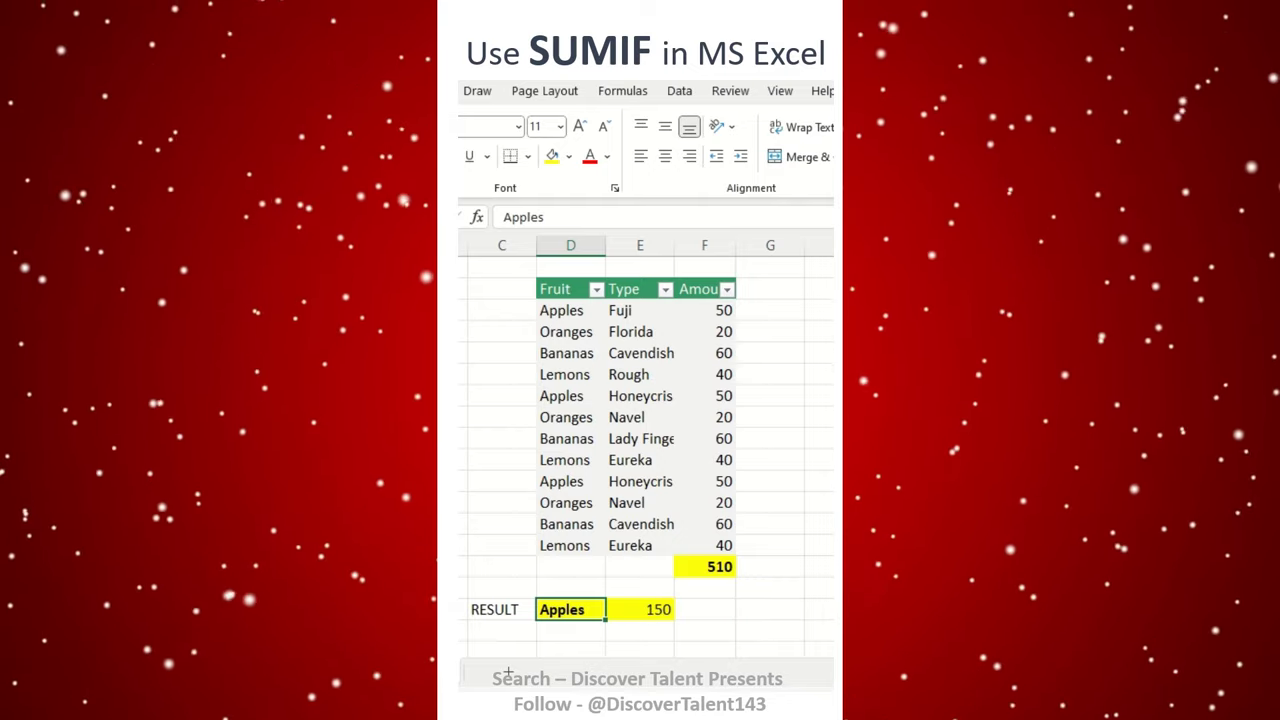
Filter the table by the Fruit column and select the three amounts beneath the Amount header to check the SUMIF total
{"action": "left_click", "coordinate": [596, 289]}
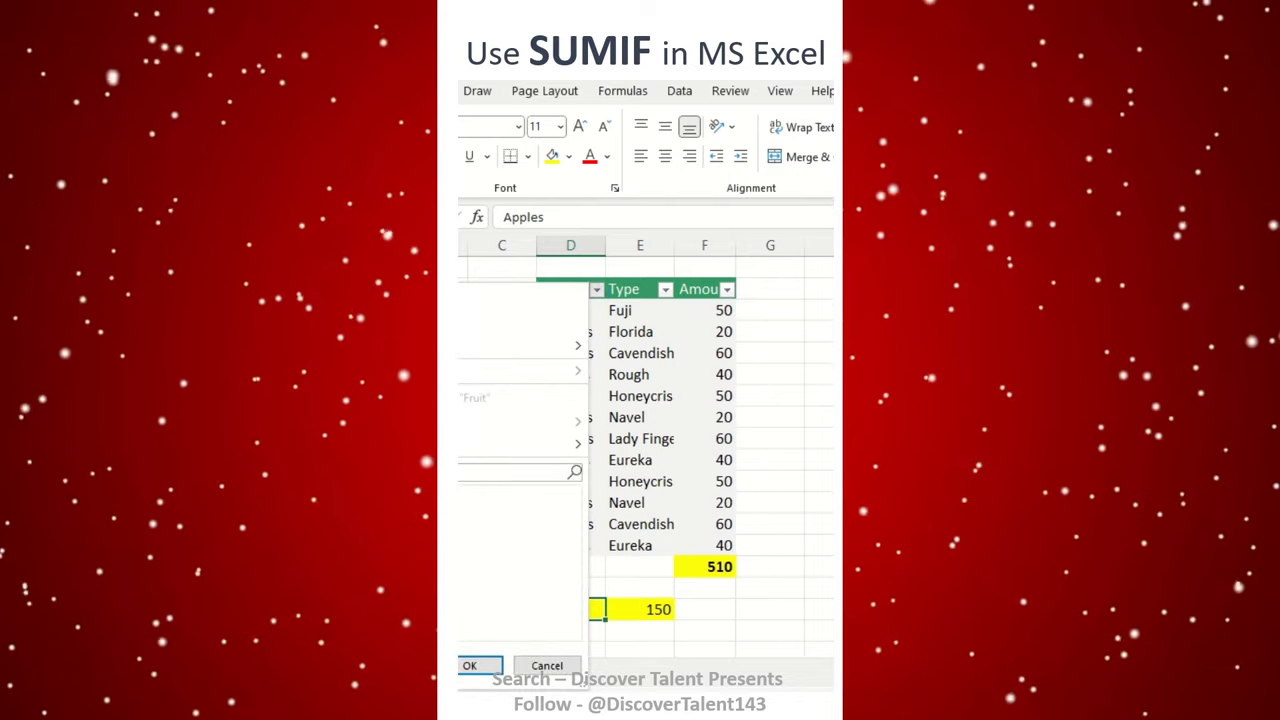
{"action": "left_click", "coordinate": [470, 665]}
{"action": "left_click_drag", "start_coordinate": [710, 310], "coordinate": [710, 353]}
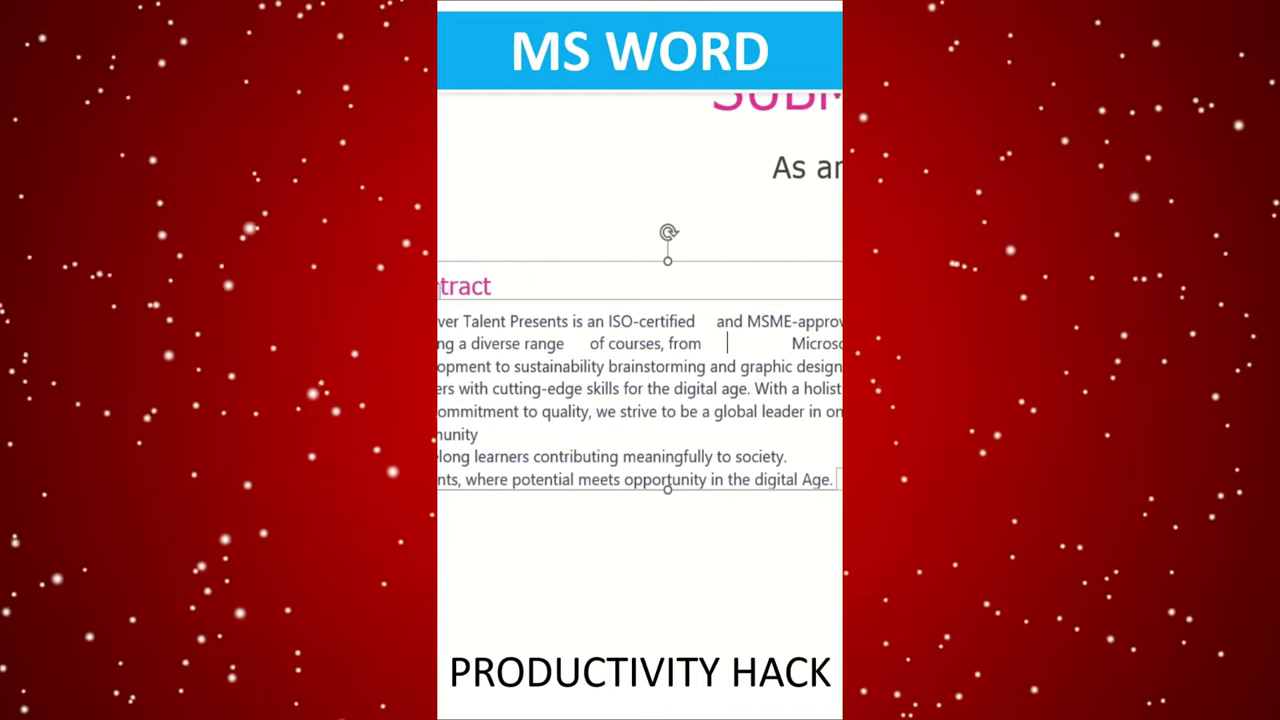
In Word, select the Abstract paragraph text and replace all matches of ( ) {2,} with \1 using wildcards to remove extra spaces
{"action": "key", "text": "ctrl+a"}
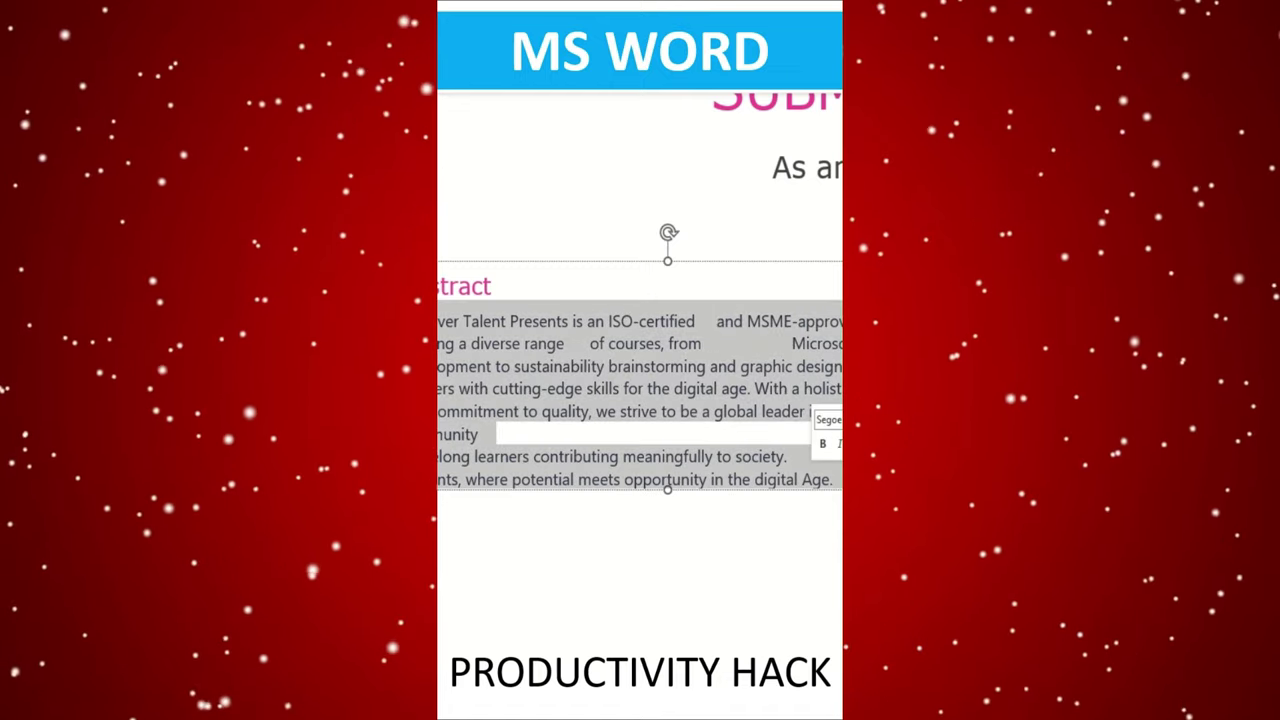
{"action": "key", "text": "ctrl+h"}
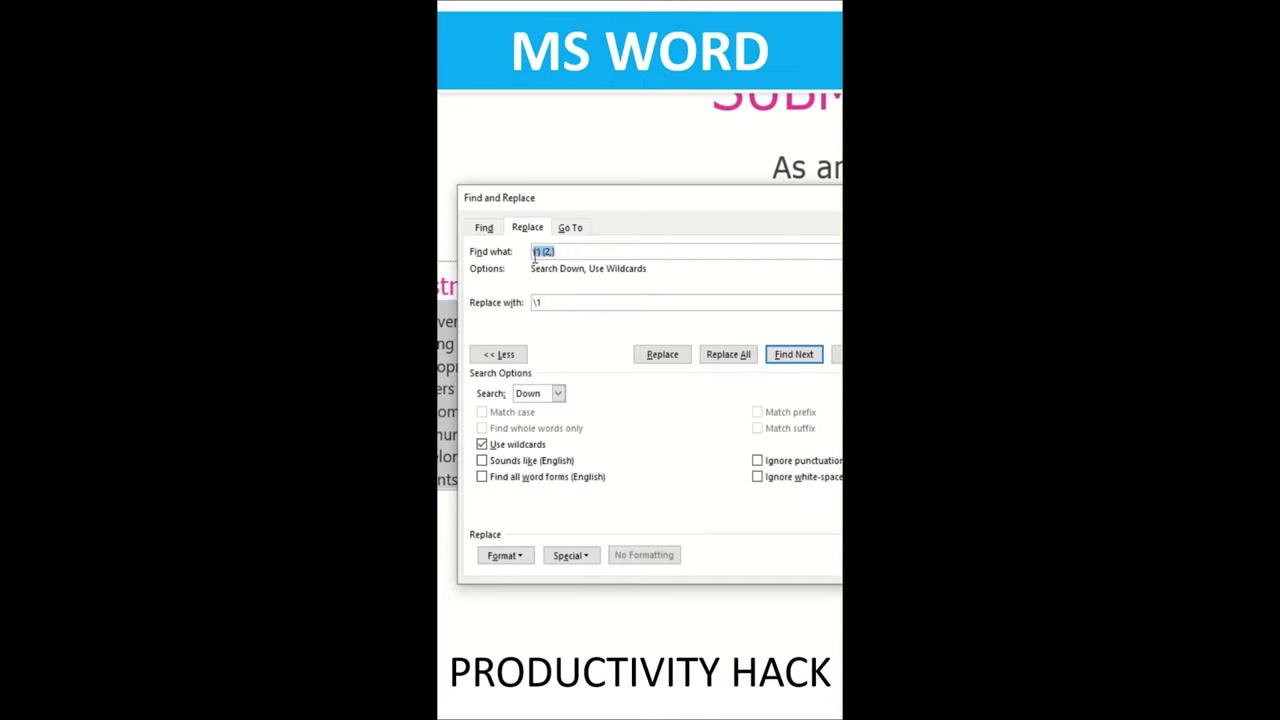
{"action": "left_click_drag", "start_coordinate": [575, 203], "coordinate": [611, 295]}
{"action": "left_click", "coordinate": [594, 344]}
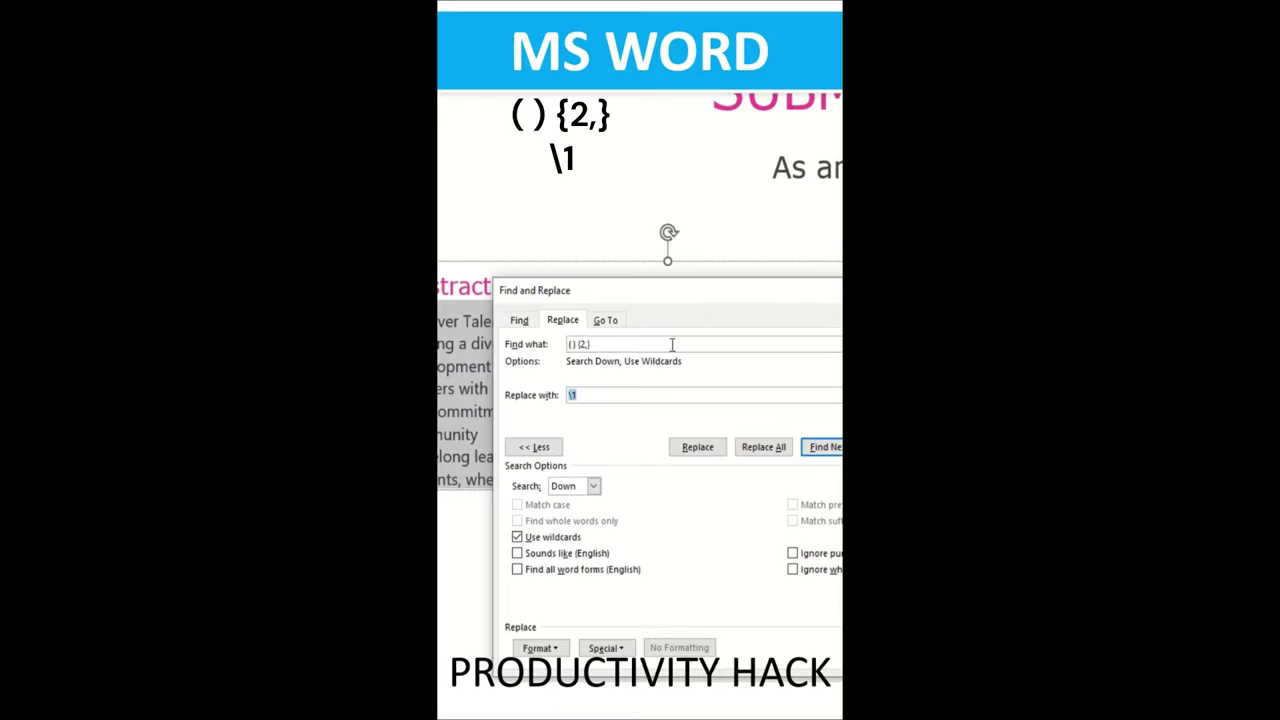
{"action": "left_click_drag", "start_coordinate": [694, 292], "coordinate": [680, 211]}
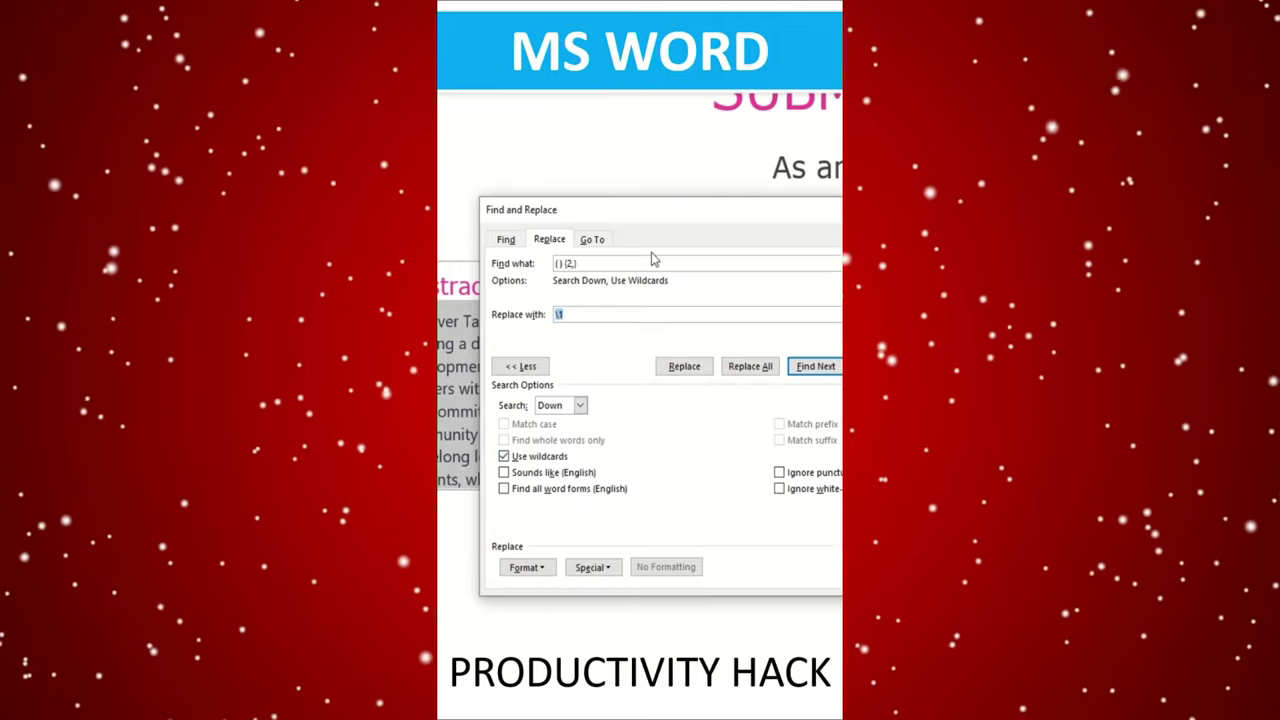
{"action": "left_click_drag", "start_coordinate": [680, 228], "coordinate": [666, 229]}
{"action": "left_click", "coordinate": [754, 398]}
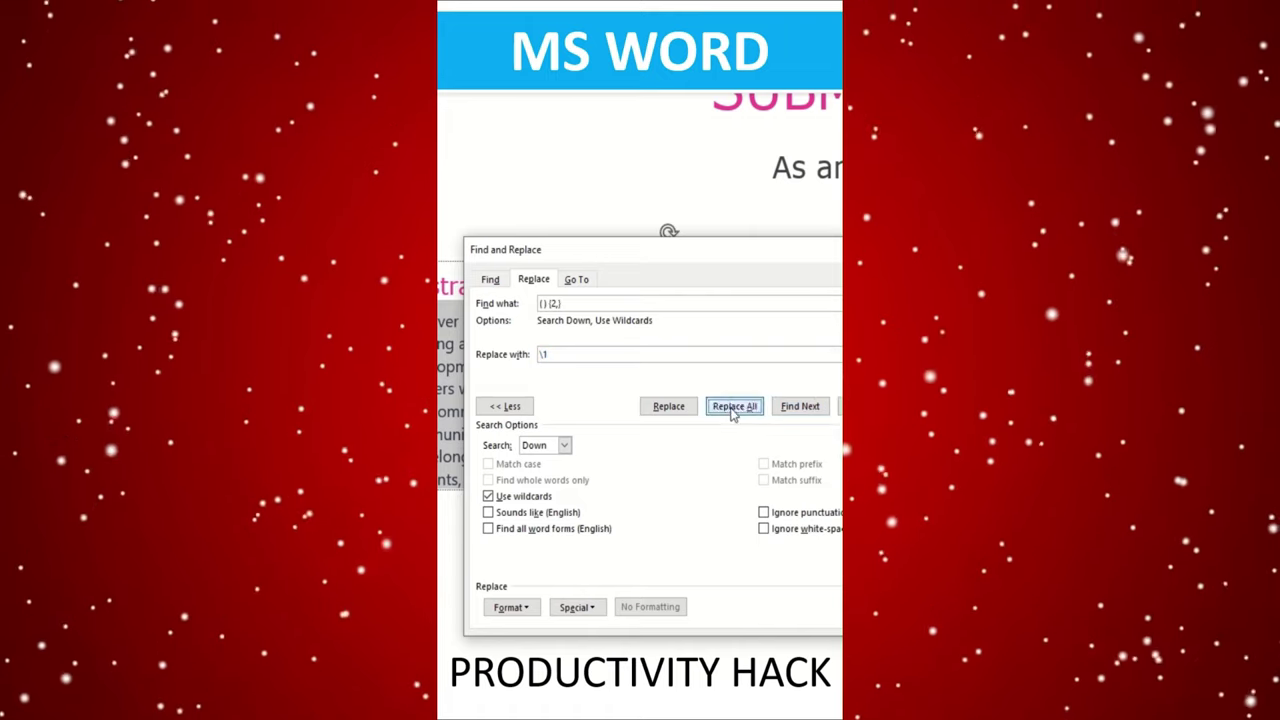
{"action": "left_click", "coordinate": [669, 447]}
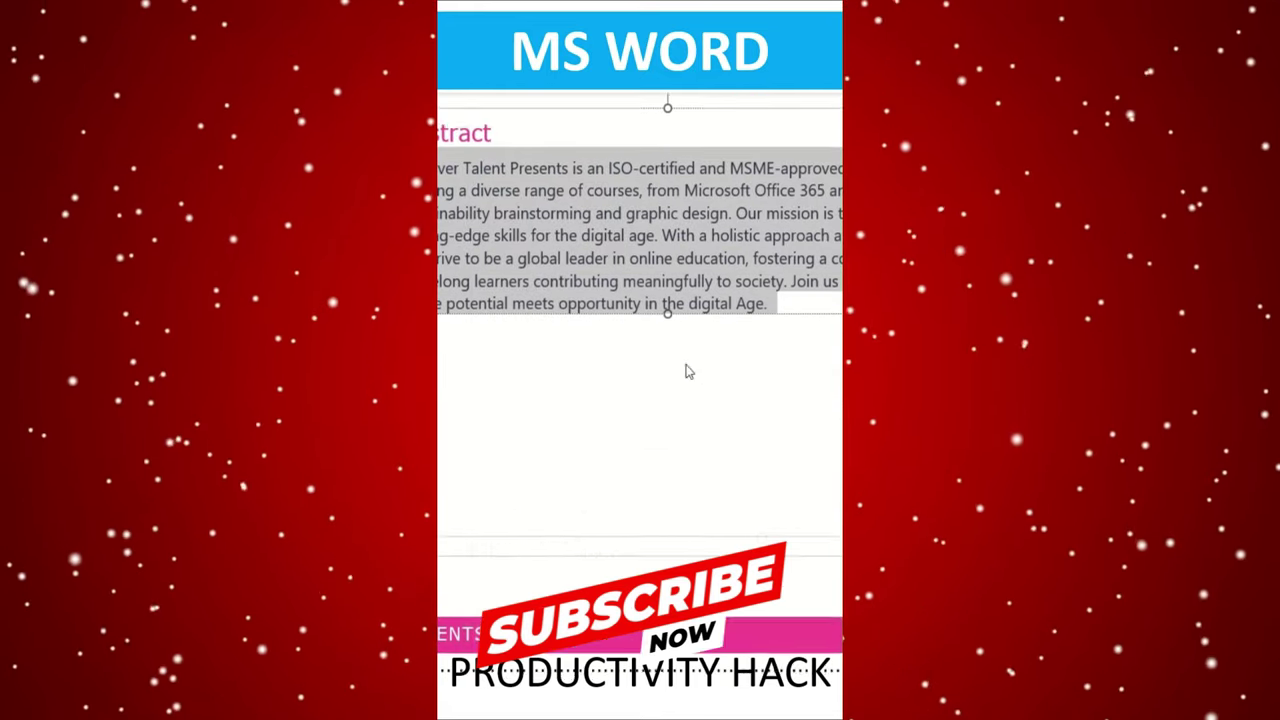
{"action": "scroll", "coordinate": [686, 366], "scroll_direction": "up", "scroll_amount": 3}
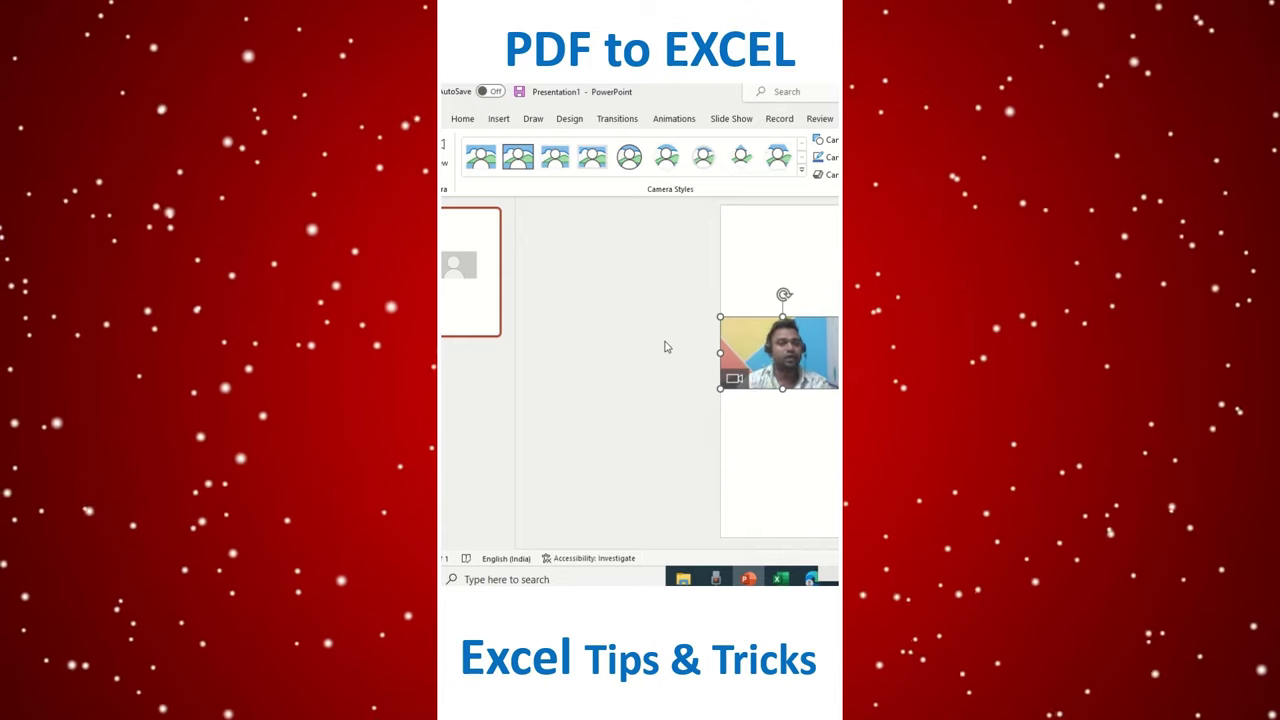
Switch to the browser showing sample data.pdf, review its employee table and select the file path in the address for copying
{"action": "key", "text": "alt+Tab"}
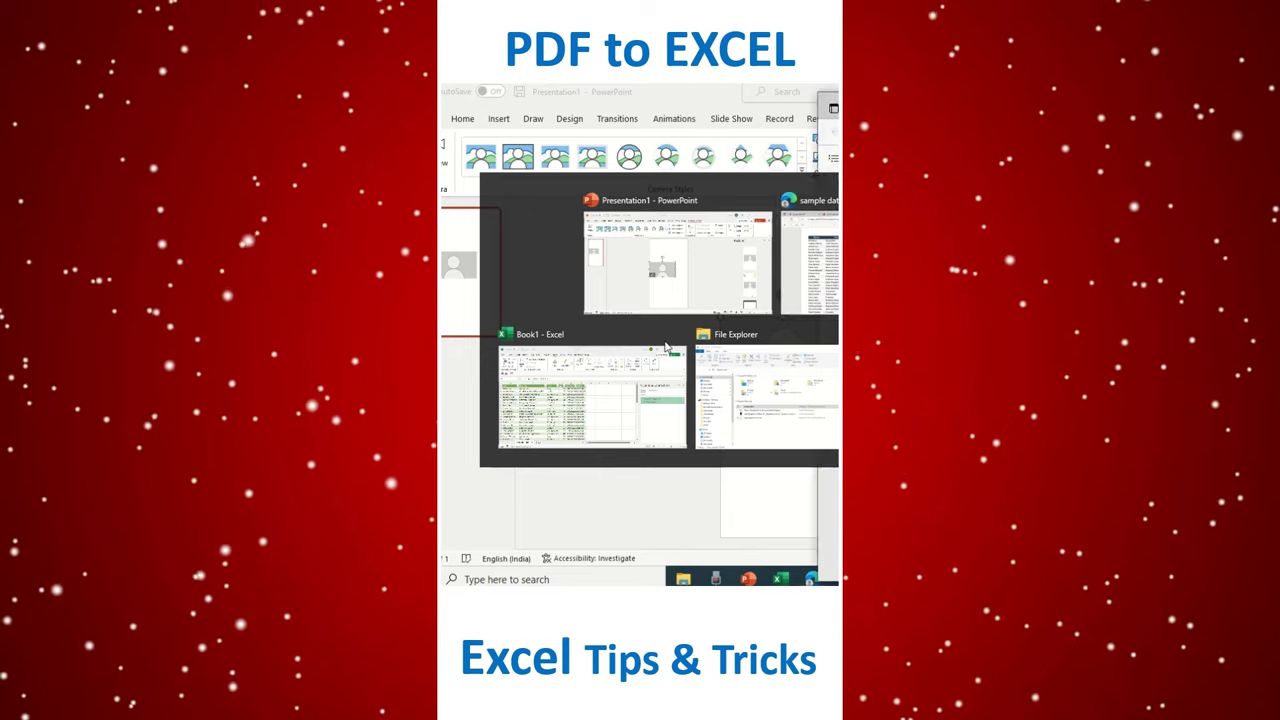
{"action": "key", "text": "alt+Tab"}
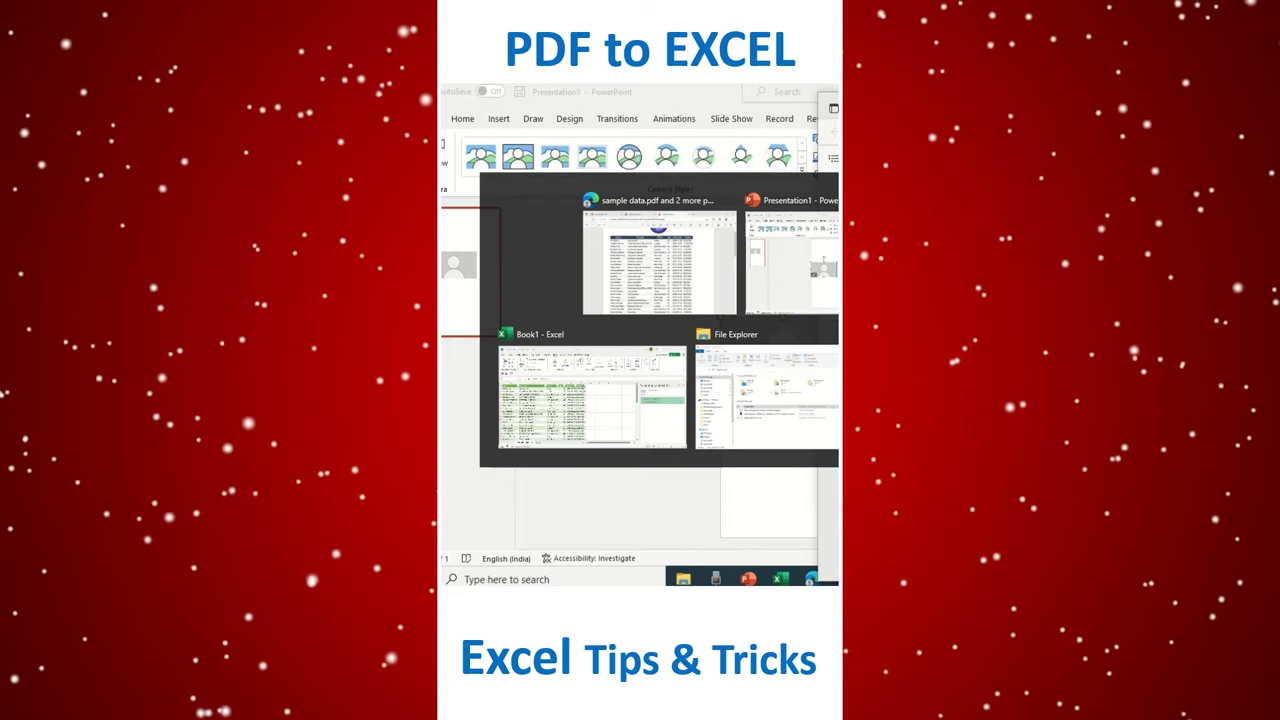
{"action": "left_click", "coordinate": [470, 334]}
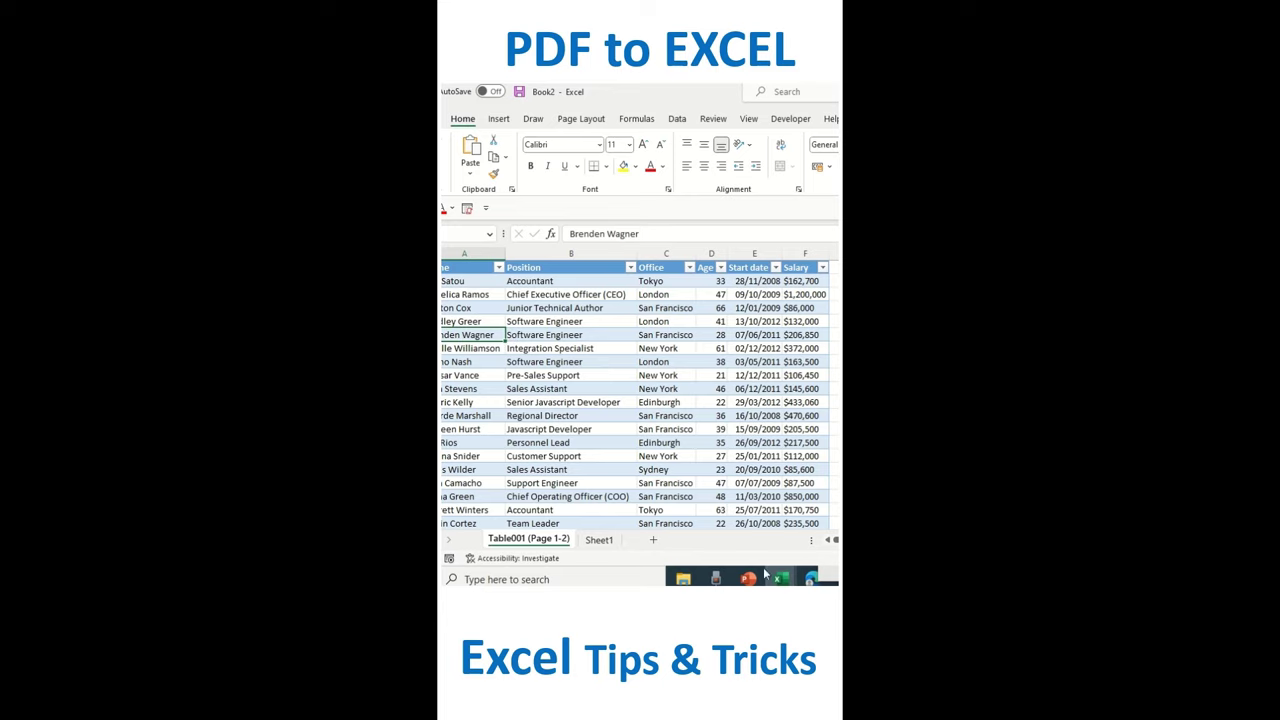
{"action": "left_click", "coordinate": [809, 579]}
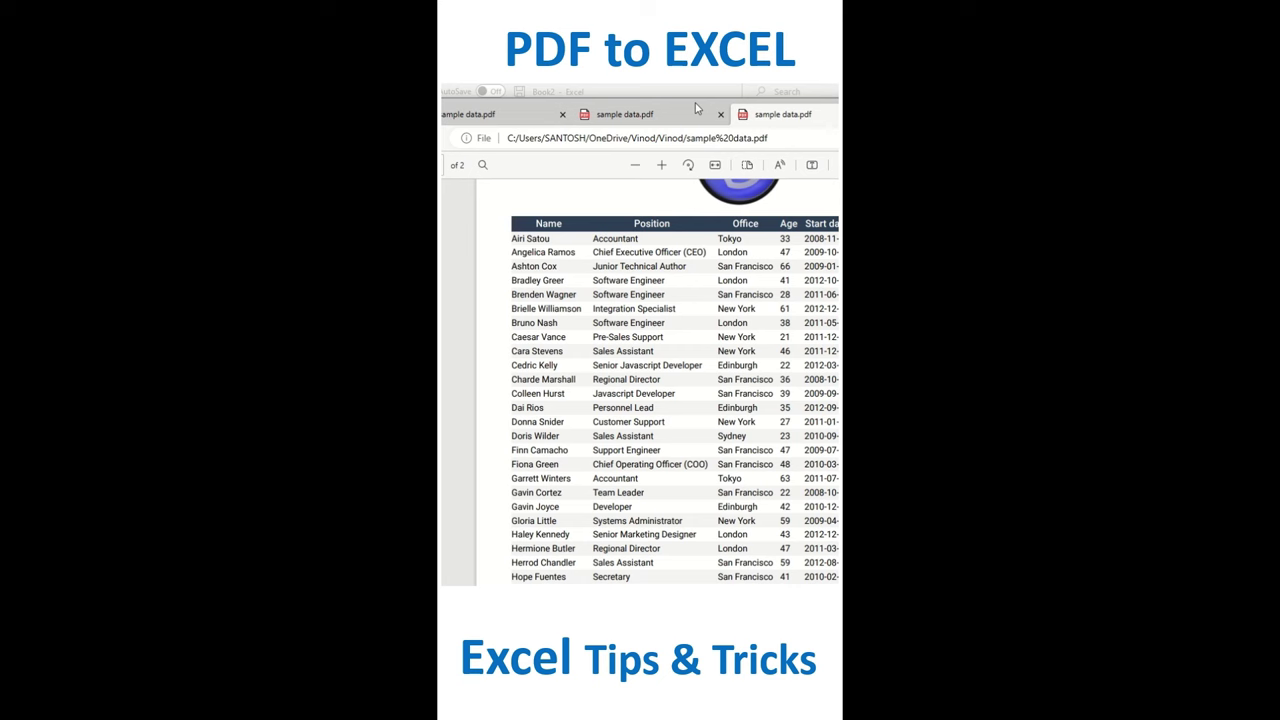
{"action": "scroll", "coordinate": [660, 400], "scroll_direction": "down", "scroll_amount": 15}
{"action": "left_click", "coordinate": [692, 140]}
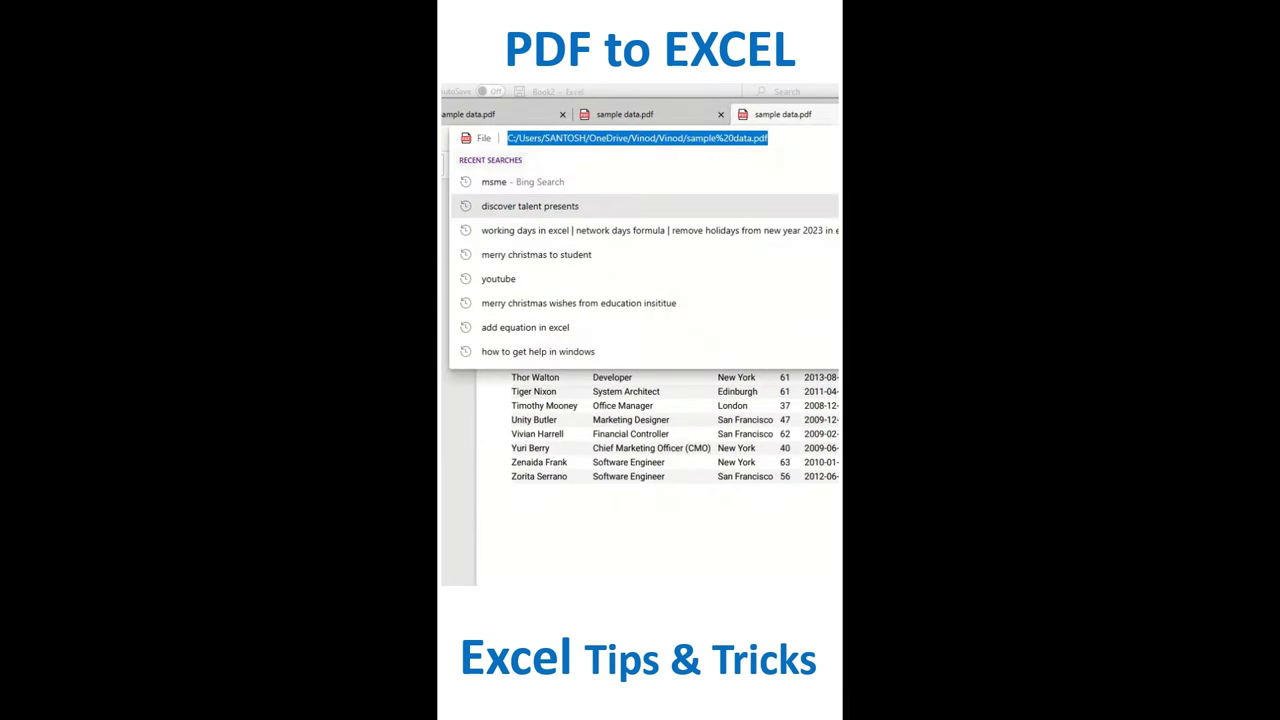
Switch to Excel, create a blank workbook and connect to sample data.pdf with a basic From Web import using its file path
{"action": "key", "text": "alt+Tab"}
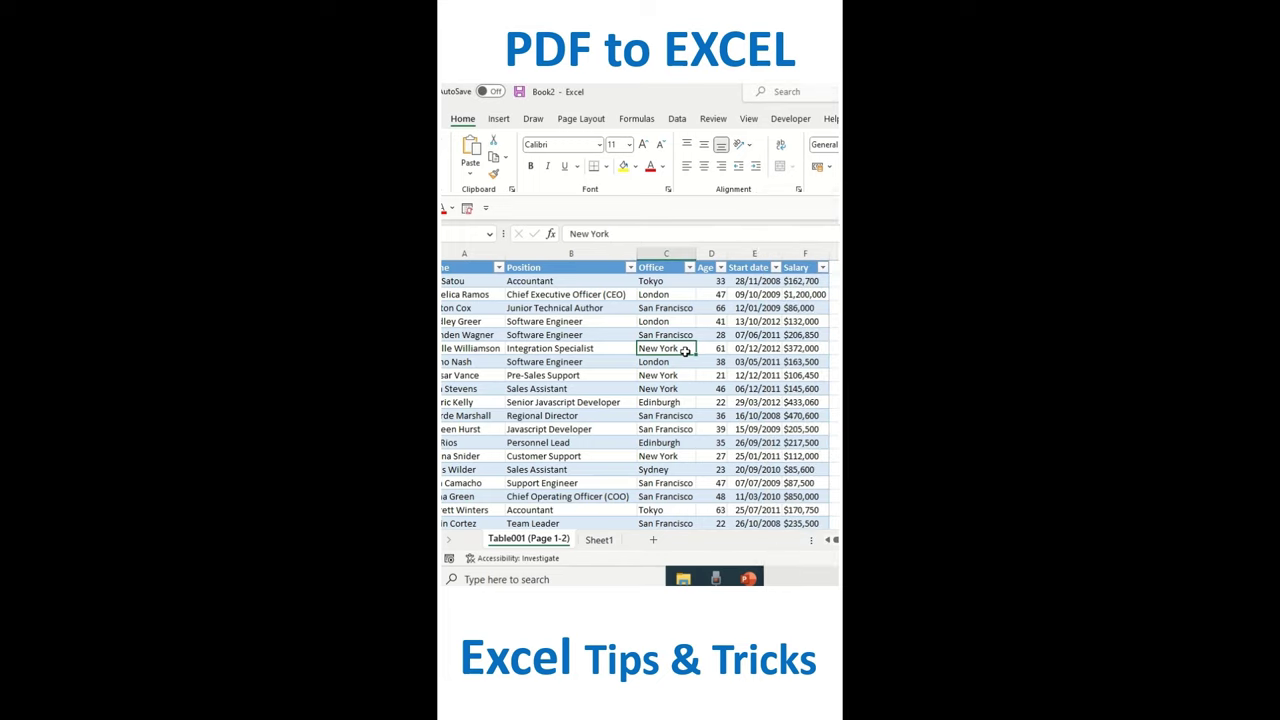
{"action": "key", "text": "ctrl+n"}
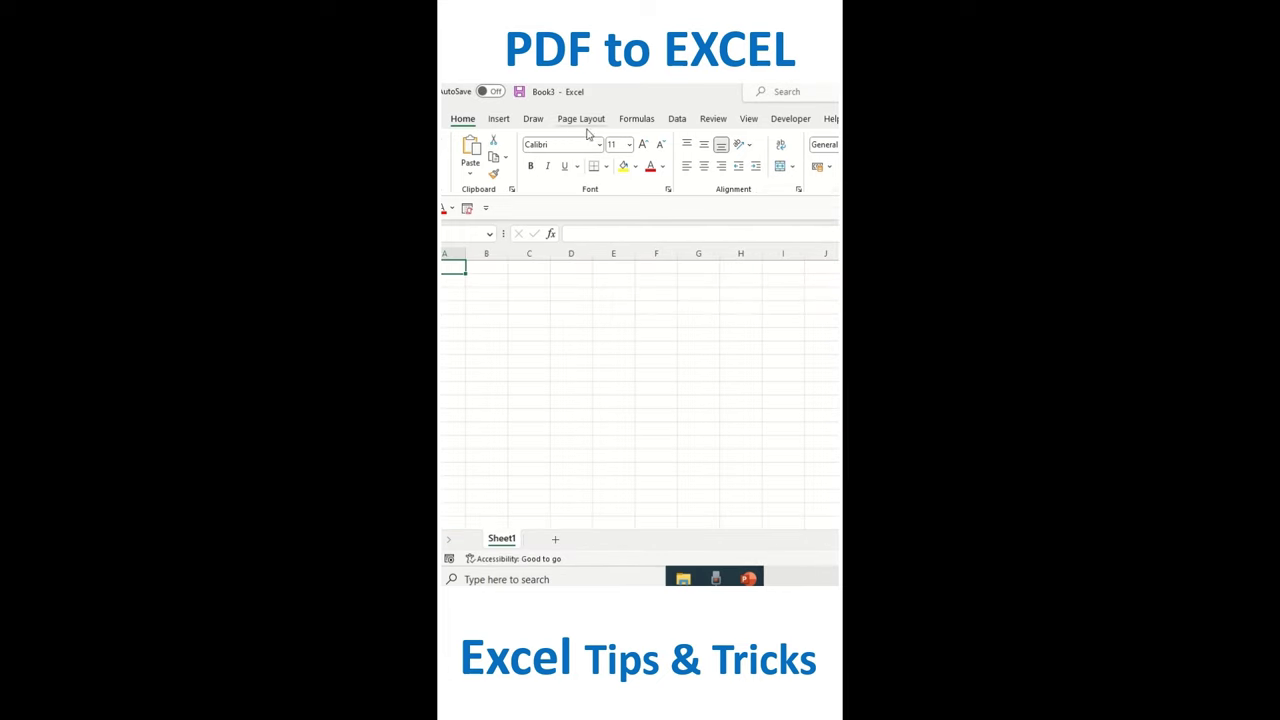
{"action": "left_click", "coordinate": [675, 120]}
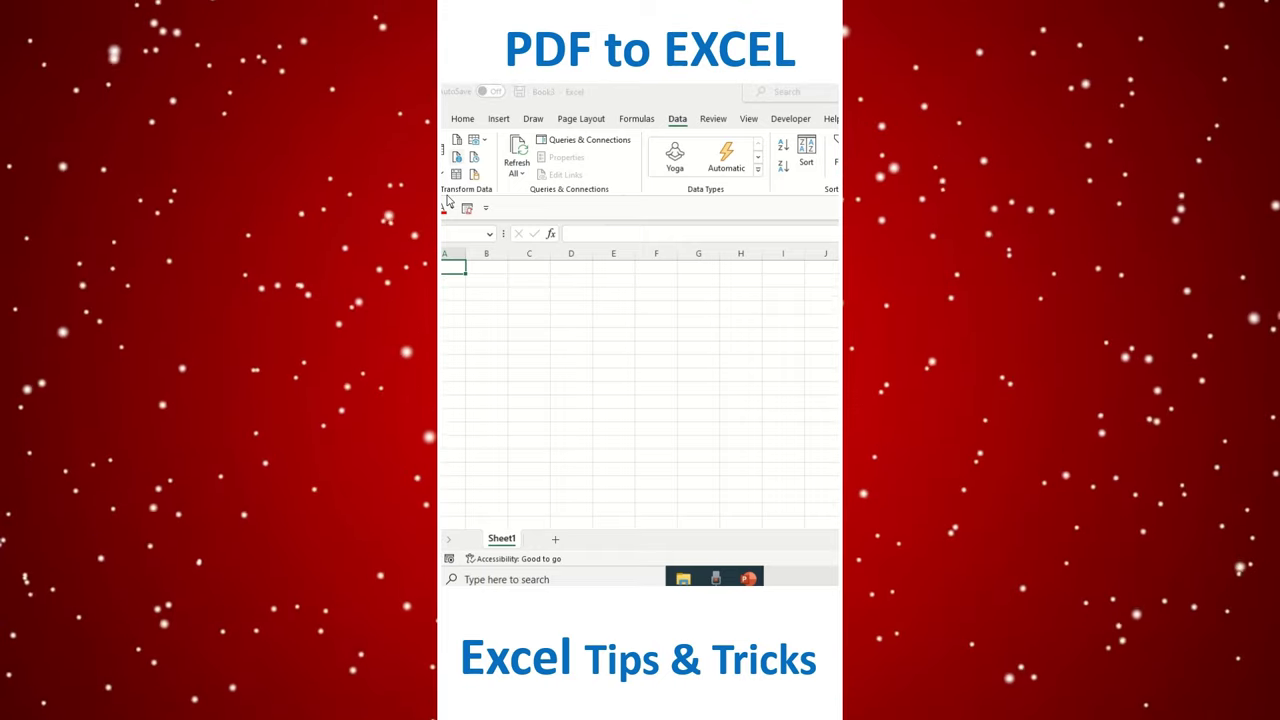
{"action": "left_click", "coordinate": [466, 207]}
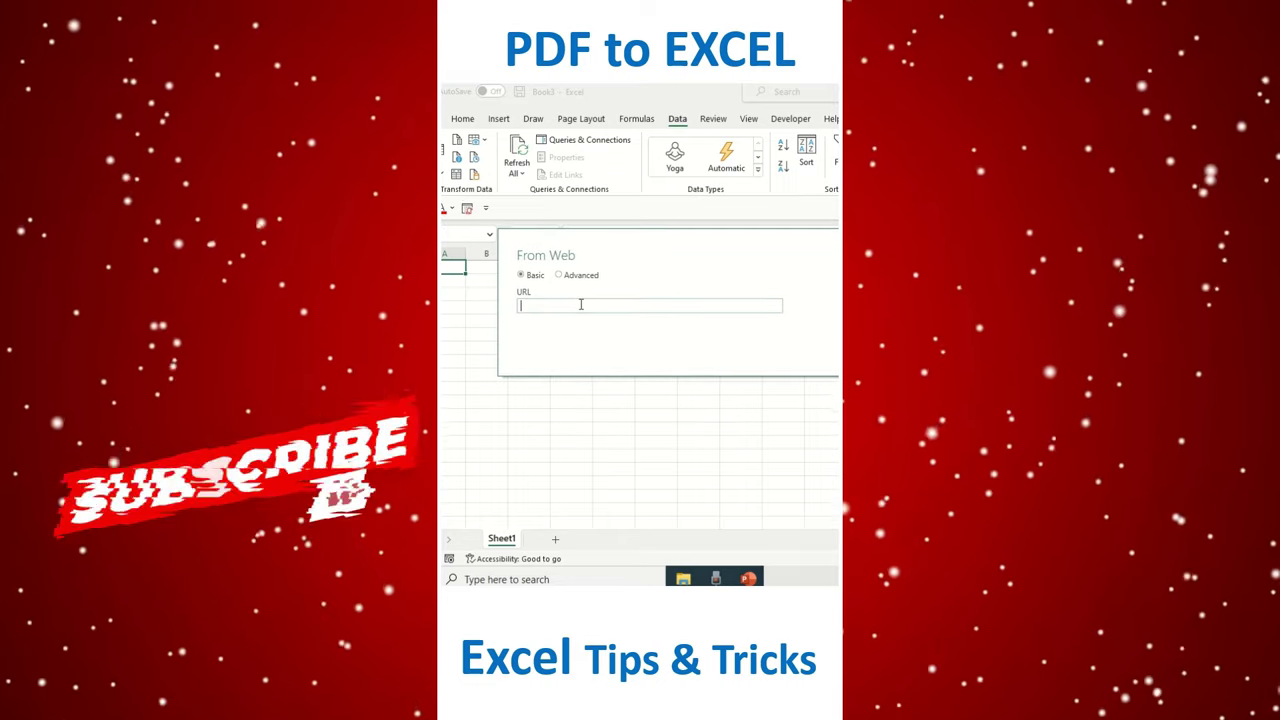
{"action": "type", "text": "file:///C:/Users/SANTOSH/OneDrive/Vinod/Vinod/sample%20data.pdf"}
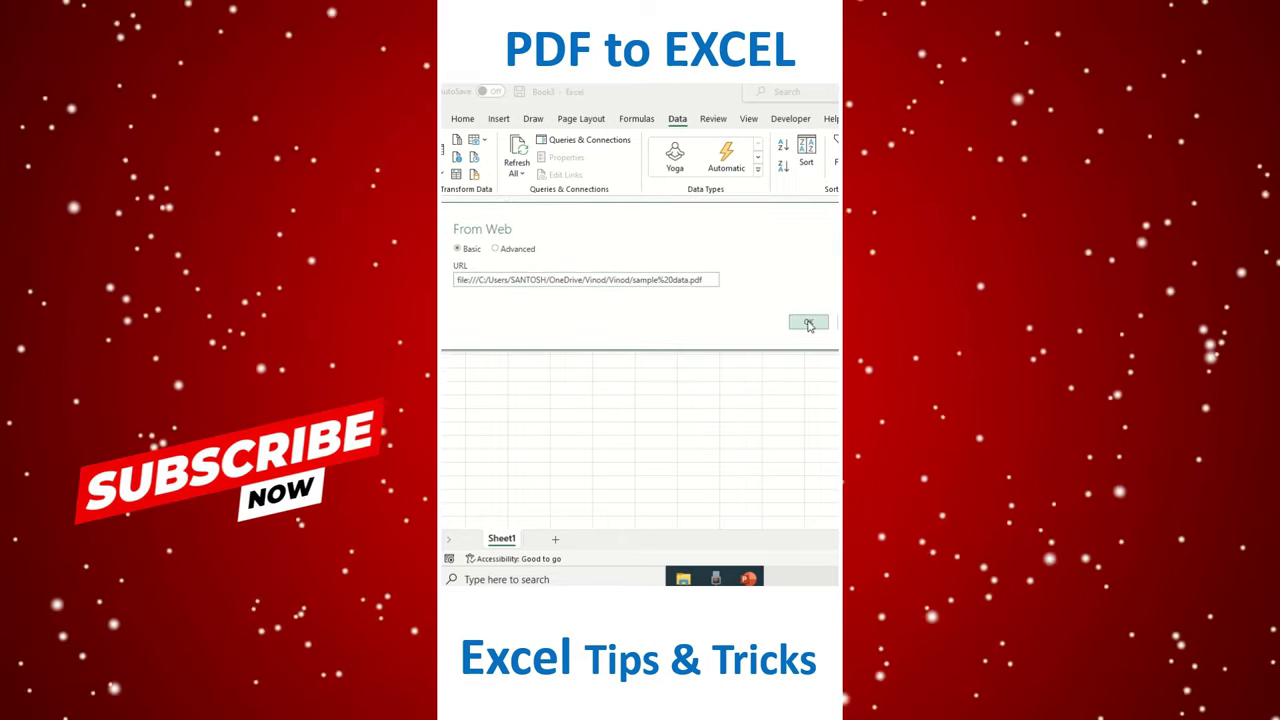
{"action": "left_click", "coordinate": [809, 323]}
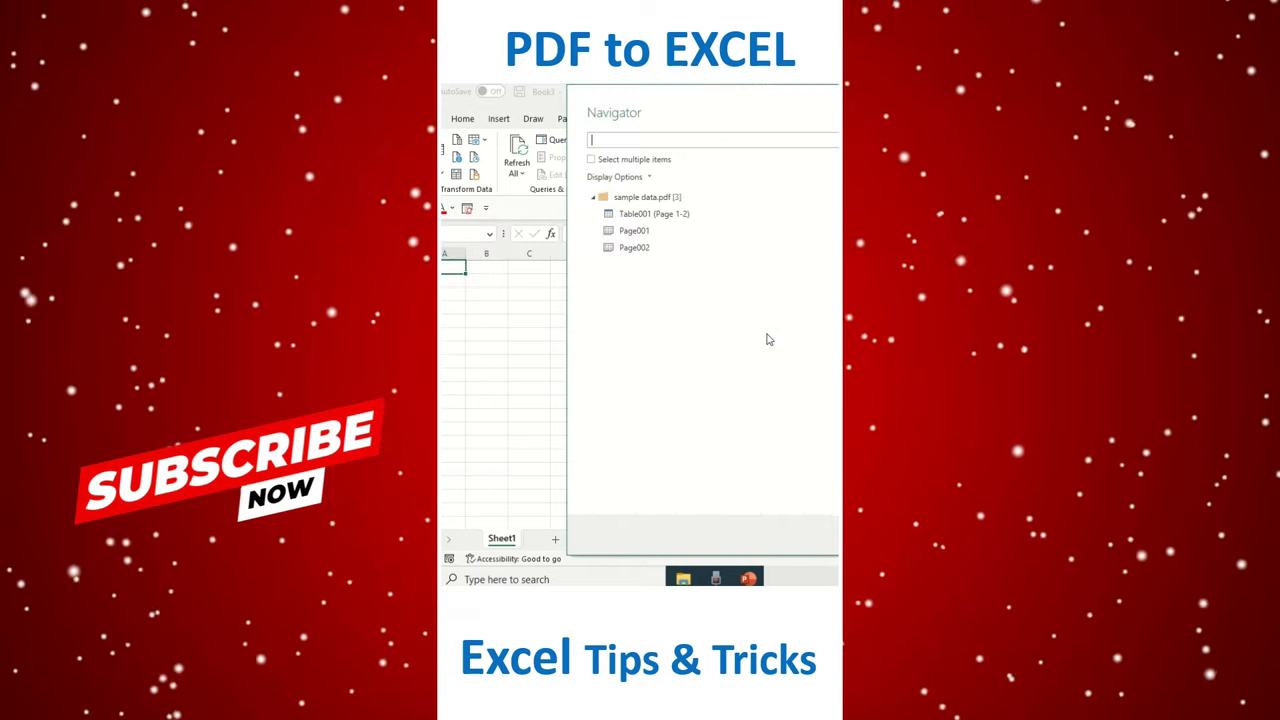
Preview Table001 (Page 1-2) from sample data.pdf and load it into the workbook
{"action": "left_click", "coordinate": [540, 224]}
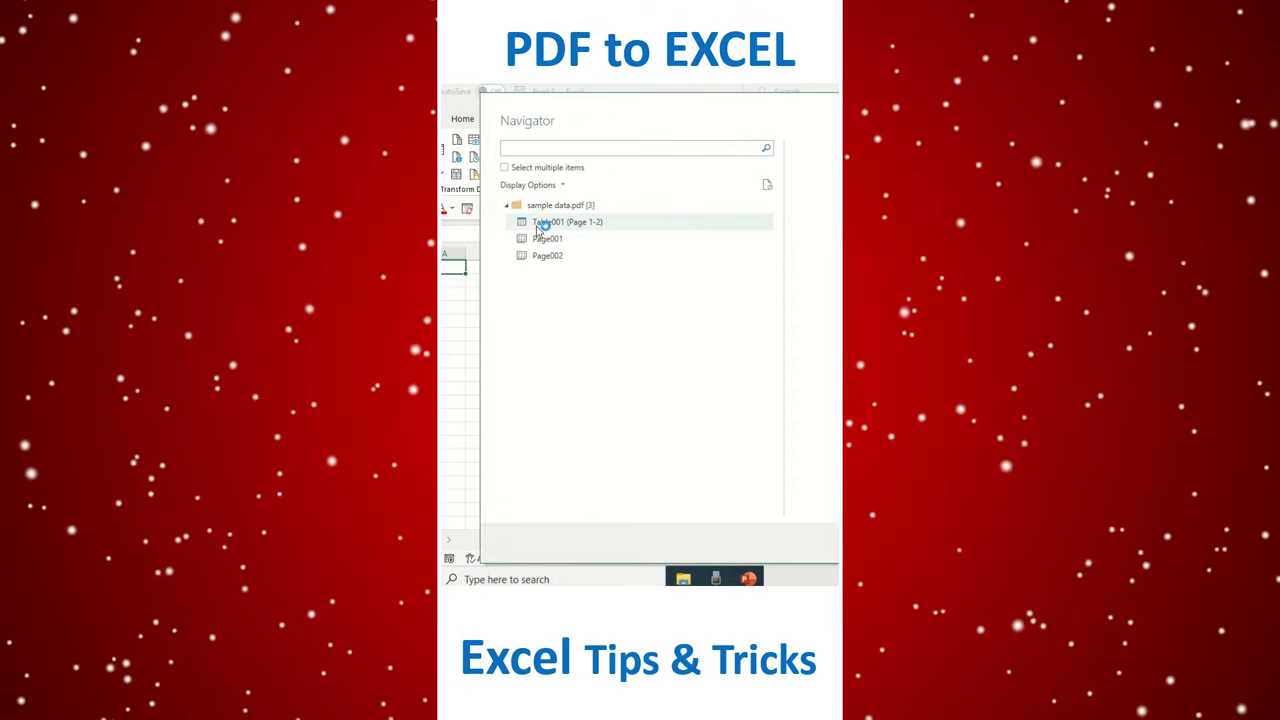
{"action": "left_click_drag", "start_coordinate": [734, 114], "coordinate": [614, 126]}
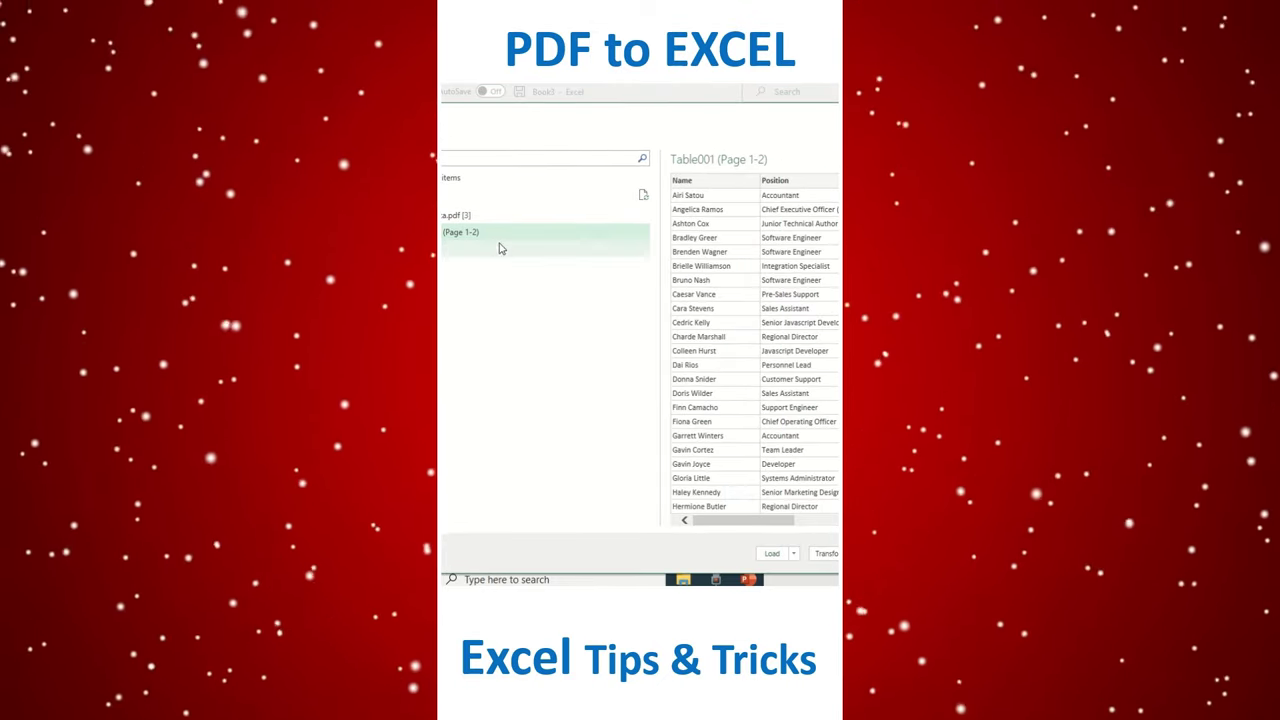
{"action": "left_click", "coordinate": [772, 553]}
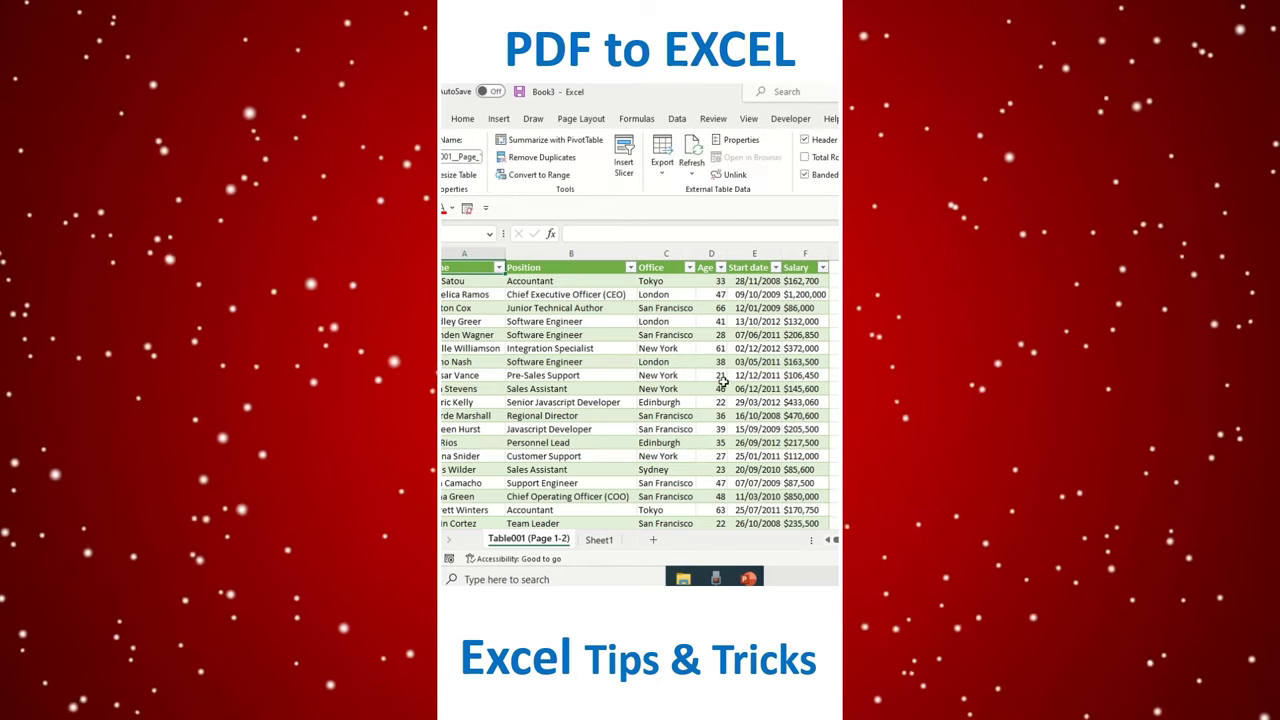
{"action": "left_click", "coordinate": [532, 308]}
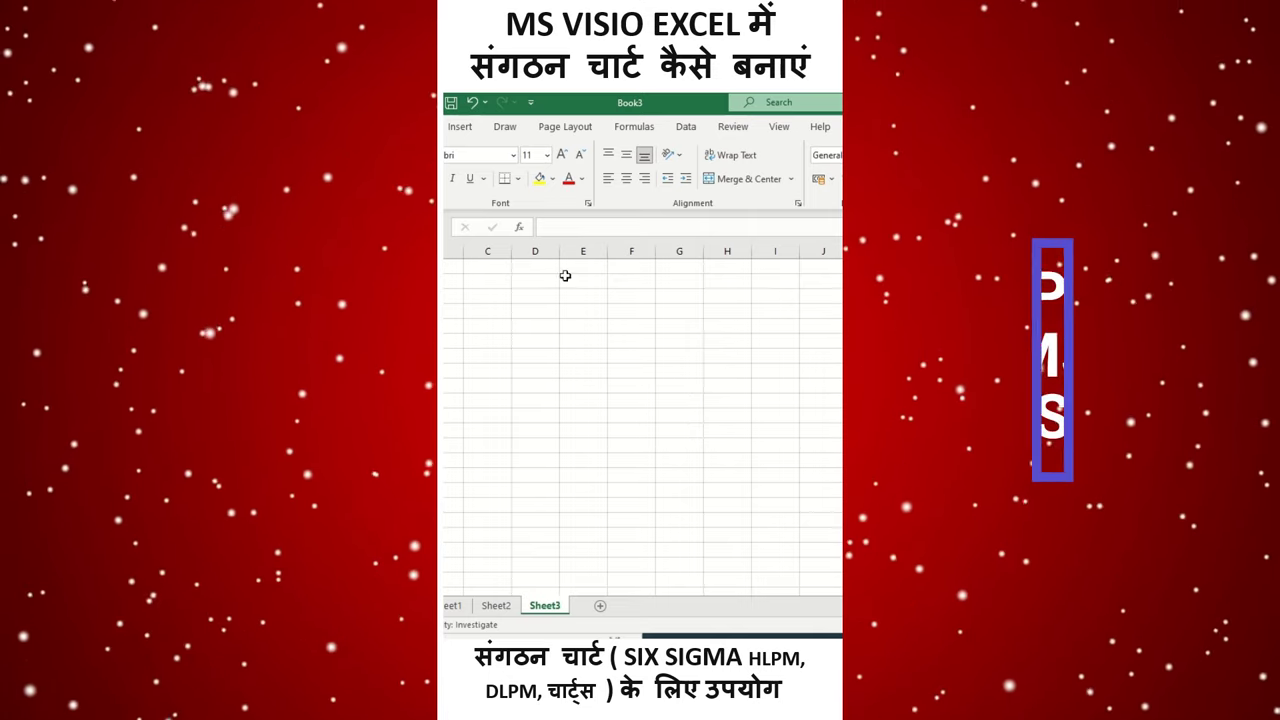
Insert the Microsoft Visio Data Visualizer add-in into the blank Sheet3
{"action": "left_click", "coordinate": [460, 128]}
{"action": "left_click", "coordinate": [603, 178]}
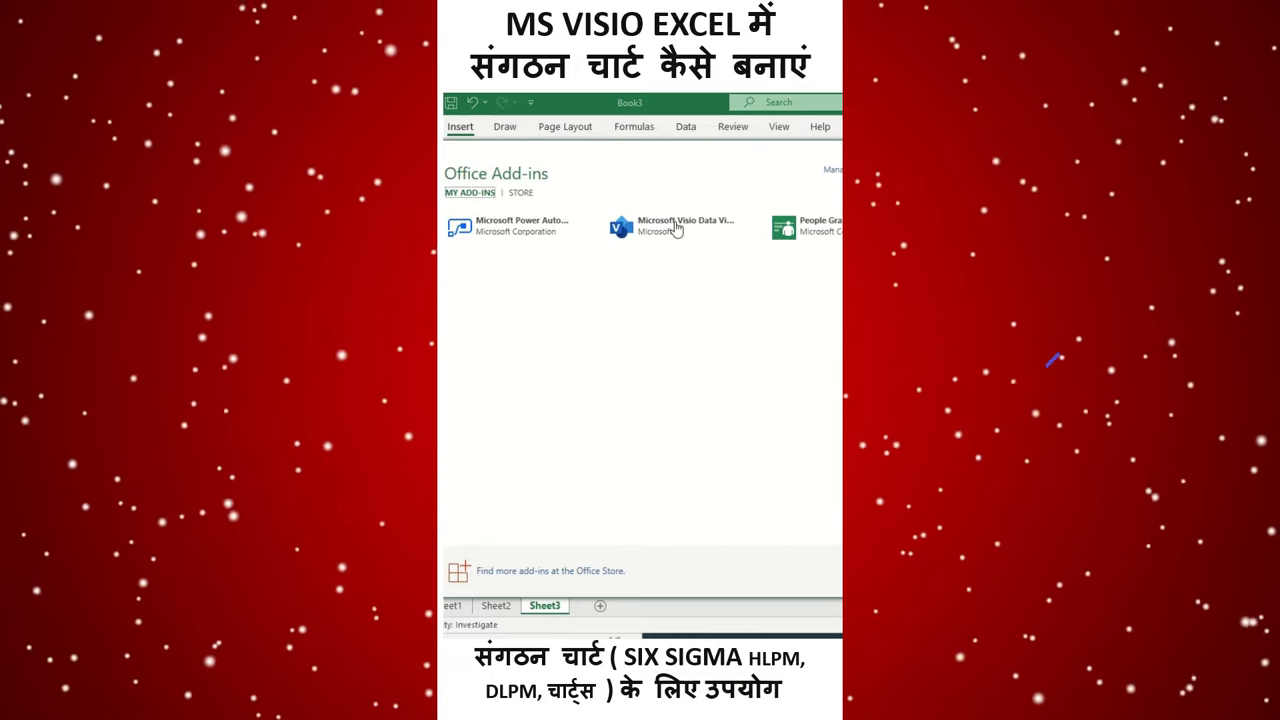
{"action": "left_click", "coordinate": [665, 228]}
{"action": "key", "text": "Return"}
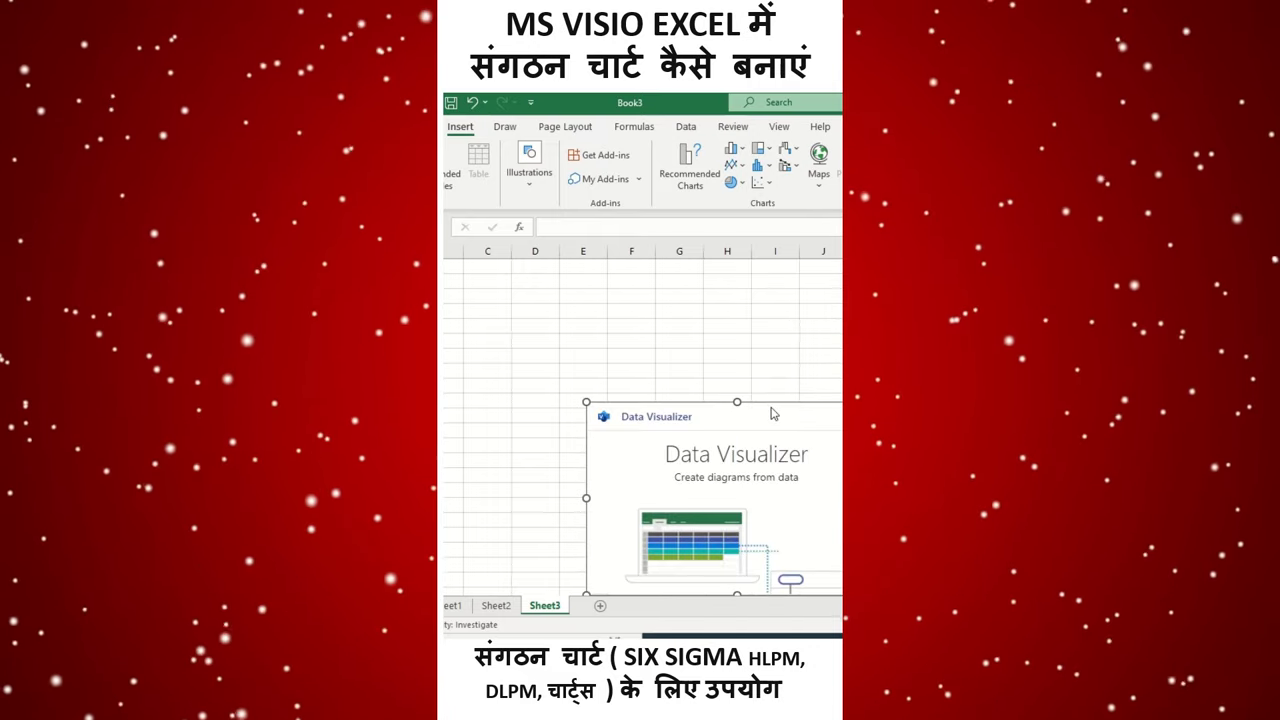
Move the Data Visualizer frame to the top of the sheet around columns C to J, enlarge it and continue without signing in
{"action": "left_click_drag", "start_coordinate": [721, 402], "coordinate": [609, 264]}
{"action": "left_click_drag", "start_coordinate": [775, 456], "coordinate": [829, 561]}
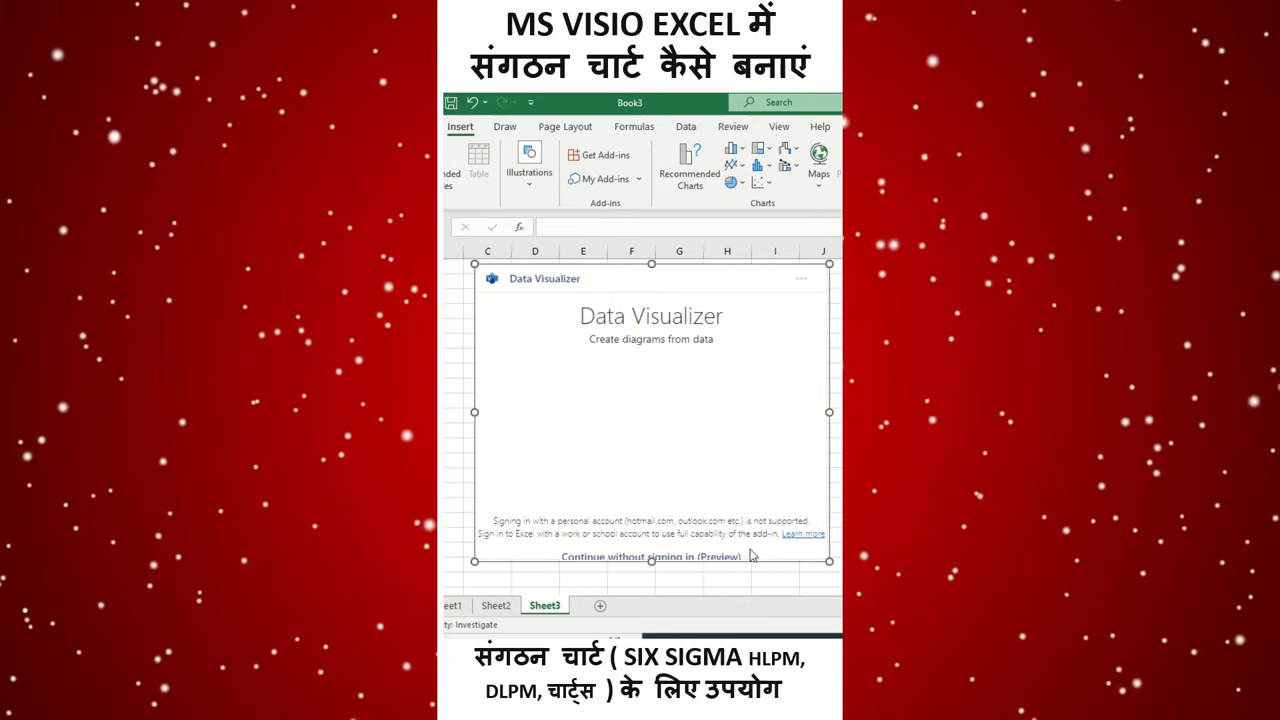
{"action": "left_click", "coordinate": [684, 558]}
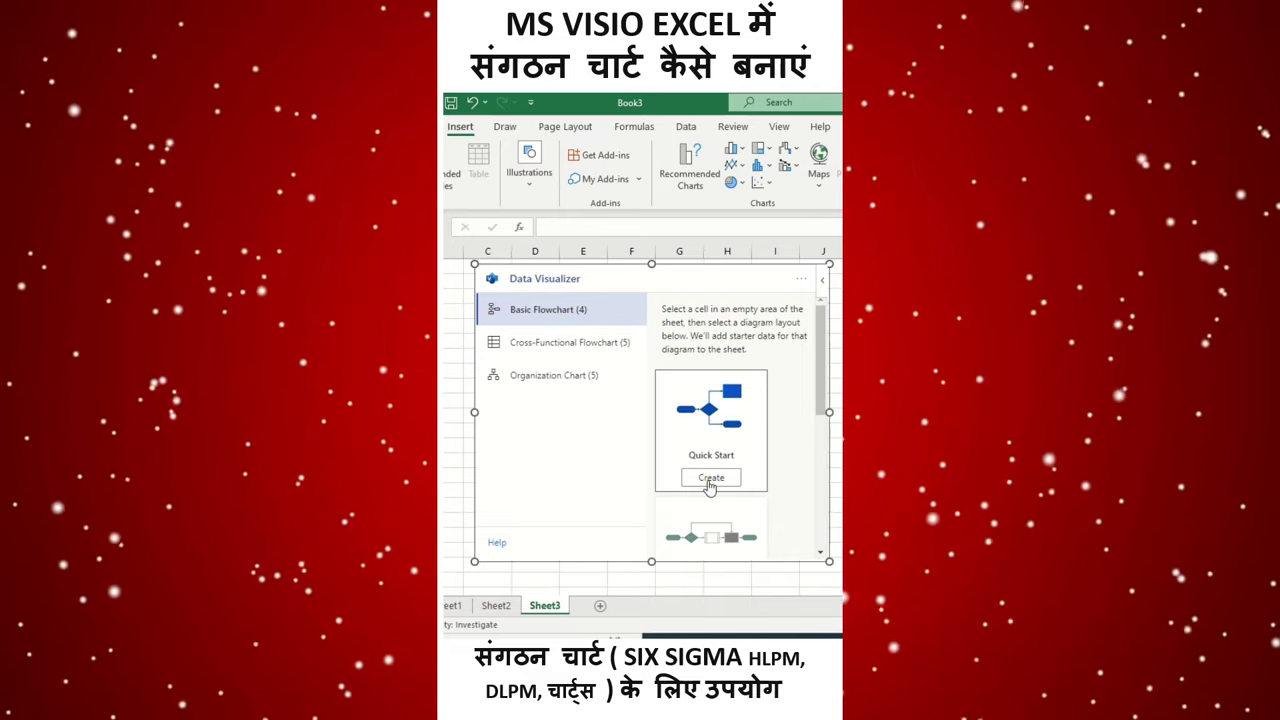
Create the Quick Start basic flowchart with its starter data and move the diagram under the data table
{"action": "left_click", "coordinate": [711, 479]}
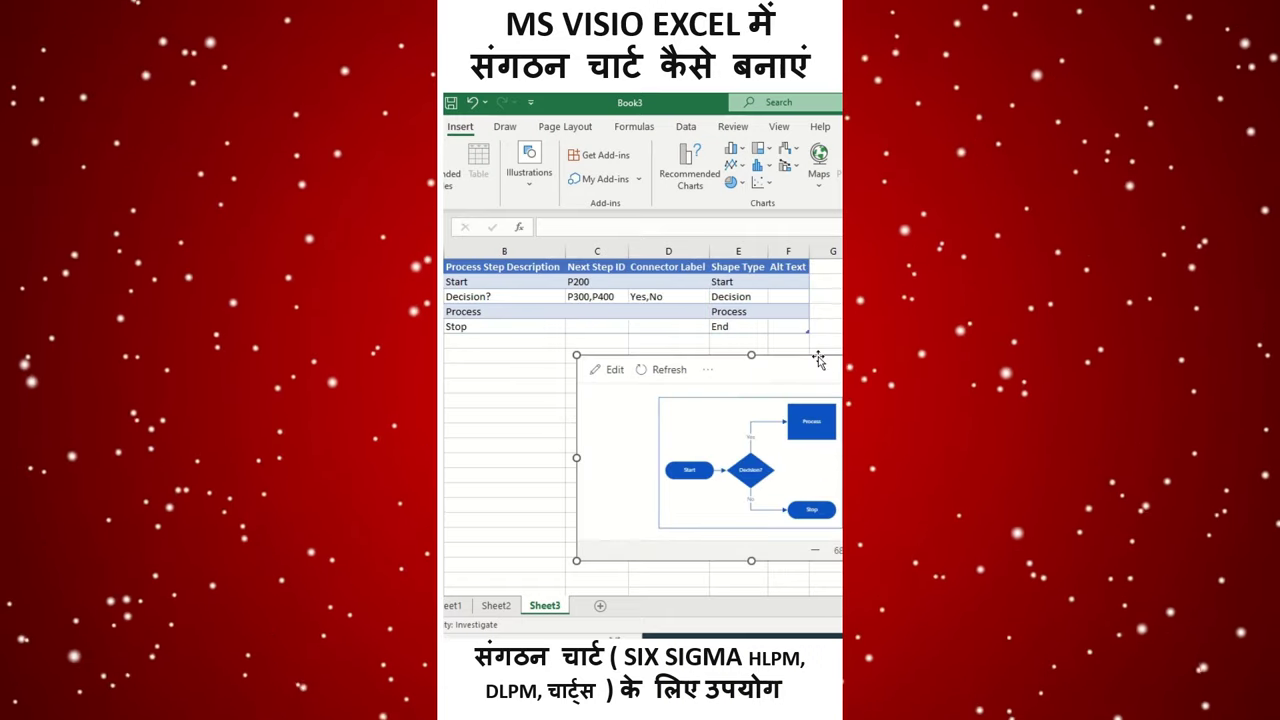
{"action": "left_click_drag", "start_coordinate": [818, 360], "coordinate": [714, 360]}
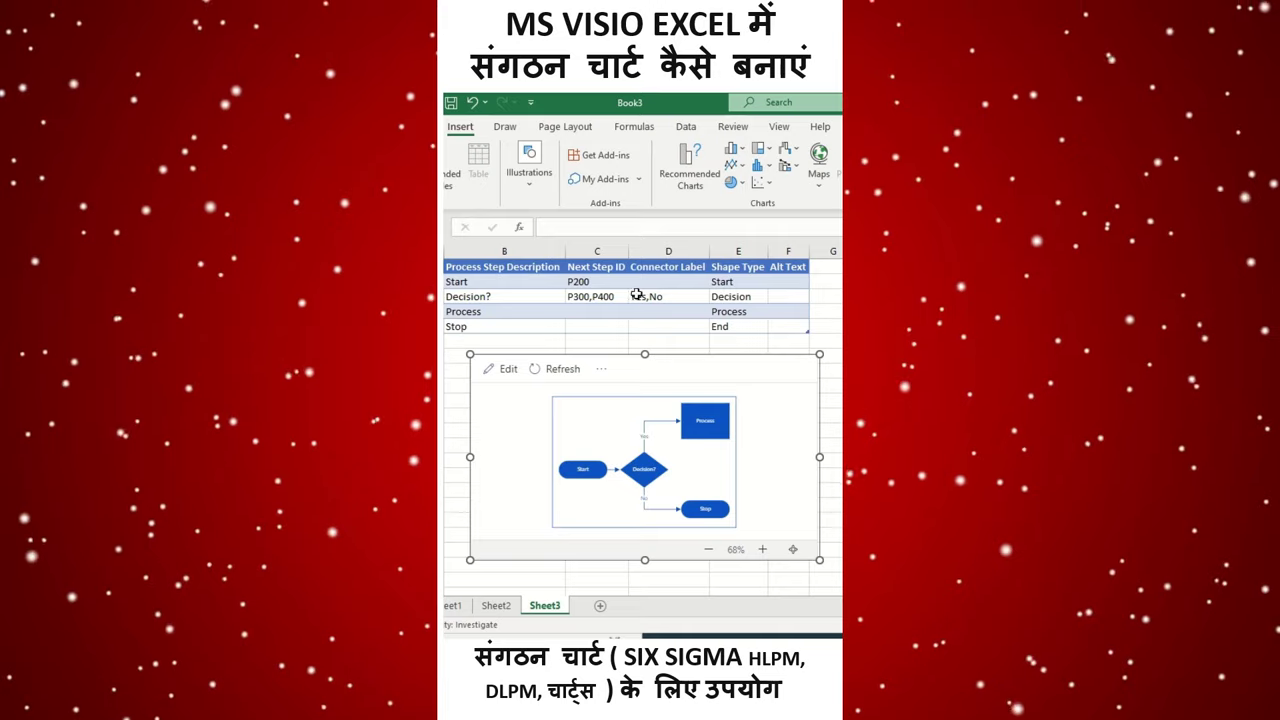
Examine the process step descriptions and connector labels in the flowchart's data table
{"action": "left_click", "coordinate": [490, 296]}
{"action": "left_click", "coordinate": [490, 311]}
{"action": "left_click", "coordinate": [490, 327]}
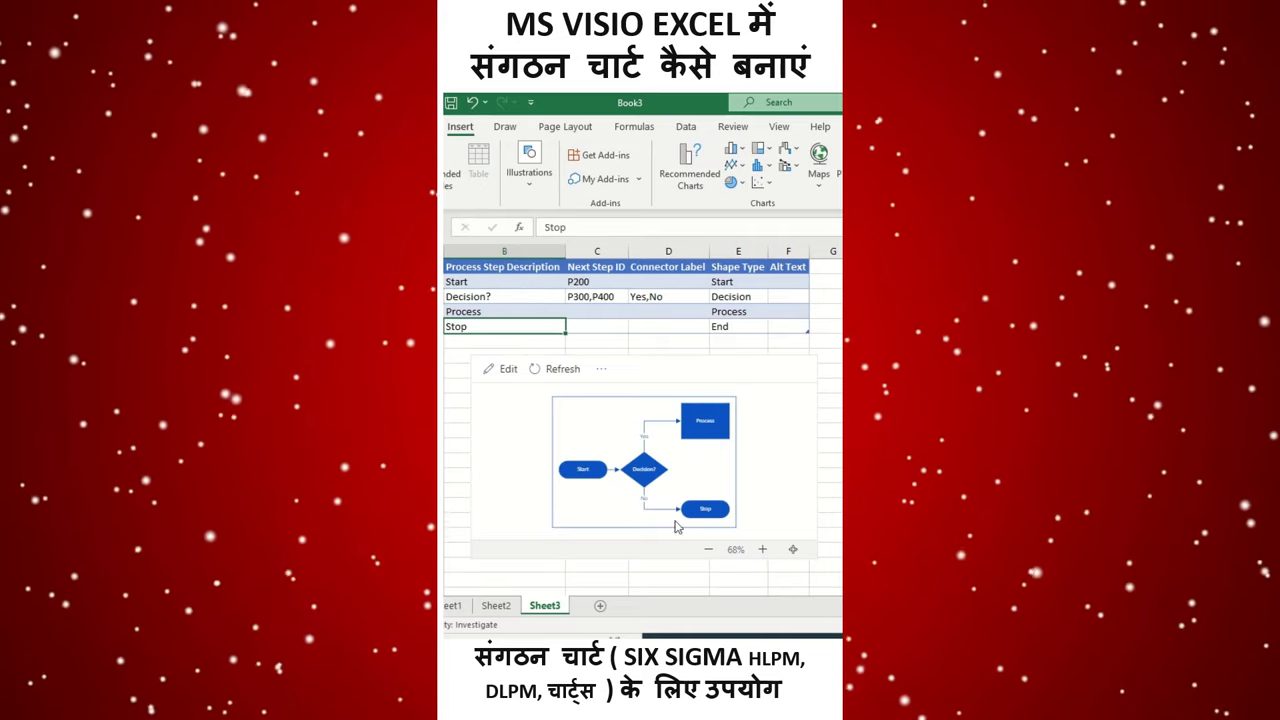
{"action": "left_click", "coordinate": [673, 298]}
Set the shape type to Document for the Decision? row and Database for the Process row, and refresh the diagram
{"action": "left_click", "coordinate": [745, 297]}
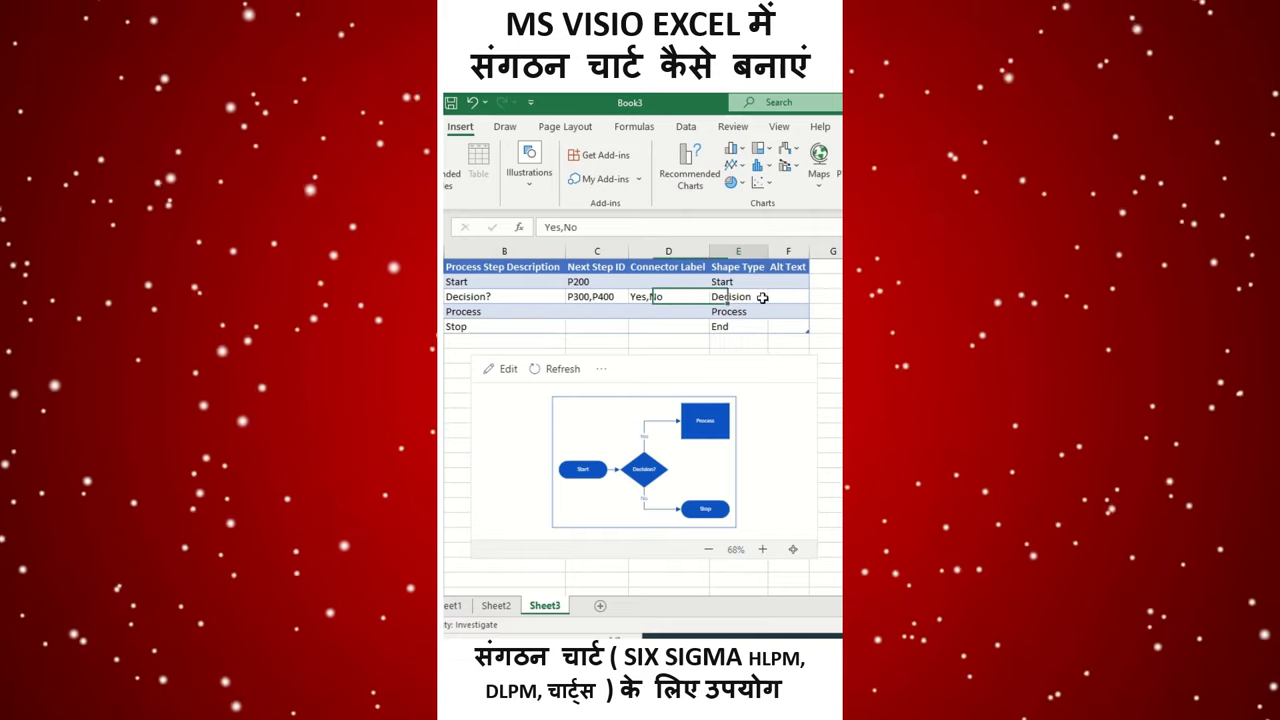
{"action": "left_click", "coordinate": [774, 297]}
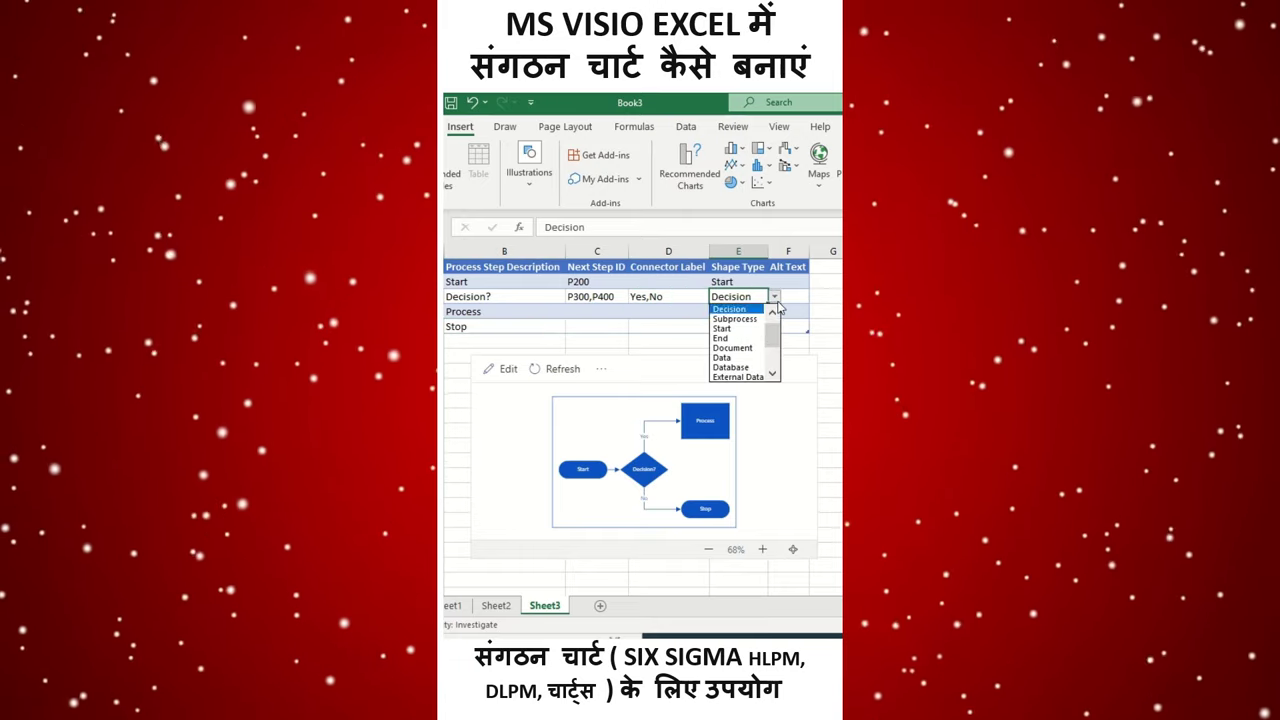
{"action": "left_click", "coordinate": [745, 347]}
{"action": "left_click", "coordinate": [774, 311]}
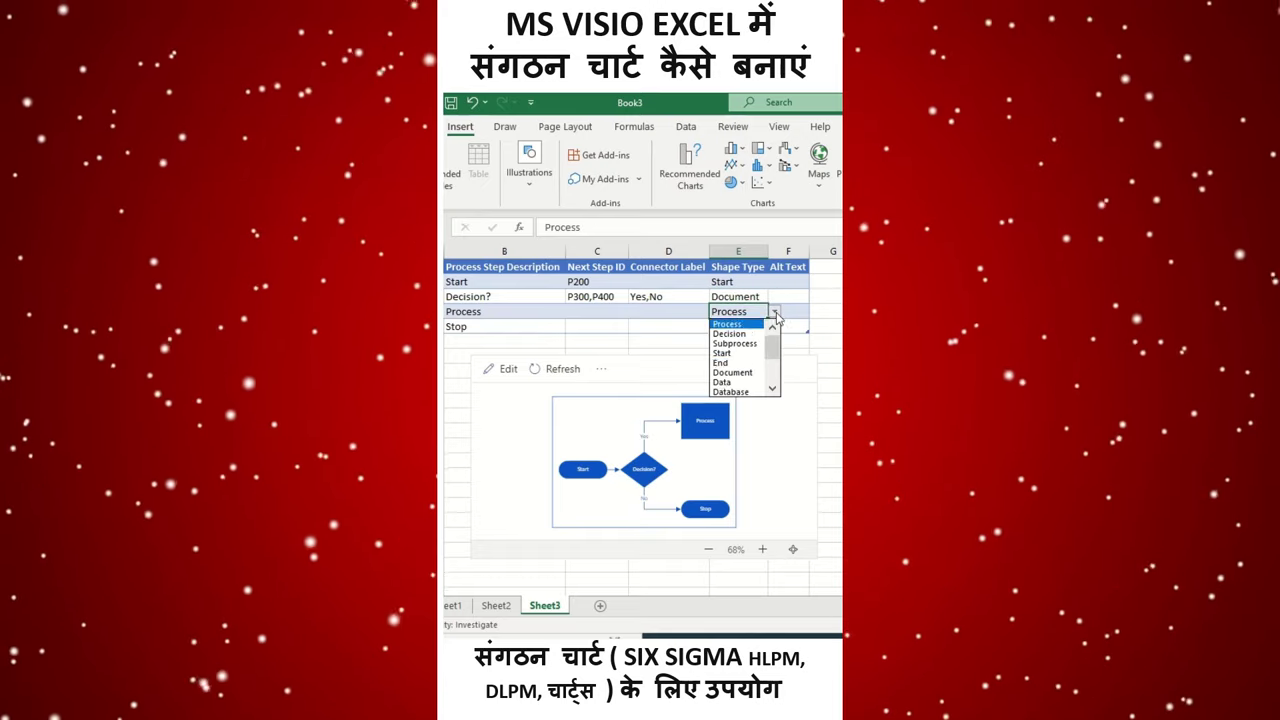
{"action": "left_click", "coordinate": [740, 392]}
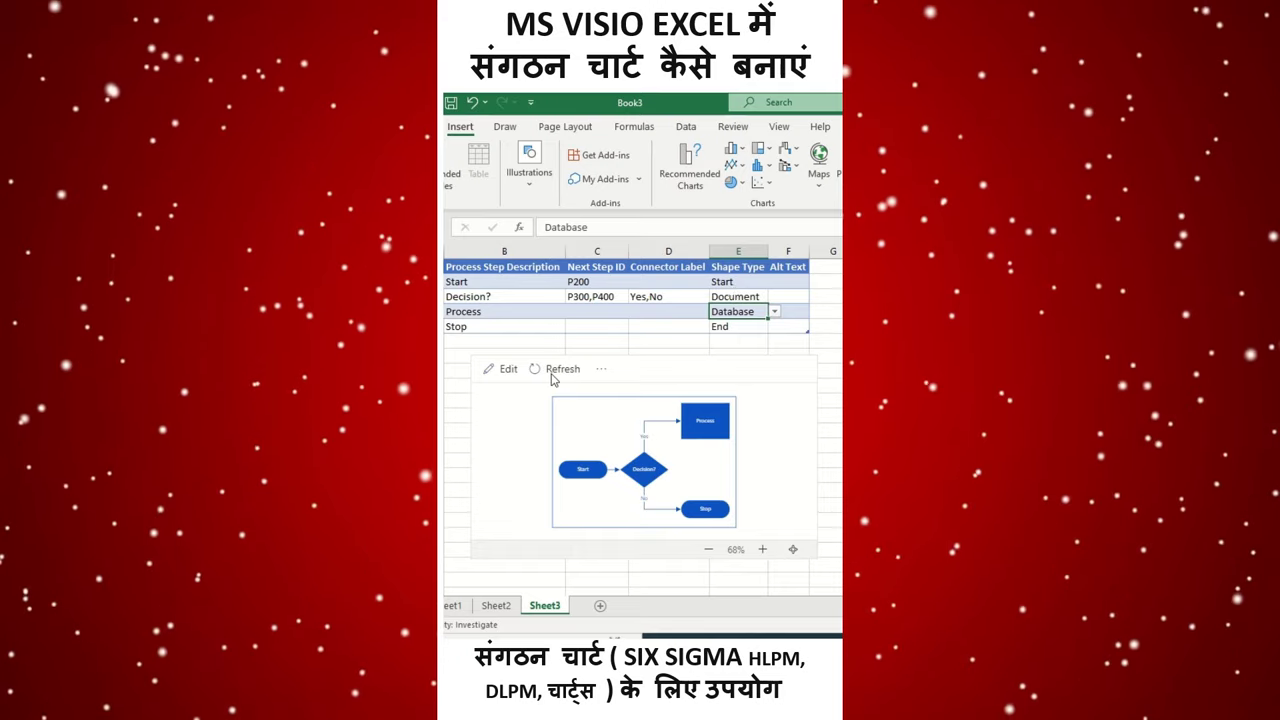
{"action": "left_click", "coordinate": [544, 420]}
{"action": "left_click", "coordinate": [556, 368]}
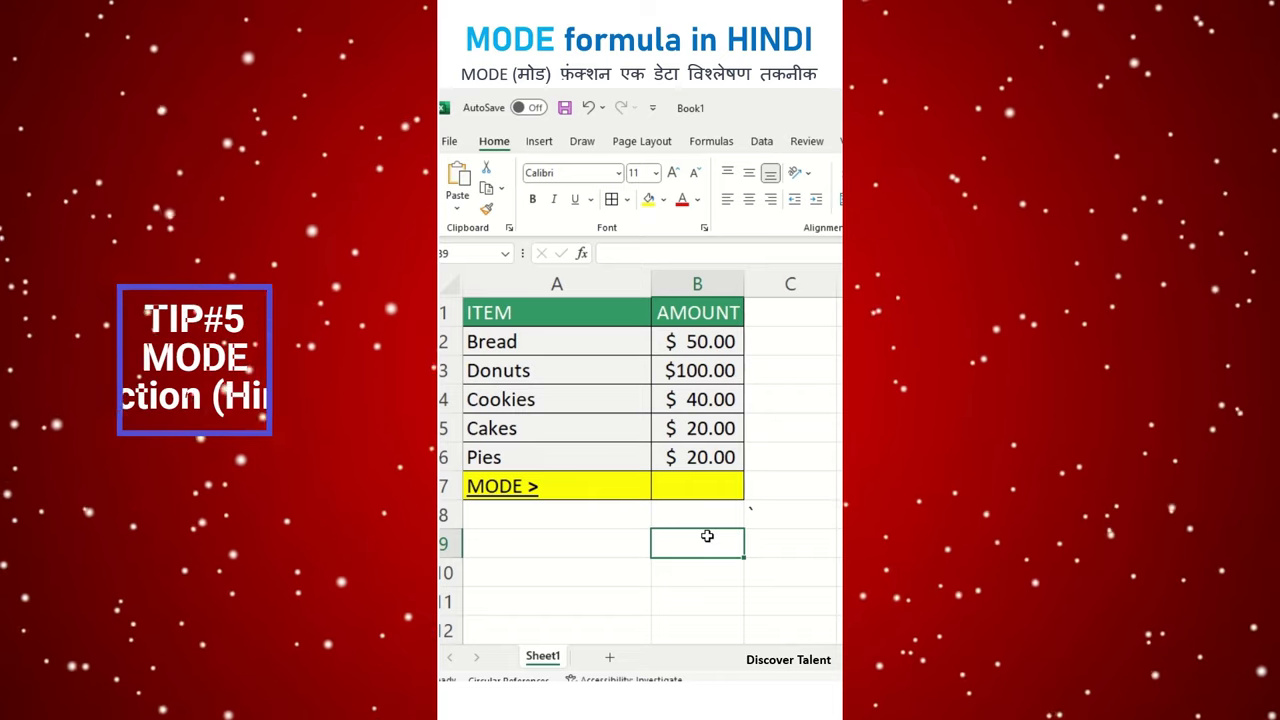
Examine the item names and amounts in A2:B6, including the matching Cakes and Pies amounts
{"action": "left_click", "coordinate": [549, 370]}
{"action": "left_click", "coordinate": [541, 400]}
{"action": "left_click", "coordinate": [539, 429]}
{"action": "left_click", "coordinate": [539, 450]}
{"action": "left_click_drag", "start_coordinate": [705, 341], "coordinate": [697, 451]}
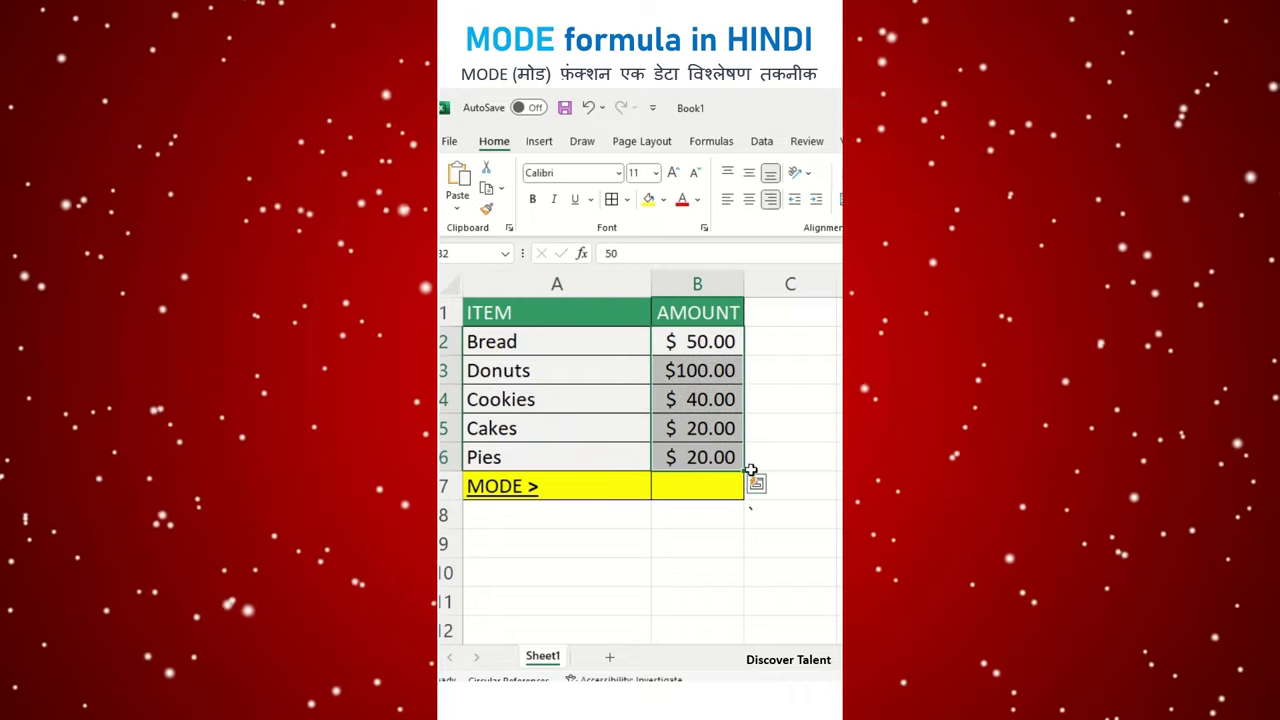
{"action": "left_click", "coordinate": [776, 424]}
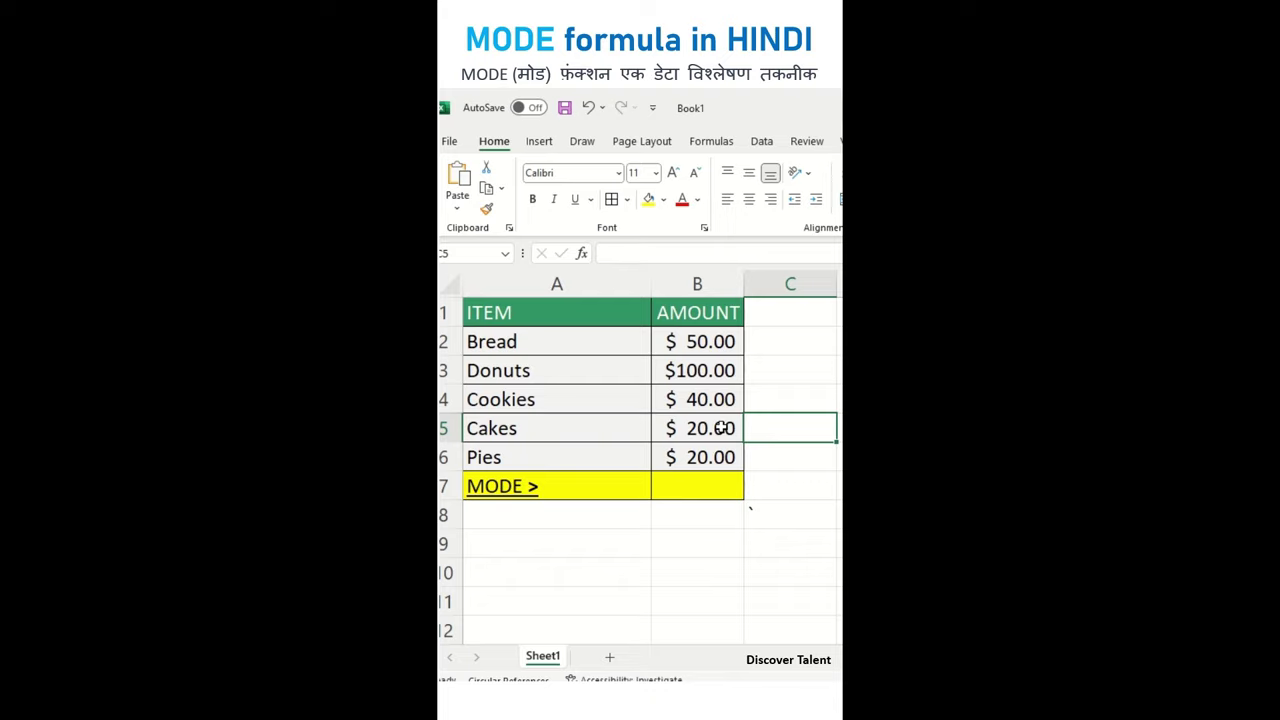
{"action": "left_click_drag", "start_coordinate": [721, 428], "coordinate": [721, 451]}
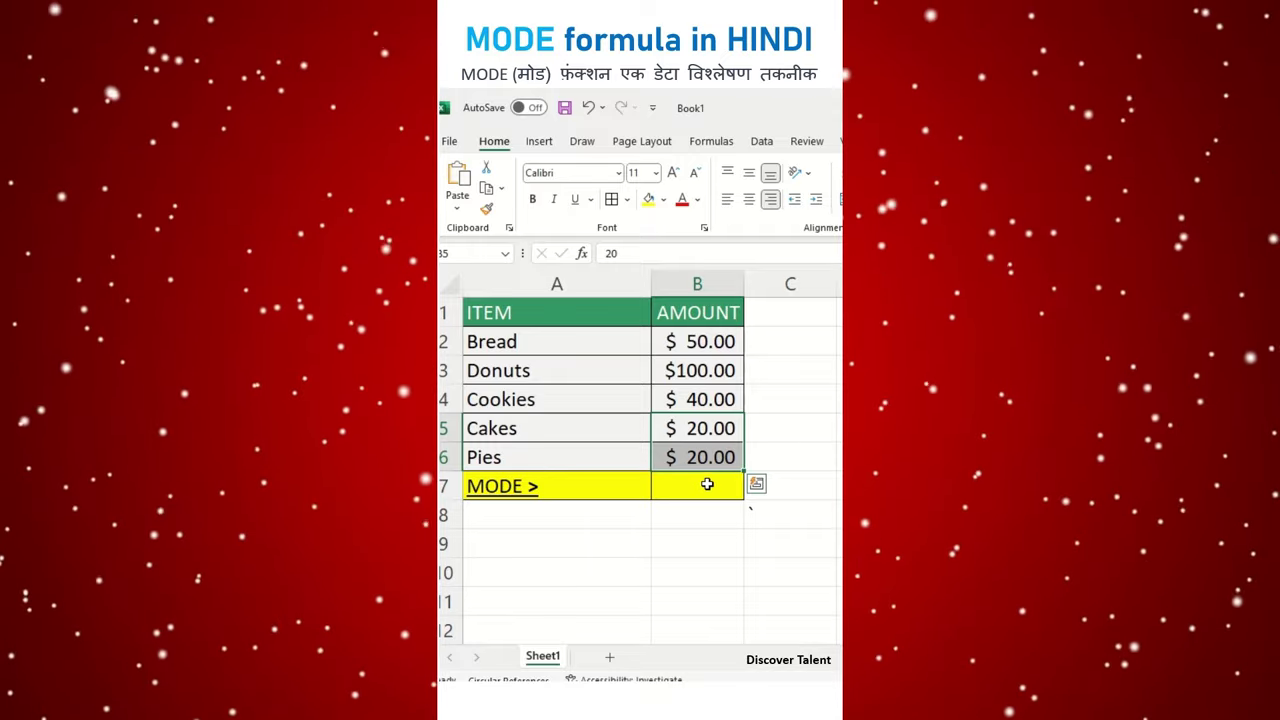
Enter =MODE(B2:B6) in B7 beside the MODE label to find the most frequent amount
{"action": "left_click", "coordinate": [707, 484]}
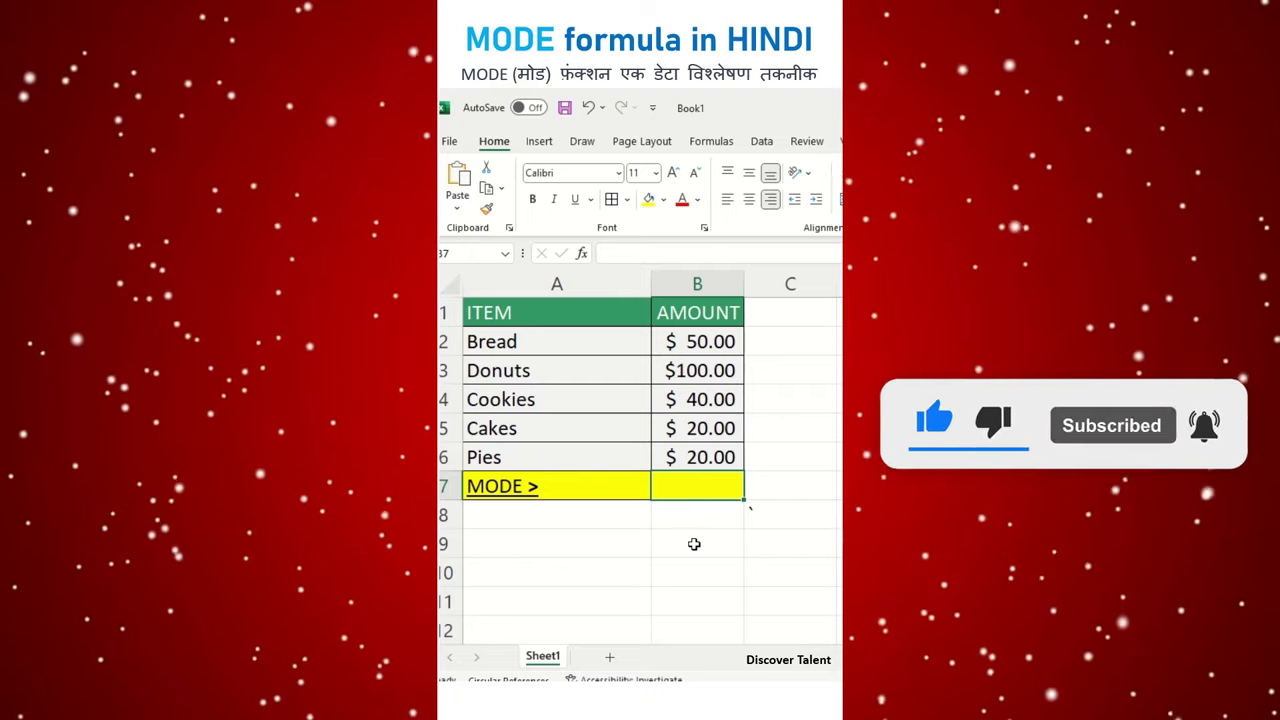
{"action": "type", "text": "=MODE"}
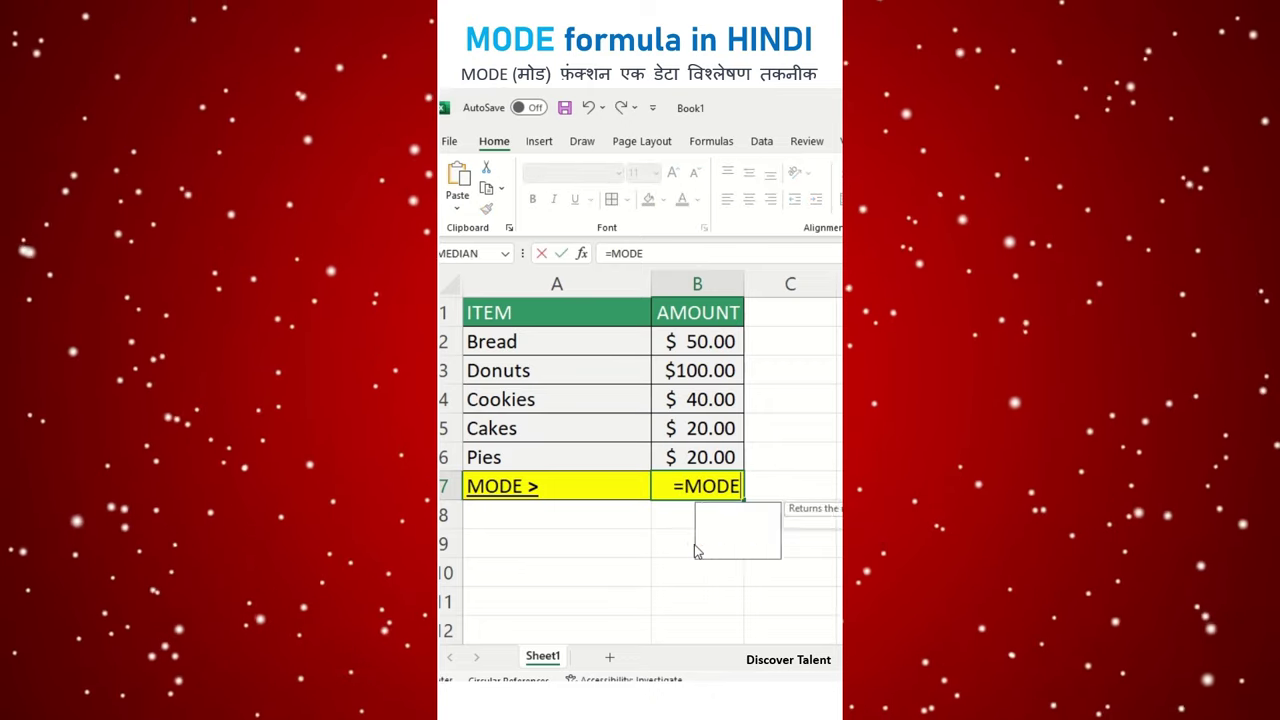
{"action": "left_click", "coordinate": [700, 540]}
{"action": "double_click", "coordinate": [700, 540]}
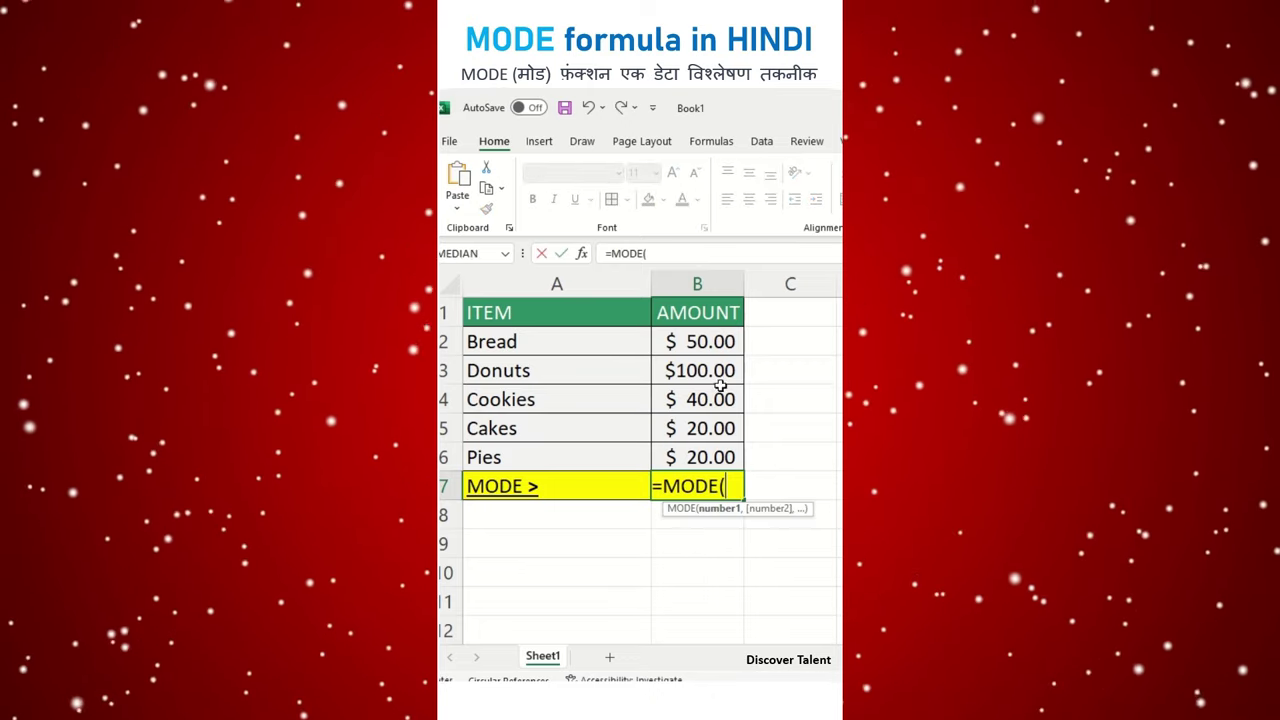
{"action": "left_click_drag", "start_coordinate": [703, 340], "coordinate": [697, 449]}
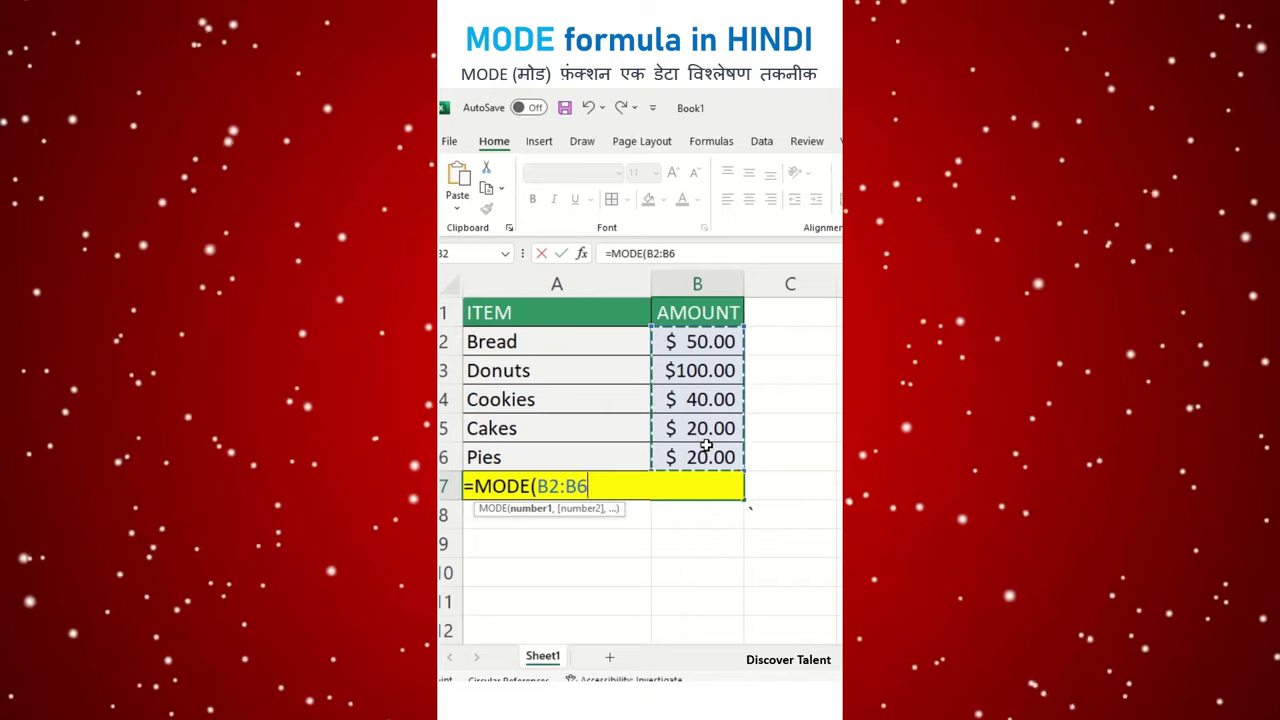
{"action": "type", "text": ")"}
{"action": "key", "text": "ctrl+Return"}
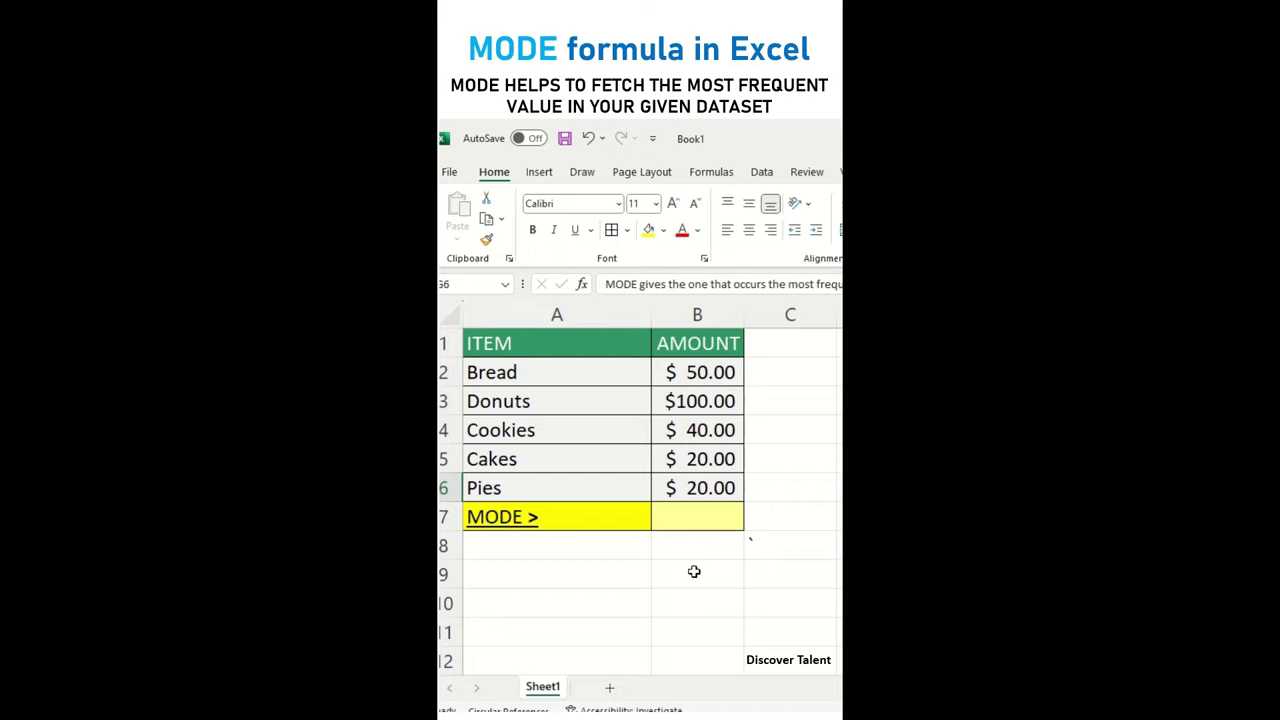
Calculate the mode of the amounts in the empty light-yellow cell B7 with =MODE(B2:B6), and fill that cell yellow
{"action": "left_click", "coordinate": [707, 528]}
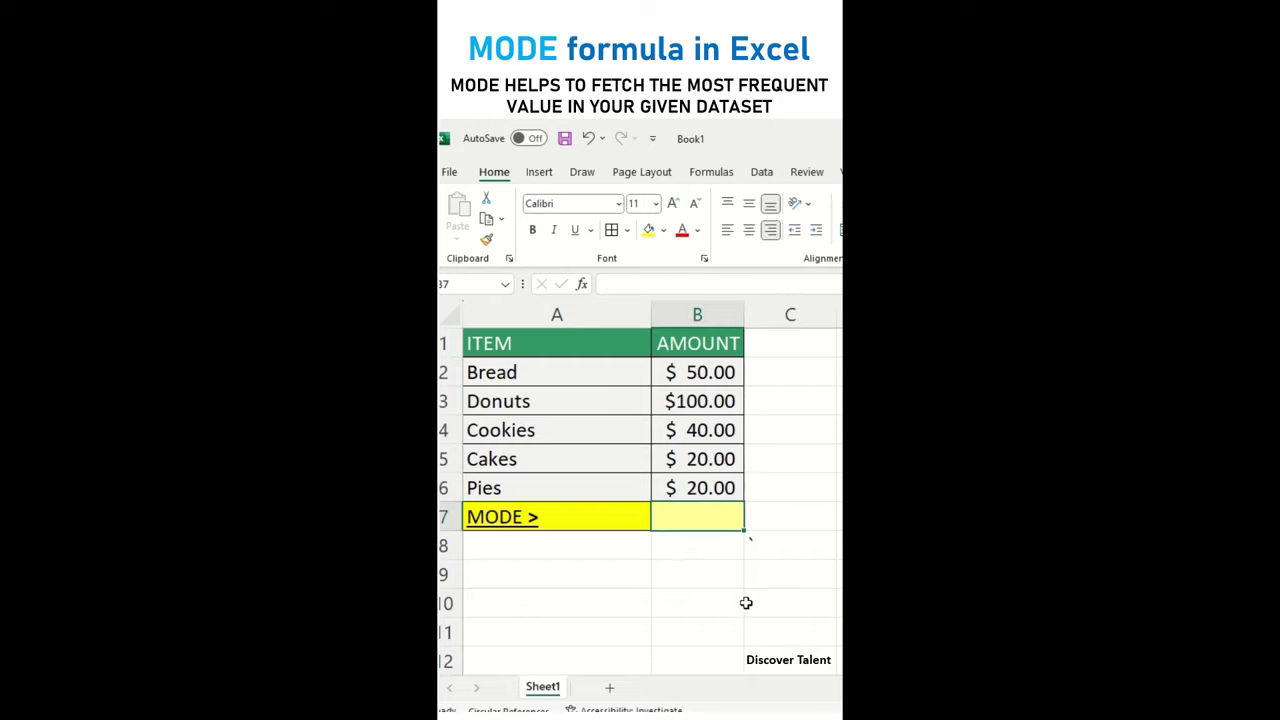
{"action": "type", "text": "=Mode"}
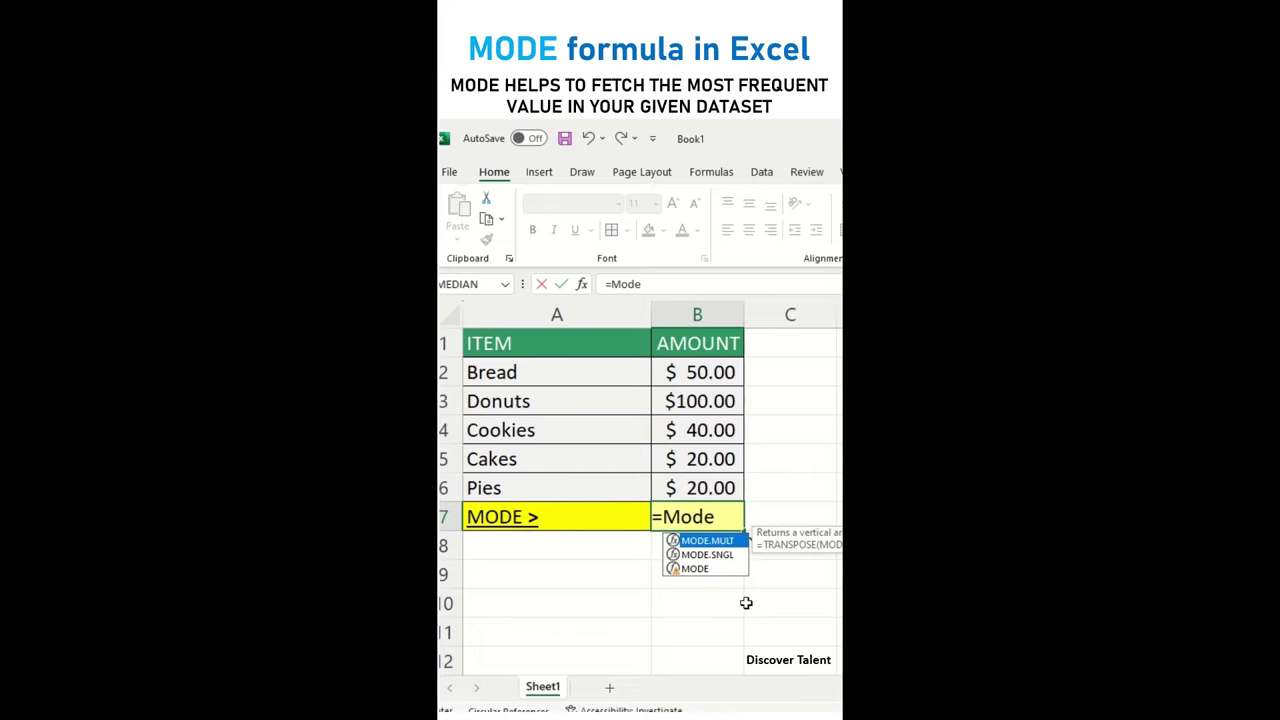
{"action": "double_click", "coordinate": [695, 568]}
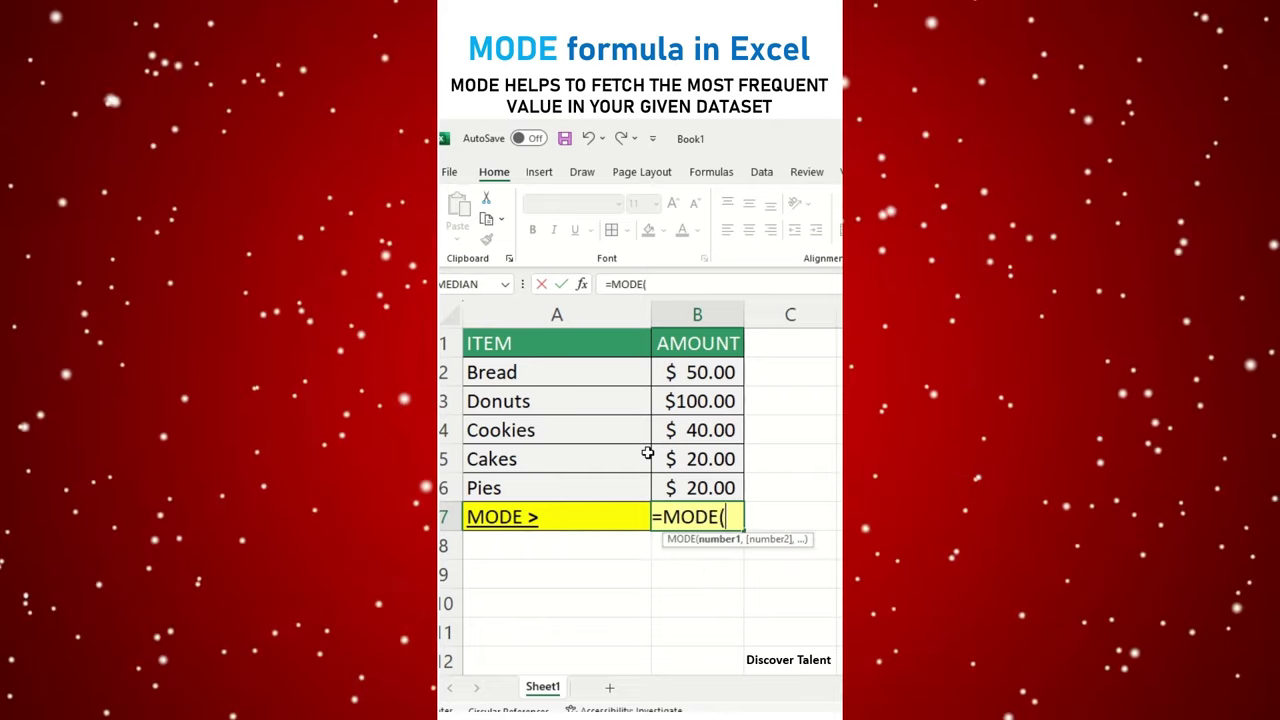
{"action": "left_click_drag", "start_coordinate": [708, 371], "coordinate": [705, 484]}
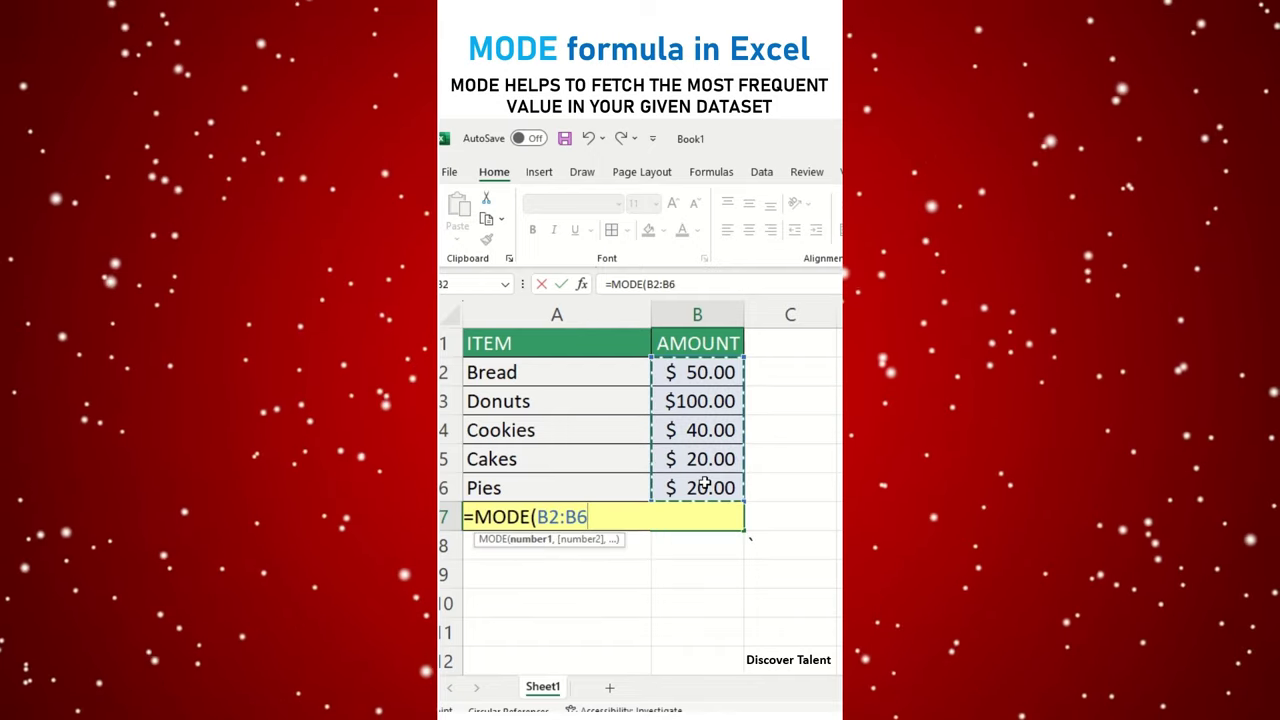
{"action": "type", "text": ")"}
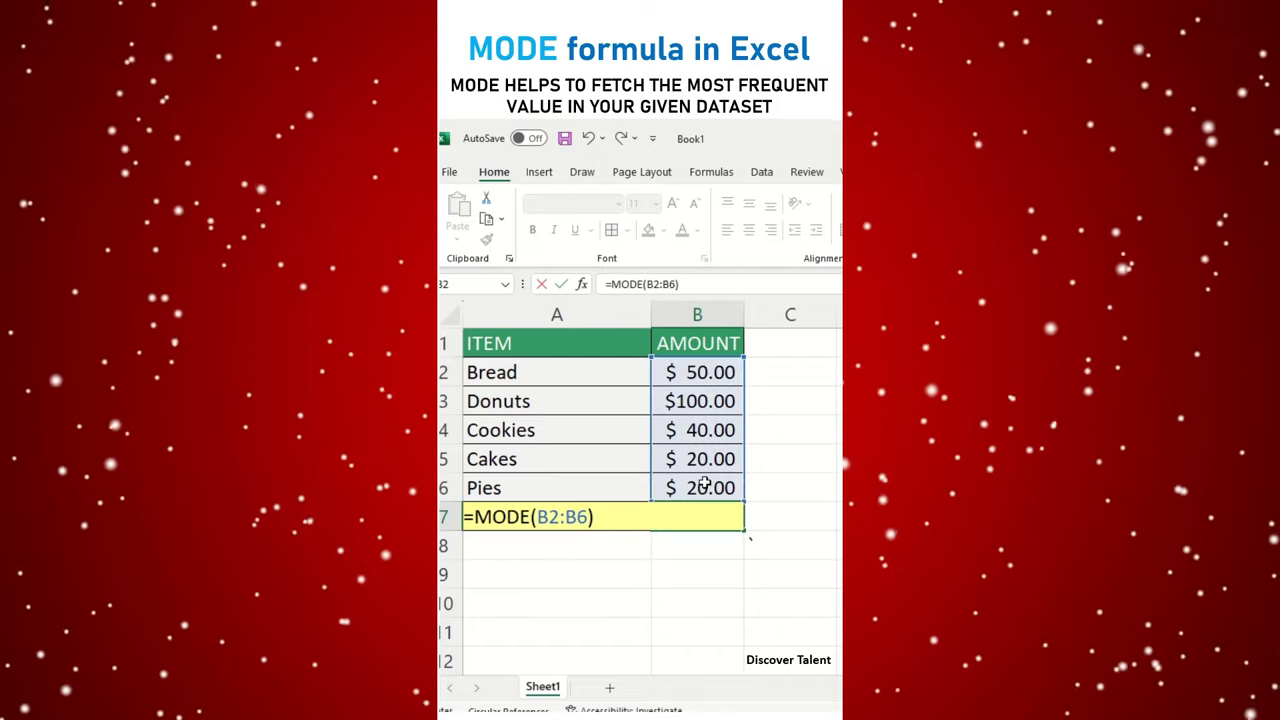
{"action": "key", "text": "Return"}
{"action": "left_click", "coordinate": [705, 516]}
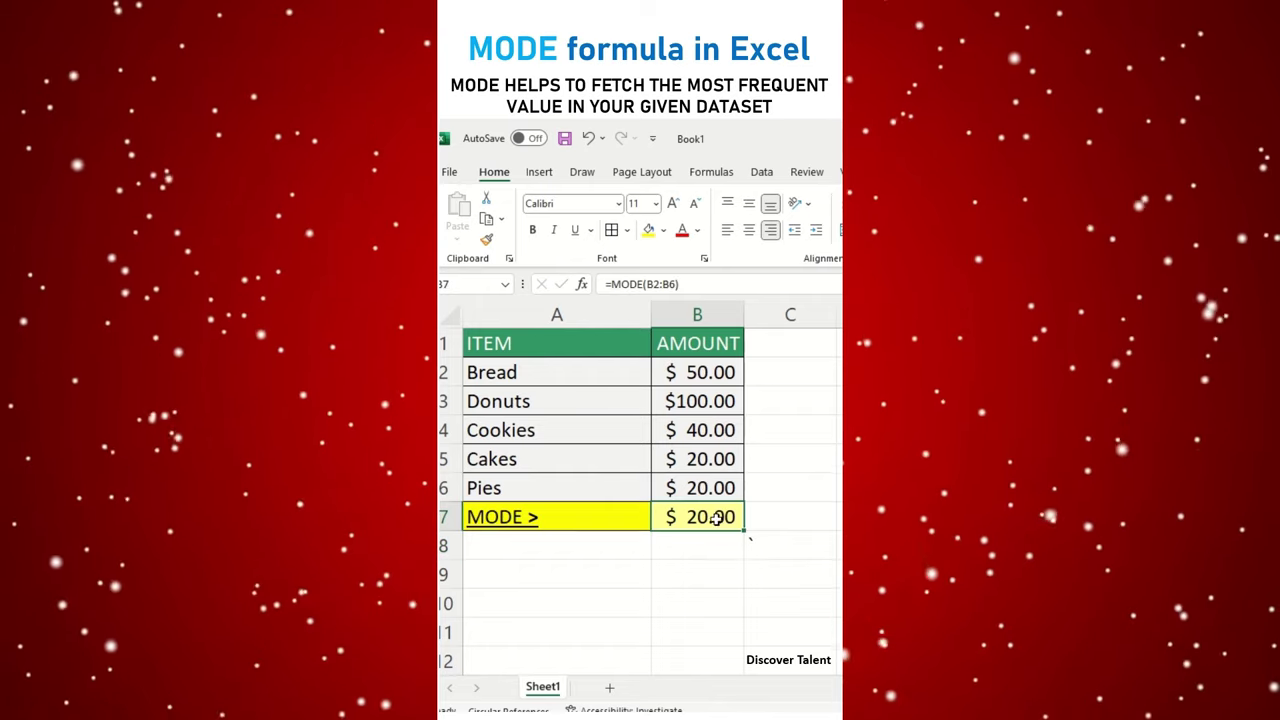
{"action": "left_click", "coordinate": [648, 229]}
{"action": "left_click", "coordinate": [722, 487]}
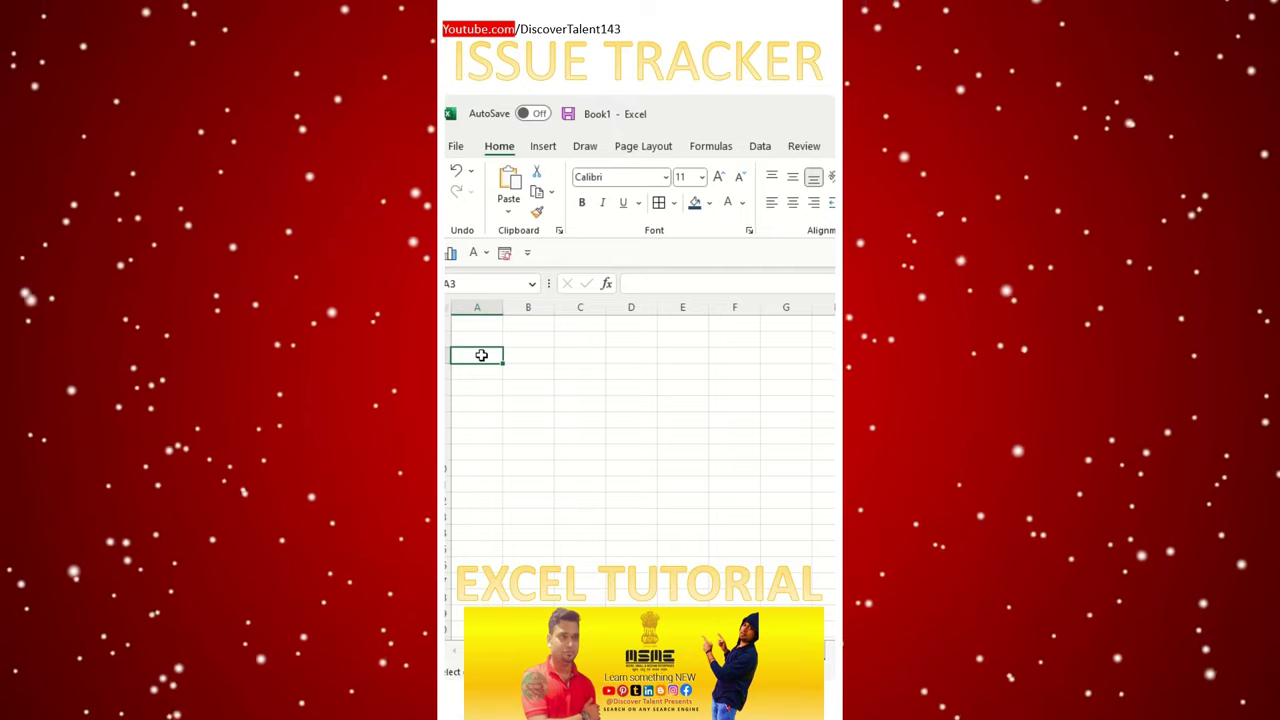
Paste the copied issue tracker field names as values only, starting at A3 of the blank sheet
{"action": "key", "text": "ctrl+alt+v"}
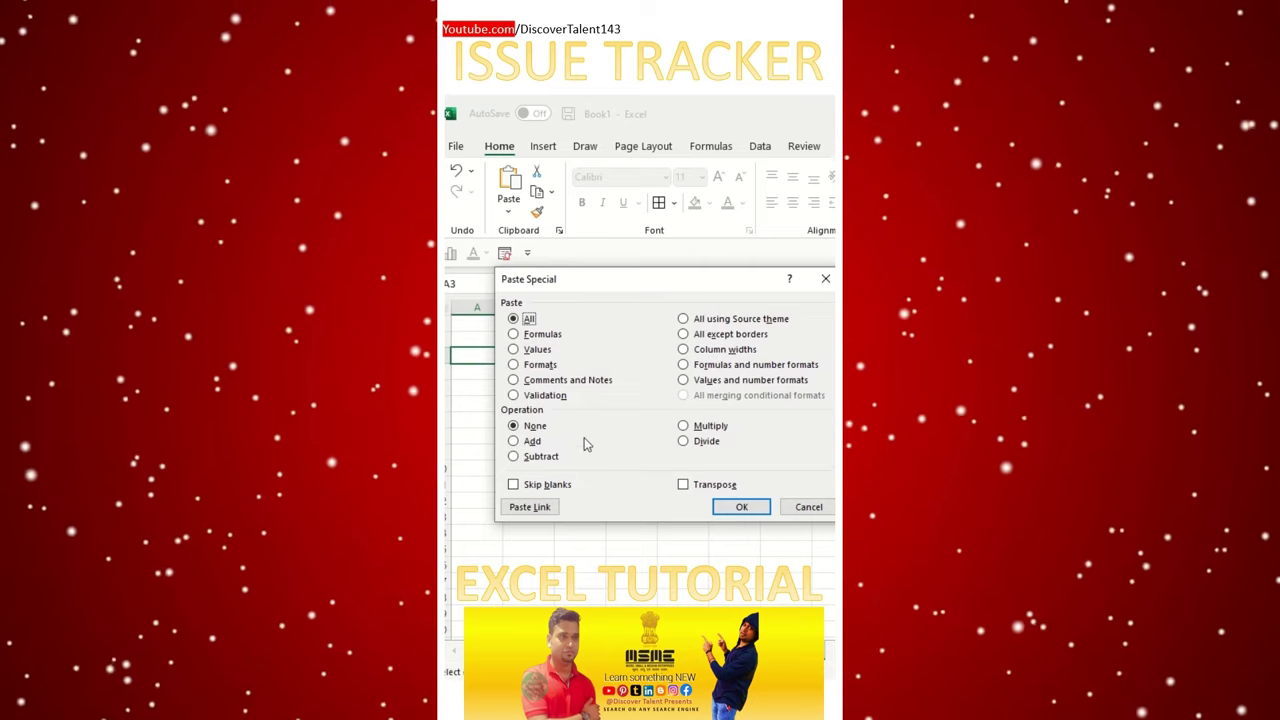
{"action": "key", "text": "v"}
{"action": "left_click", "coordinate": [739, 503]}
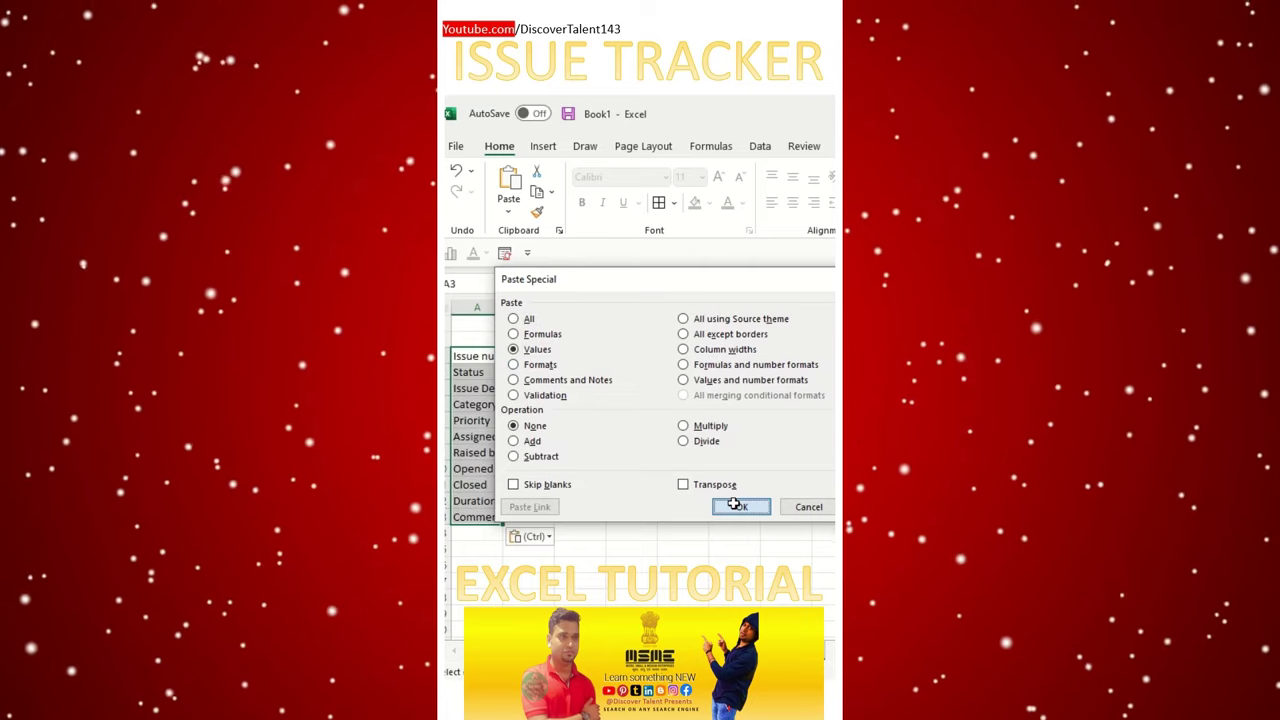
Format the field names in A3:A13 as bold white text on dark blue, and autofit column A to them
{"action": "left_click_drag", "start_coordinate": [478, 357], "coordinate": [490, 517]}
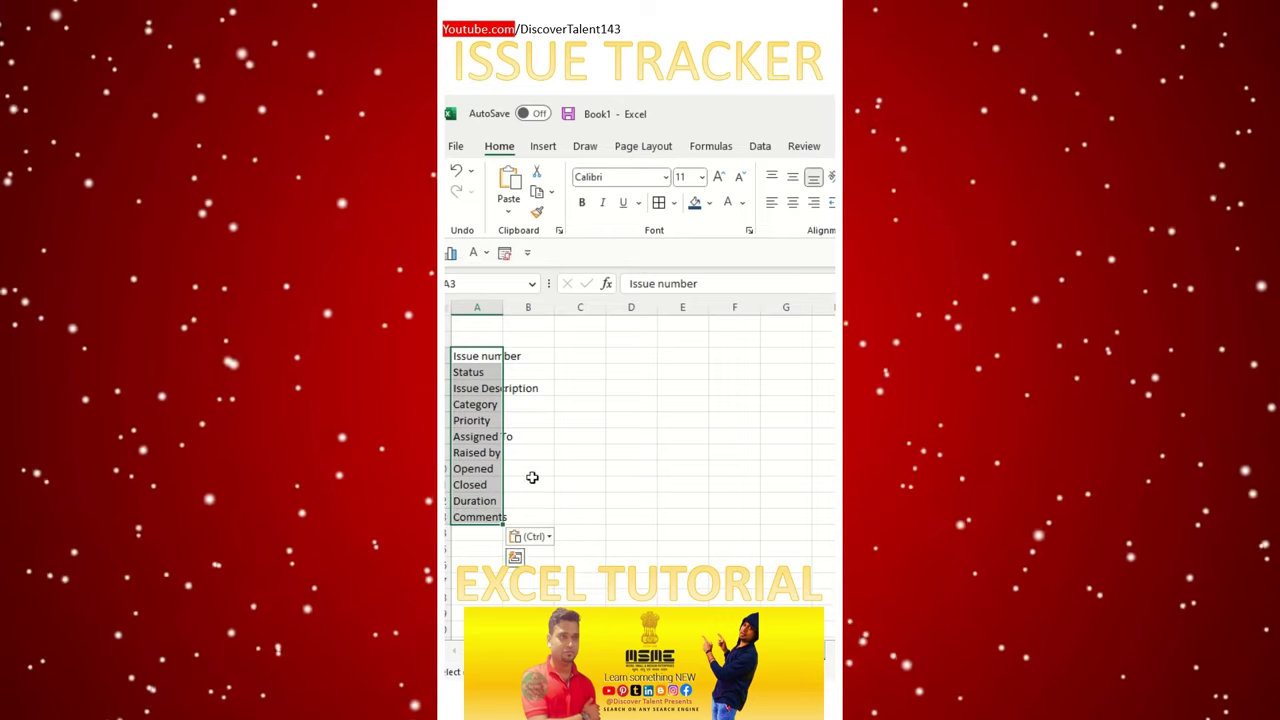
{"action": "left_click", "coordinate": [581, 202]}
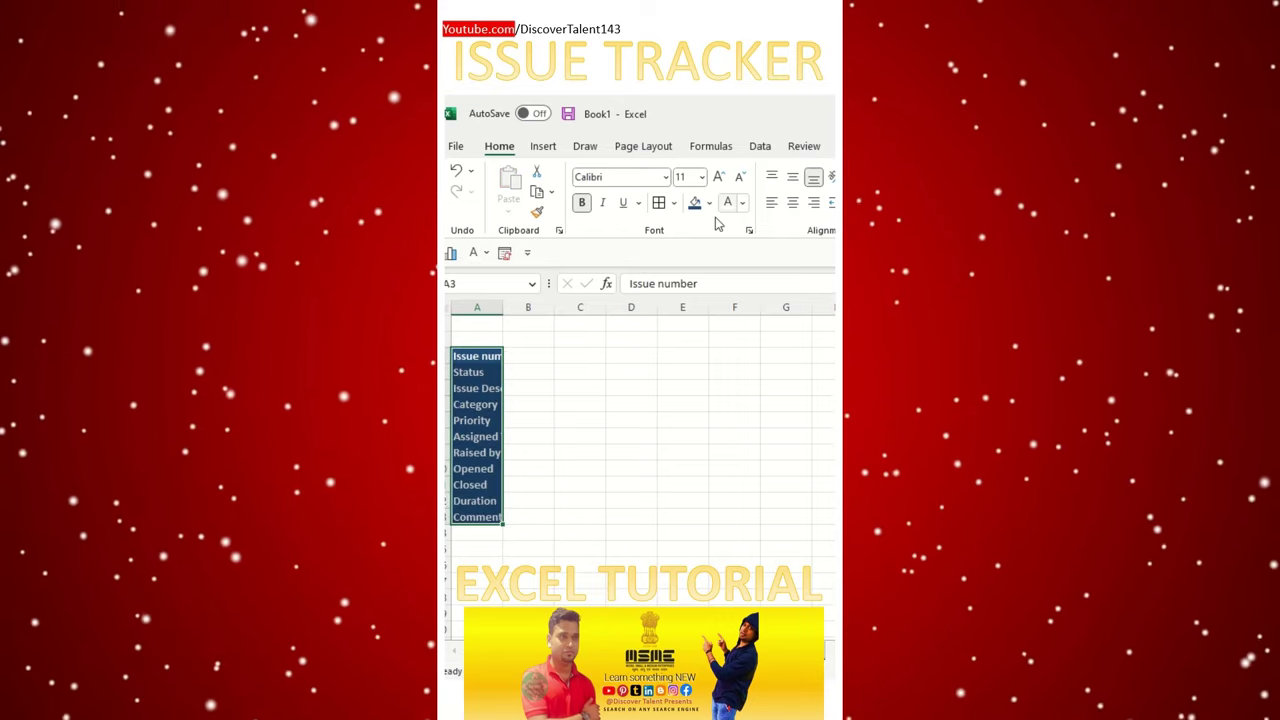
{"action": "double_click", "coordinate": [503, 307]}
{"action": "left_click", "coordinate": [572, 402]}
Apply all borders to the tracker grid from Issue number through Comments and the columns beside them
{"action": "left_click", "coordinate": [478, 356]}
{"action": "key", "text": "ctrl+shift+Right"}
{"action": "key", "text": "ctrl+shift+Down"}
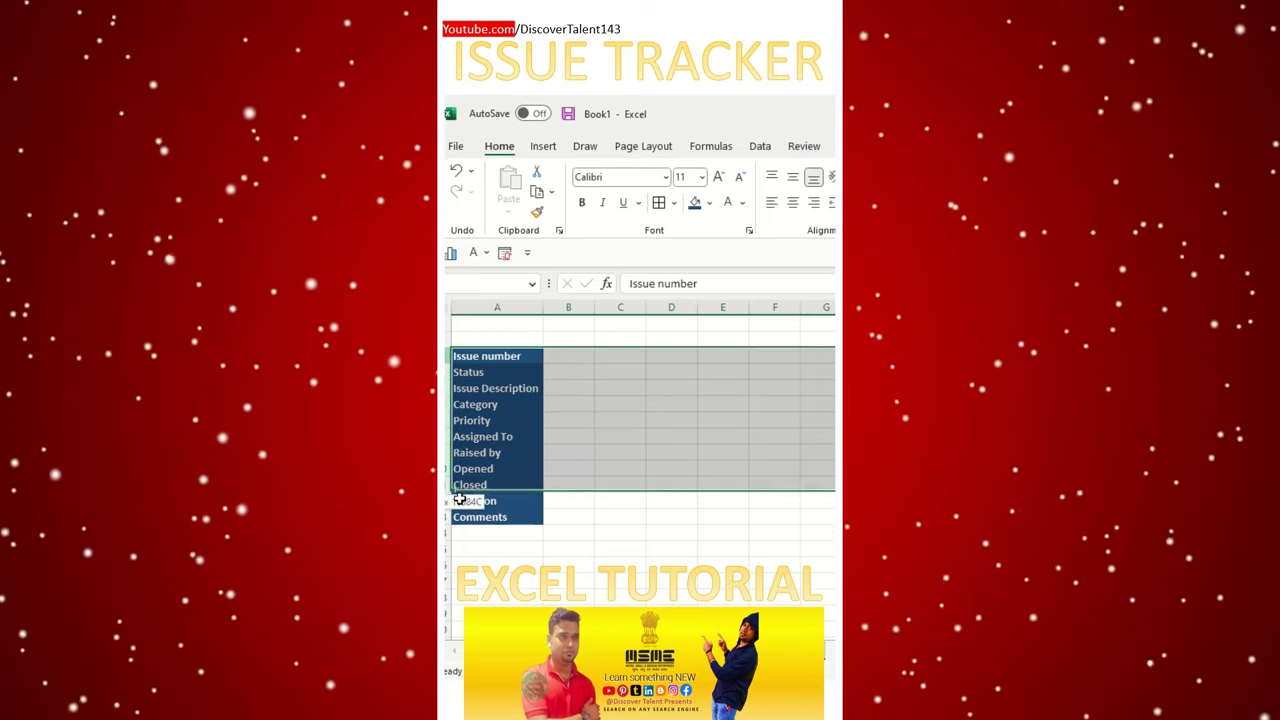
{"action": "left_click", "coordinate": [660, 203]}
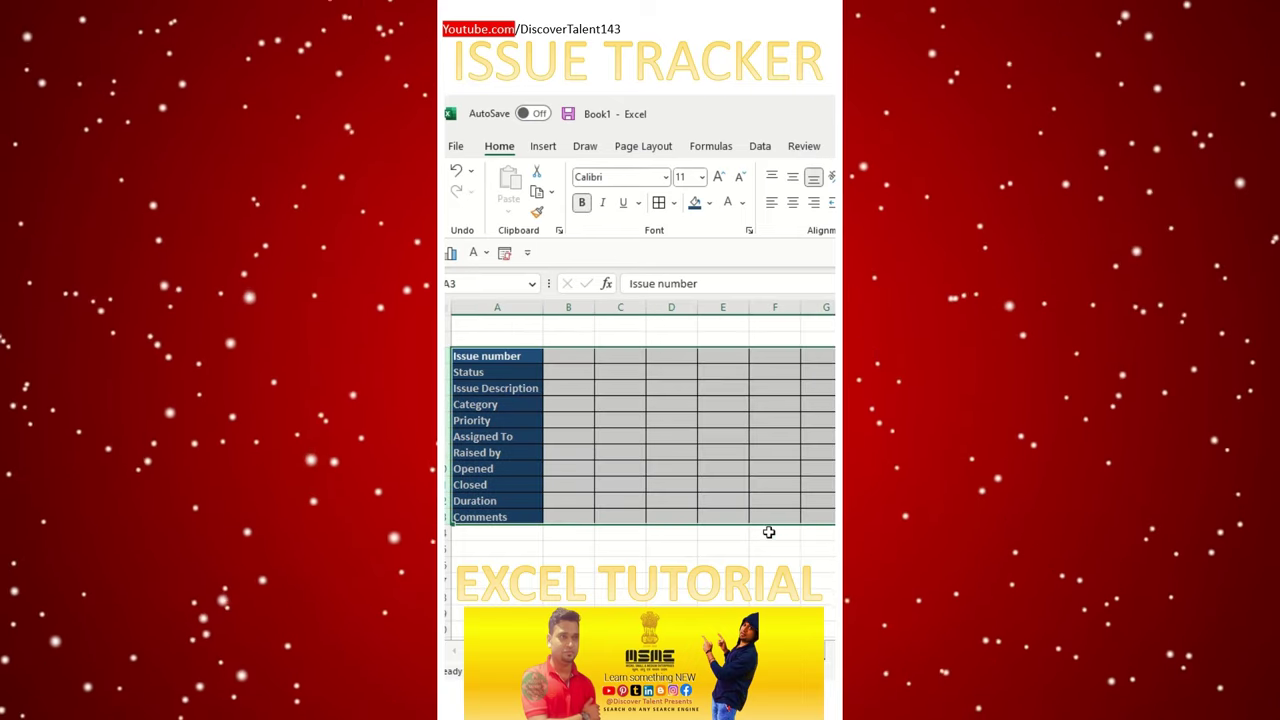
{"action": "left_click", "coordinate": [778, 436]}
Merge and center the two empty rows above the tracker grid and enter the title Project XSXXX
{"action": "left_click_drag", "start_coordinate": [480, 322], "coordinate": [828, 334]}
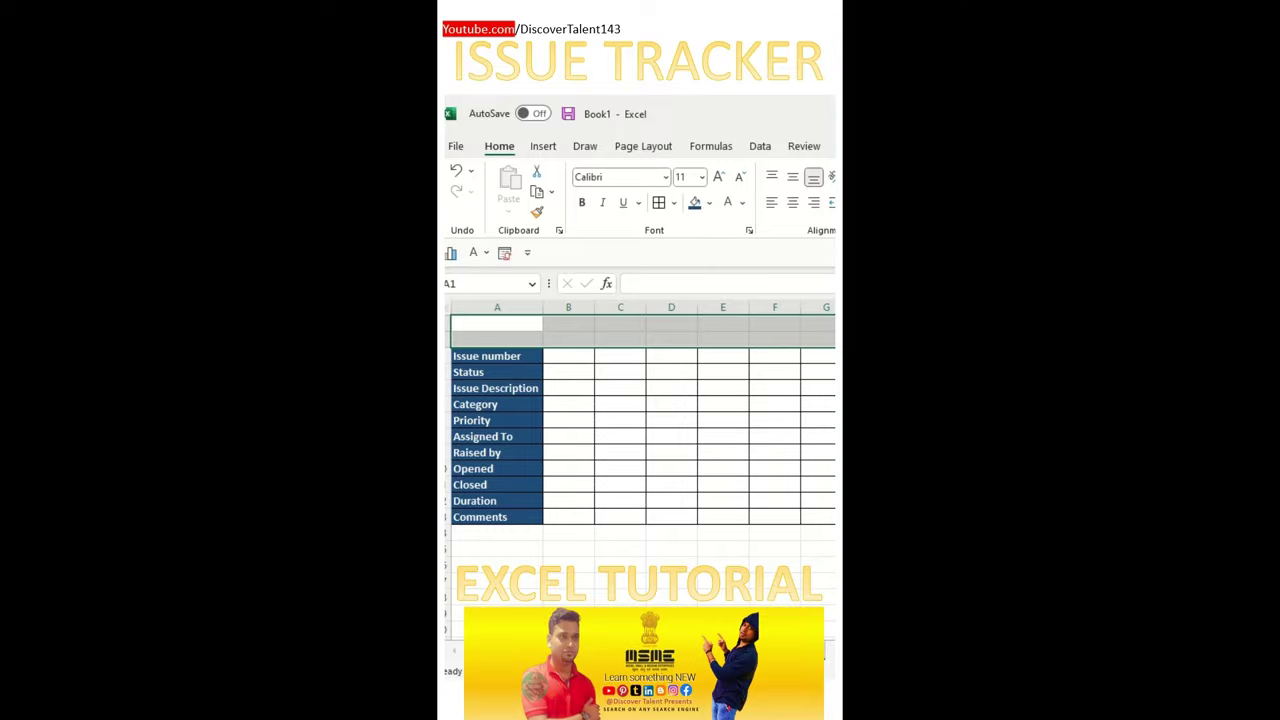
{"action": "key", "text": "alt+h"}
{"action": "key", "text": "m"}
{"action": "key", "text": "c"}
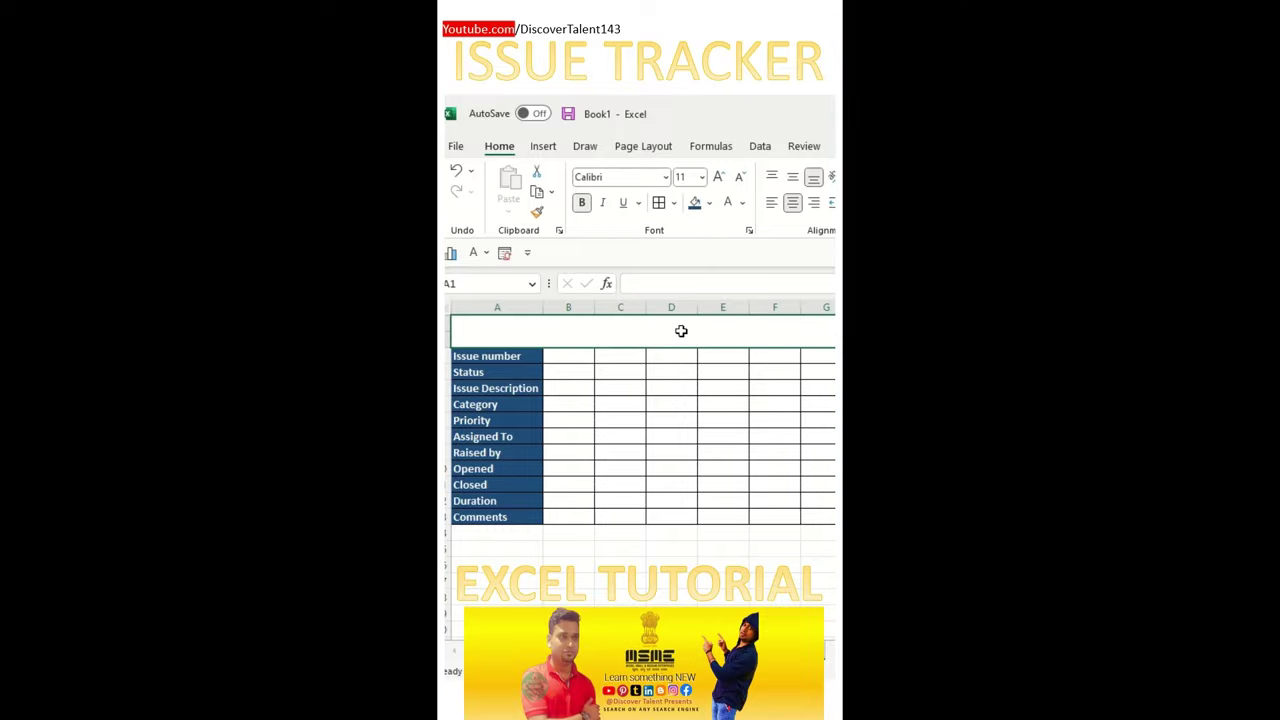
{"action": "type", "text": "Projec"}
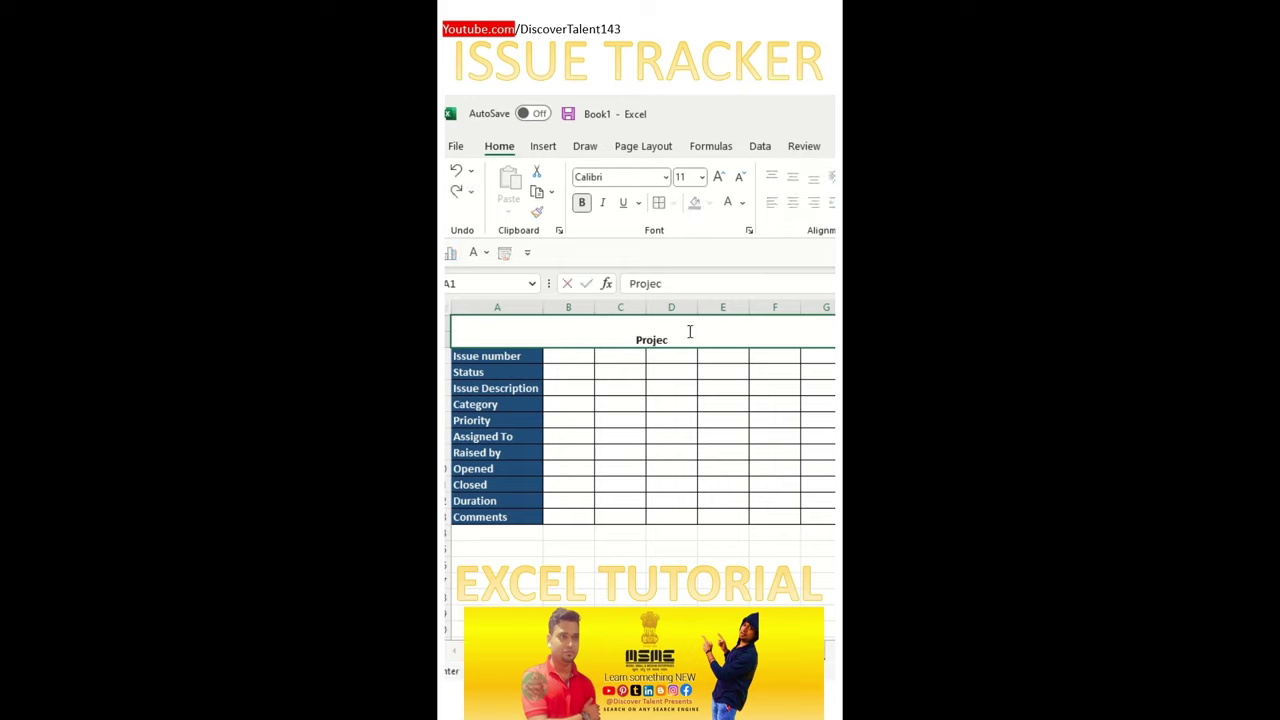
{"action": "type", "text": "t XSXXX"}
{"action": "key", "text": "Return"}
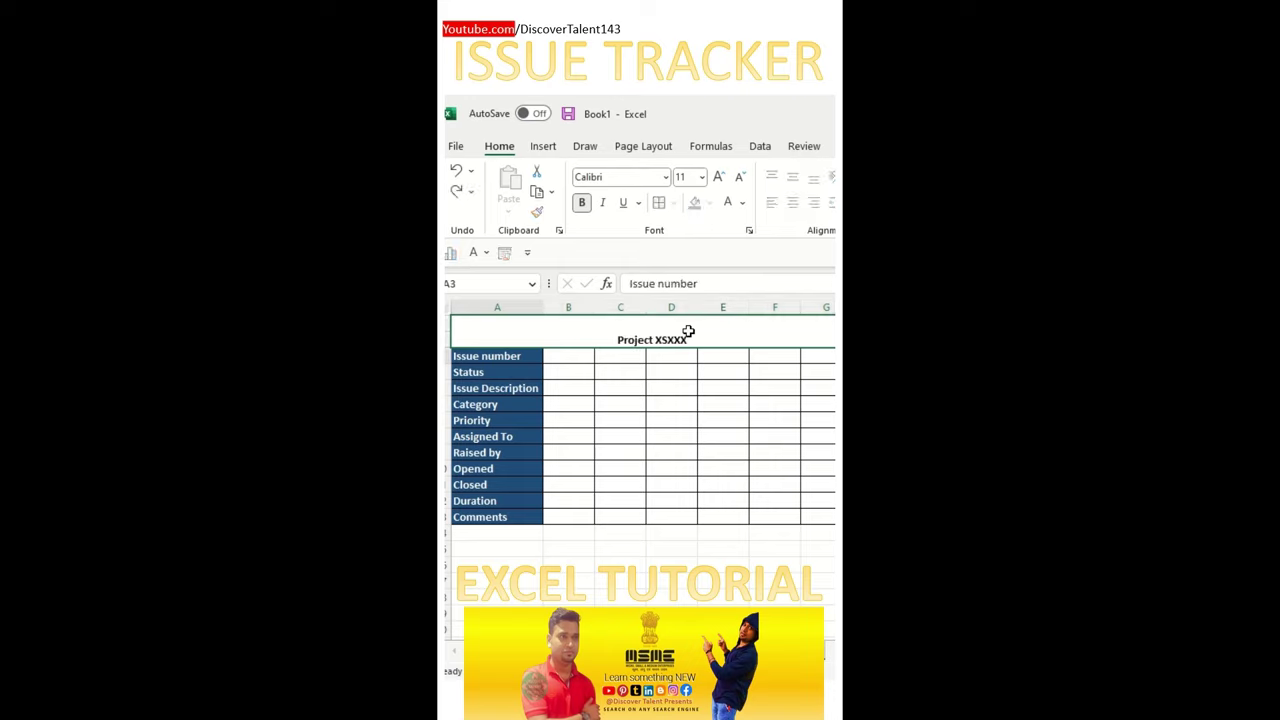
Align the Project XSXXX title vertically to the middle and increase its font size to 20
{"action": "left_click", "coordinate": [688, 329]}
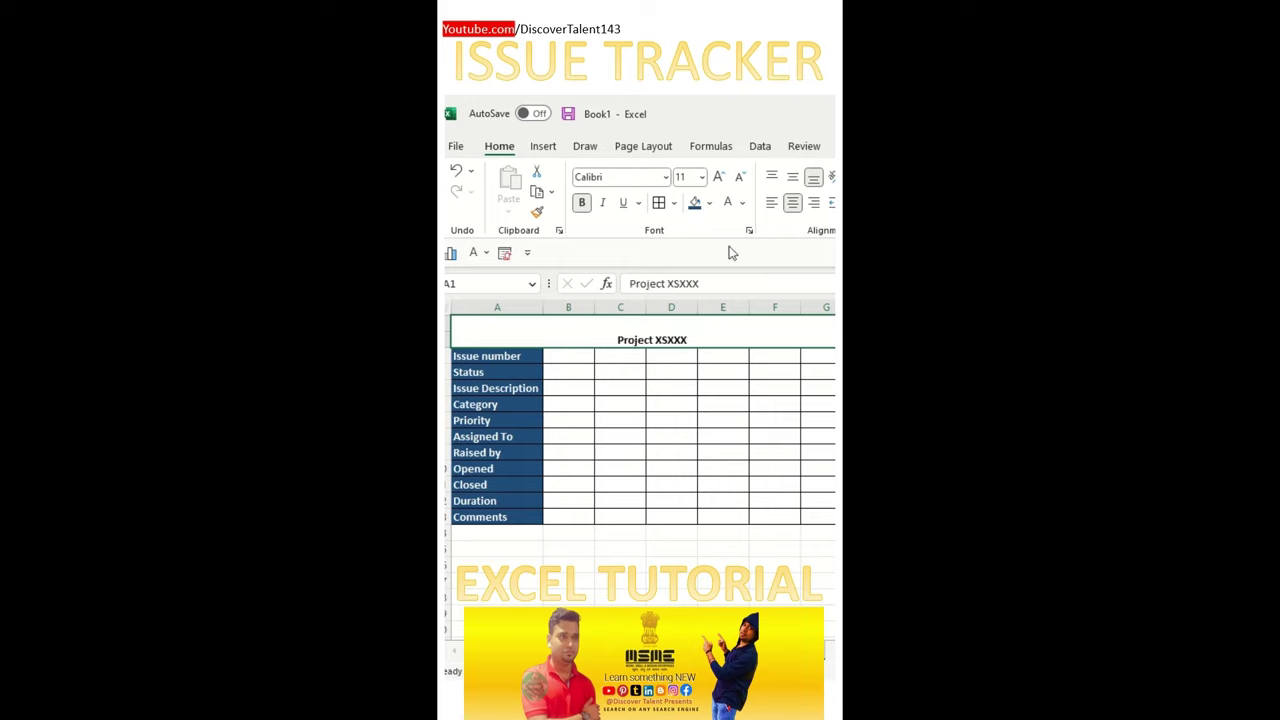
{"action": "left_click", "coordinate": [791, 179]}
{"action": "left_click", "coordinate": [720, 185]}
{"action": "left_click", "coordinate": [712, 390]}
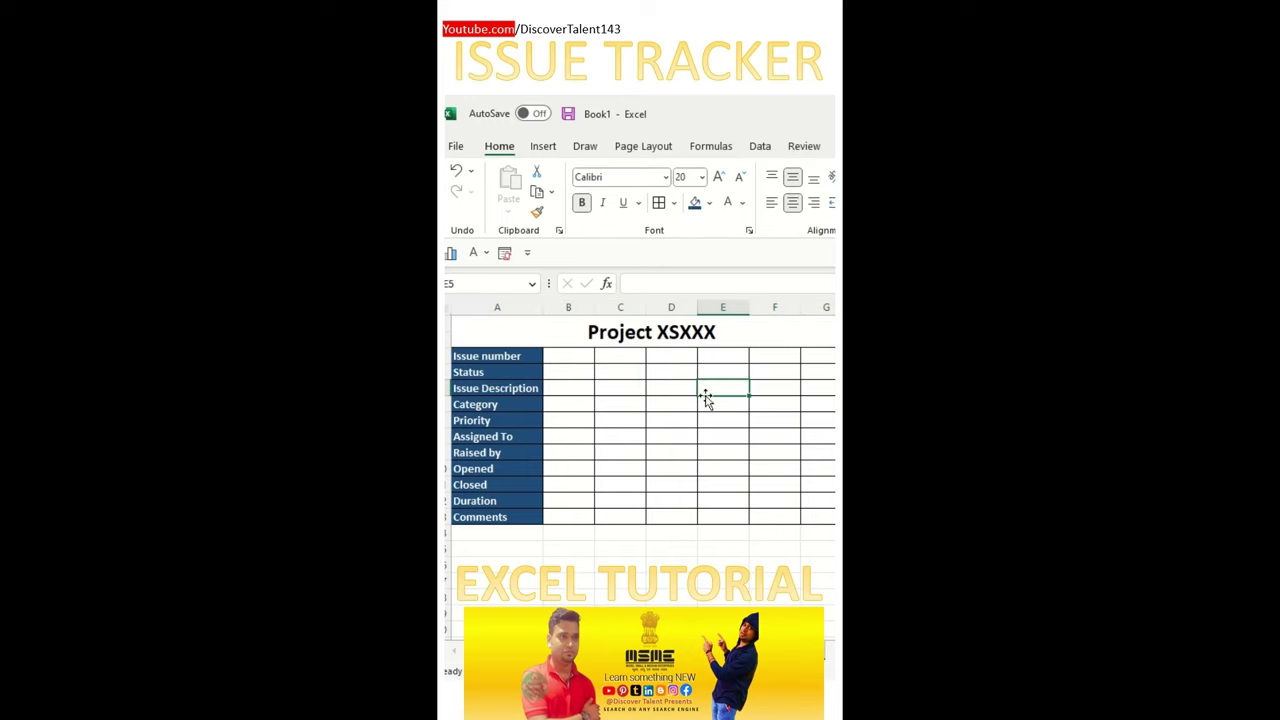
{"action": "left_click", "coordinate": [584, 363]}
{"action": "left_click", "coordinate": [628, 563]}
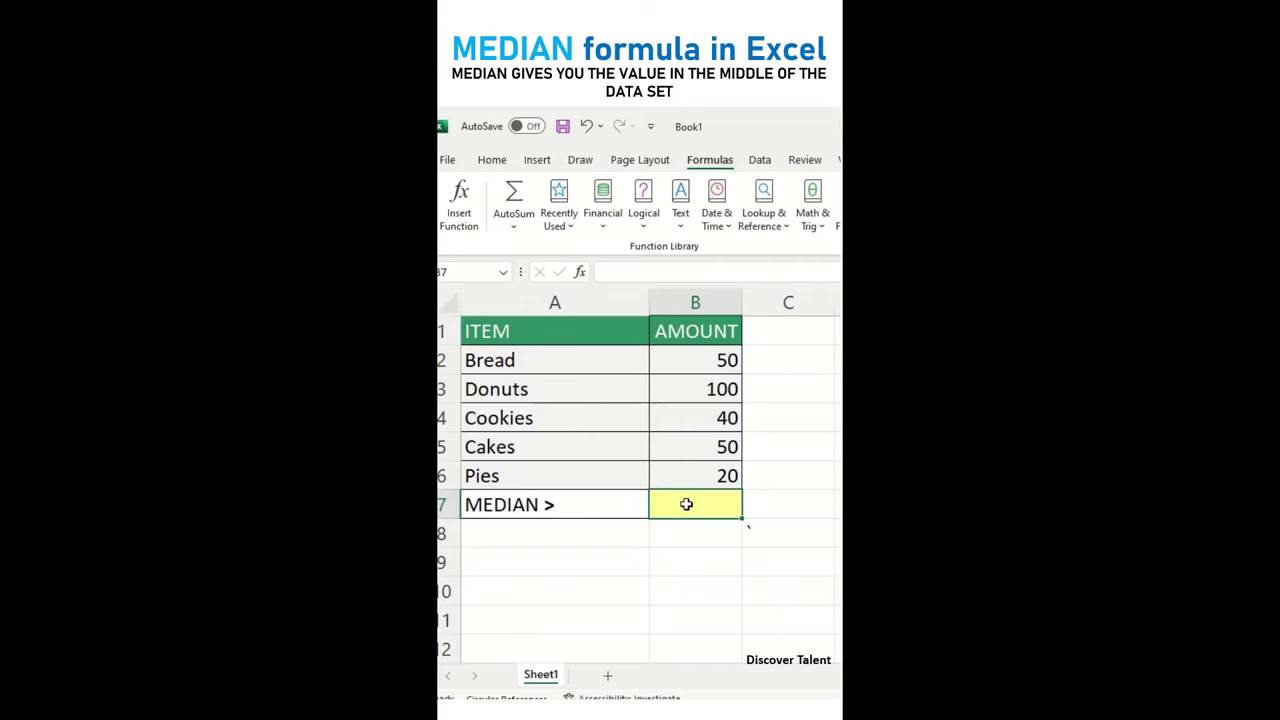
Enter a MEDIAN formula over the amounts B2:B6 in the yellow cell B7
{"action": "type", "text": "=medi"}
{"action": "key", "text": "Tab"}
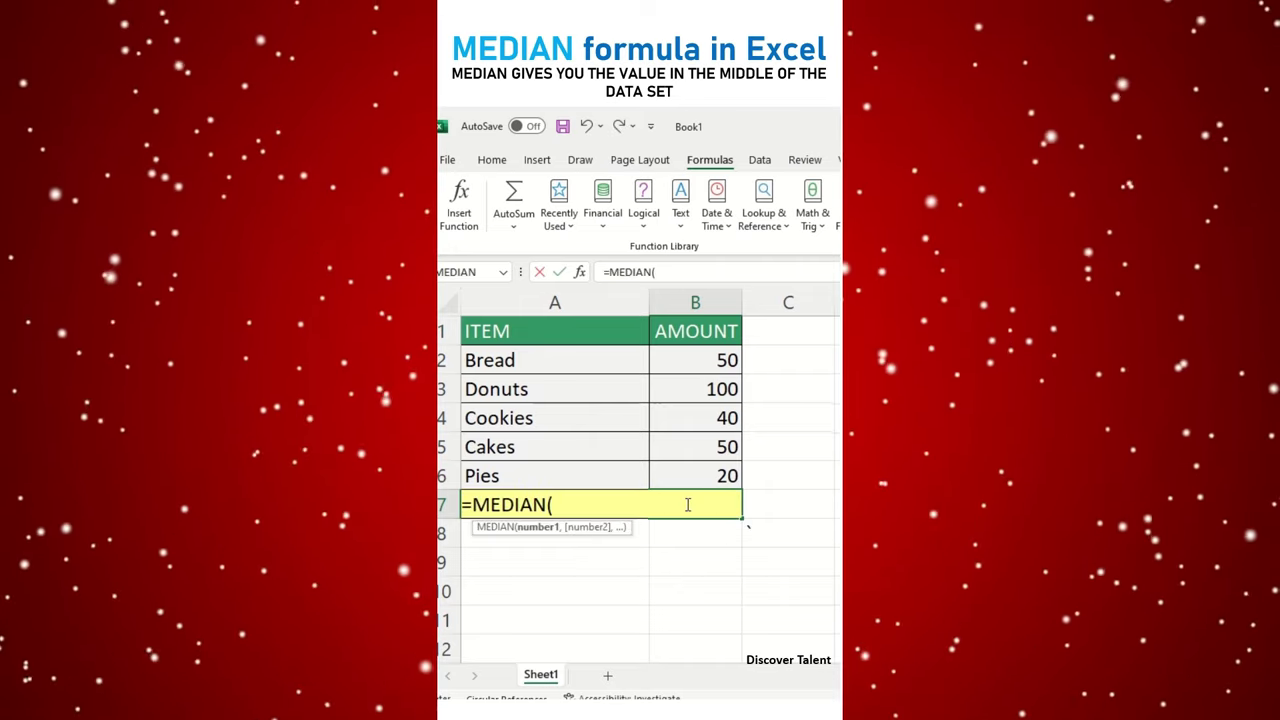
{"action": "left_click_drag", "start_coordinate": [729, 358], "coordinate": [710, 463]}
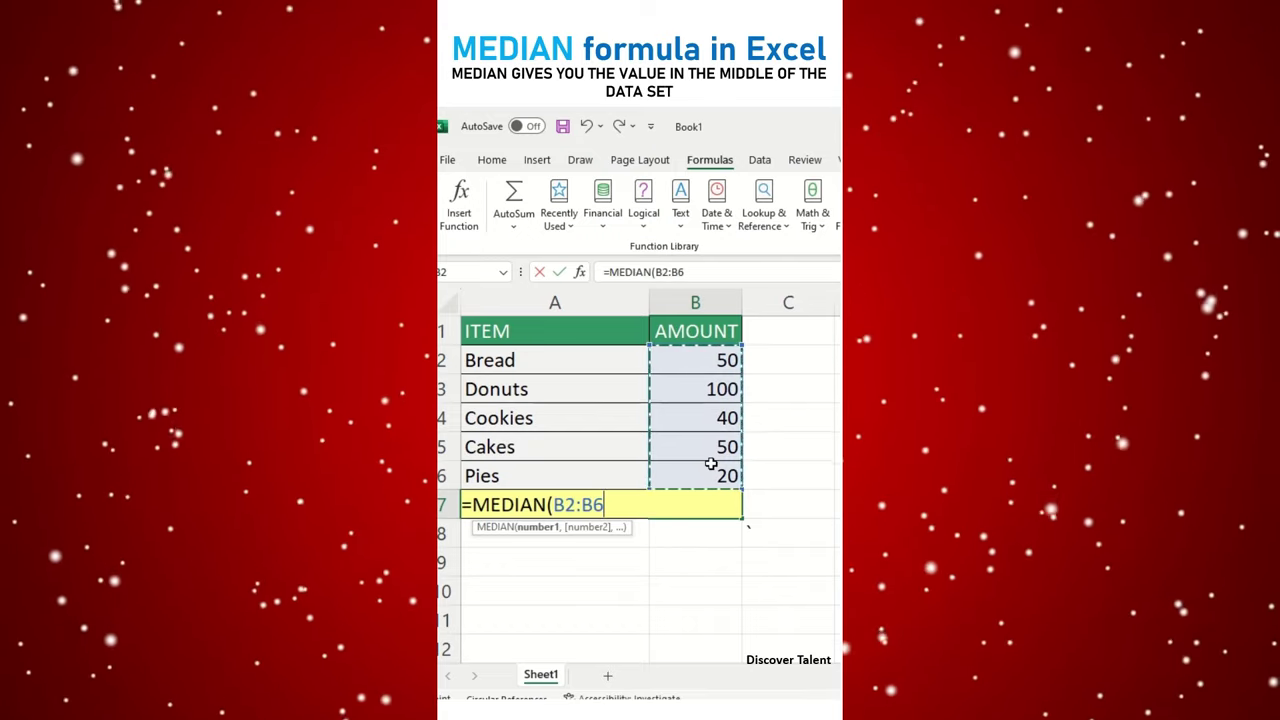
{"action": "type", "text": ")"}
{"action": "key", "text": "Return"}
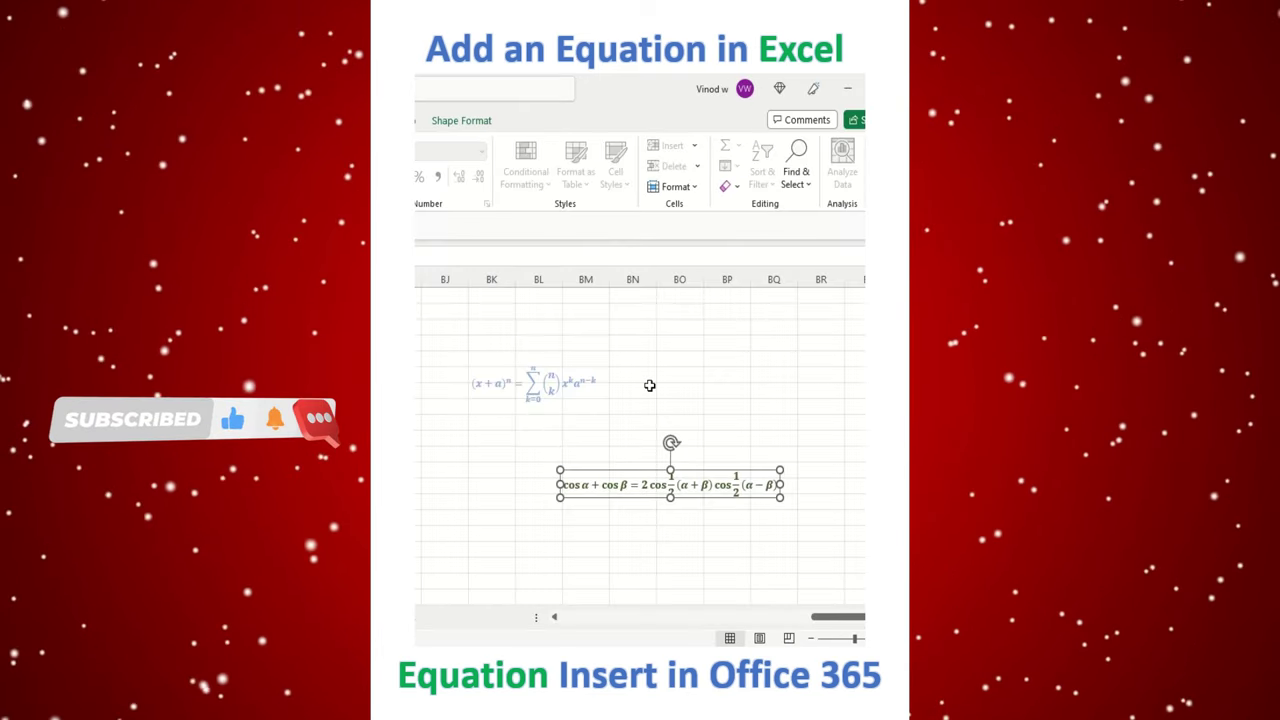
{"action": "left_click", "coordinate": [649, 385]}
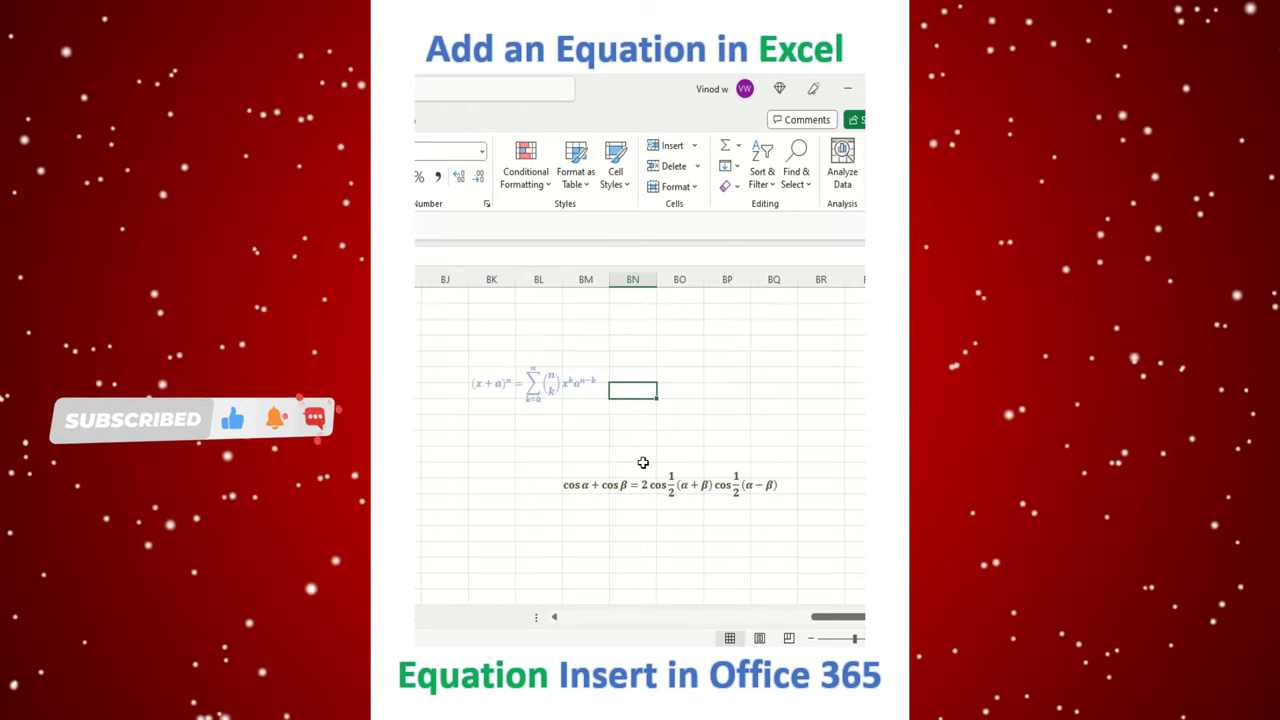
{"action": "left_click", "coordinate": [572, 385]}
{"action": "left_click", "coordinate": [615, 472]}
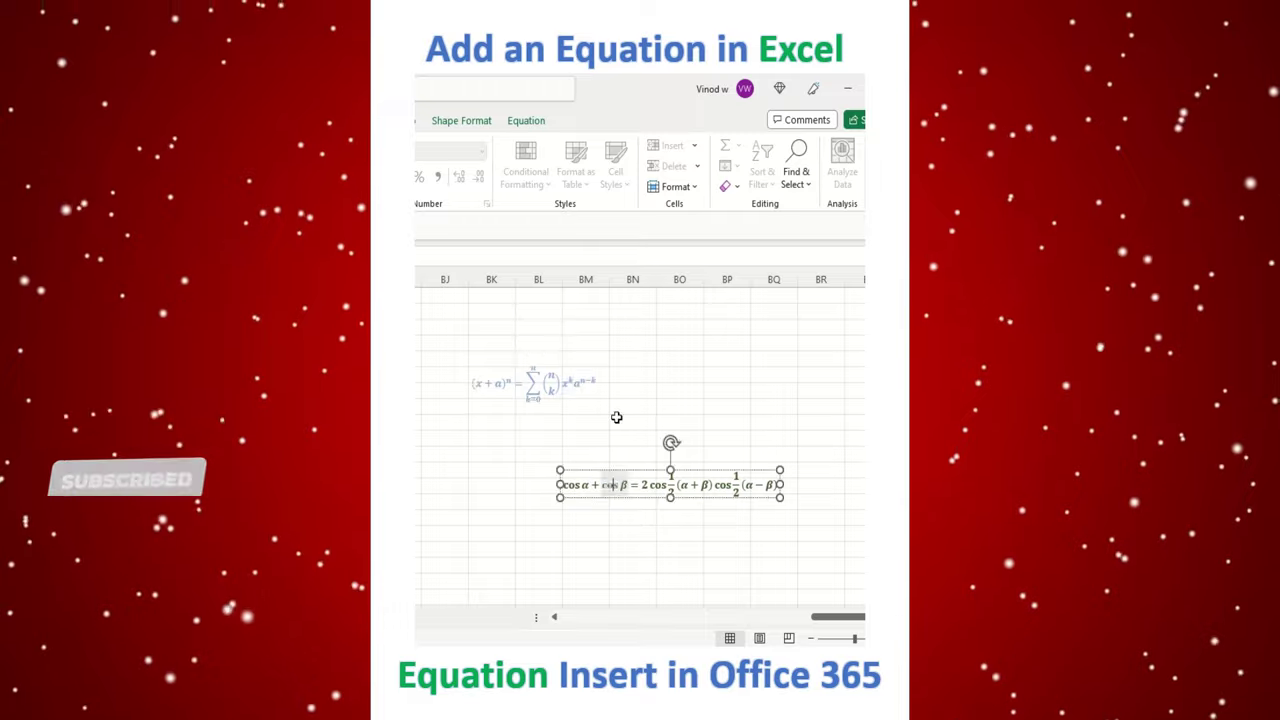
Insert the built-in Area of Circle equation into the worksheet
{"action": "left_click", "coordinate": [632, 377]}
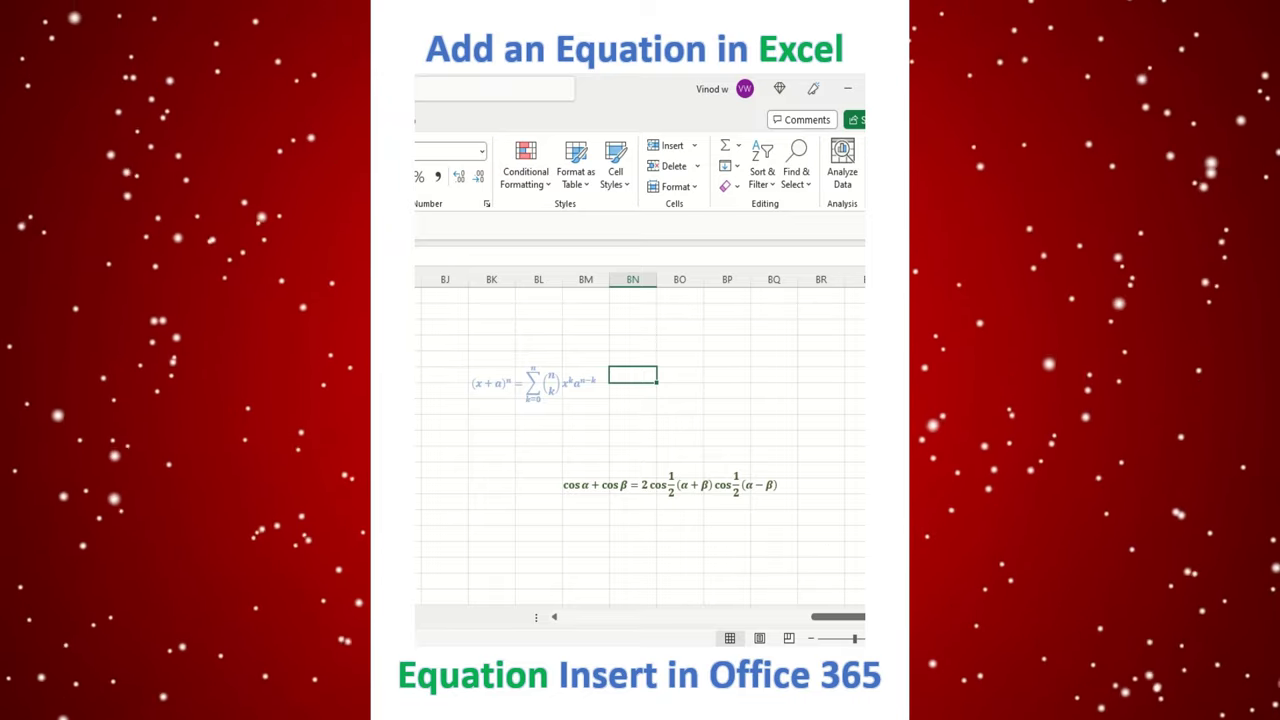
{"action": "key", "text": "alt+n"}
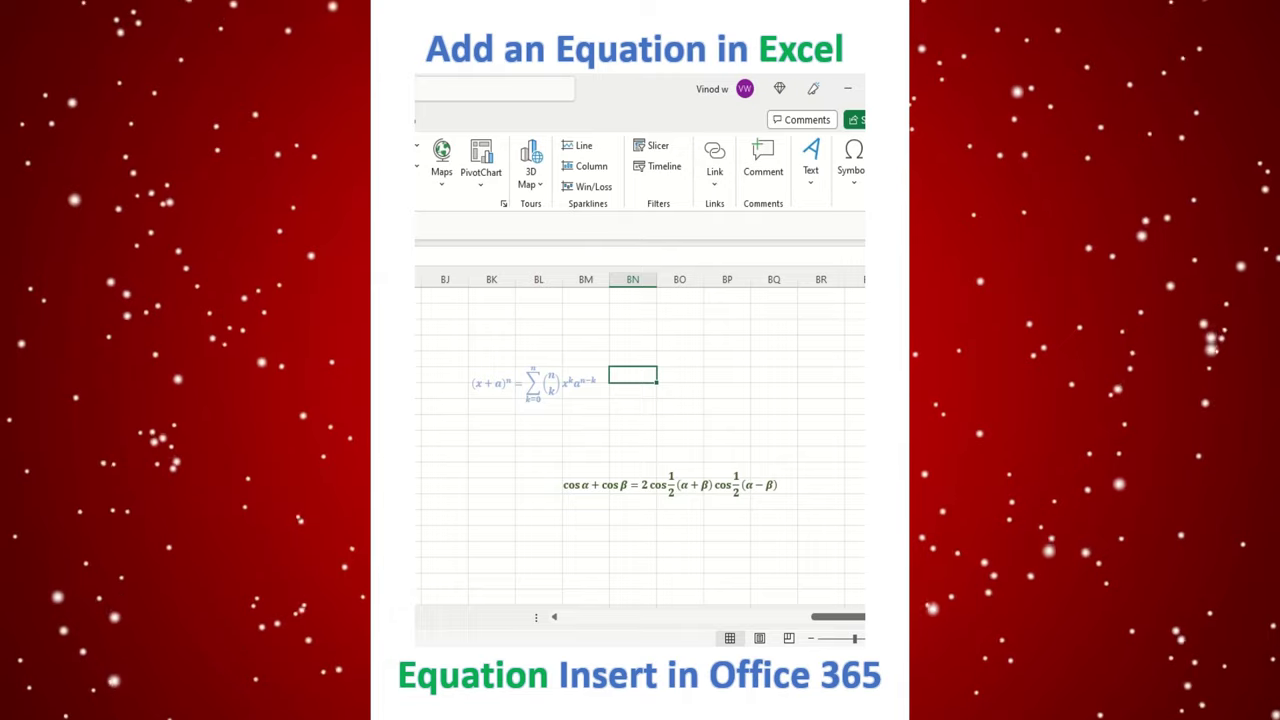
{"action": "left_click", "coordinate": [849, 190]}
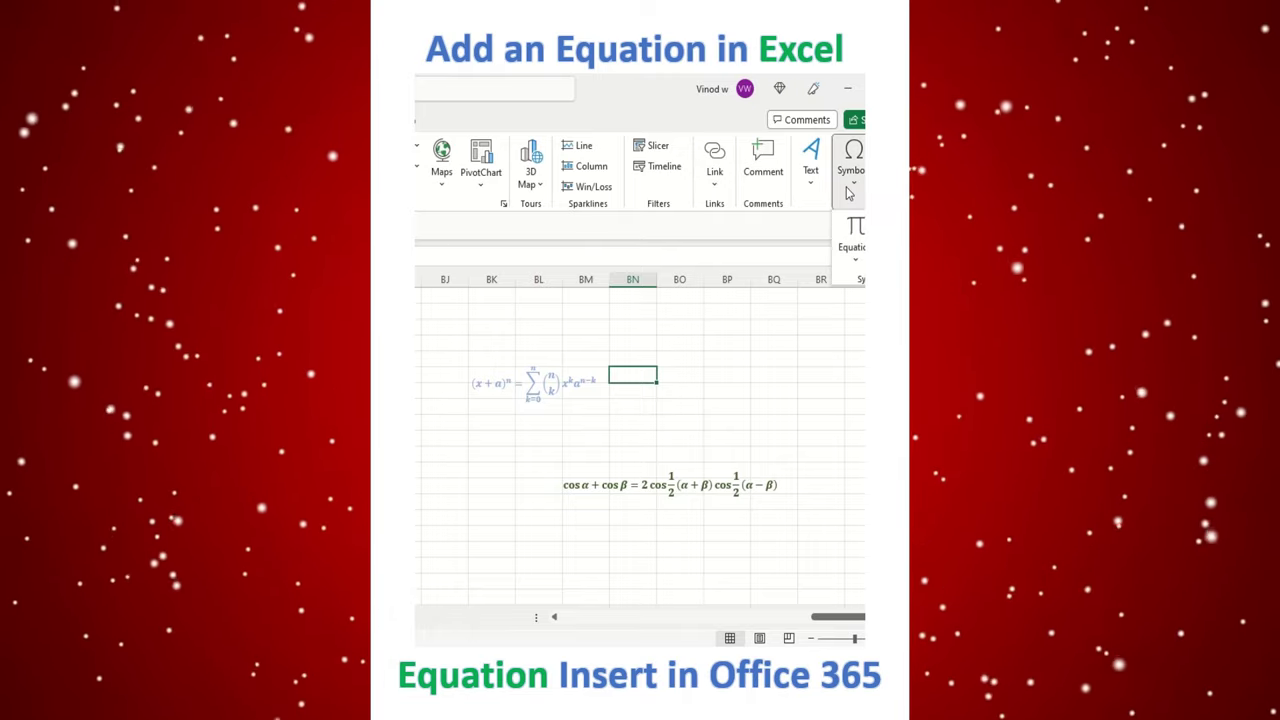
{"action": "left_click", "coordinate": [854, 258]}
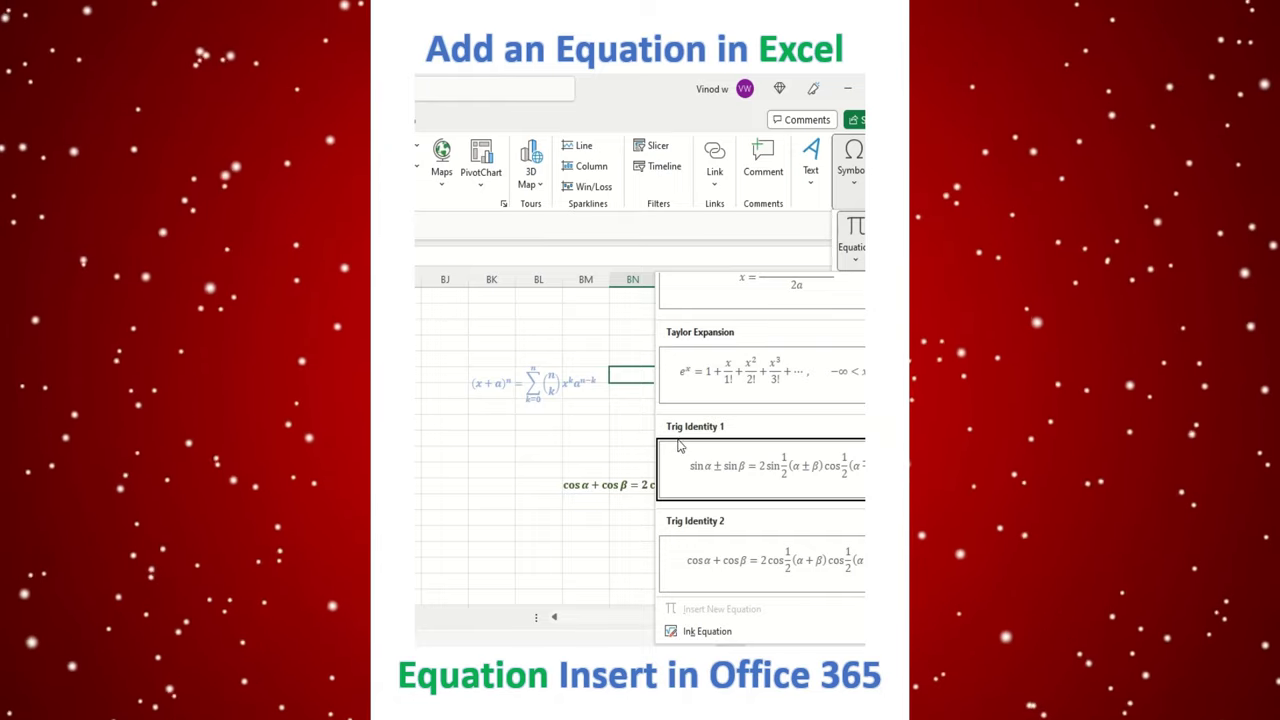
{"action": "scroll", "coordinate": [728, 520], "scroll_direction": "down", "scroll_amount": 1}
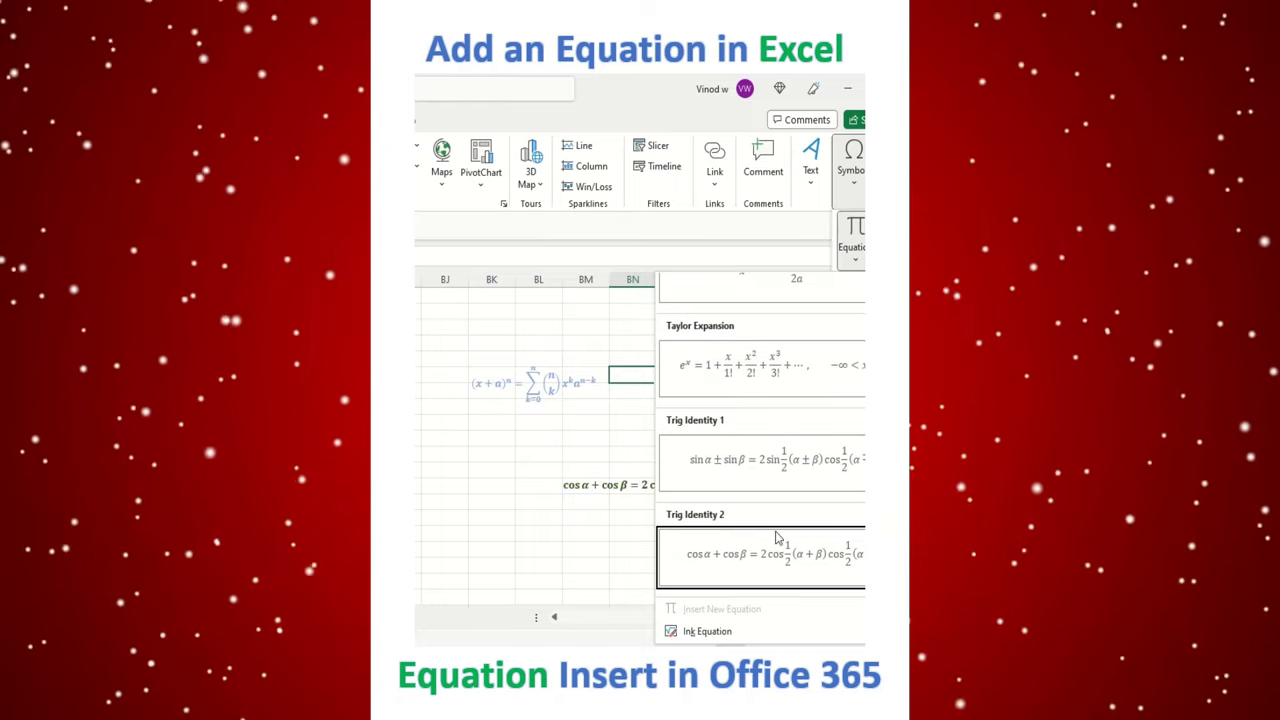
{"action": "scroll", "coordinate": [776, 538], "scroll_direction": "up", "scroll_amount": 10}
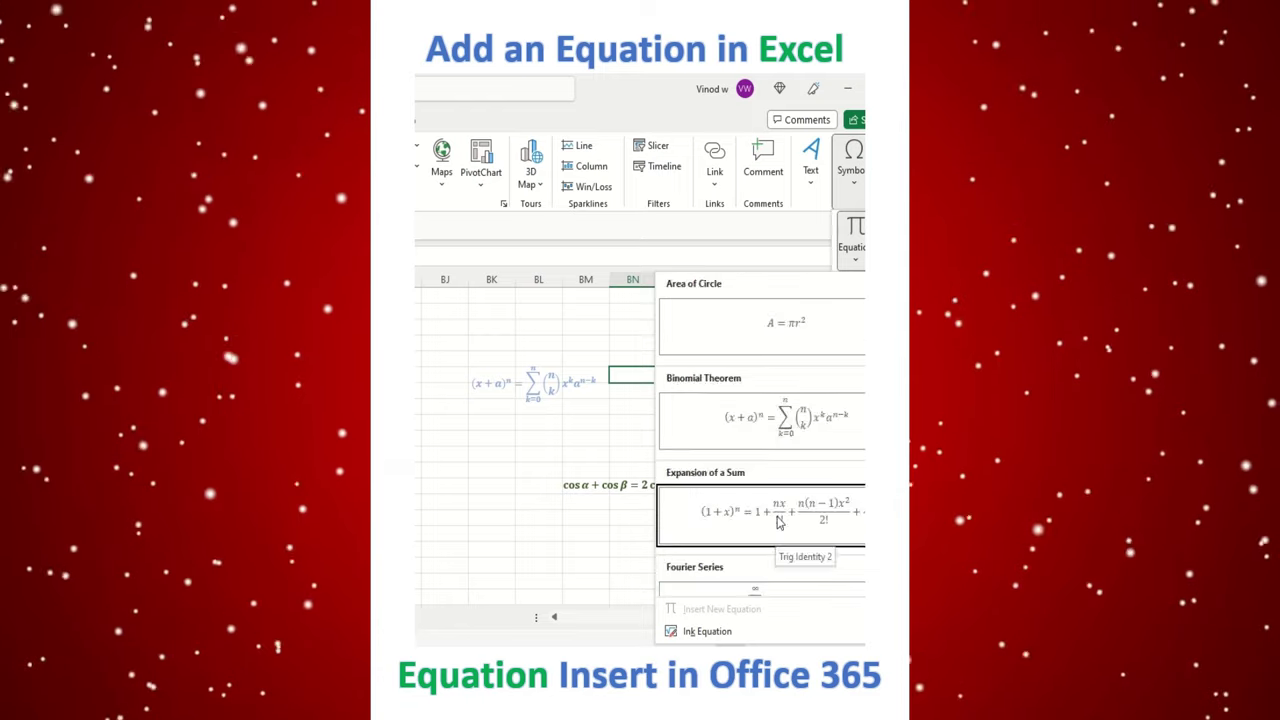
{"action": "left_click", "coordinate": [740, 343]}
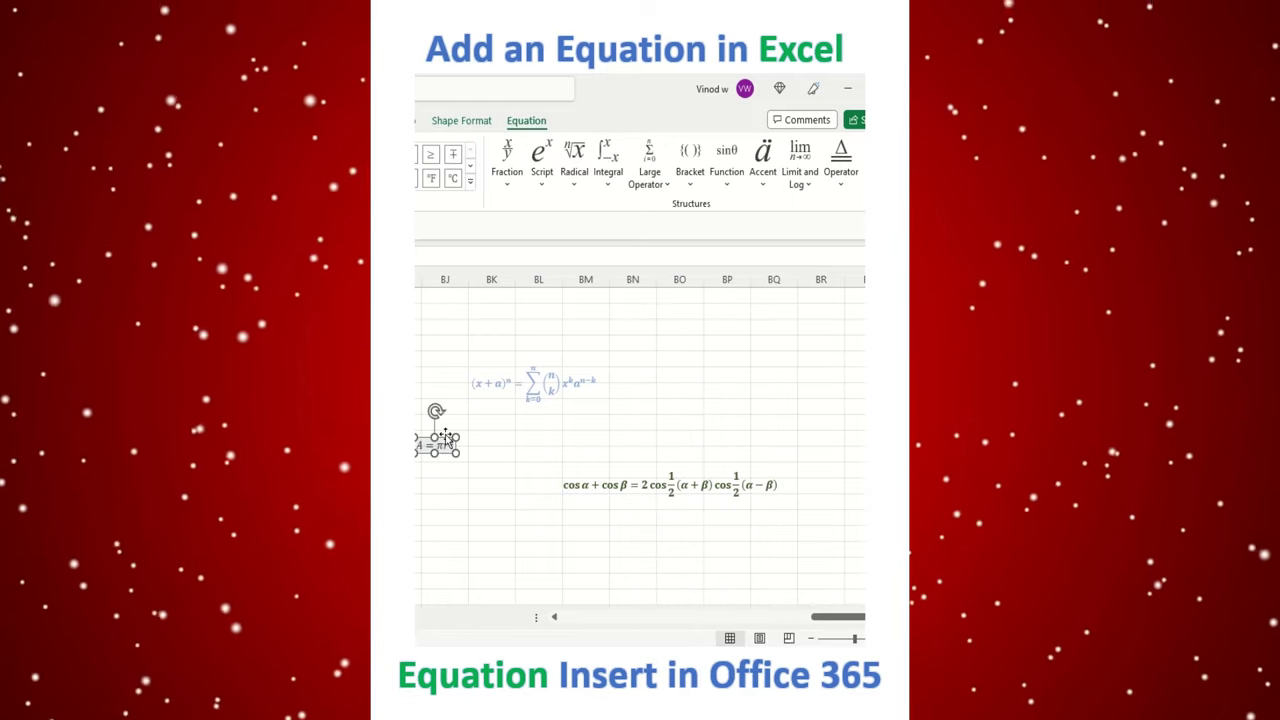
Move the circle area equation over columns BO and BP, above the cosine equation, and display its equation editing tools
{"action": "left_click_drag", "start_coordinate": [705, 426], "coordinate": [678, 386]}
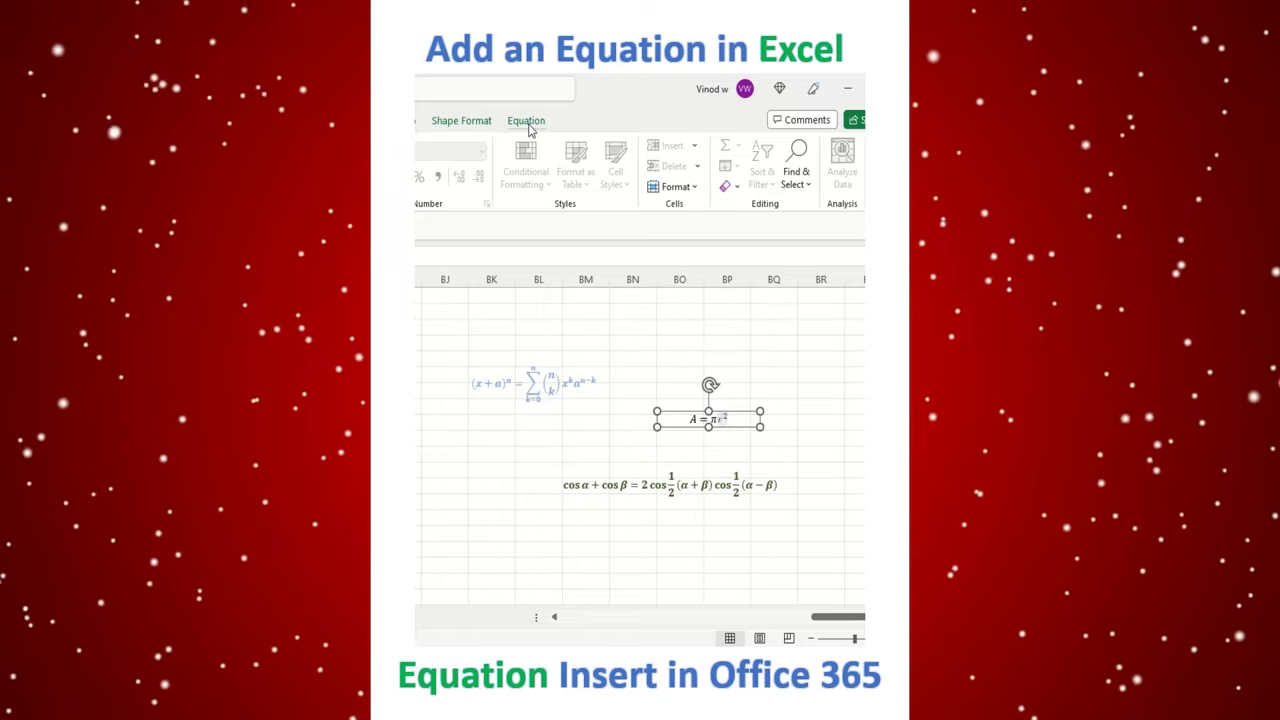
{"action": "left_click", "coordinate": [526, 121]}
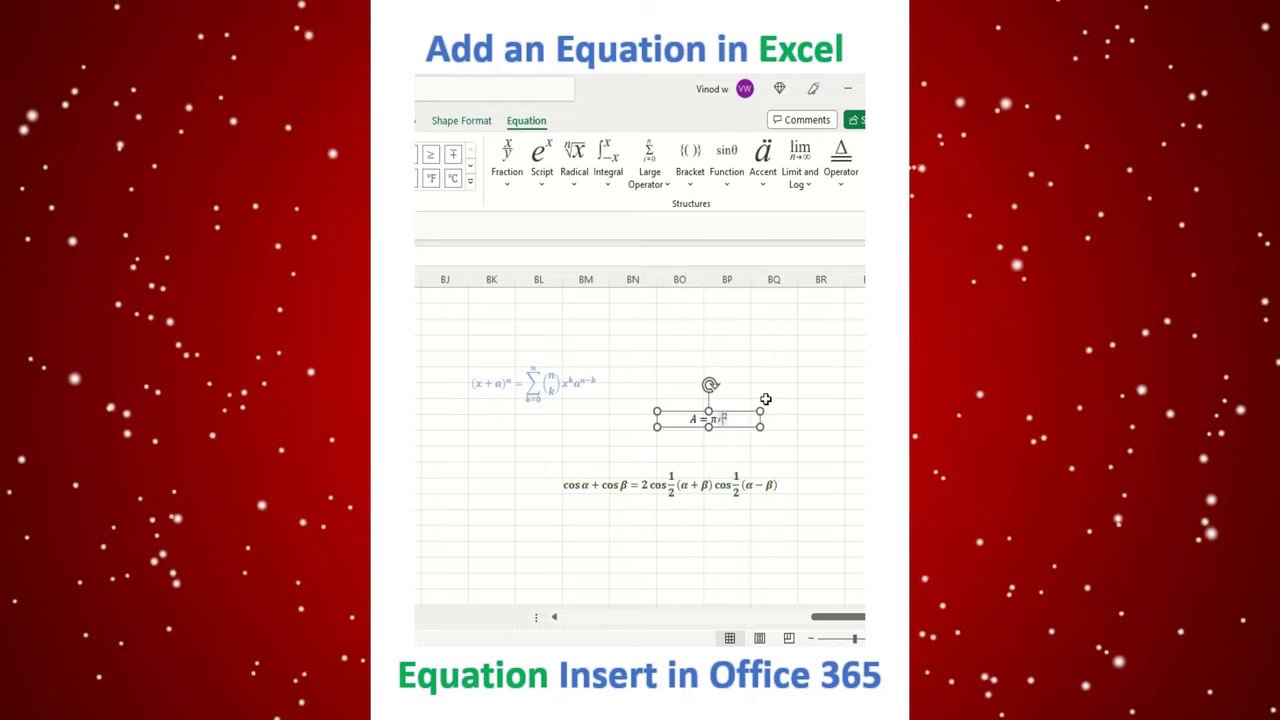
{"action": "key", "text": "alt+Tab"}
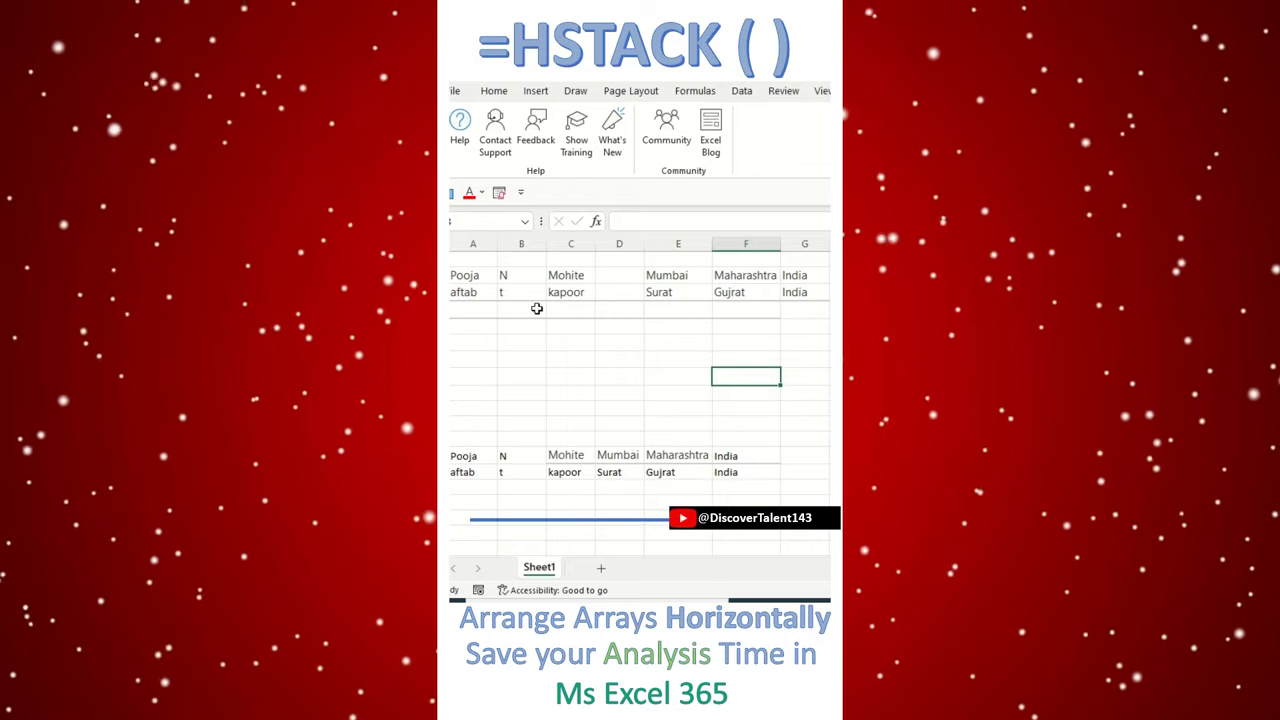
Enter an HSTACK formula in A8 that joins the name range A2:C3 with the location range E2:G3
{"action": "left_click_drag", "start_coordinate": [474, 275], "coordinate": [763, 317]}
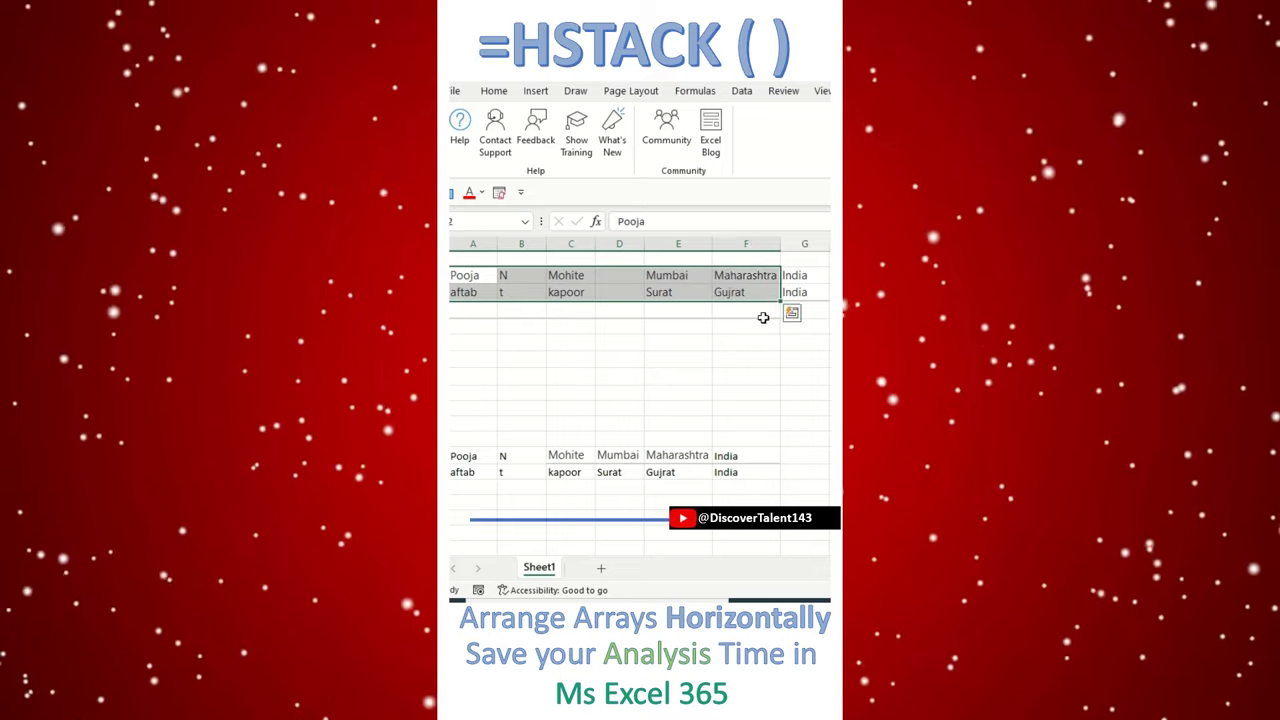
{"action": "left_click", "coordinate": [678, 408]}
{"action": "left_click", "coordinate": [478, 377]}
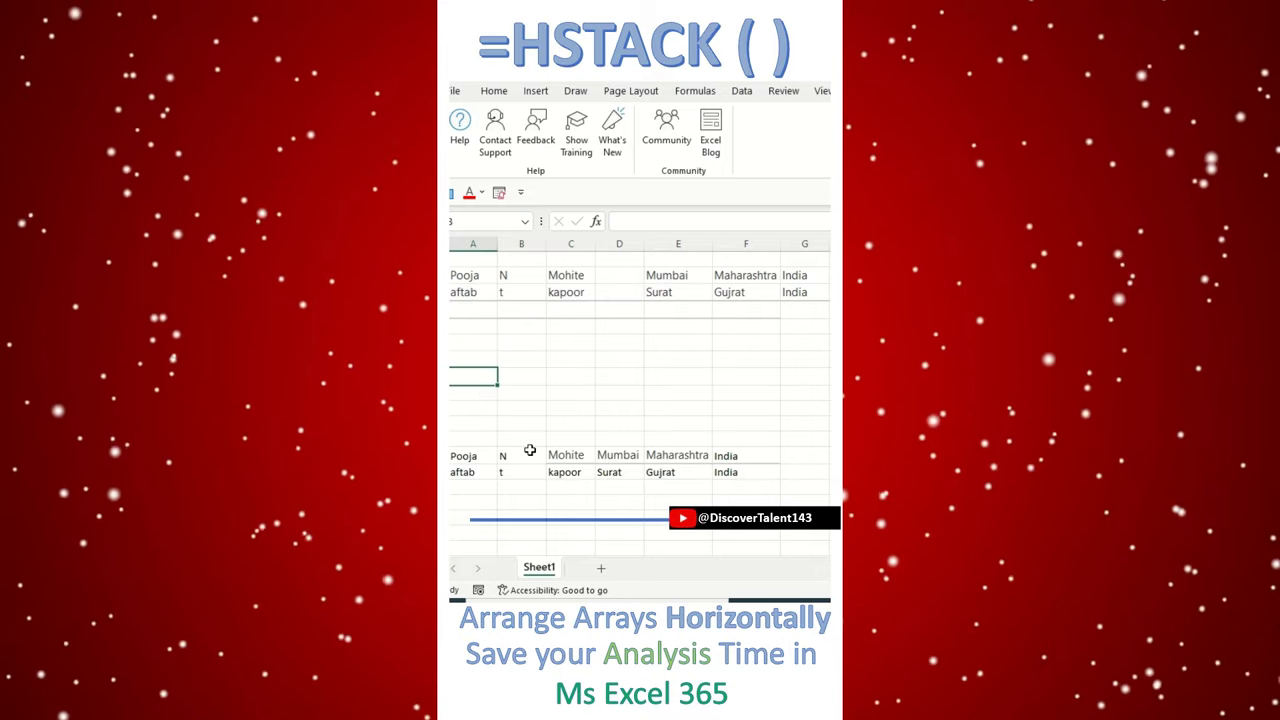
{"action": "type", "text": "=hst"}
{"action": "key", "text": "Tab"}
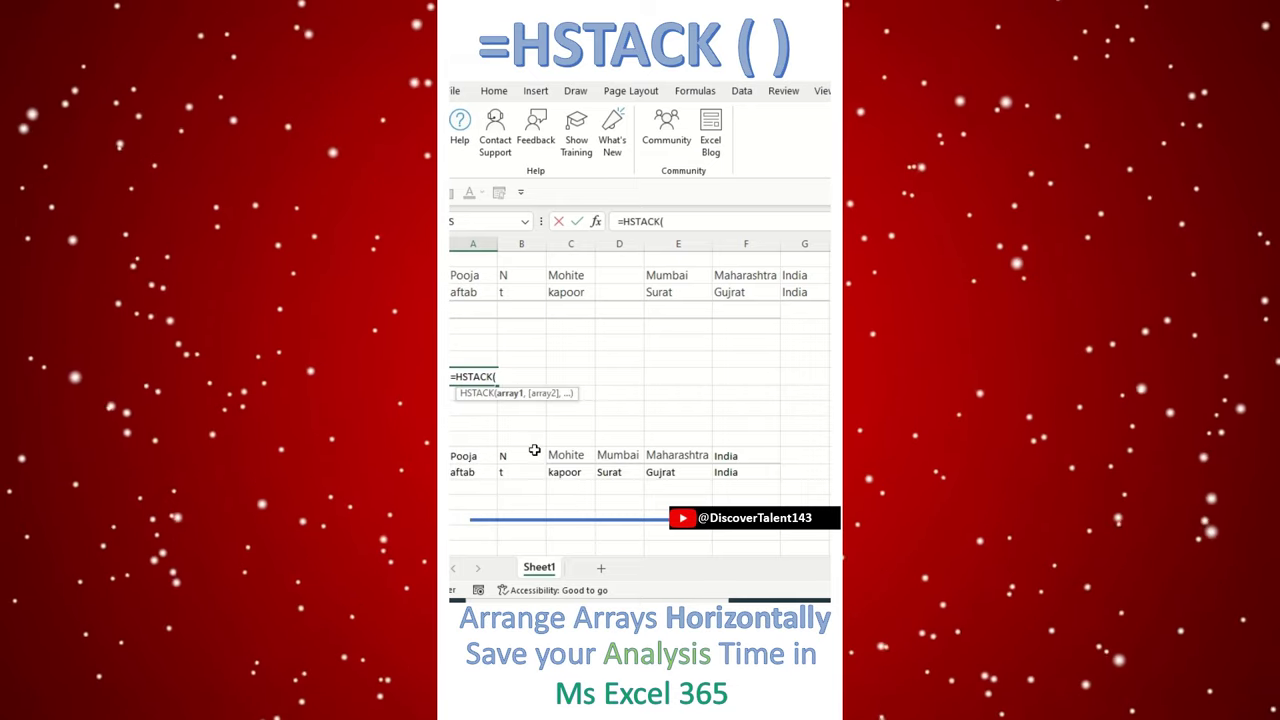
{"action": "left_click_drag", "start_coordinate": [478, 275], "coordinate": [588, 290]}
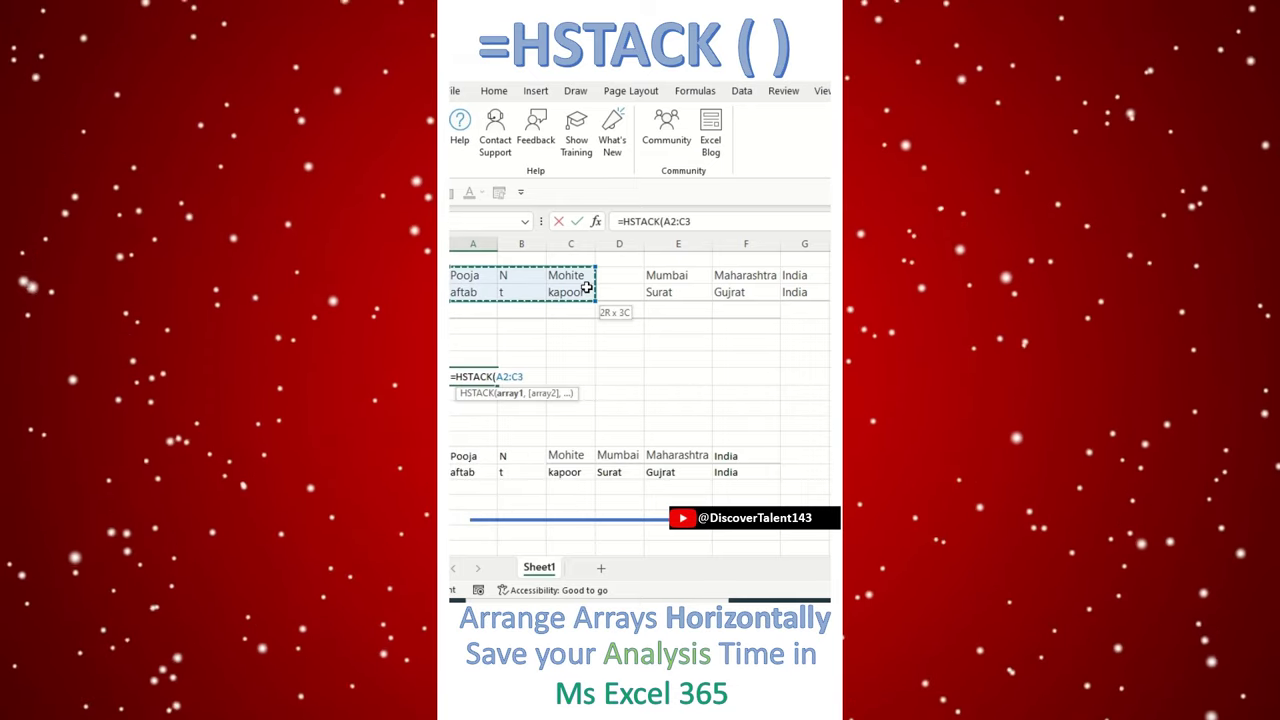
{"action": "type", "text": ","}
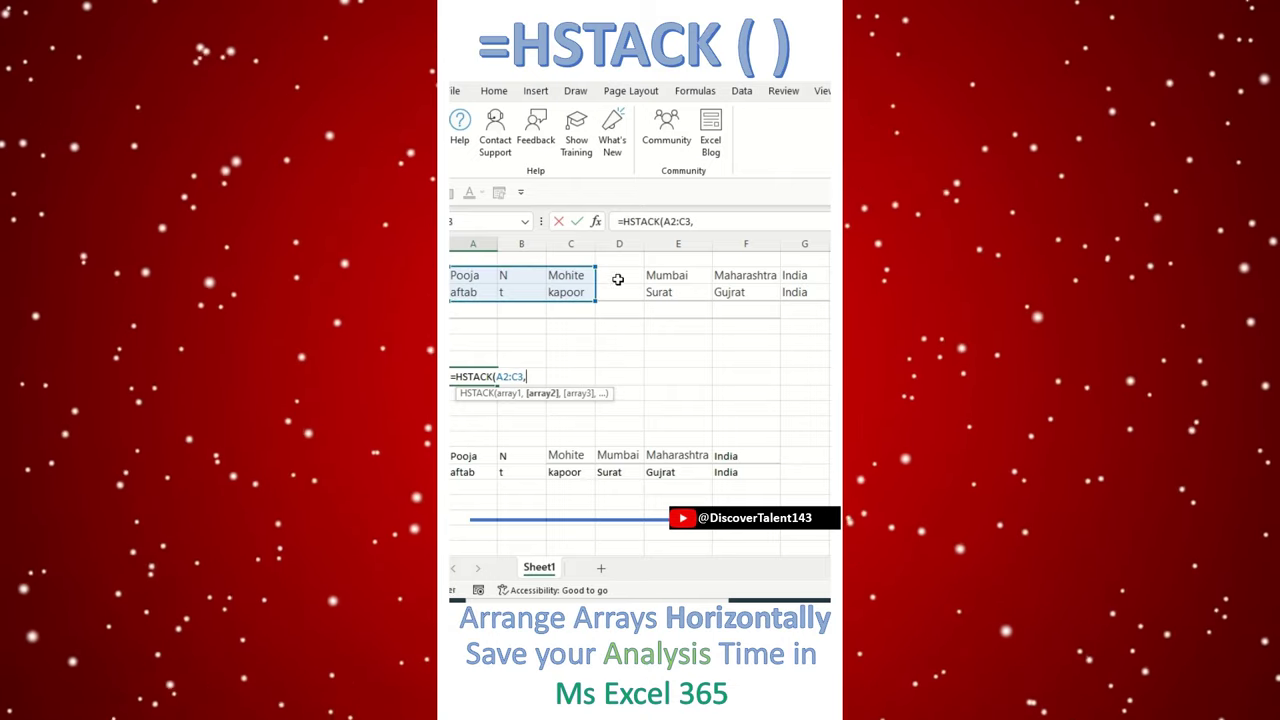
{"action": "left_click_drag", "start_coordinate": [689, 275], "coordinate": [788, 292]}
{"action": "type", "text": ")"}
{"action": "key", "text": "Return"}
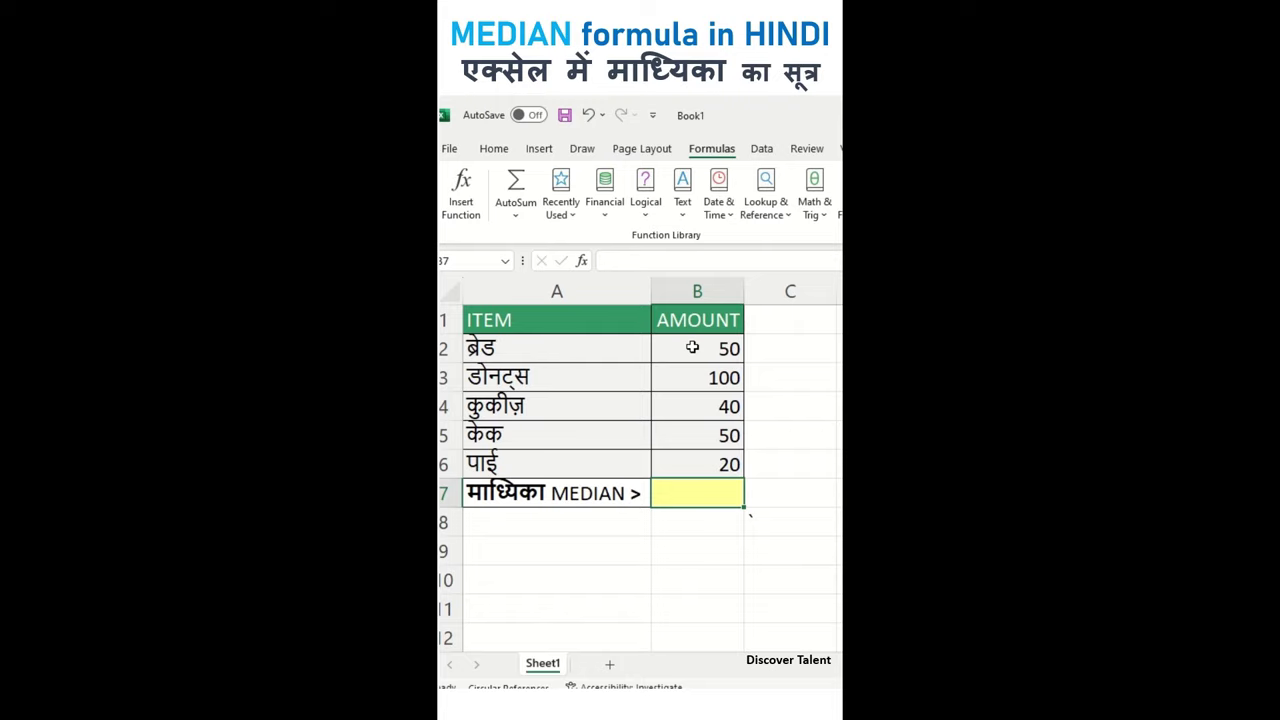
Calculate the median of the amounts B2:B6 in cell B7 of the Hindi item table with the MEDIAN function
{"action": "left_click_drag", "start_coordinate": [692, 347], "coordinate": [718, 455]}
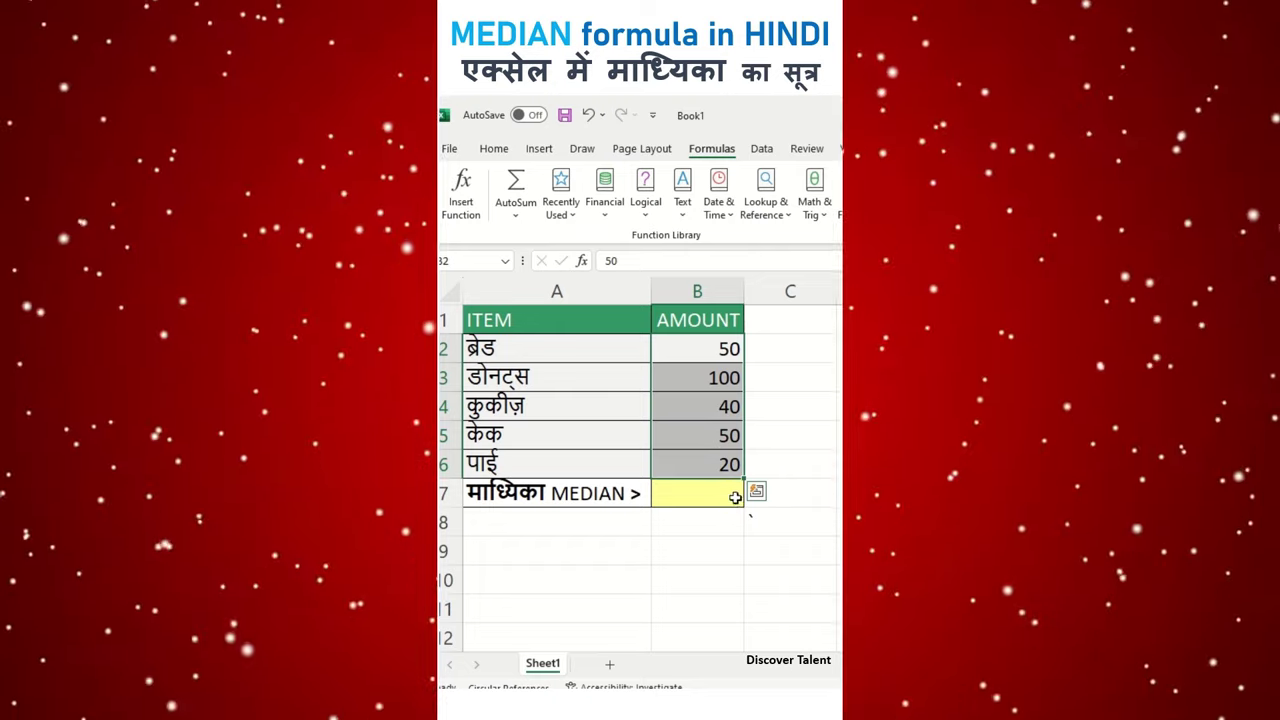
{"action": "left_click", "coordinate": [728, 498]}
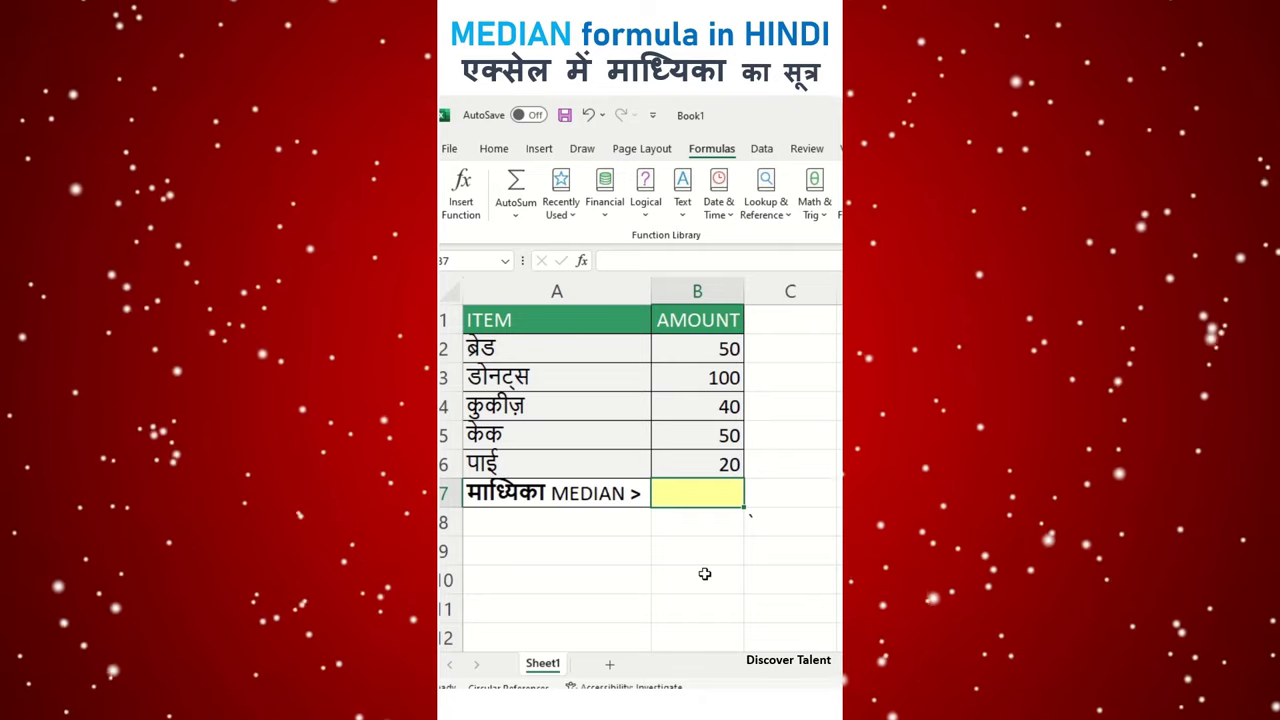
{"action": "type", "text": "=MEDIAN("}
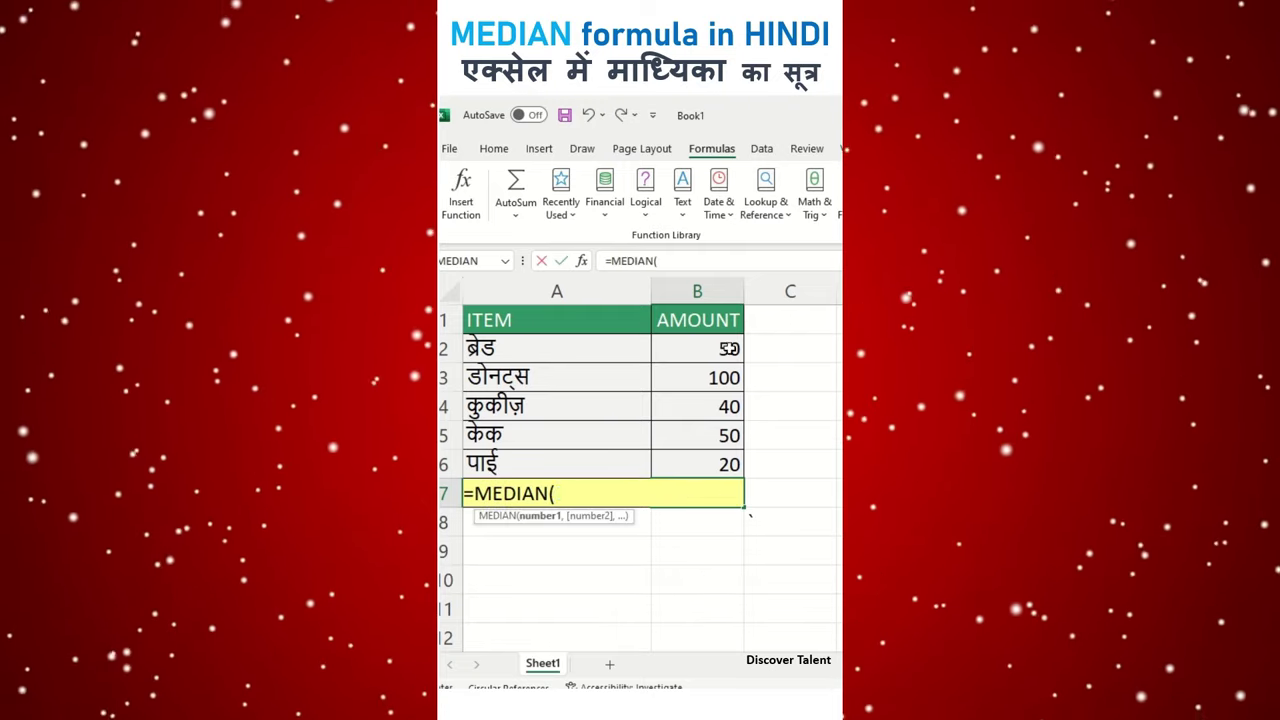
{"action": "left_click_drag", "start_coordinate": [720, 348], "coordinate": [720, 464]}
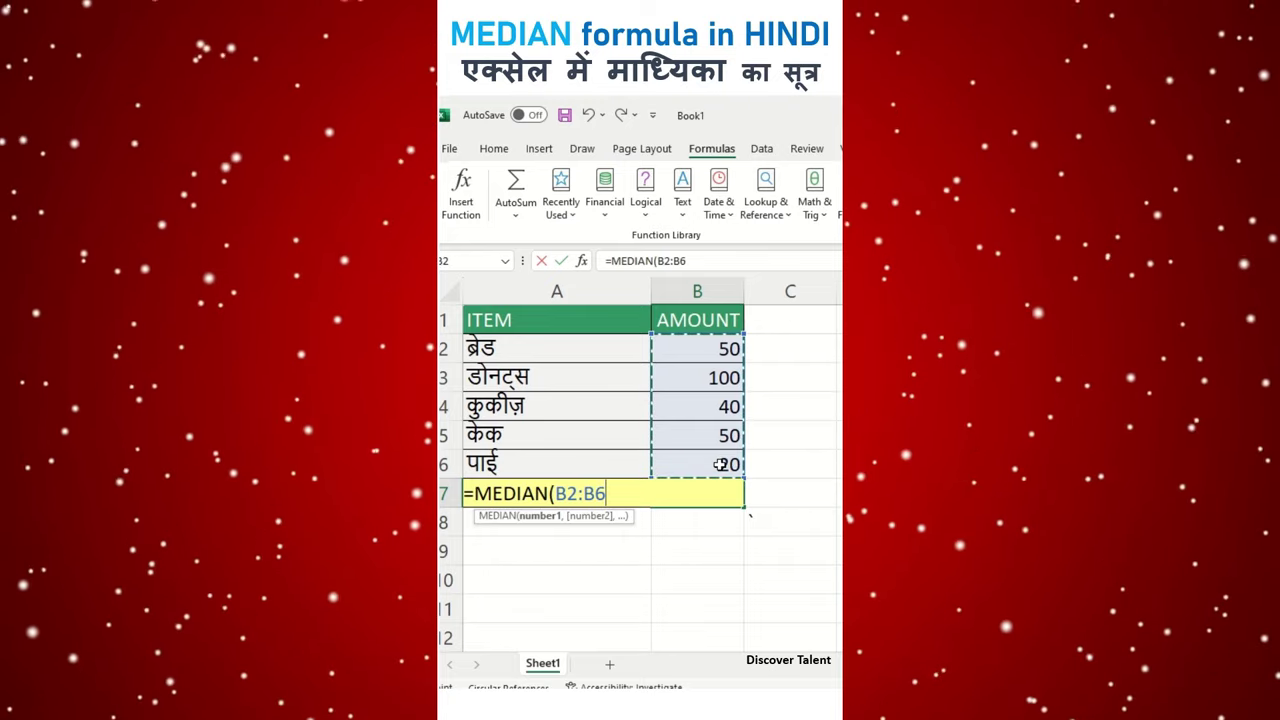
{"action": "type", "text": ")"}
{"action": "key", "text": "Return"}
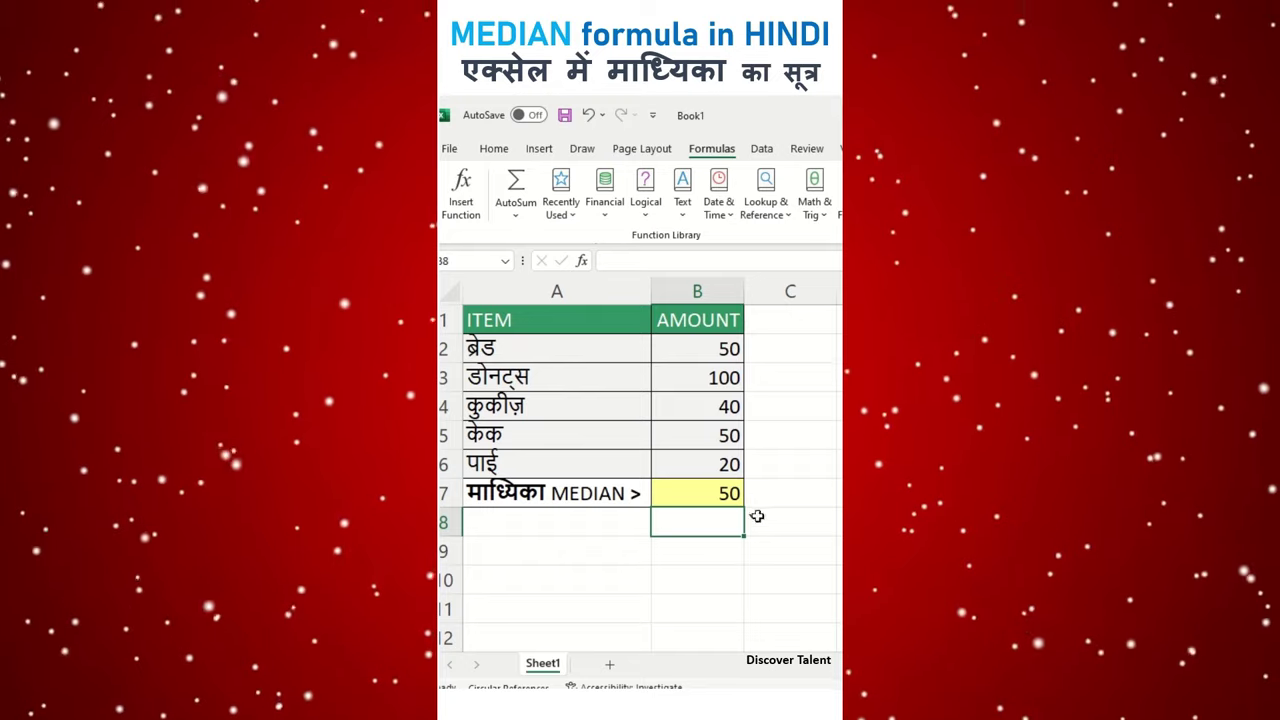
{"action": "left_click", "coordinate": [722, 492]}
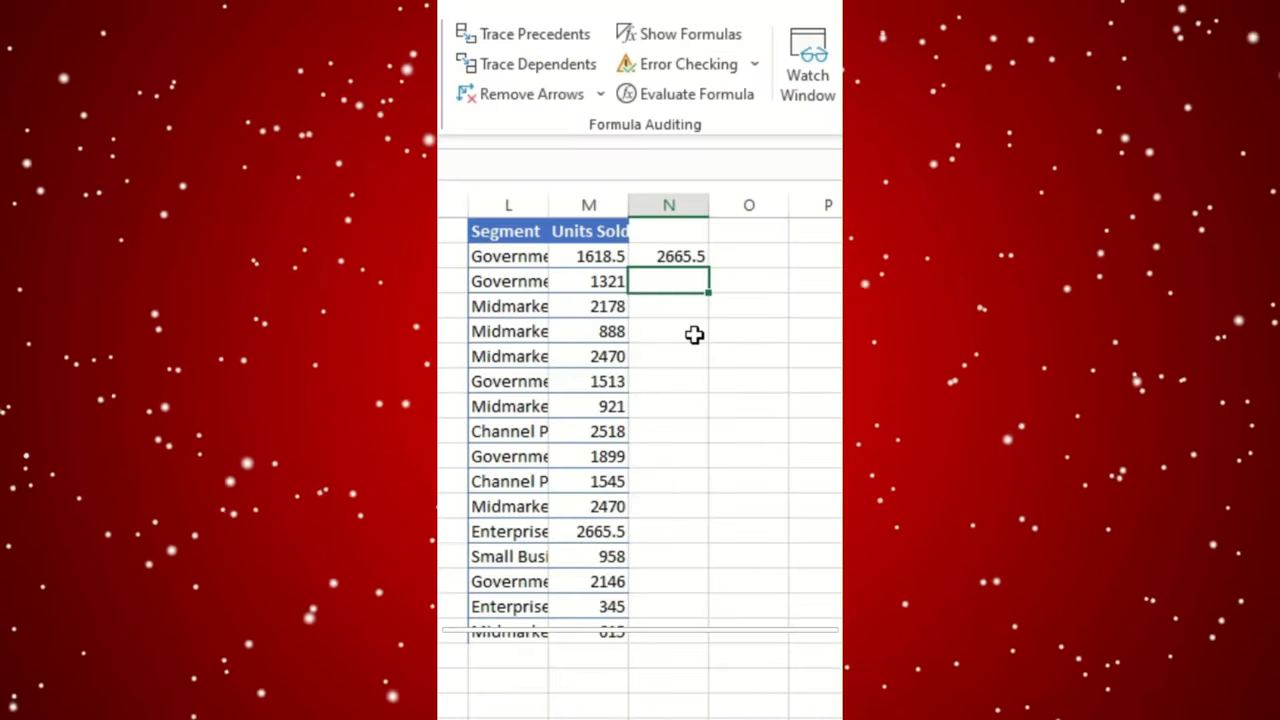
Enter a MIN formula over the Units Sold values in the column N cell below the first result
{"action": "type", "text": "Min("}
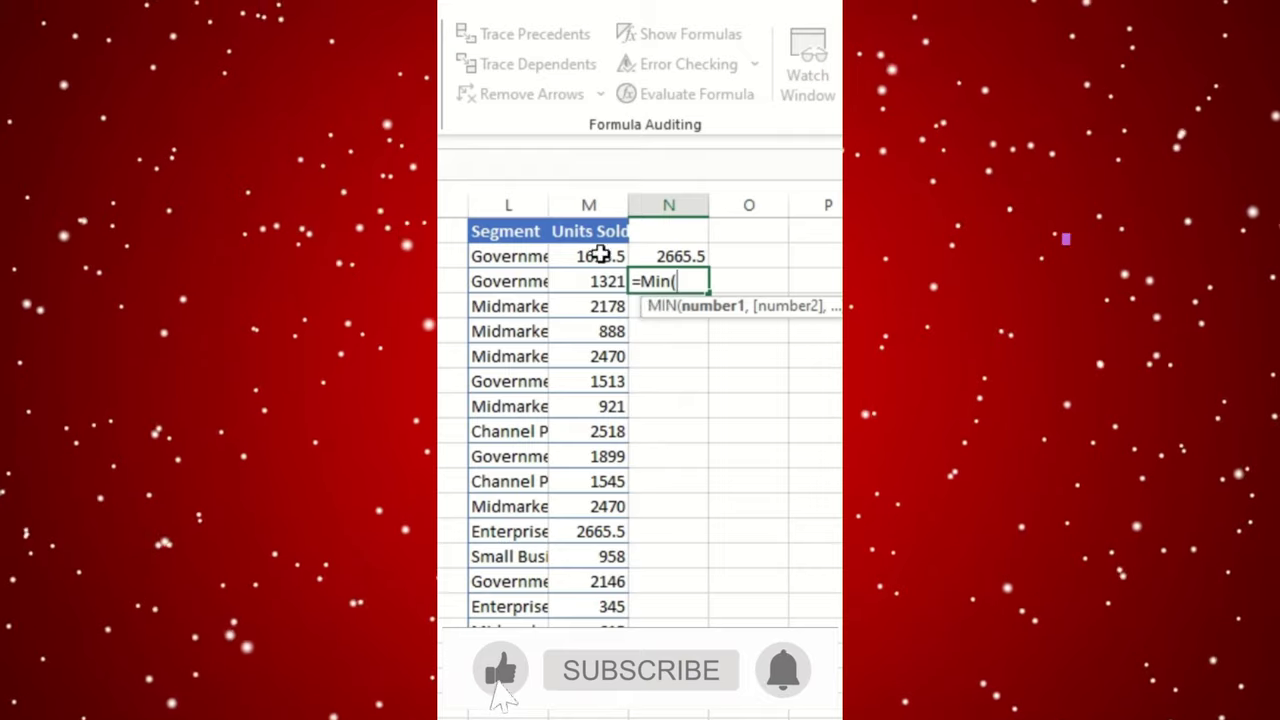
{"action": "left_click_drag", "start_coordinate": [563, 254], "coordinate": [590, 650]}
{"action": "key", "text": "Return"}
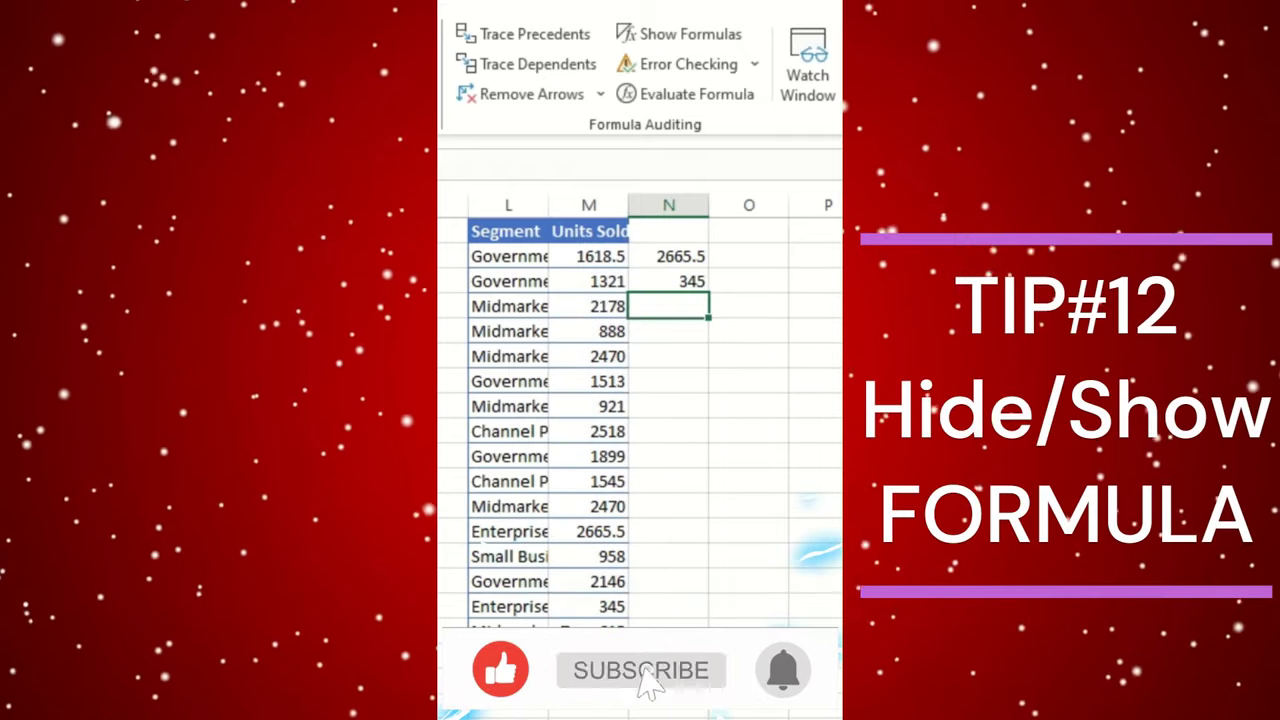
Toggle the display of formulas on and off to inspect the two formulas beside the Units Sold column
{"action": "left_click", "coordinate": [683, 256]}
{"action": "left_click", "coordinate": [686, 281]}
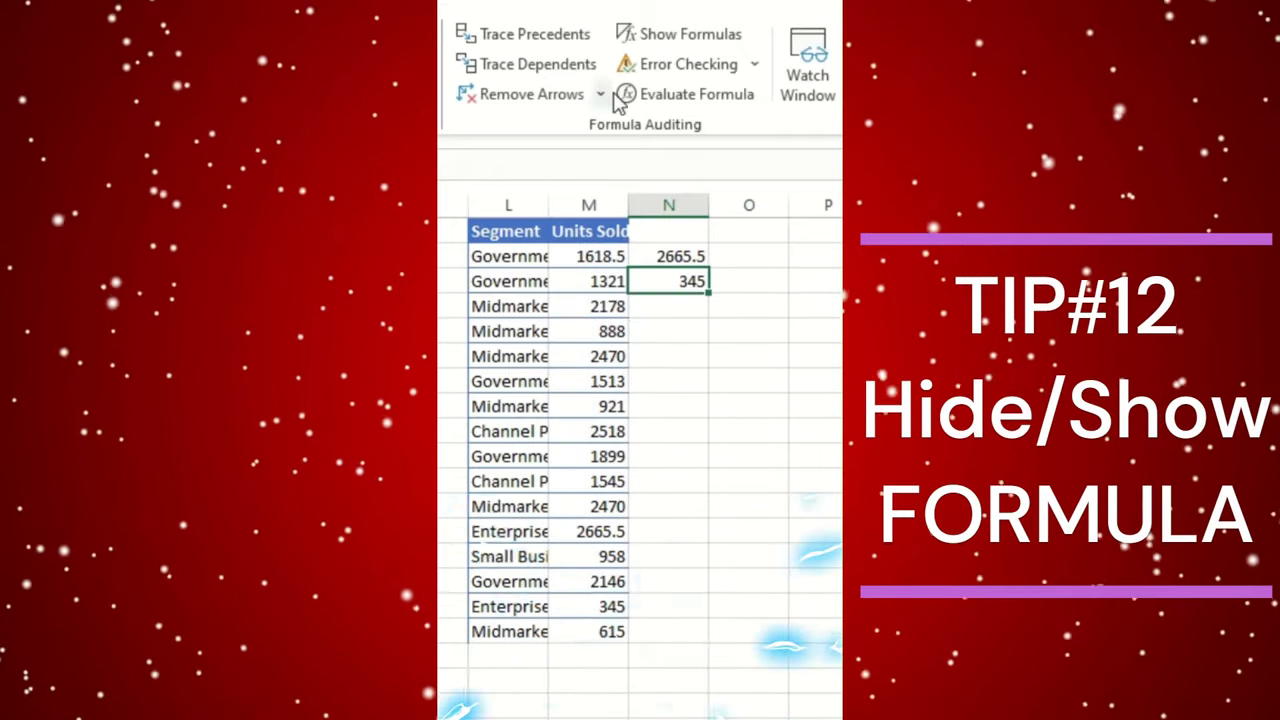
{"action": "left_click", "coordinate": [688, 34]}
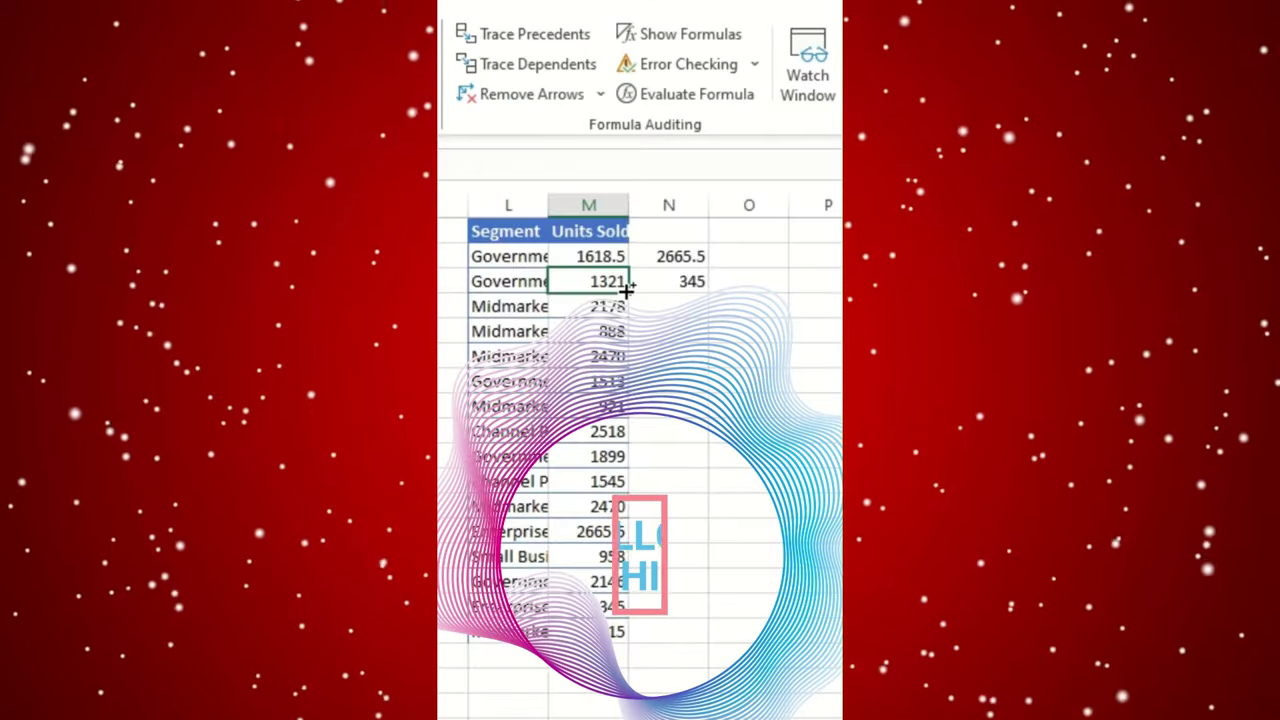
{"action": "key", "text": "ctrl+grave"}
{"action": "scroll", "coordinate": [624, 290], "scroll_direction": "right", "scroll_amount": 5}
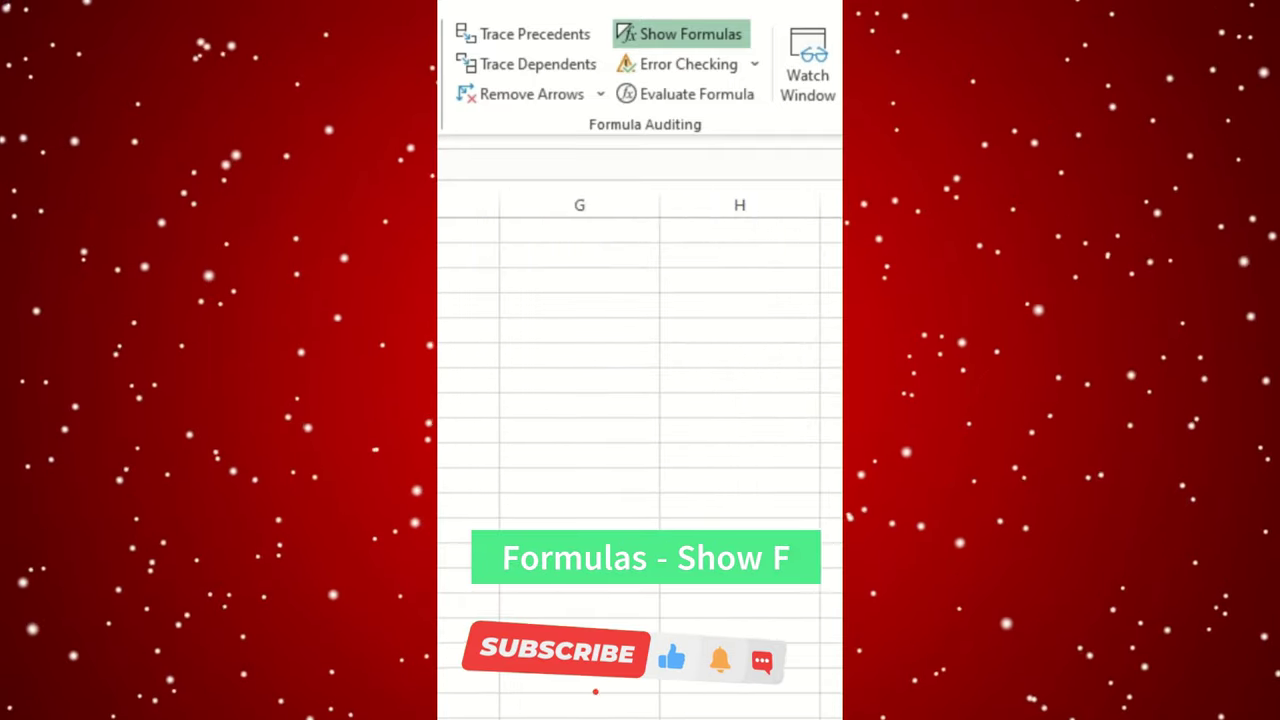
{"action": "key", "text": "ctrl+grave"}
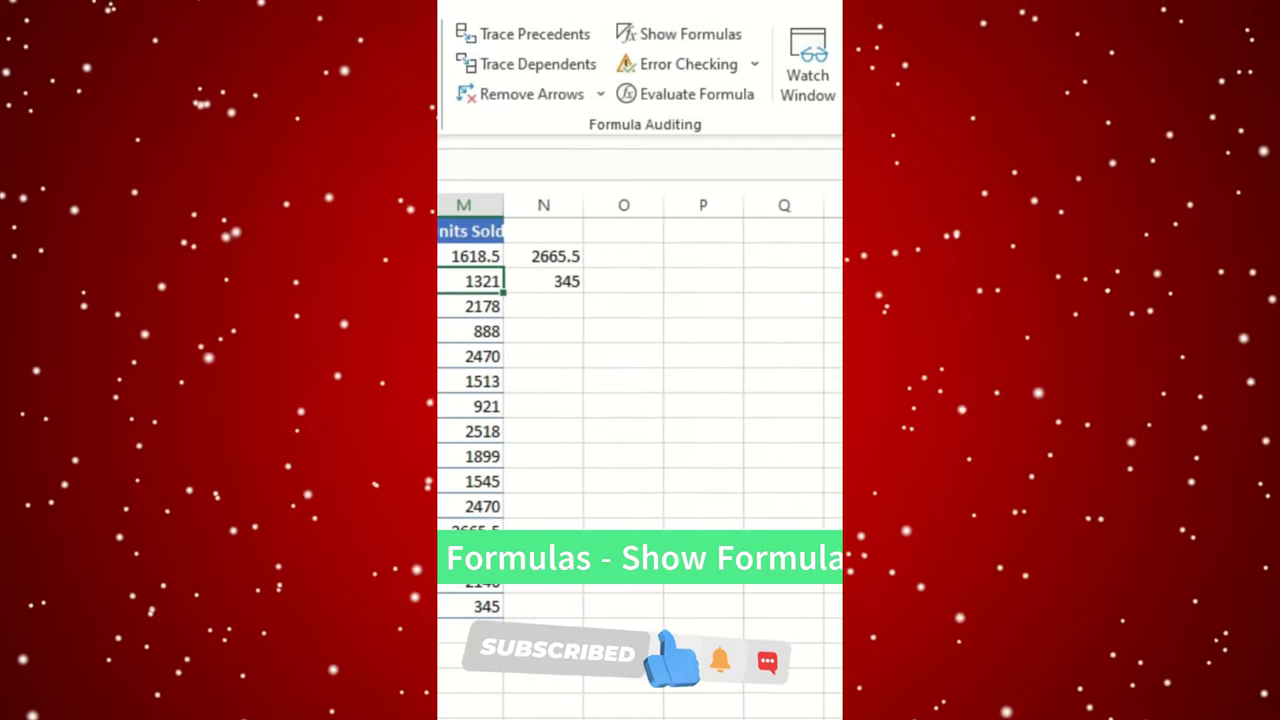
{"action": "scroll", "coordinate": [640, 400], "scroll_direction": "left", "scroll_amount": 2}
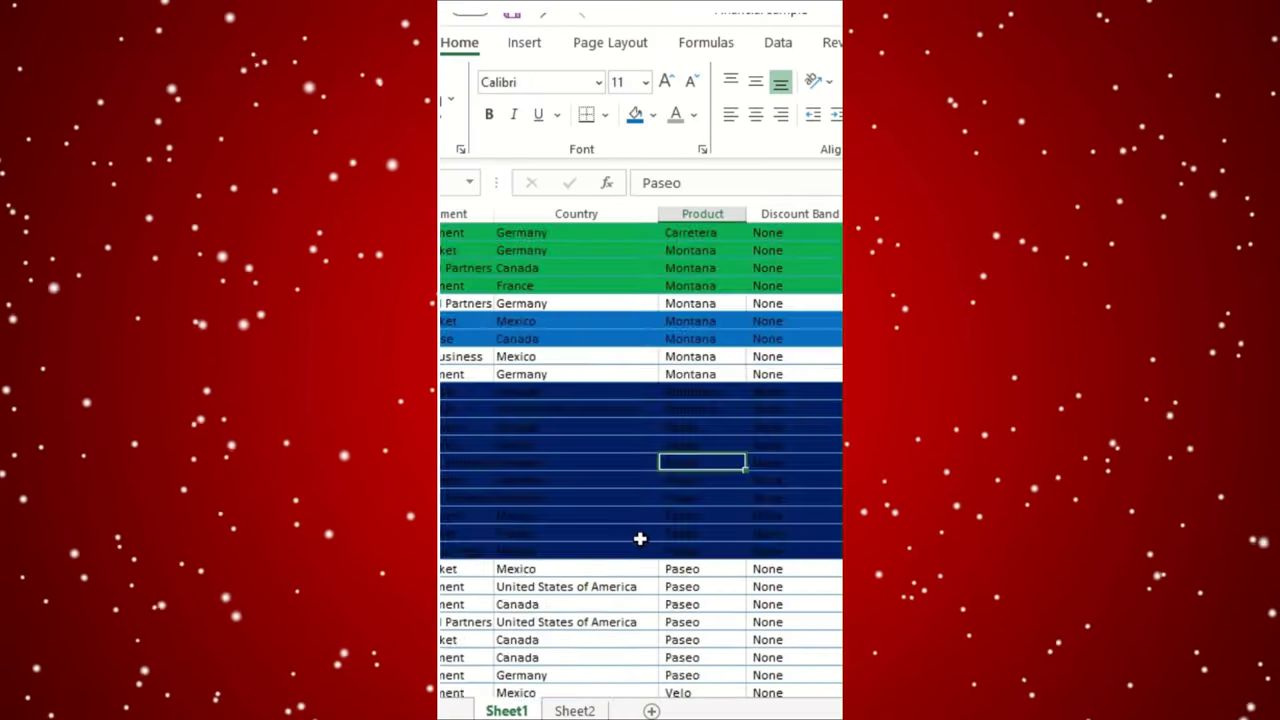
Look over the color-filled rows and turn on filtering for the header row of the financial table
{"action": "scroll", "coordinate": [640, 538], "scroll_direction": "down", "scroll_amount": 10}
{"action": "scroll", "coordinate": [640, 538], "scroll_direction": "down", "scroll_amount": 4}
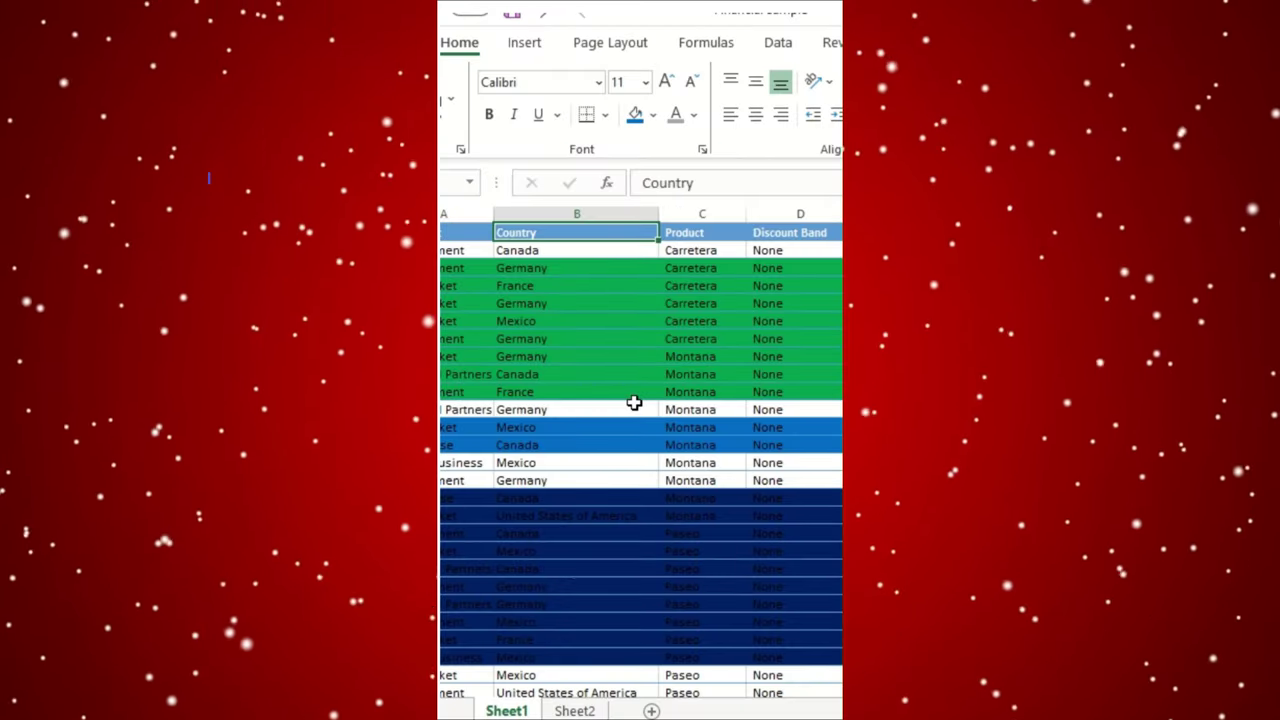
{"action": "key", "text": "ctrl+shift+l"}
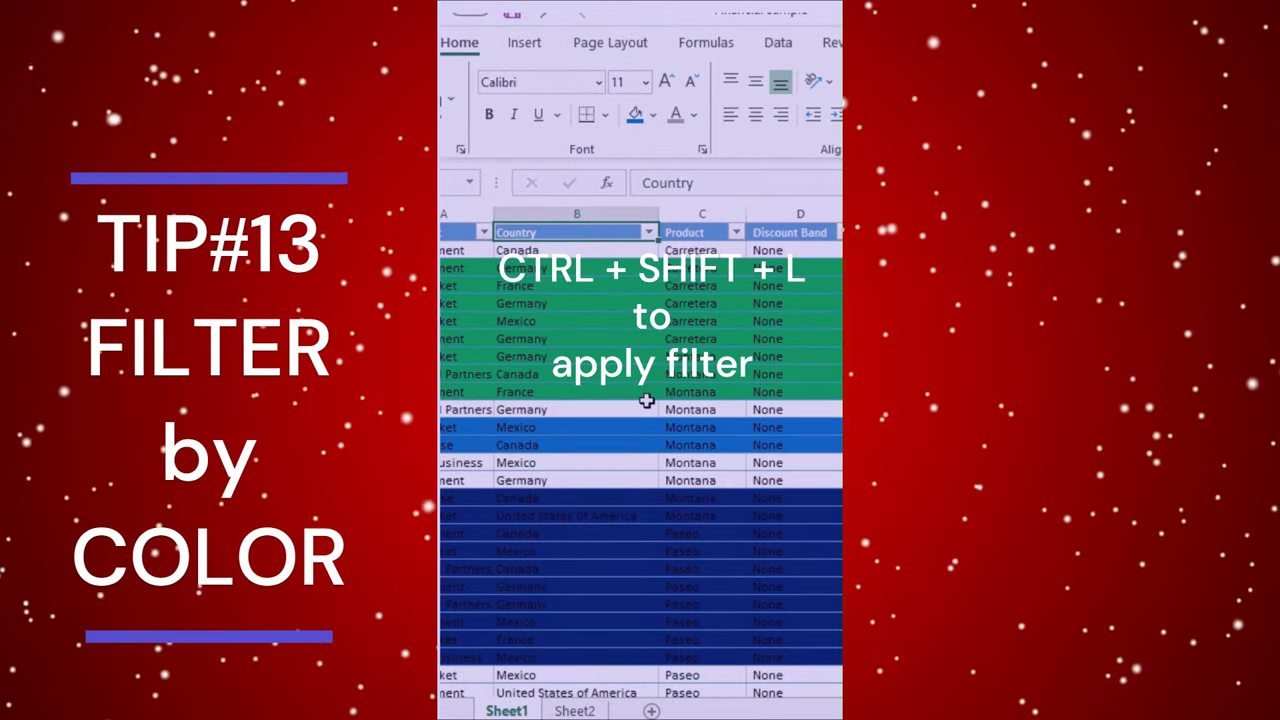
{"action": "left_click", "coordinate": [682, 457]}
{"action": "key", "text": "ctrl+shift+l"}
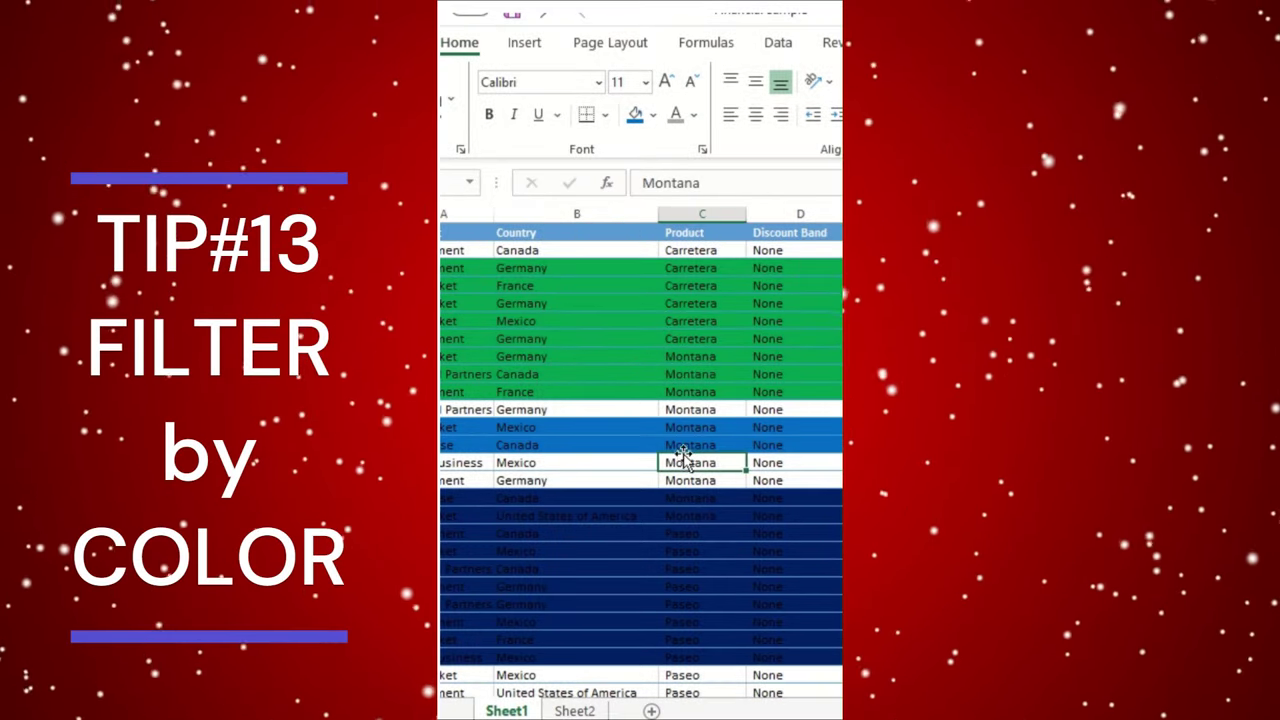
{"action": "left_click", "coordinate": [595, 235]}
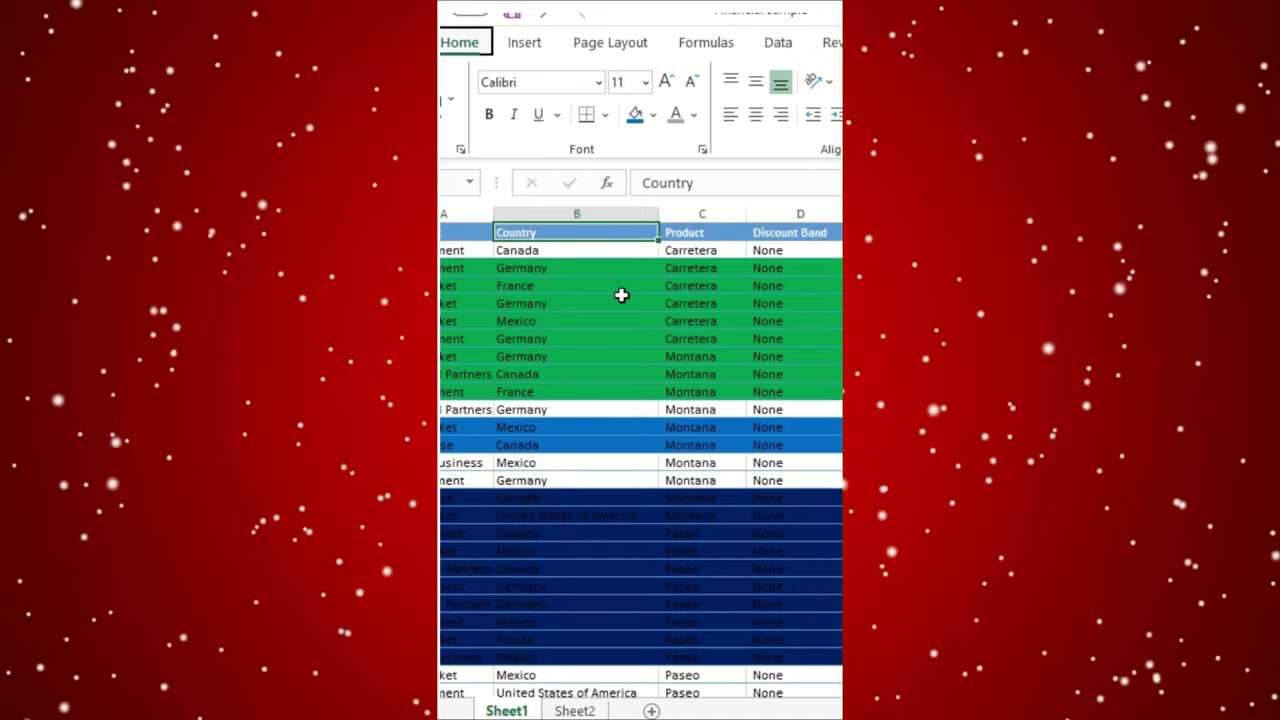
{"action": "key", "text": "ctrl+shift+l"}
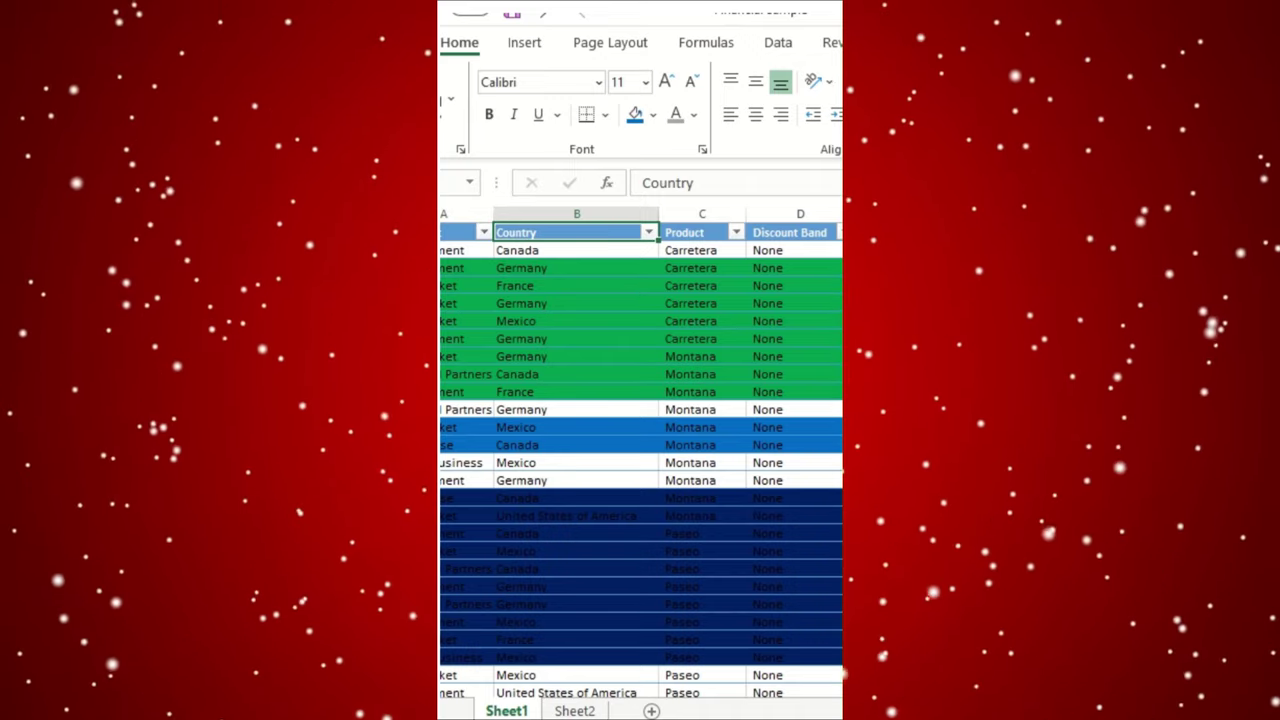
Filter the Country column by the green cell color and check the rows that remain
{"action": "left_click", "coordinate": [649, 233]}
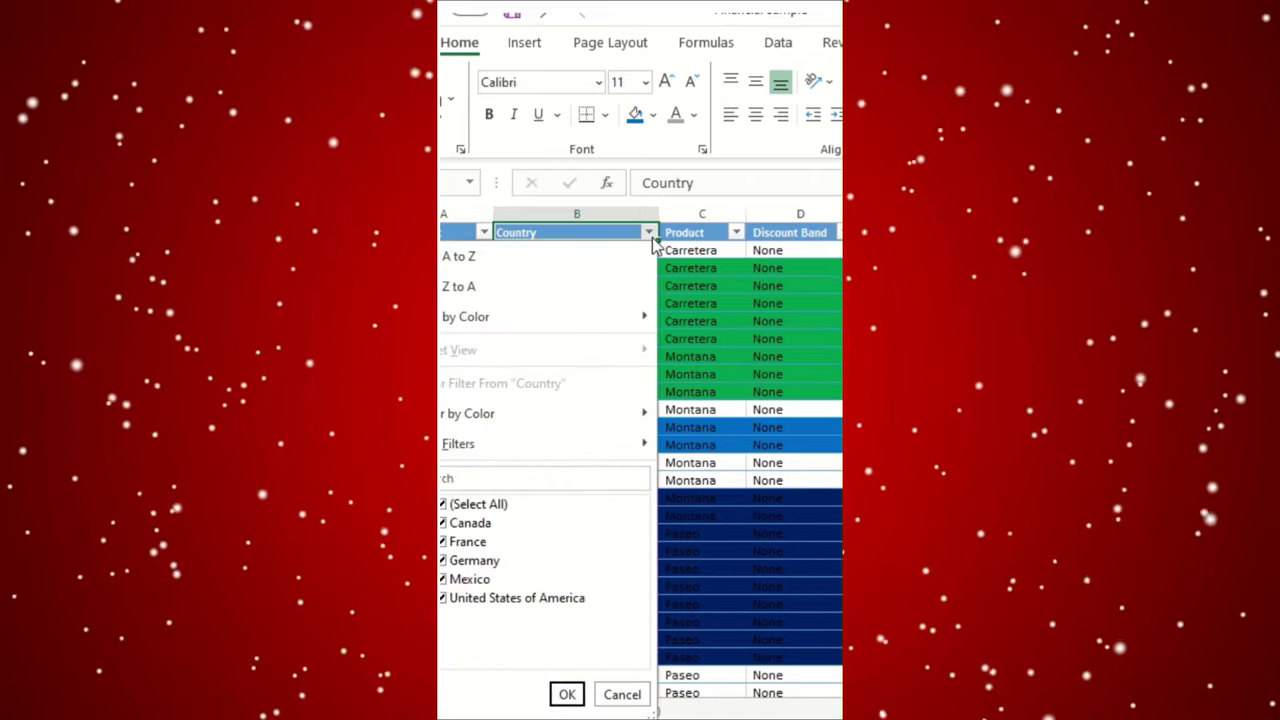
{"action": "mouse_move", "coordinate": [534, 424]}
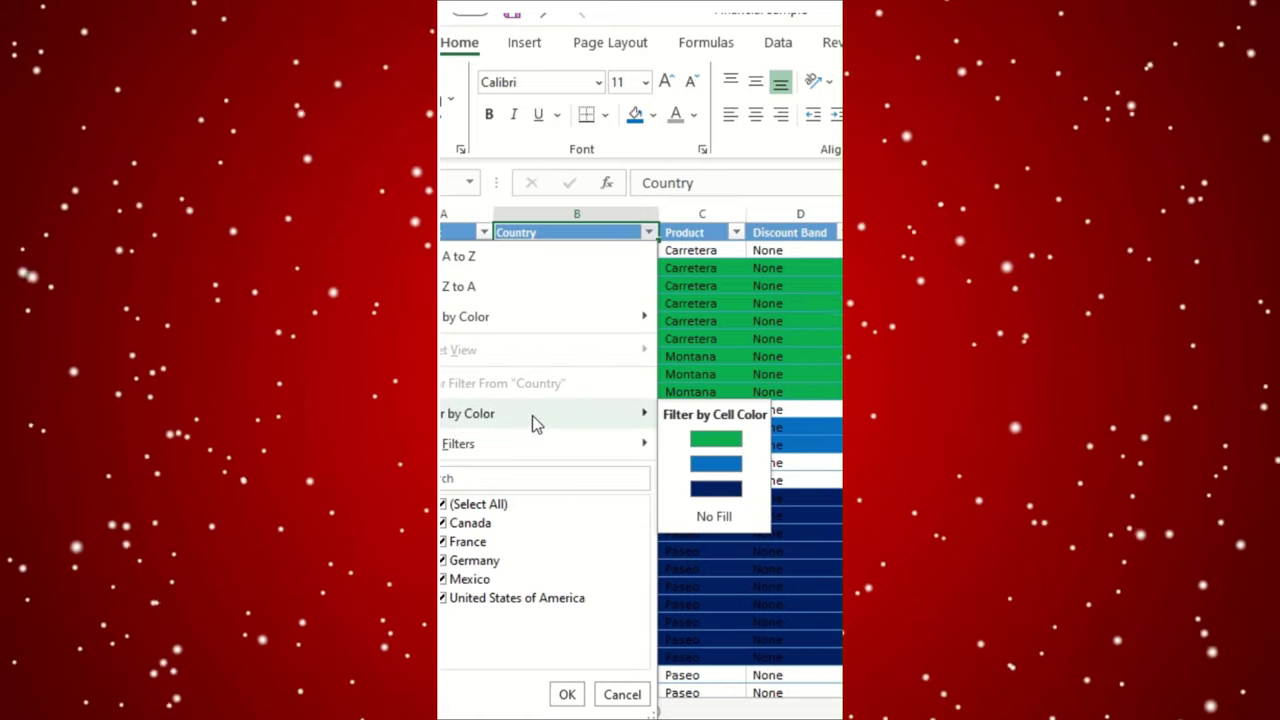
{"action": "left_click", "coordinate": [716, 440]}
{"action": "left_click", "coordinate": [605, 326]}
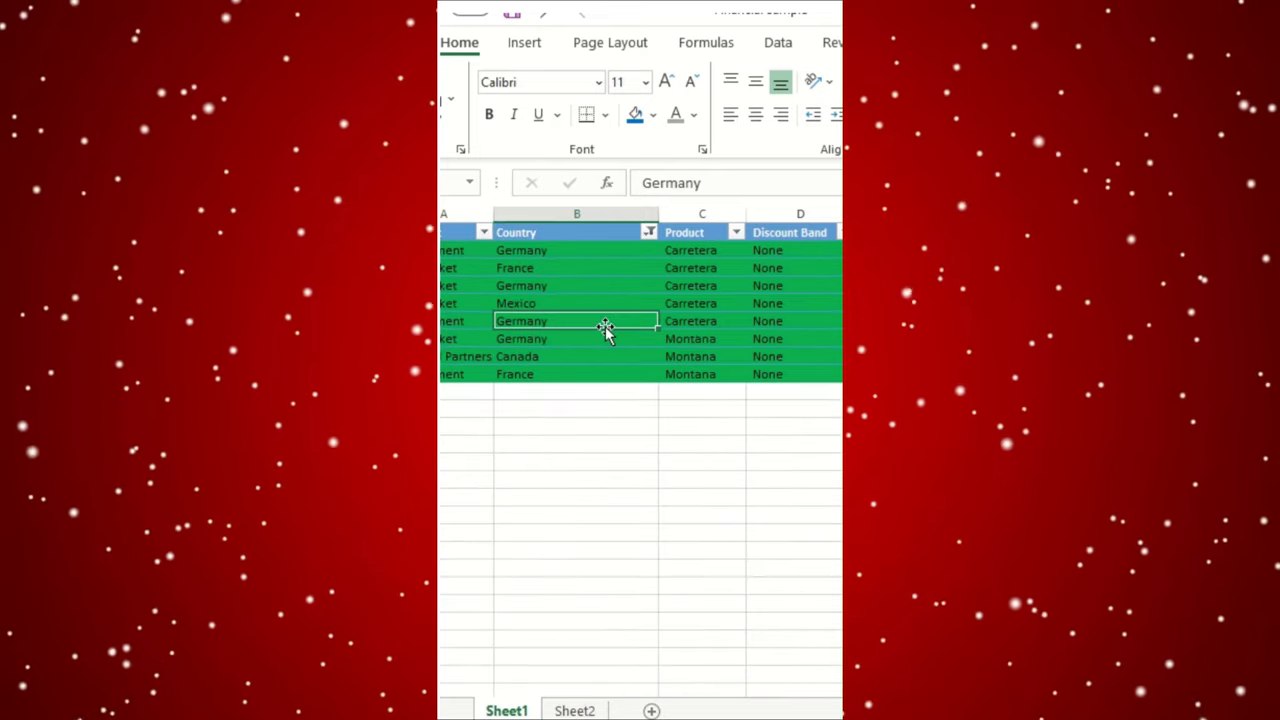
{"action": "left_click_drag", "start_coordinate": [580, 254], "coordinate": [582, 372]}
{"action": "left_click_drag", "start_coordinate": [581, 431], "coordinate": [591, 611]}
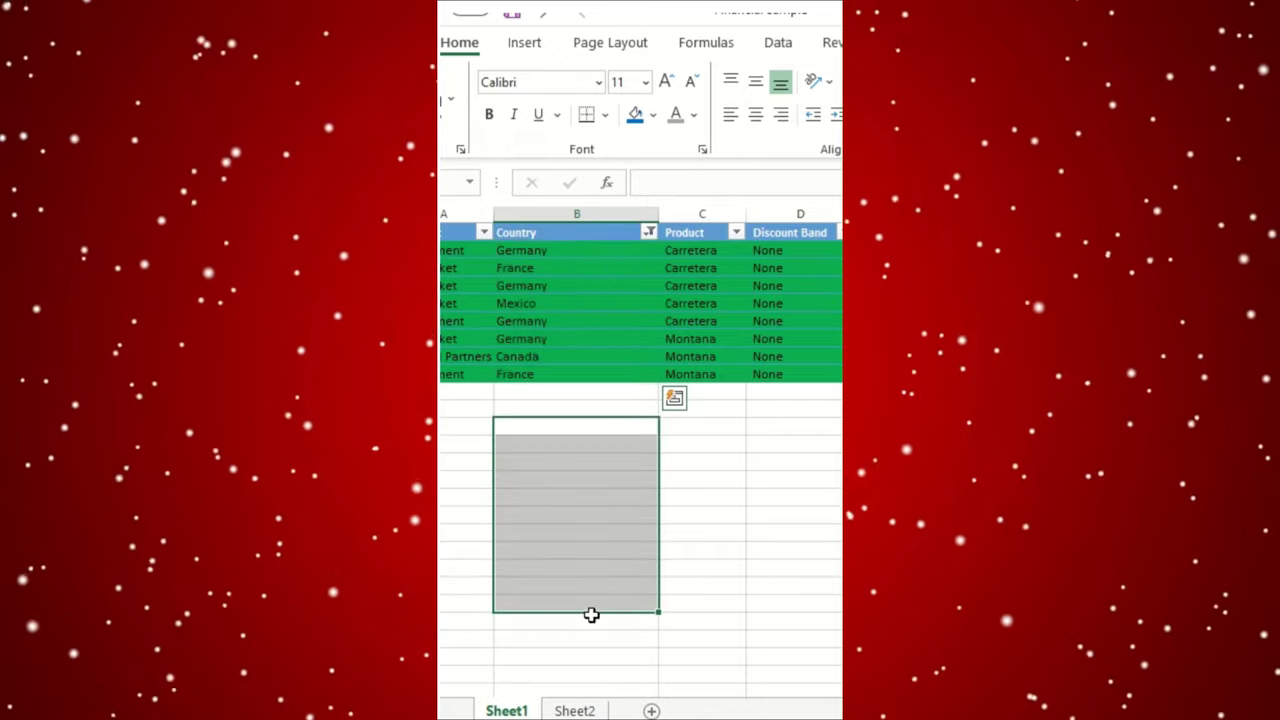
Switch the Country column's color filter to the lighter blue cell color and select the matching country cells
{"action": "left_click", "coordinate": [648, 232]}
{"action": "mouse_move", "coordinate": [522, 419]}
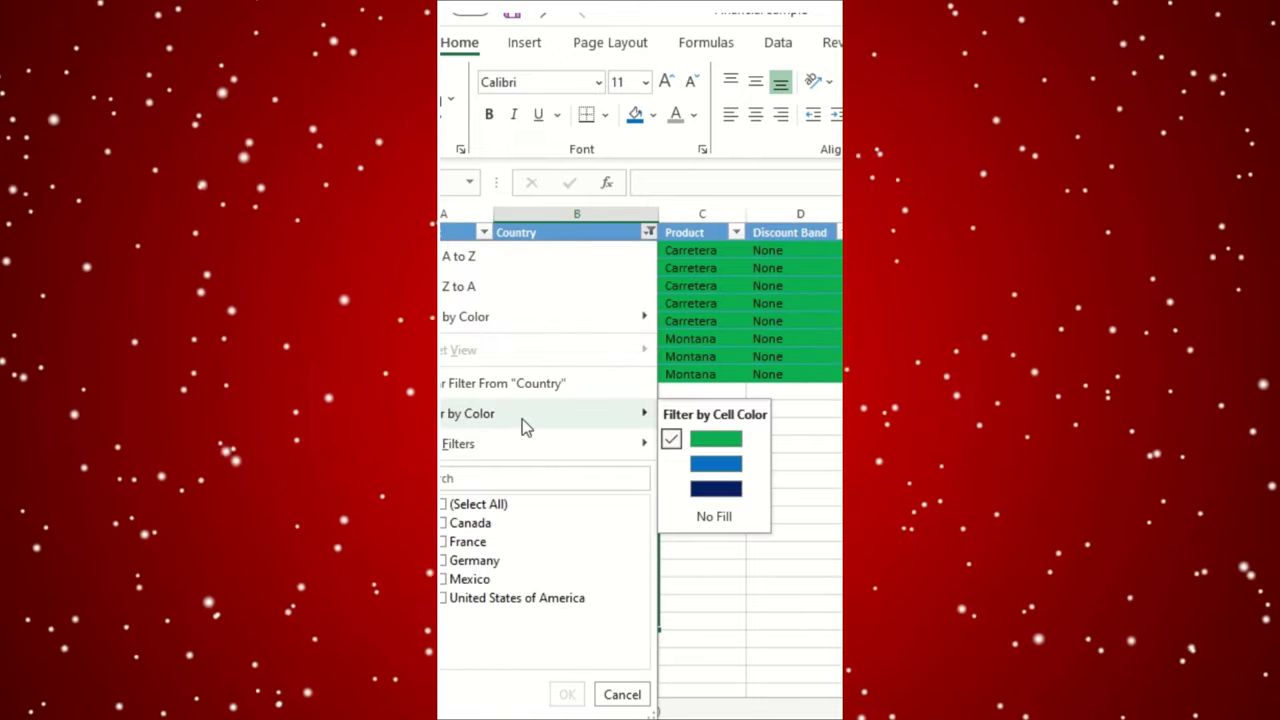
{"action": "left_click", "coordinate": [701, 481]}
{"action": "left_click_drag", "start_coordinate": [577, 250], "coordinate": [585, 268]}
Switch the Country column's color filter to the dark blue cell color and select the matching country cells
{"action": "left_click", "coordinate": [648, 232]}
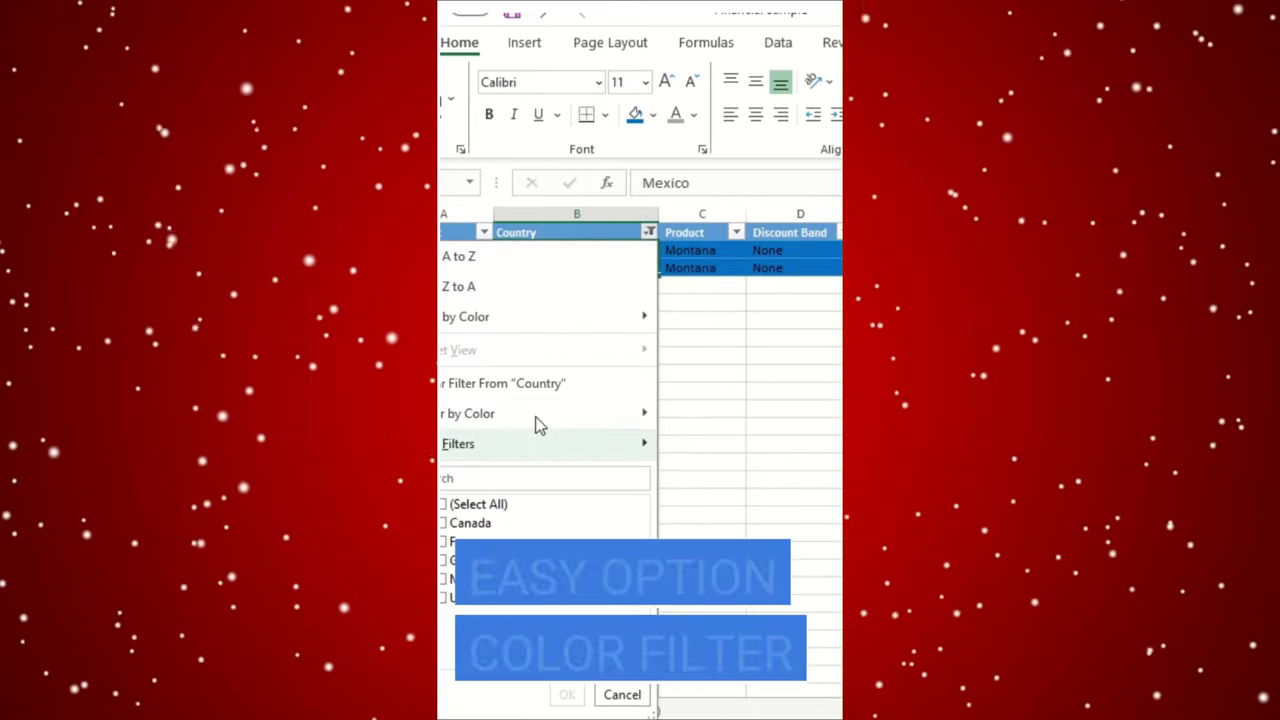
{"action": "mouse_move", "coordinate": [536, 422]}
{"action": "left_click", "coordinate": [745, 488]}
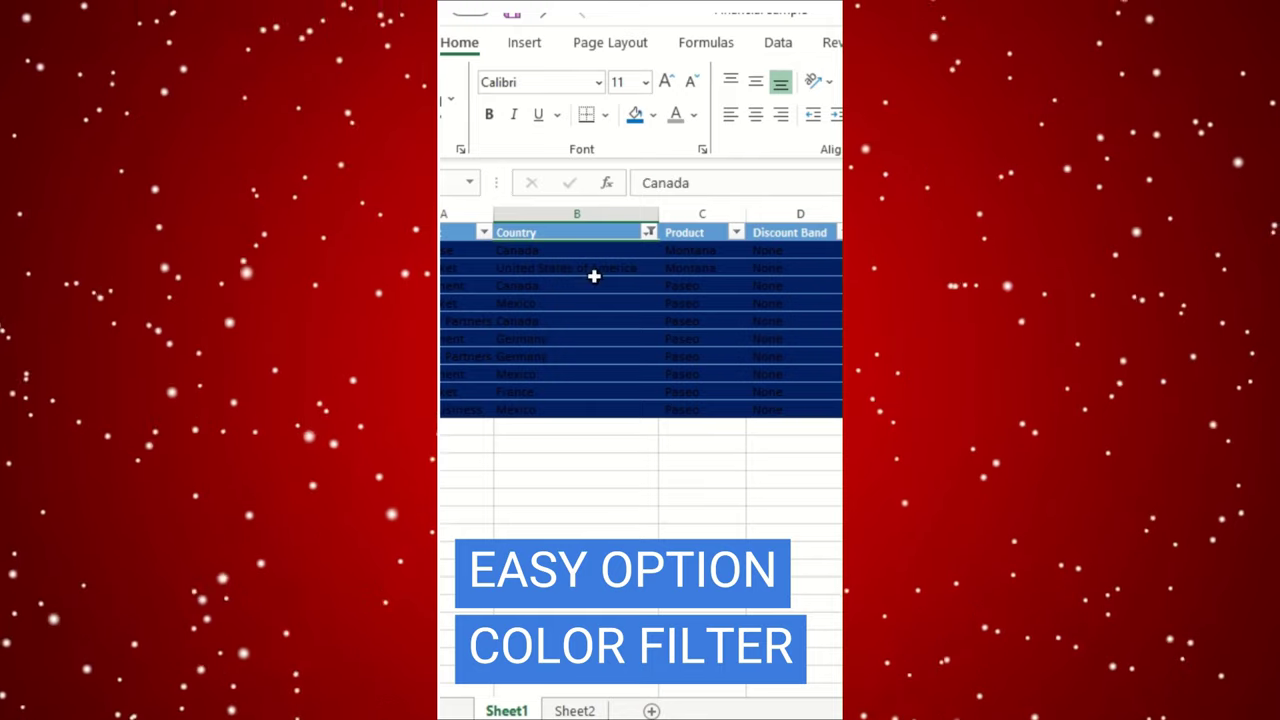
{"action": "left_click_drag", "start_coordinate": [591, 254], "coordinate": [591, 408]}
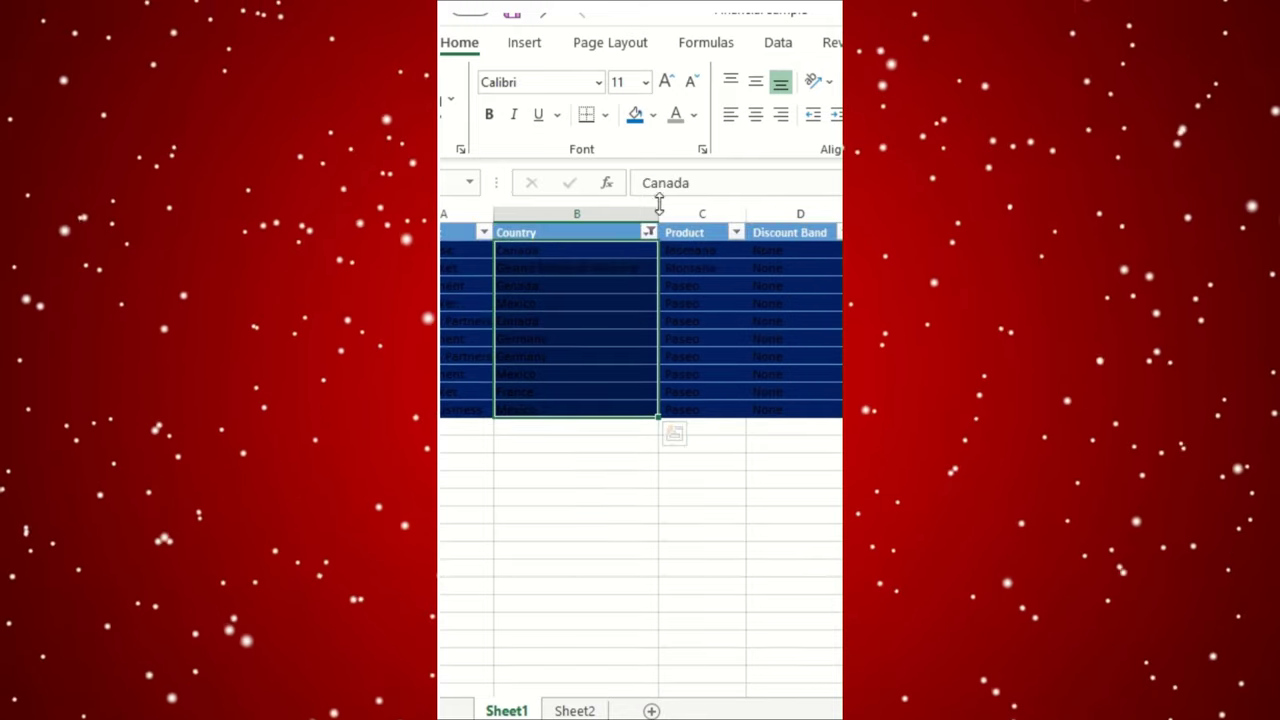
Filter the Country column by No Fill and look through the uncolored rows
{"action": "left_click", "coordinate": [649, 233]}
{"action": "mouse_move", "coordinate": [487, 426]}
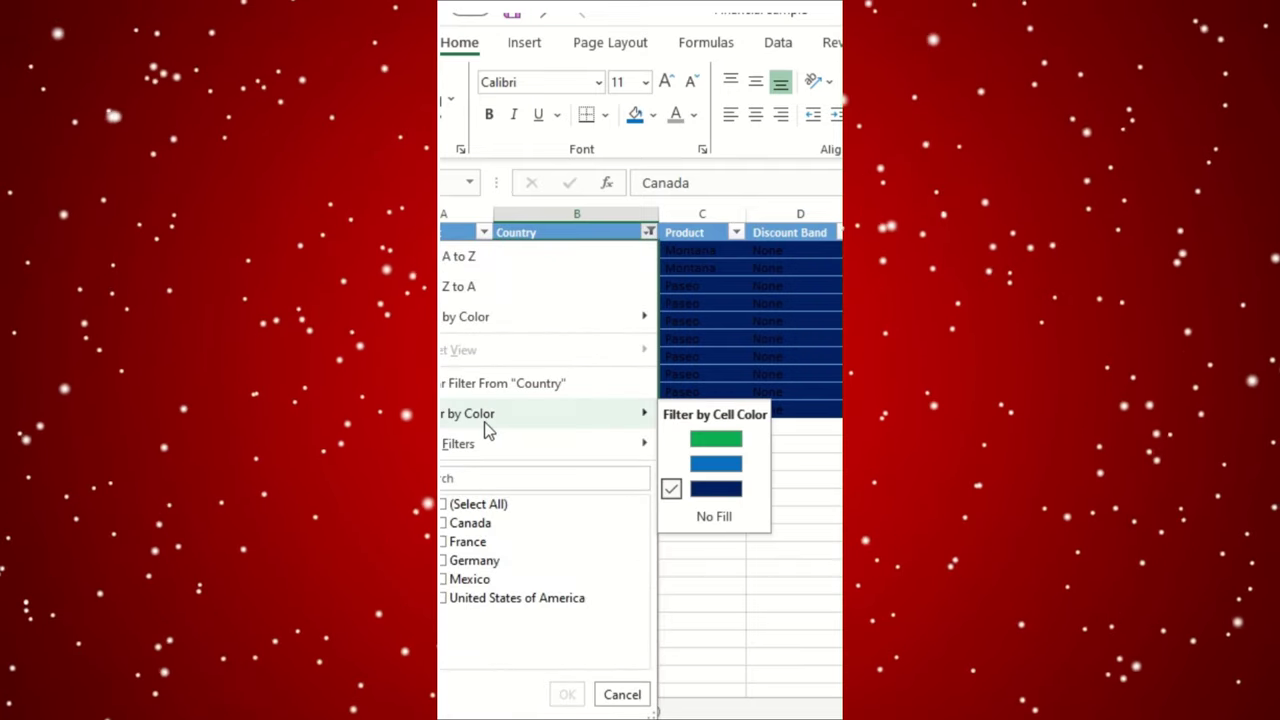
{"action": "left_click", "coordinate": [712, 489]}
{"action": "left_click", "coordinate": [628, 266]}
{"action": "left_click", "coordinate": [651, 235]}
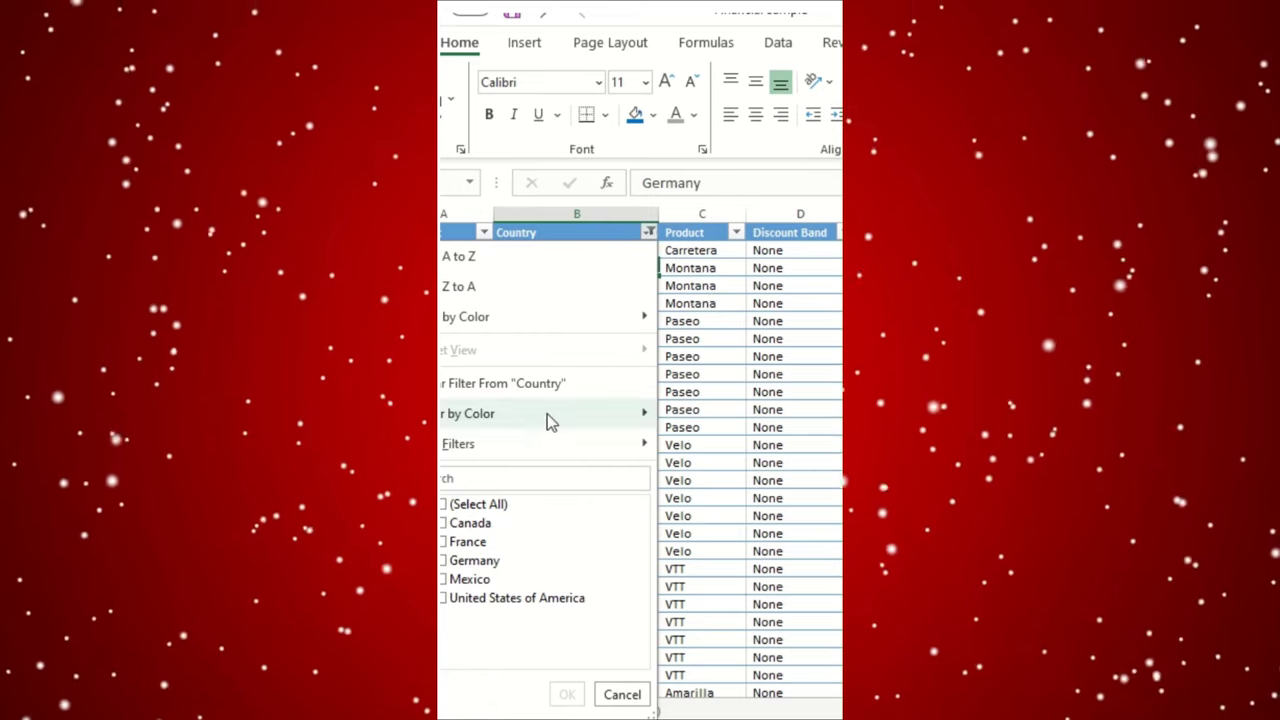
{"action": "mouse_move", "coordinate": [546, 420]}
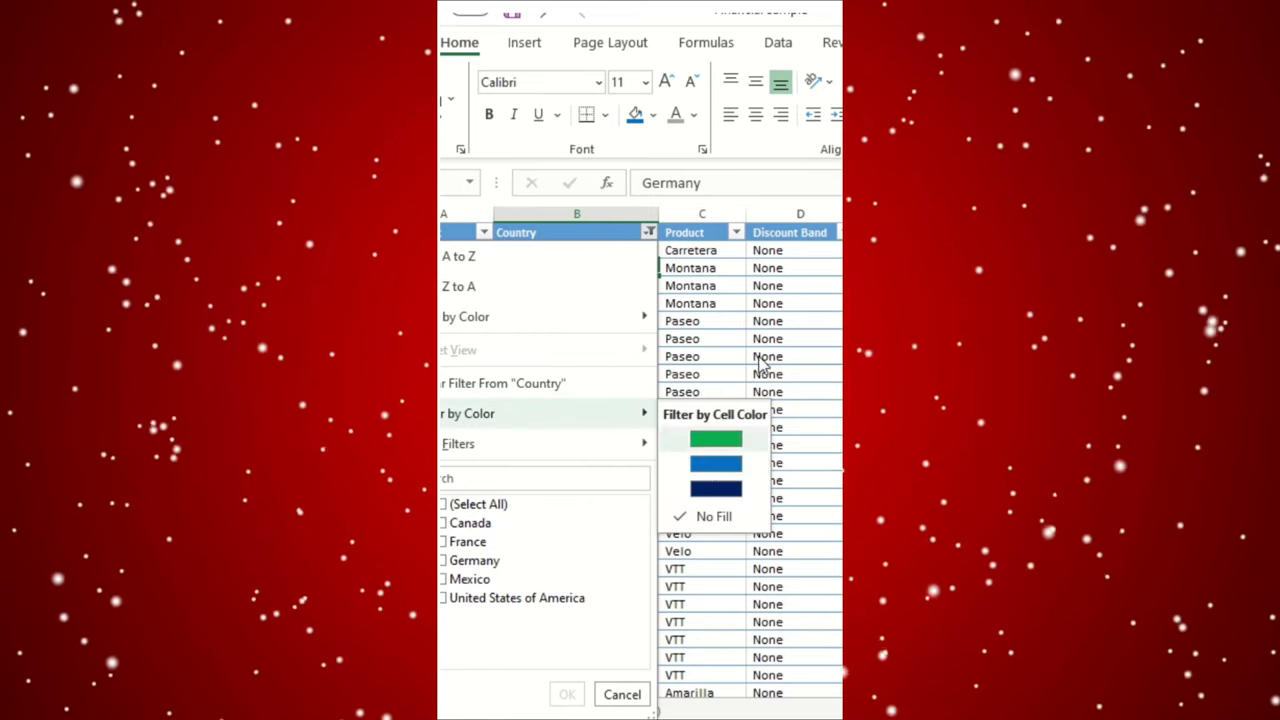
{"action": "scroll", "coordinate": [646, 417], "scroll_direction": "down", "scroll_amount": 10}
{"action": "scroll", "coordinate": [645, 454], "scroll_direction": "down", "scroll_amount": 10}
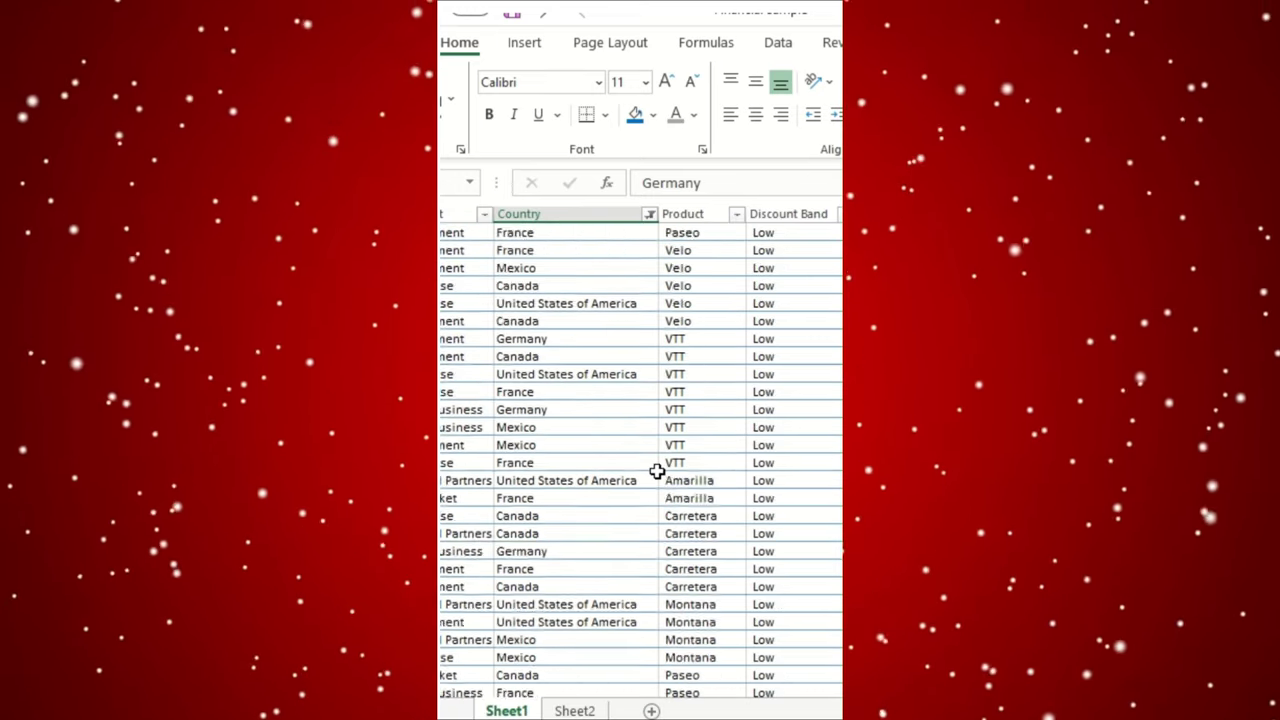
{"action": "scroll", "coordinate": [660, 470], "scroll_direction": "up", "scroll_amount": 12}
{"action": "scroll", "coordinate": [665, 494], "scroll_direction": "up", "scroll_amount": 10}
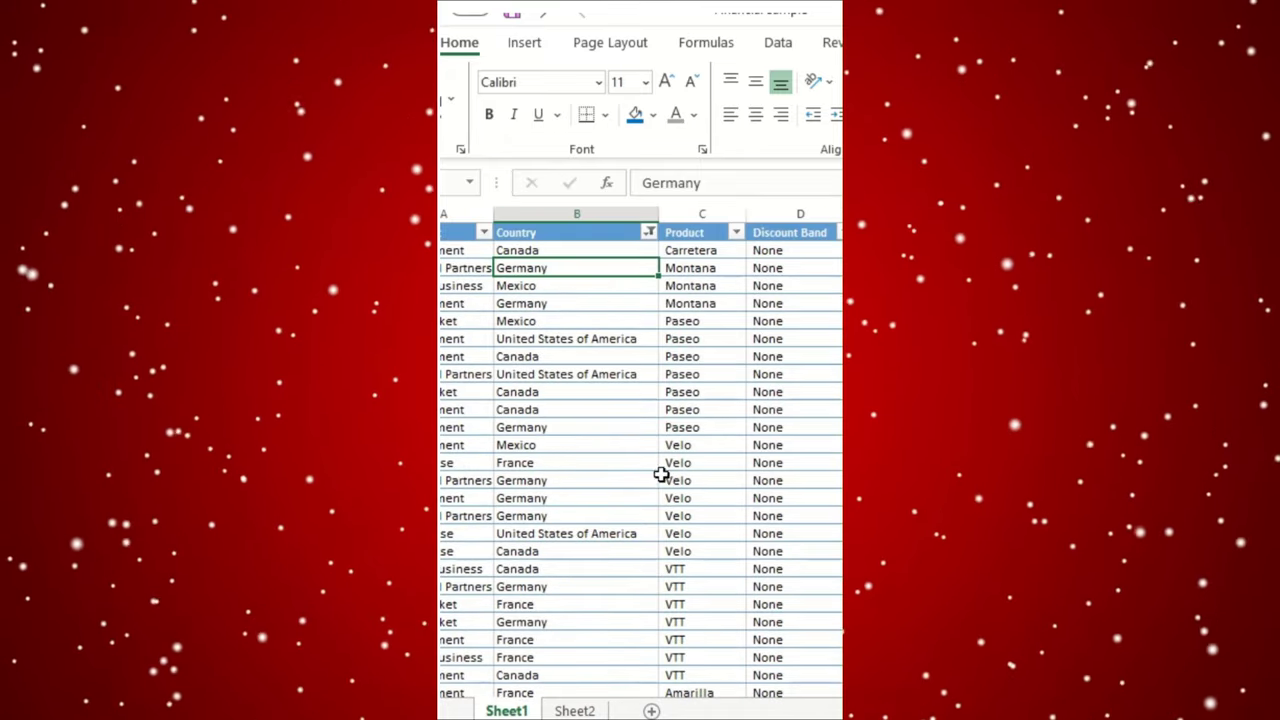
Clear the color filter from the Country column
{"action": "left_click", "coordinate": [650, 232]}
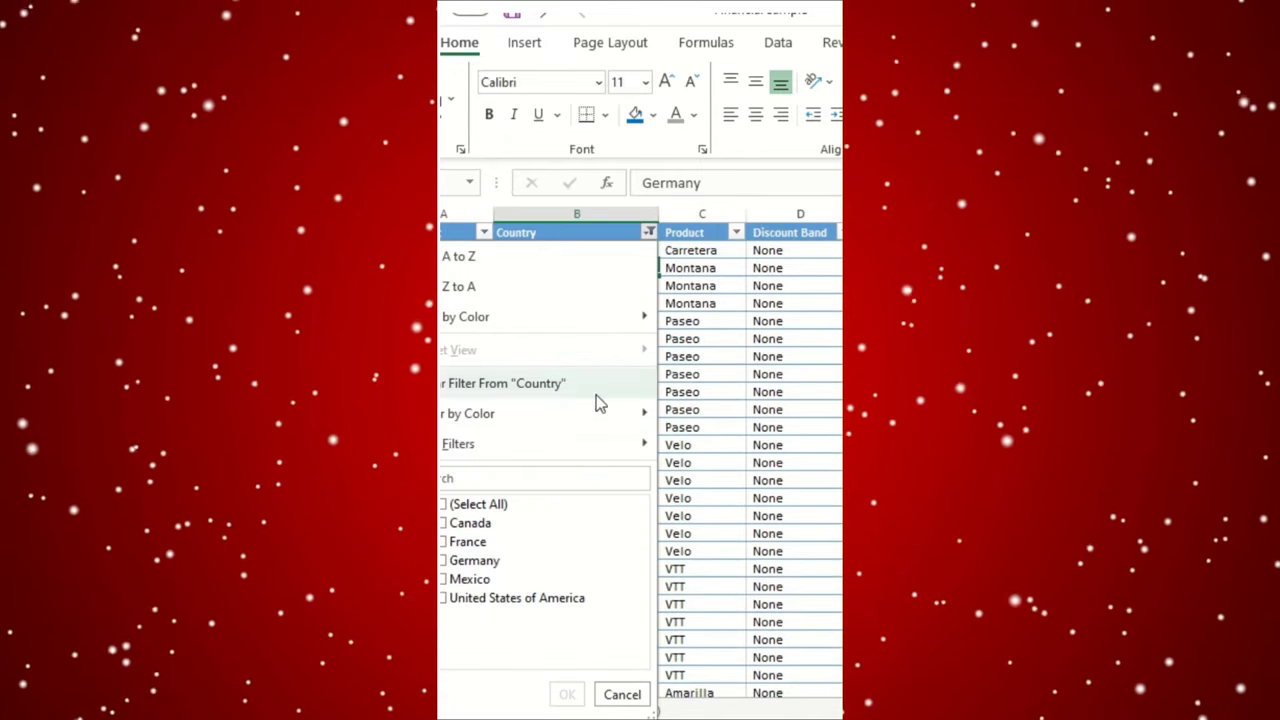
{"action": "left_click", "coordinate": [556, 385]}
{"action": "left_click", "coordinate": [586, 390]}
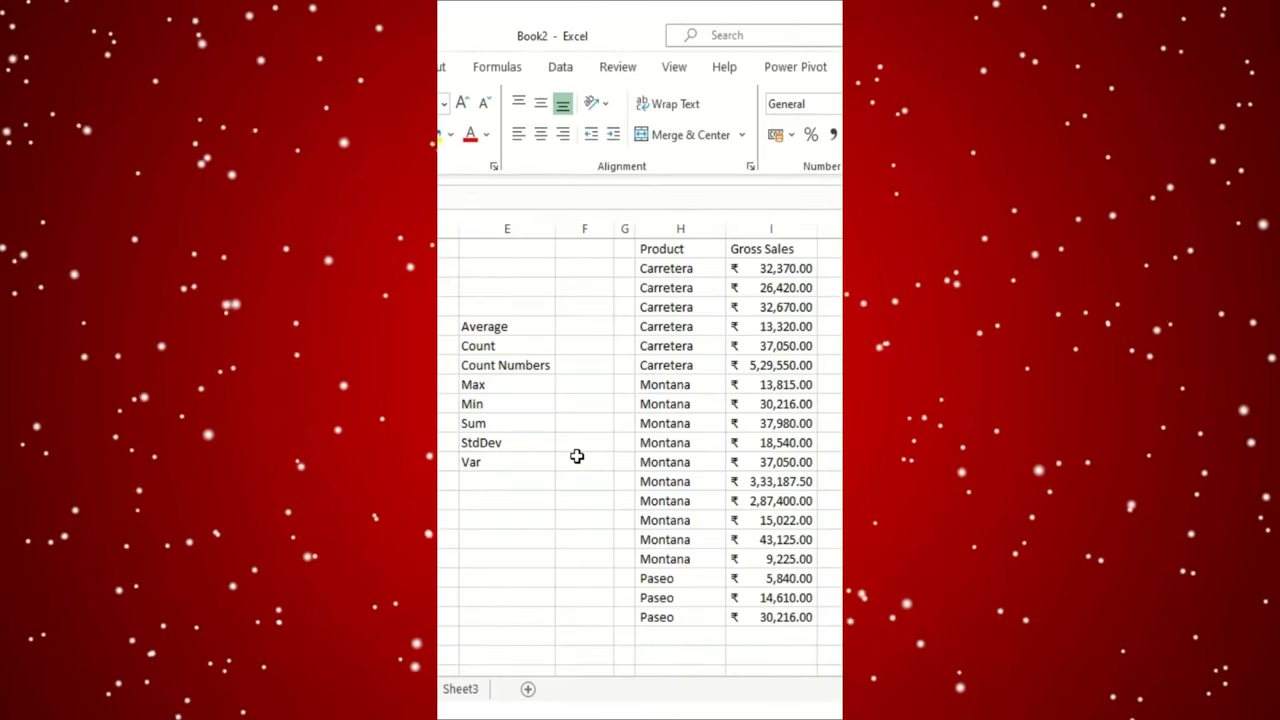
Go through the summary function labels in column E, from Average down to Var
{"action": "left_click", "coordinate": [524, 326]}
{"action": "left_click", "coordinate": [515, 346]}
{"action": "left_click", "coordinate": [516, 366]}
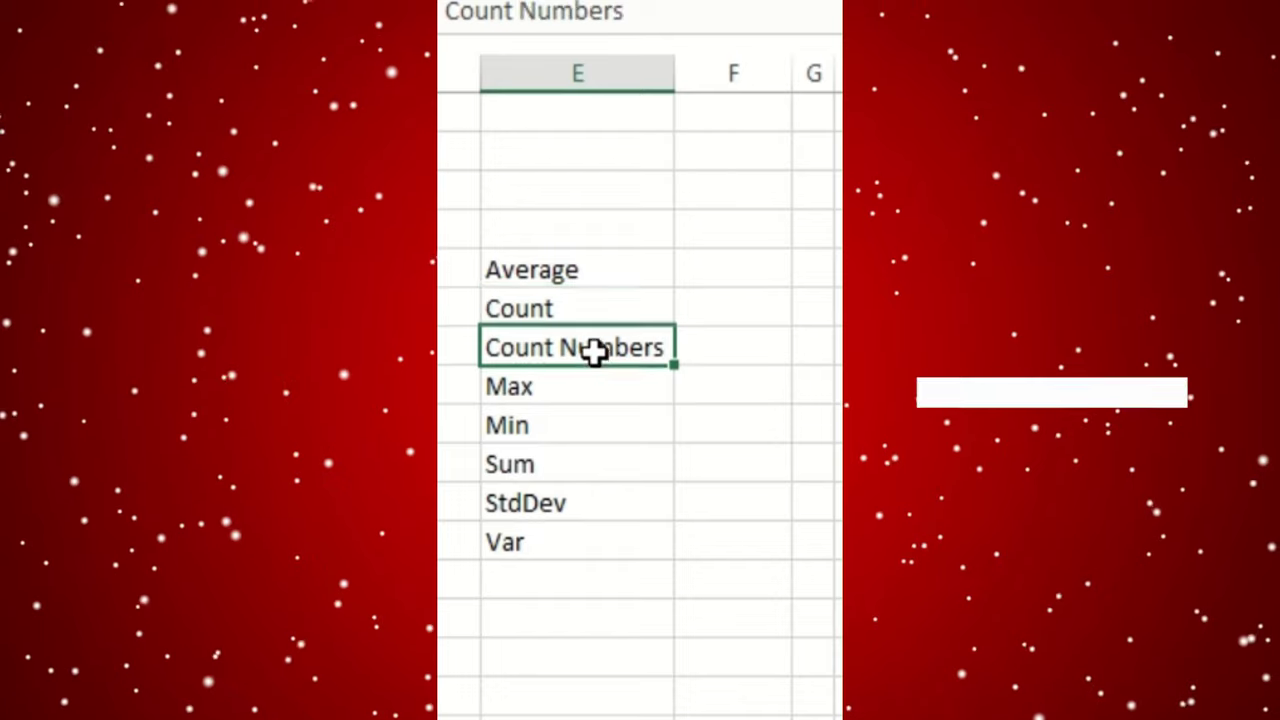
{"action": "left_click", "coordinate": [577, 386]}
{"action": "left_click", "coordinate": [551, 423]}
{"action": "left_click", "coordinate": [580, 462]}
{"action": "left_click", "coordinate": [507, 442]}
{"action": "left_click", "coordinate": [480, 462]}
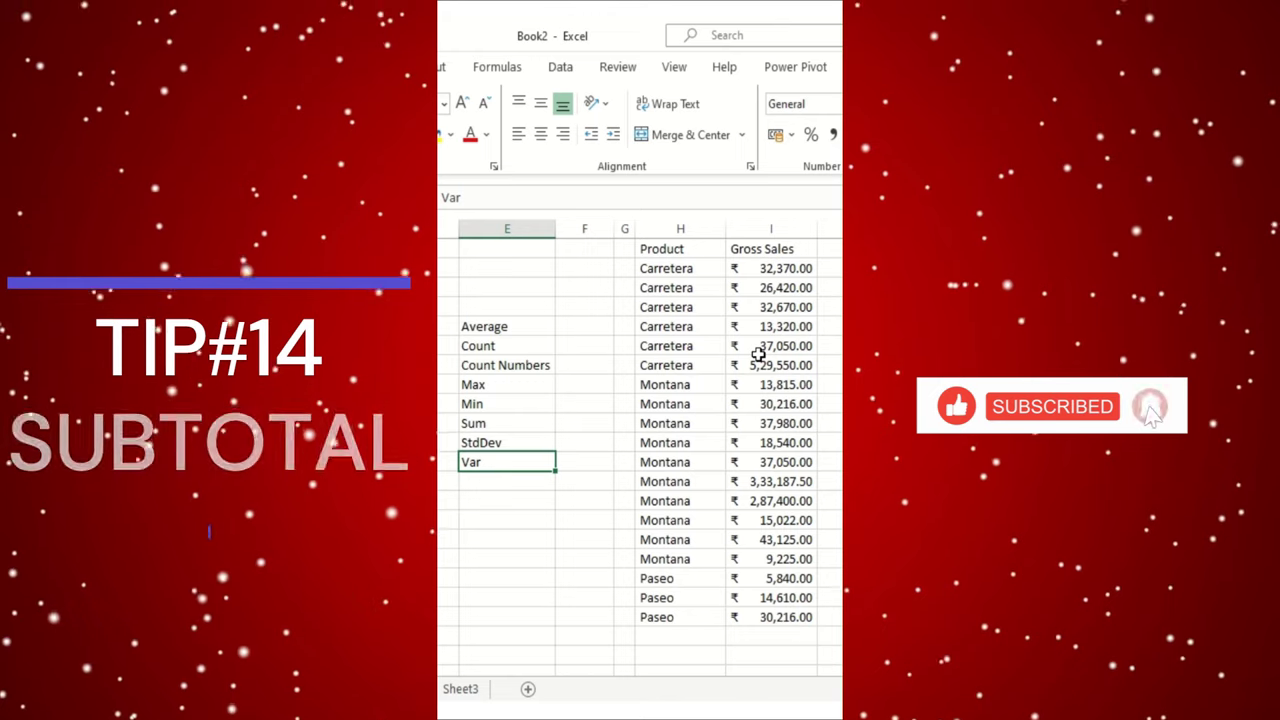
Convert the Product and Gross Sales range H1:I20 into a table with headers
{"action": "left_click", "coordinate": [685, 290]}
{"action": "left_click_drag", "start_coordinate": [680, 251], "coordinate": [759, 612]}
{"action": "key", "text": "ctrl+t"}
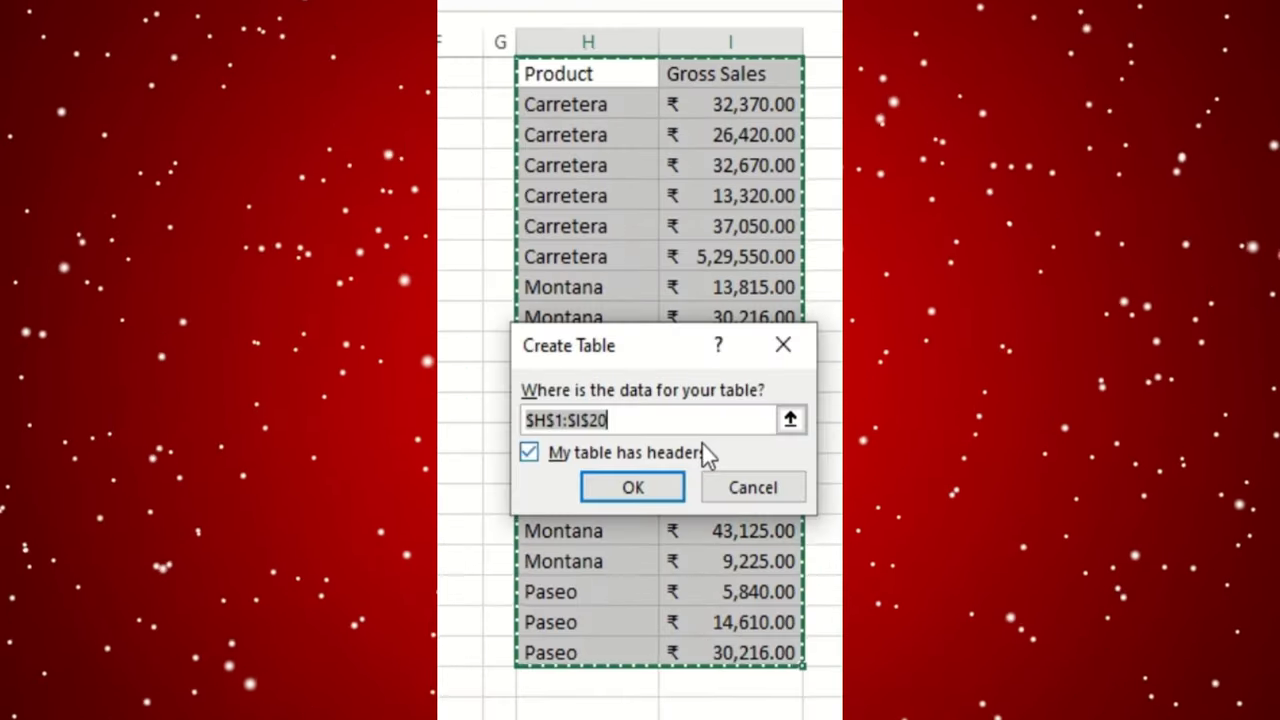
{"action": "left_click_drag", "start_coordinate": [656, 345], "coordinate": [476, 232]}
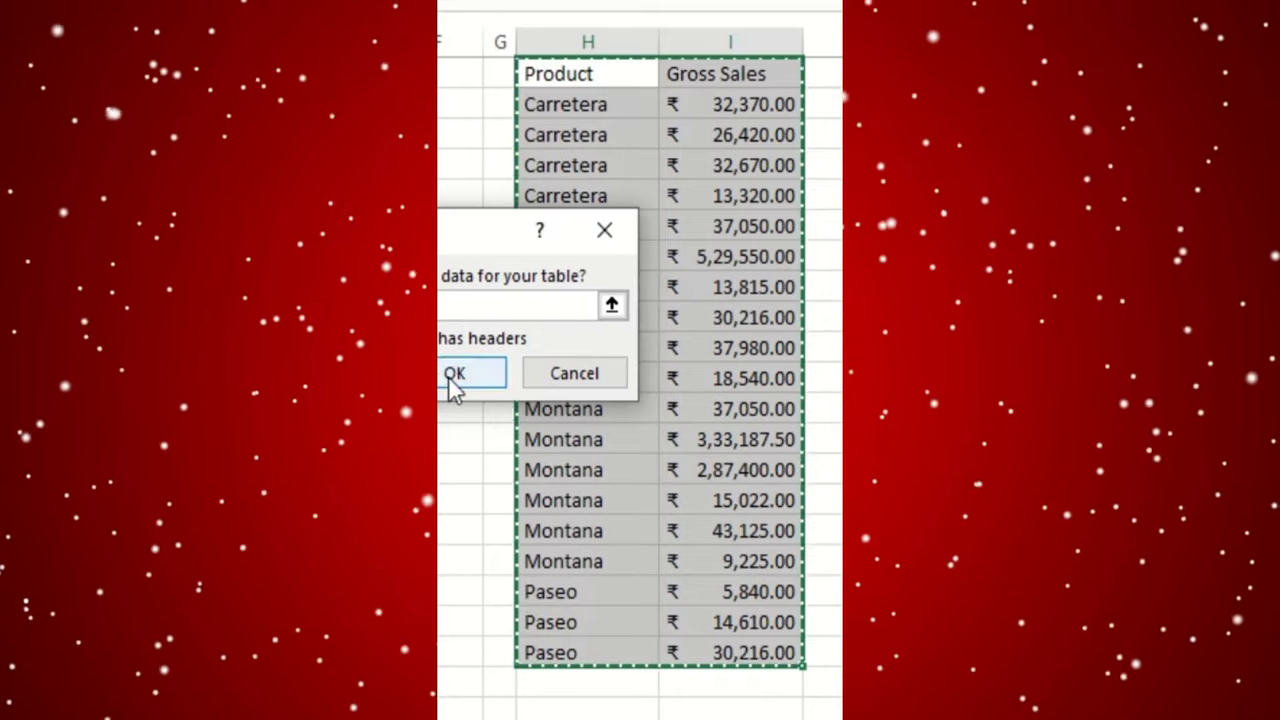
{"action": "left_click", "coordinate": [451, 383]}
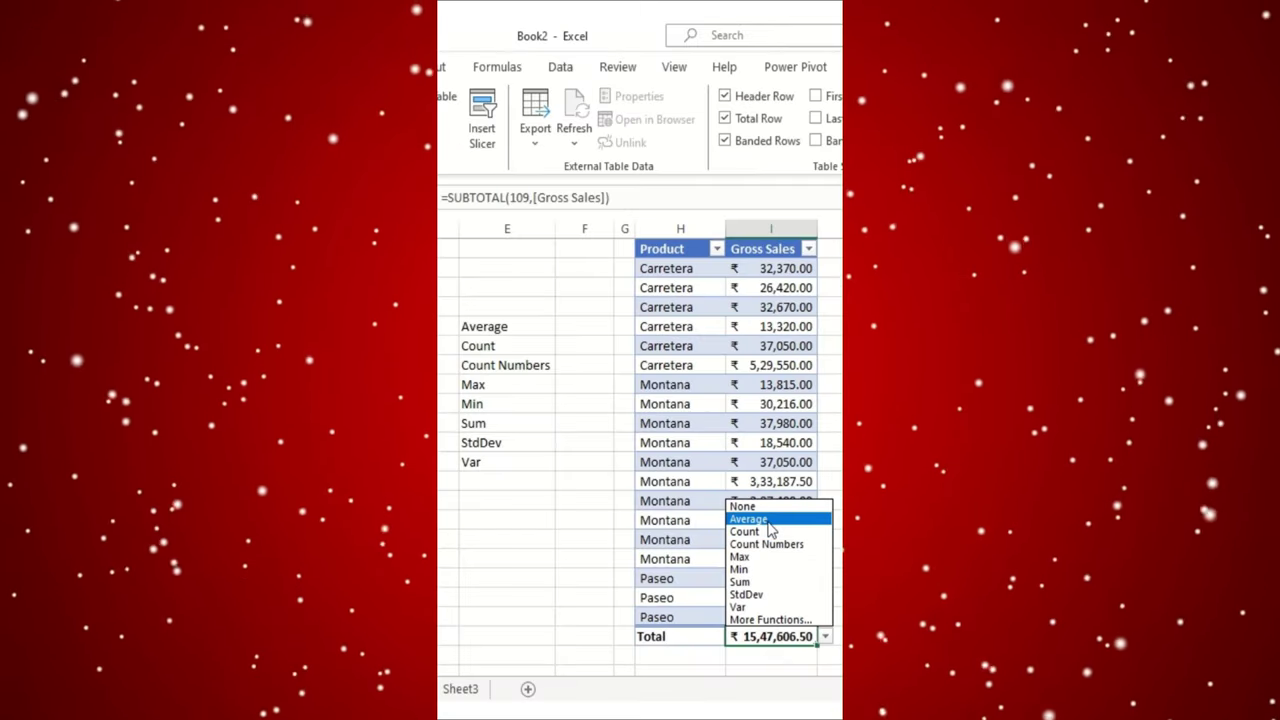
Set the total row of the Gross Sales column to Average and examine its SUBTOTAL formula
{"action": "left_click", "coordinate": [768, 520]}
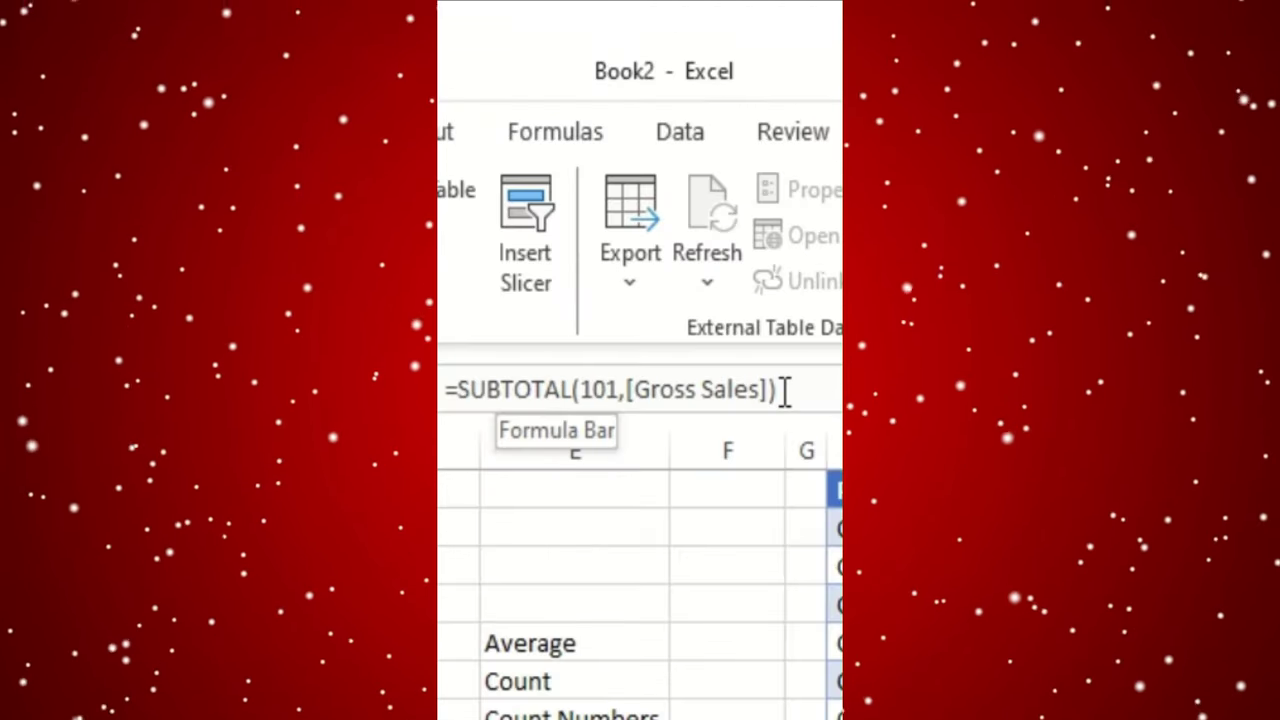
{"action": "left_click_drag", "start_coordinate": [785, 390], "coordinate": [446, 390]}
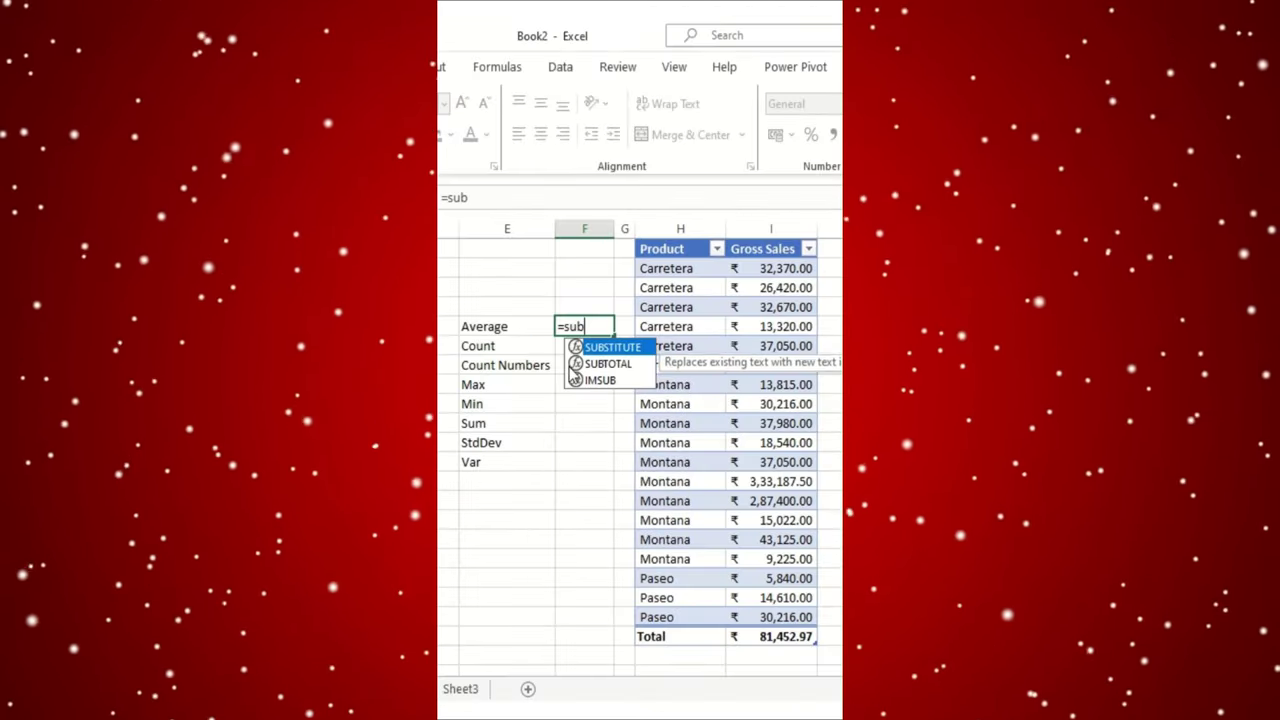
Enter =SUBTOTAL(101,Table2[Gross Sales]) in cell F5 beside Average and check the entered formula
{"action": "double_click", "coordinate": [570, 364]}
{"action": "type", "text": "101"}
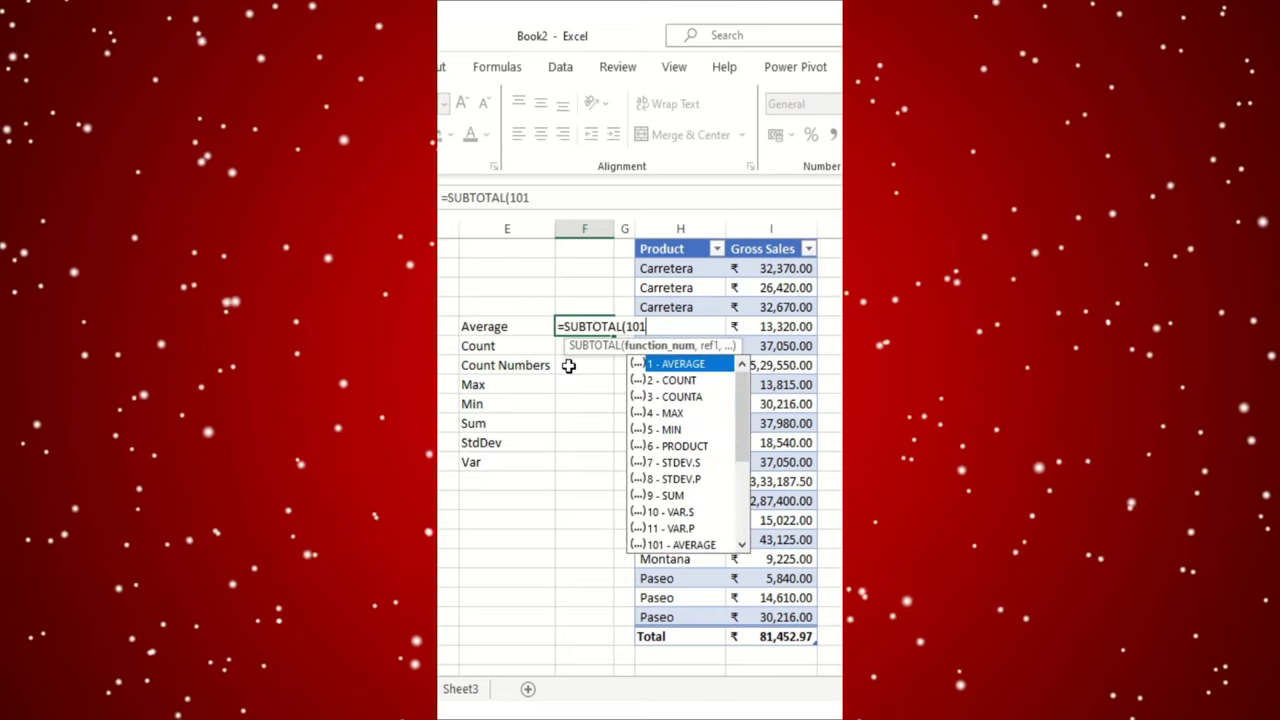
{"action": "type", "text": ","}
{"action": "left_click_drag", "start_coordinate": [775, 268], "coordinate": [760, 617]}
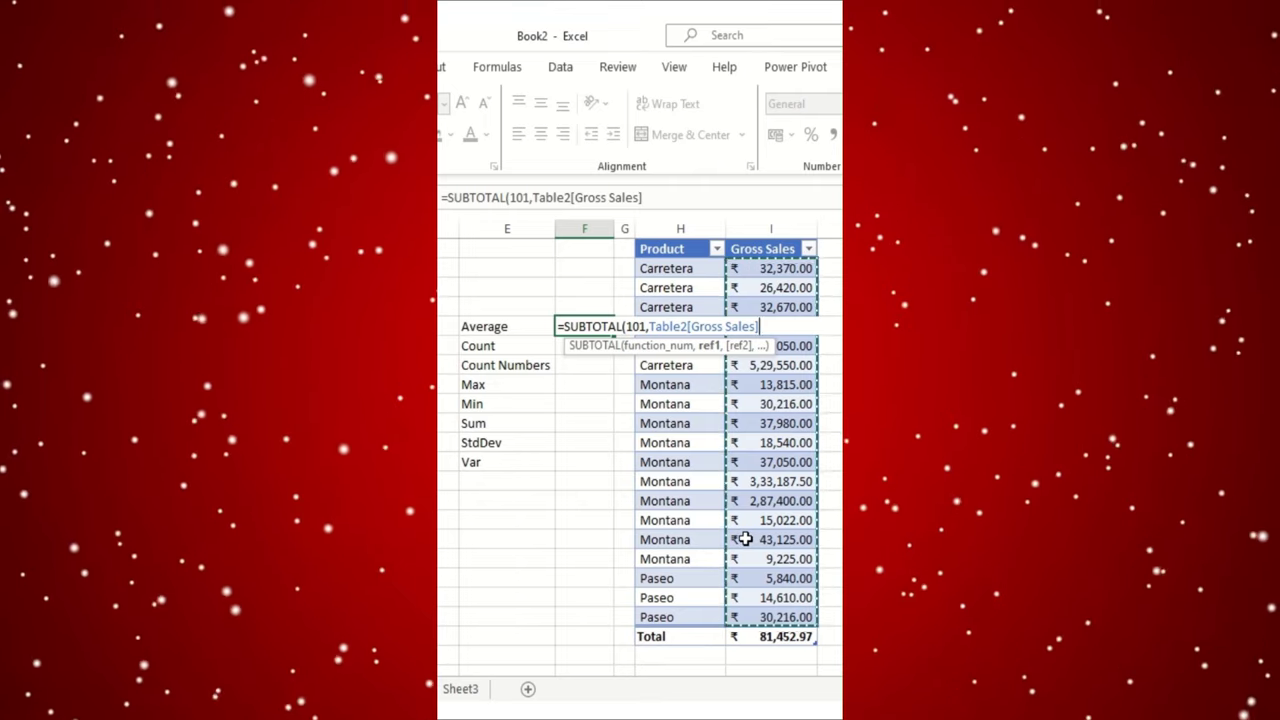
{"action": "type", "text": ")"}
{"action": "key", "text": "Return"}
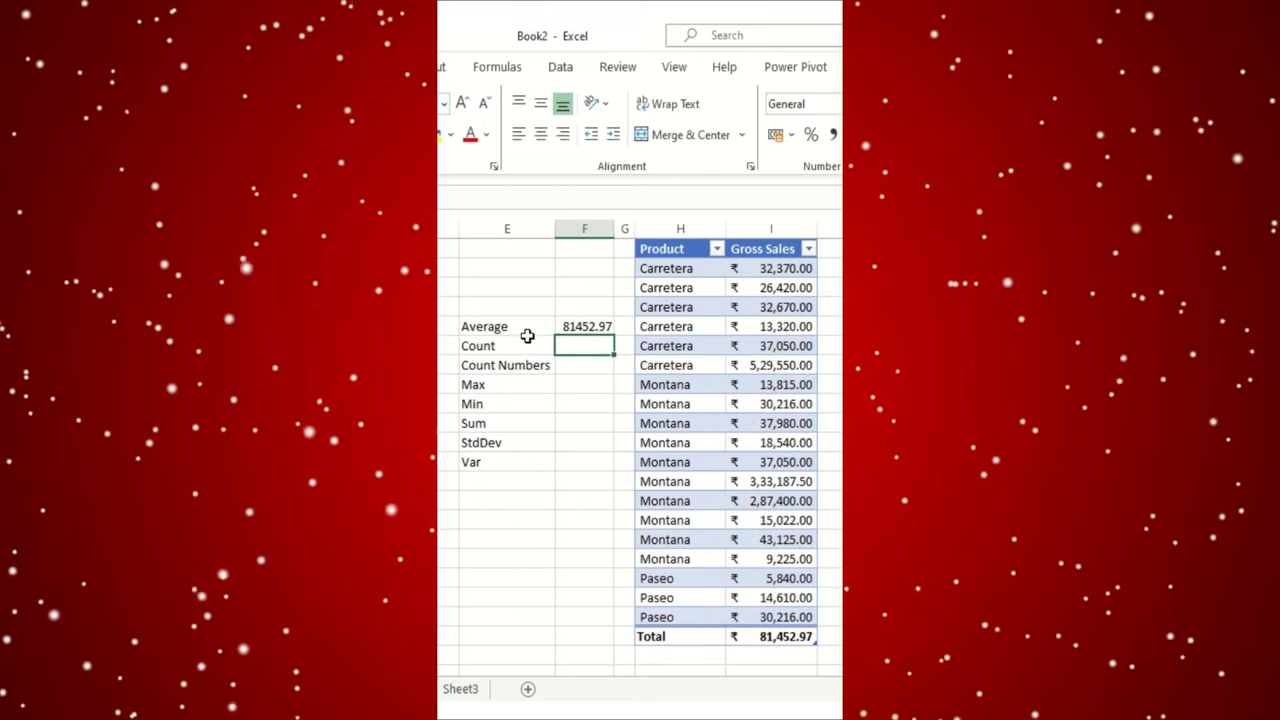
{"action": "left_click", "coordinate": [568, 326]}
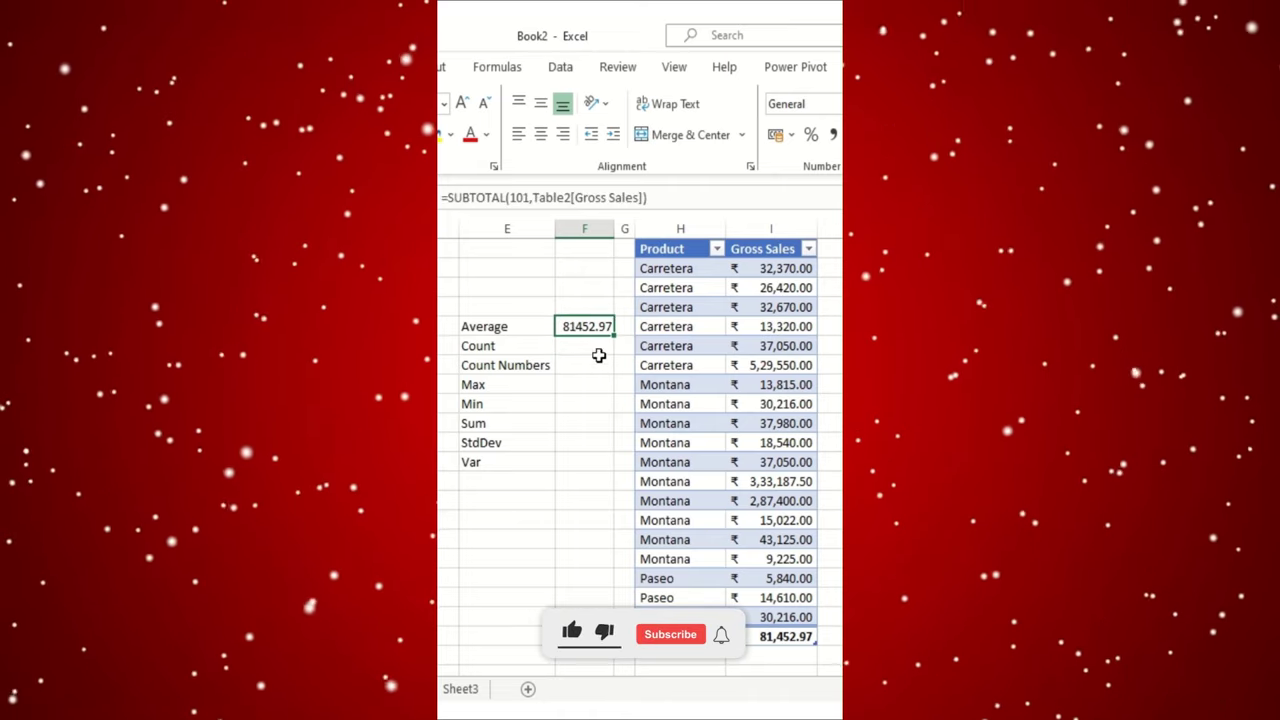
Change the total row function of the Gross Sales column to Count
{"action": "left_click", "coordinate": [592, 347]}
{"action": "left_click", "coordinate": [786, 636]}
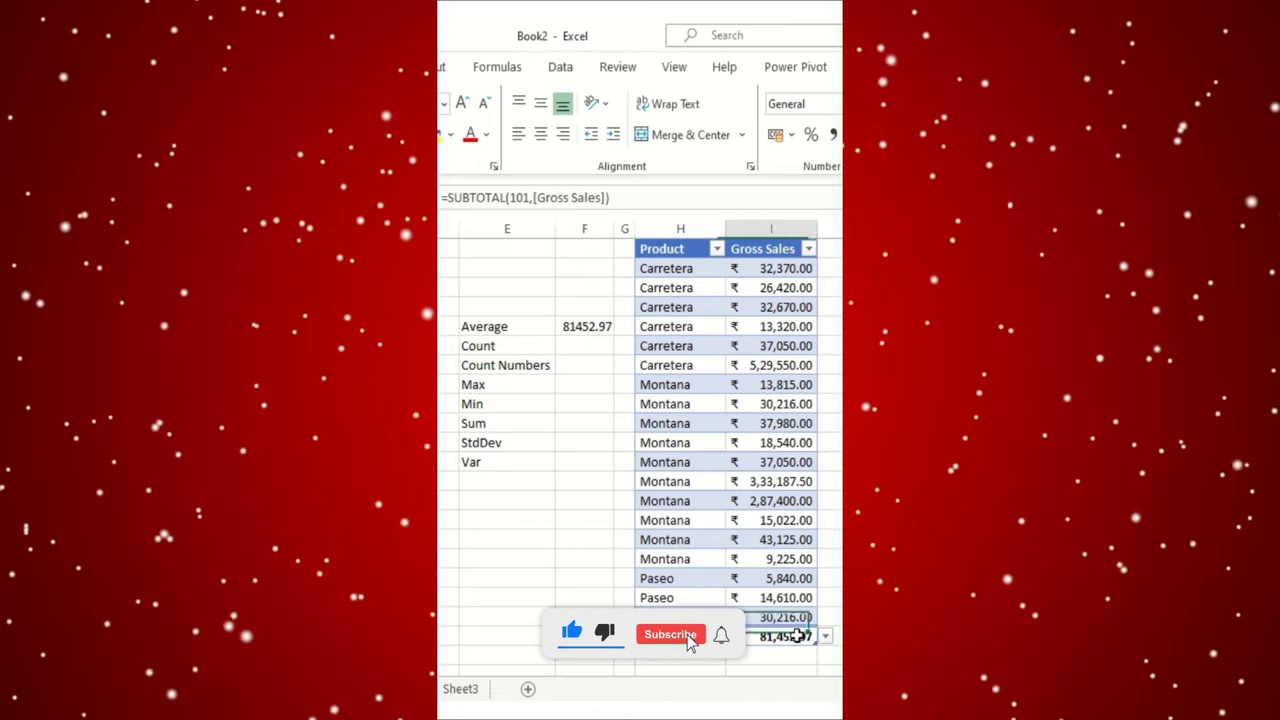
{"action": "left_click", "coordinate": [825, 636]}
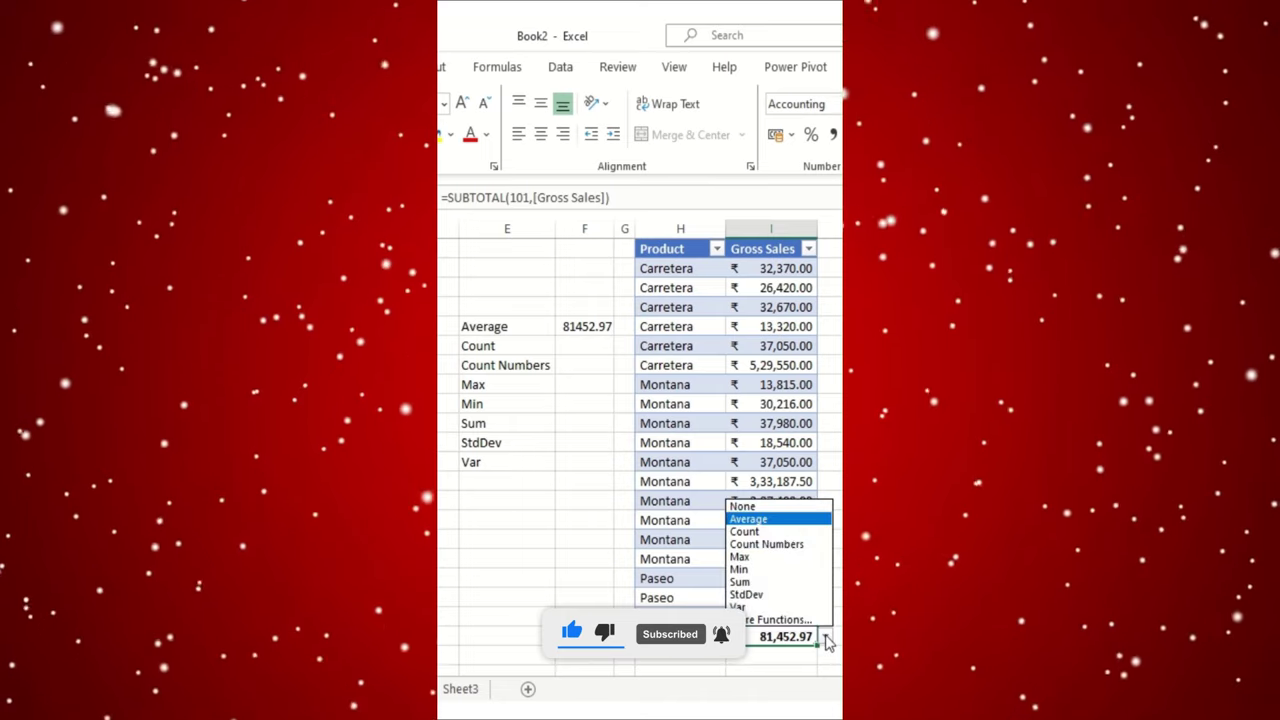
{"action": "left_click", "coordinate": [765, 528]}
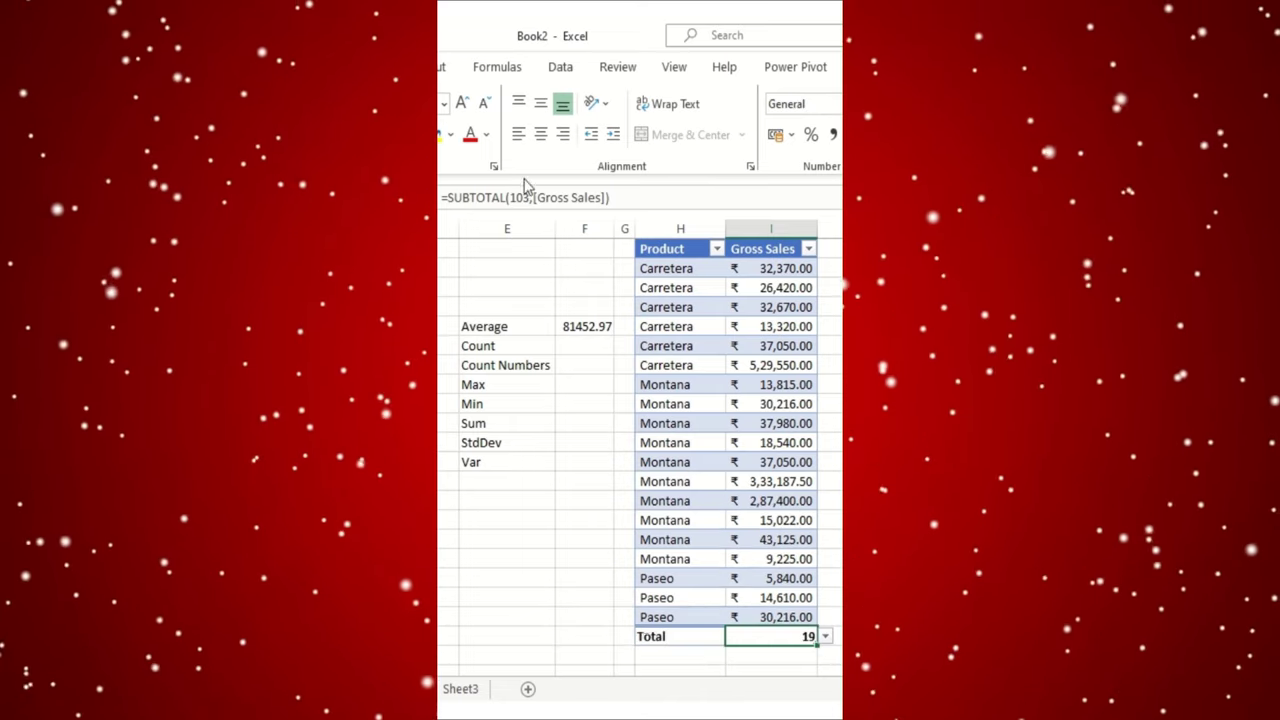
Copy the Average formula down to the Count row in column F and change it to =SUBTOTAL(102,Table2[Gross Sales])
{"action": "left_click_drag", "start_coordinate": [575, 335], "coordinate": [578, 340]}
{"action": "key", "text": "ctrl+d"}
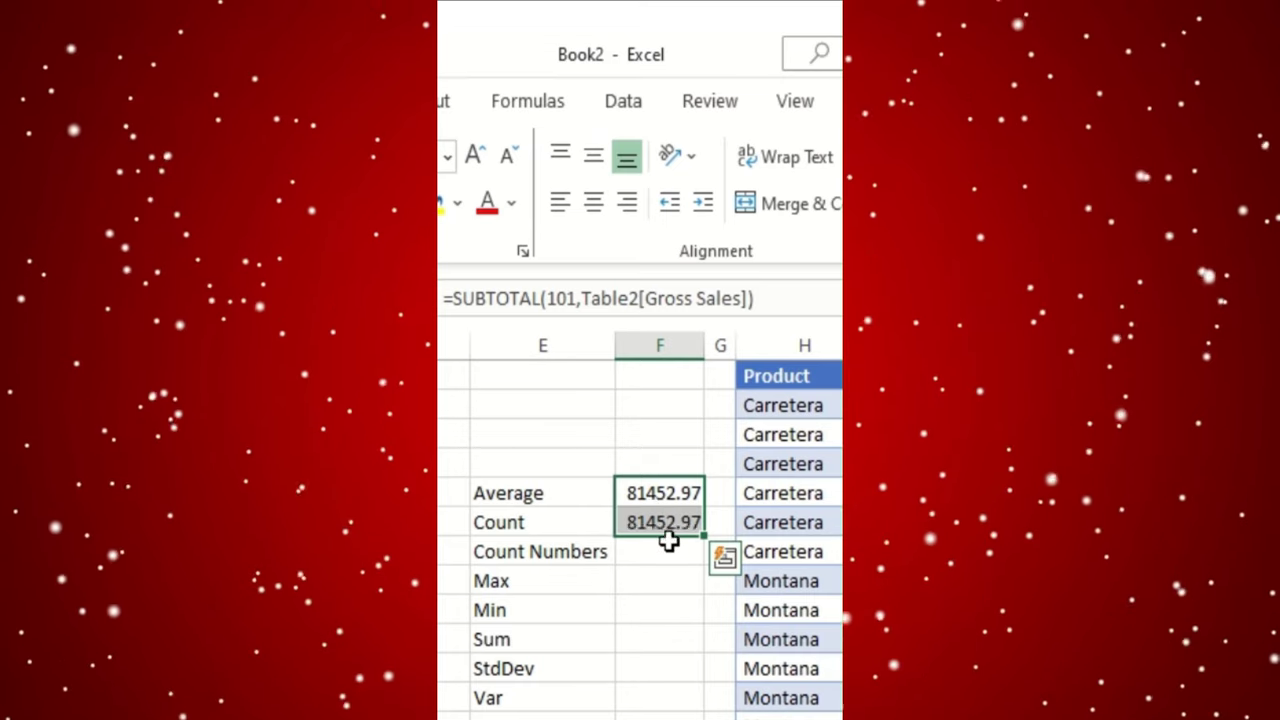
{"action": "left_click", "coordinate": [667, 533]}
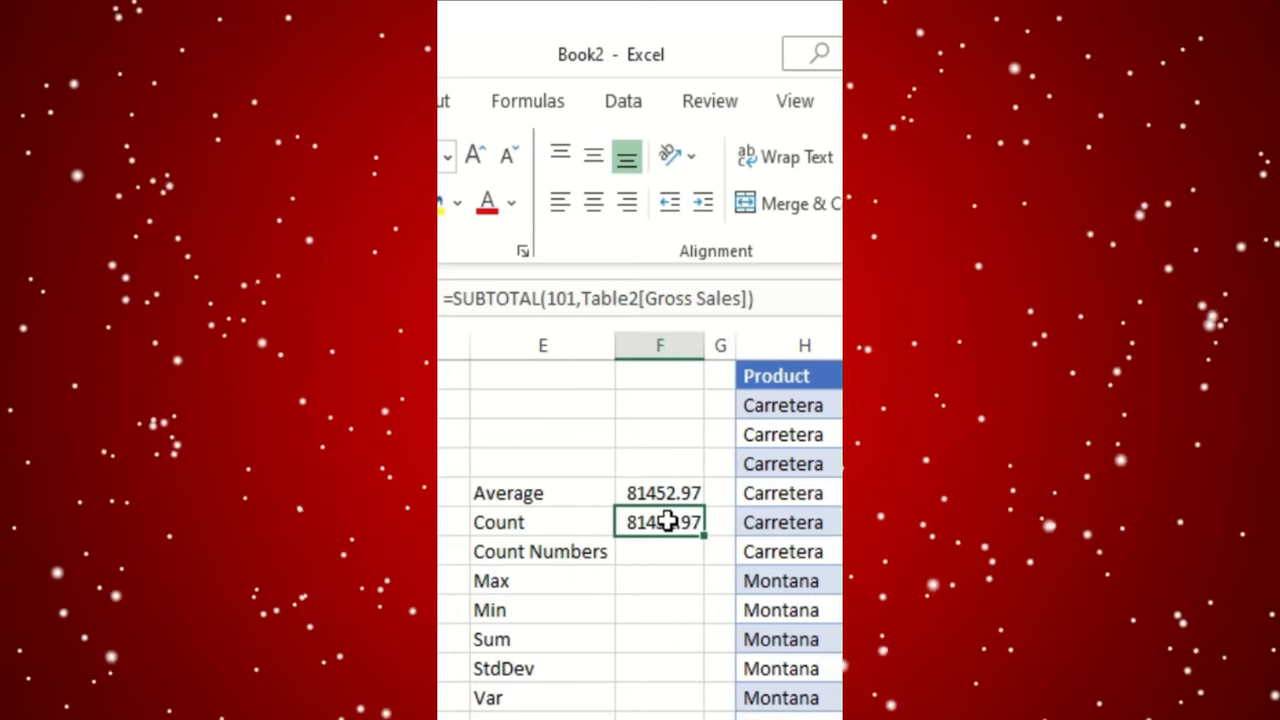
{"action": "left_click", "coordinate": [519, 298]}
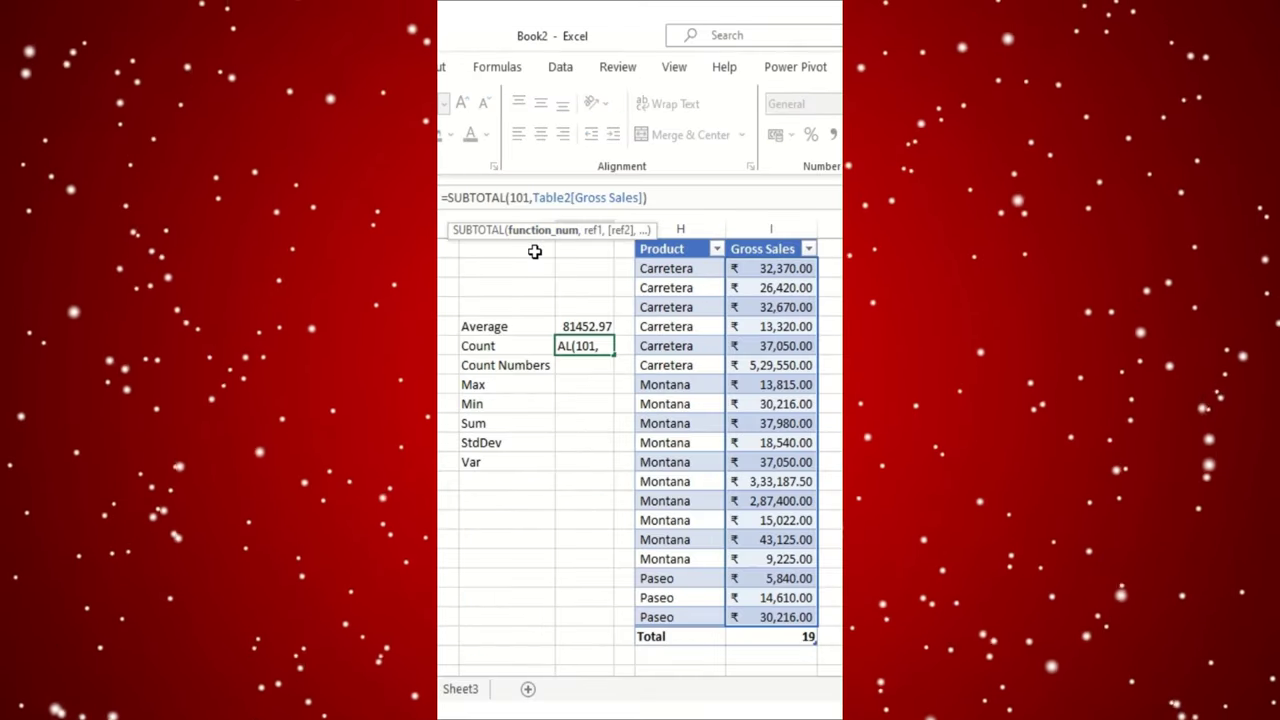
{"action": "key", "text": "BackSpace"}
{"action": "key", "text": "BackSpace"}
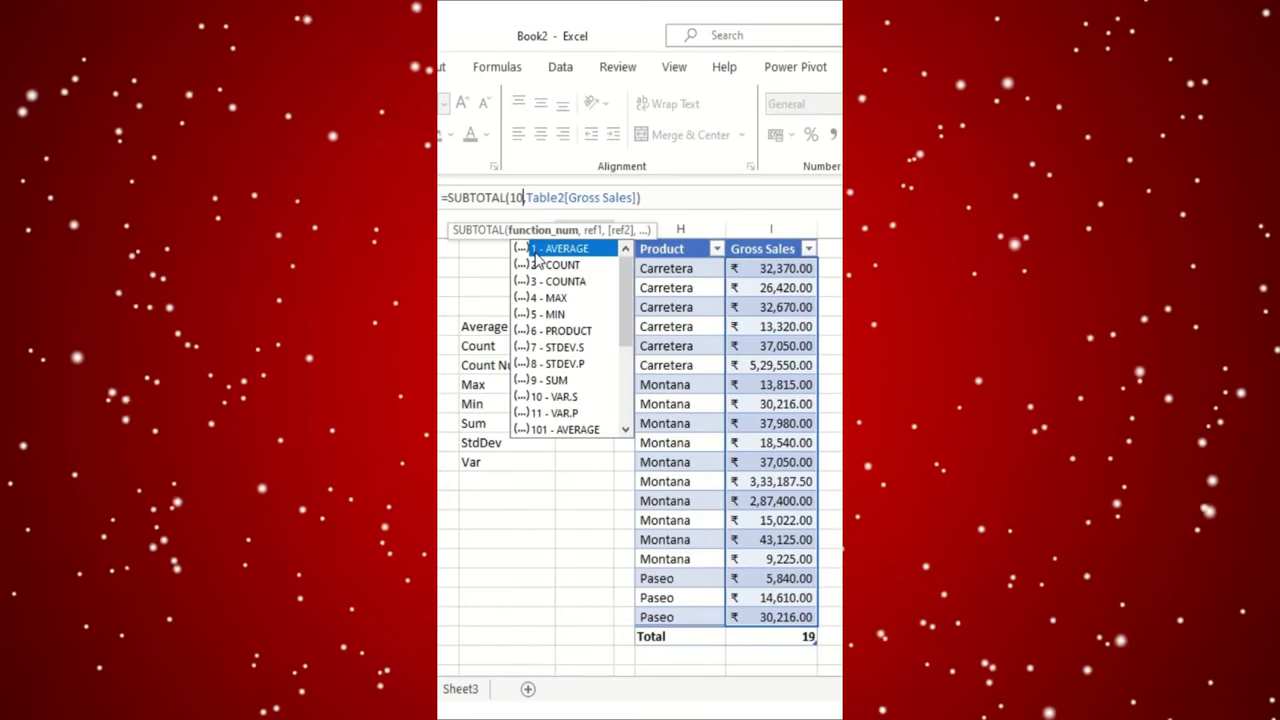
{"action": "type", "text": "2,"}
{"action": "key", "text": "Return"}
Go through the summary rows from Count to Var beside their Gross Sales results
{"action": "left_click", "coordinate": [584, 460]}
{"action": "left_click", "coordinate": [586, 347]}
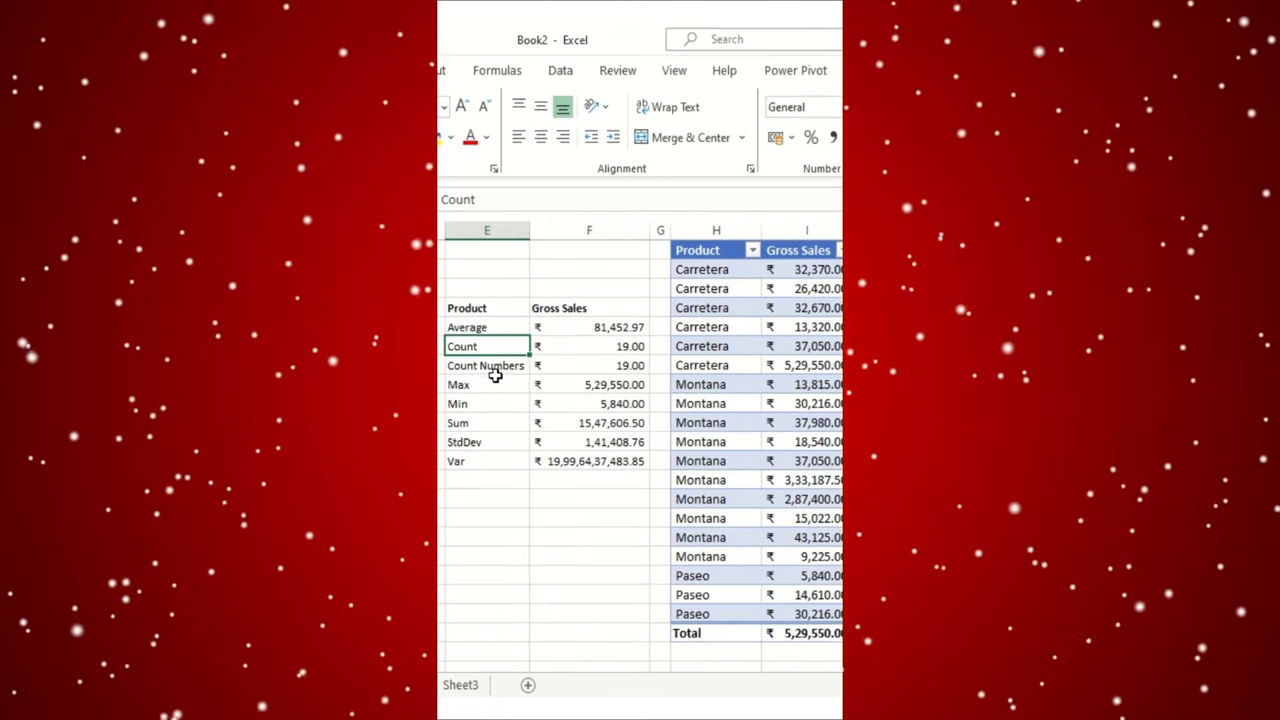
{"action": "left_click", "coordinate": [497, 384]}
{"action": "left_click_drag", "start_coordinate": [500, 400], "coordinate": [503, 426]}
{"action": "left_click", "coordinate": [500, 443]}
{"action": "key", "text": "Down"}
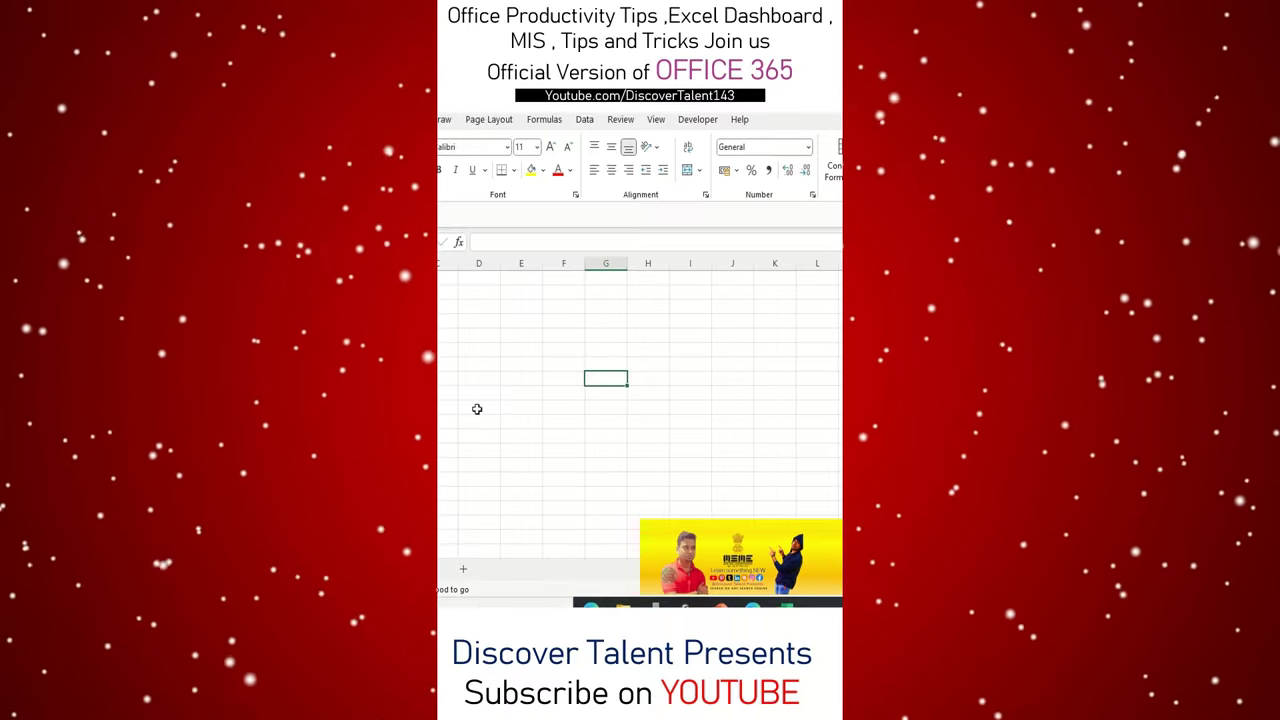
Hide the worksheet's headings, formula bar and gridlines
{"action": "left_click", "coordinate": [488, 294]}
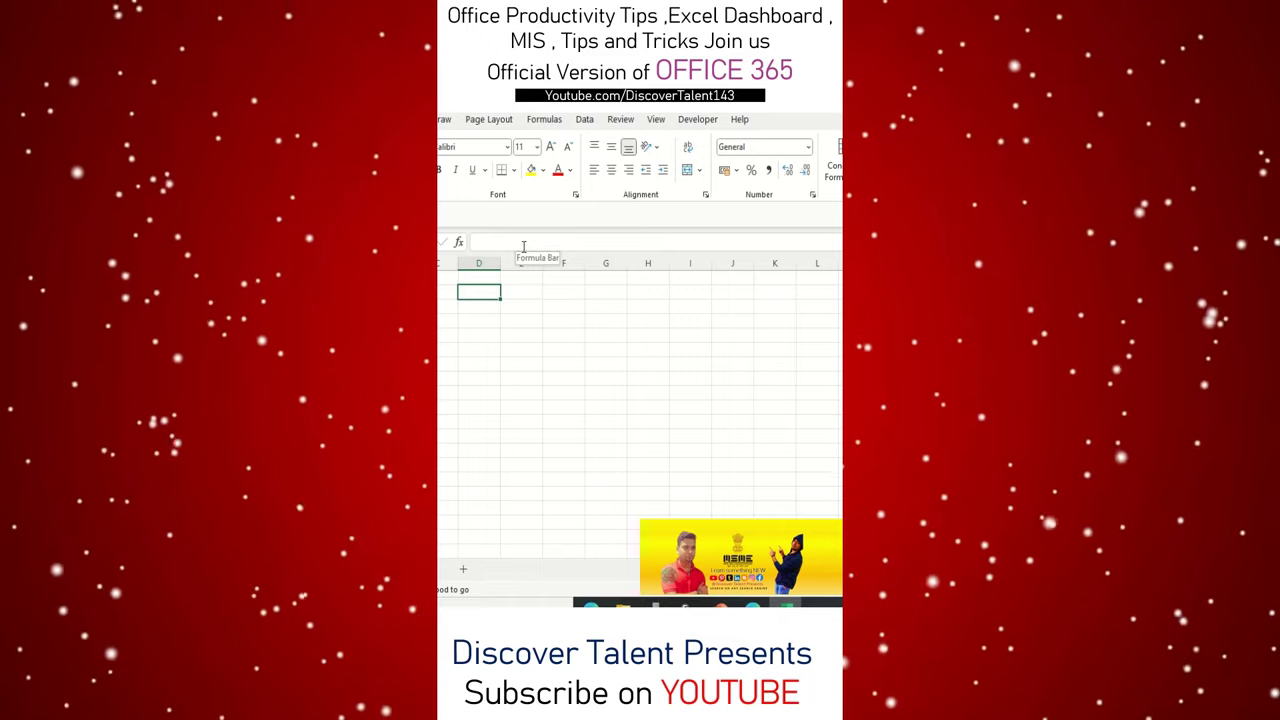
{"action": "left_click", "coordinate": [530, 333]}
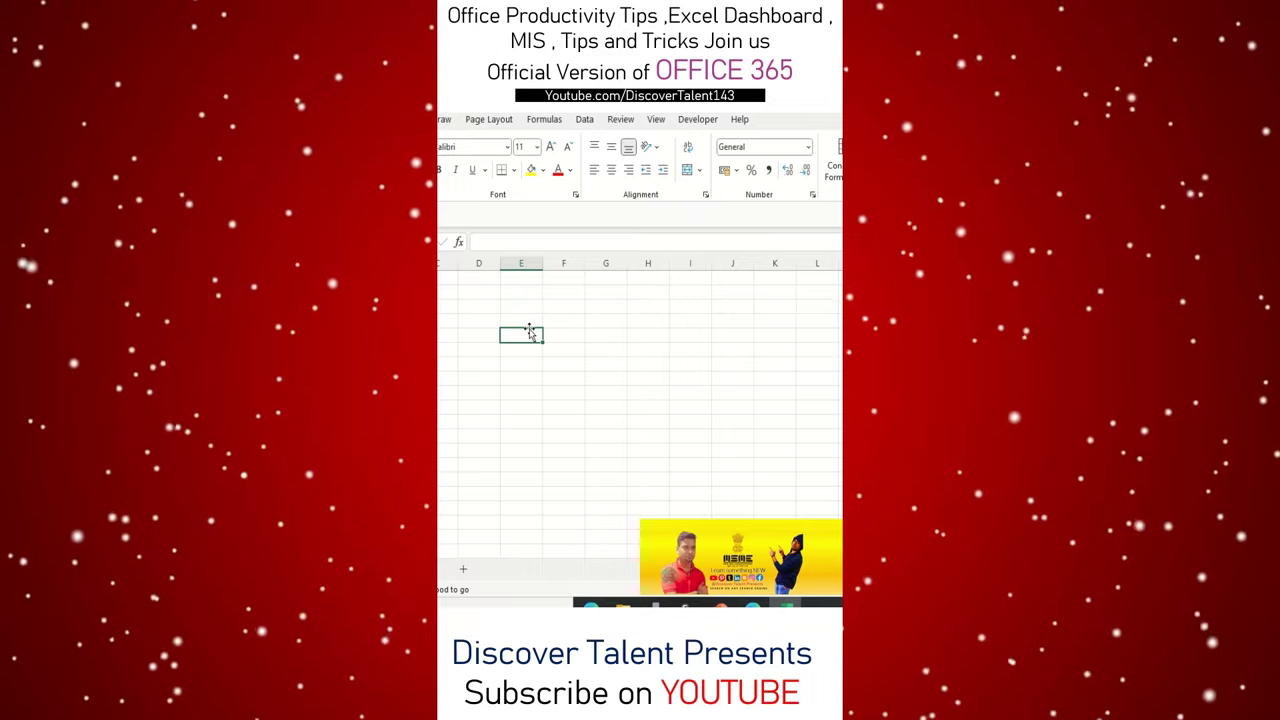
{"action": "left_click", "coordinate": [655, 119]}
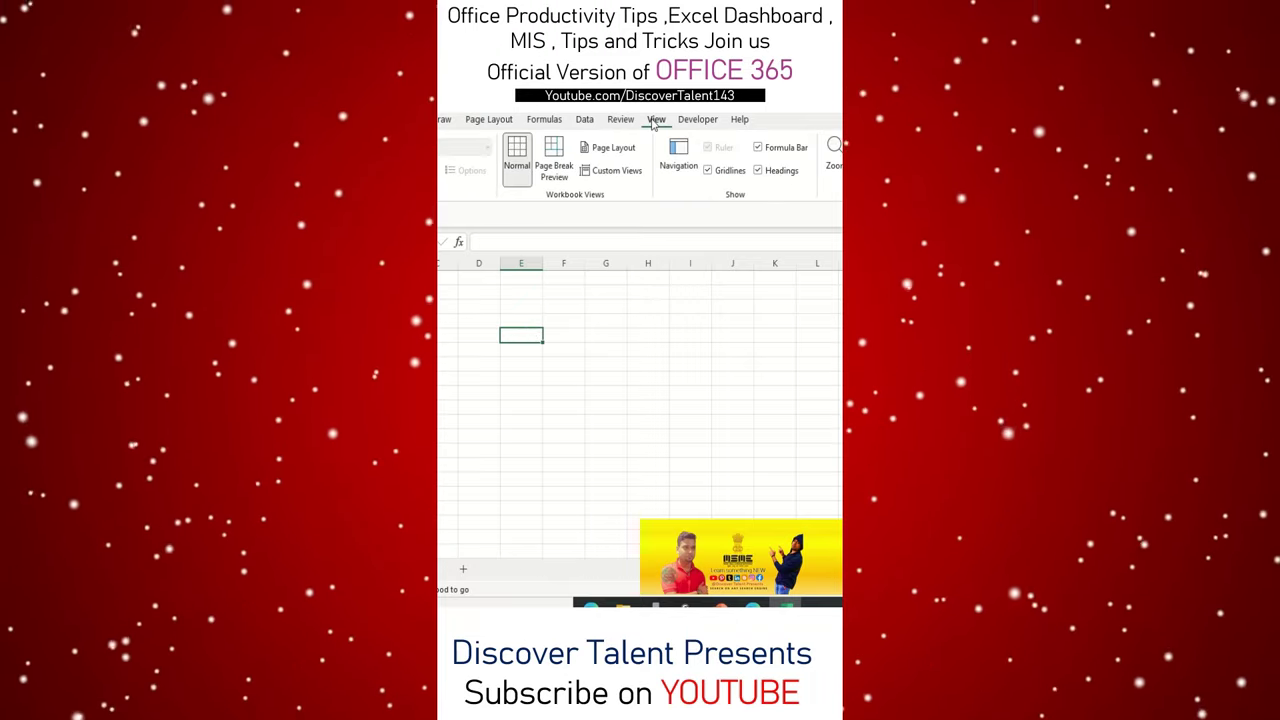
{"action": "left_click", "coordinate": [758, 171]}
{"action": "left_click", "coordinate": [759, 148]}
{"action": "left_click", "coordinate": [735, 172]}
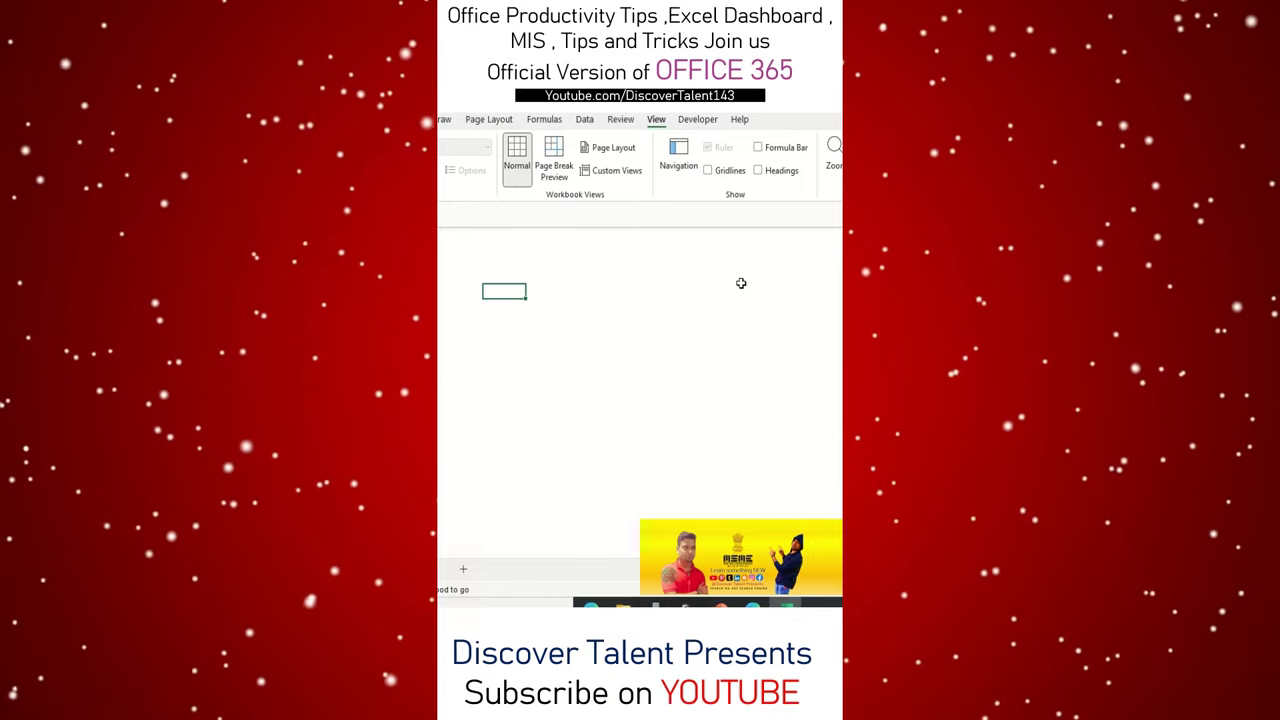
Show the gridlines, headings and formula bar again
{"action": "left_click", "coordinate": [708, 170]}
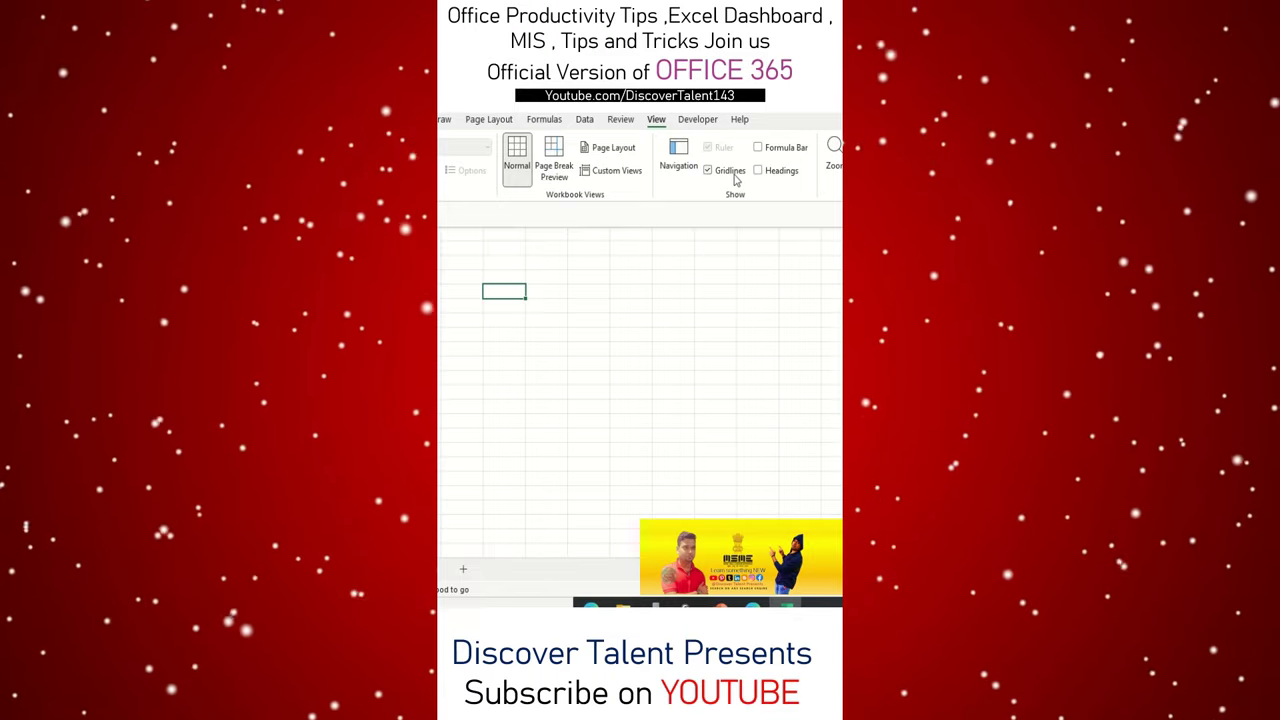
{"action": "left_click", "coordinate": [775, 176]}
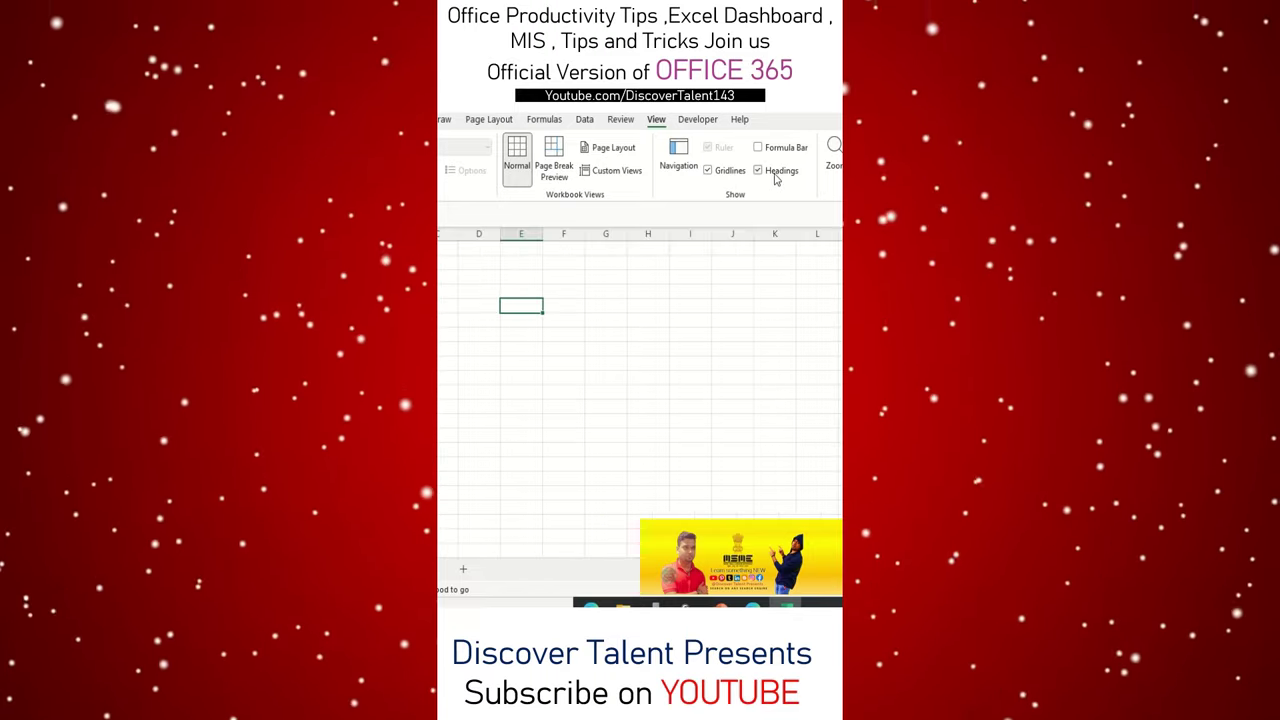
{"action": "left_click", "coordinate": [778, 150]}
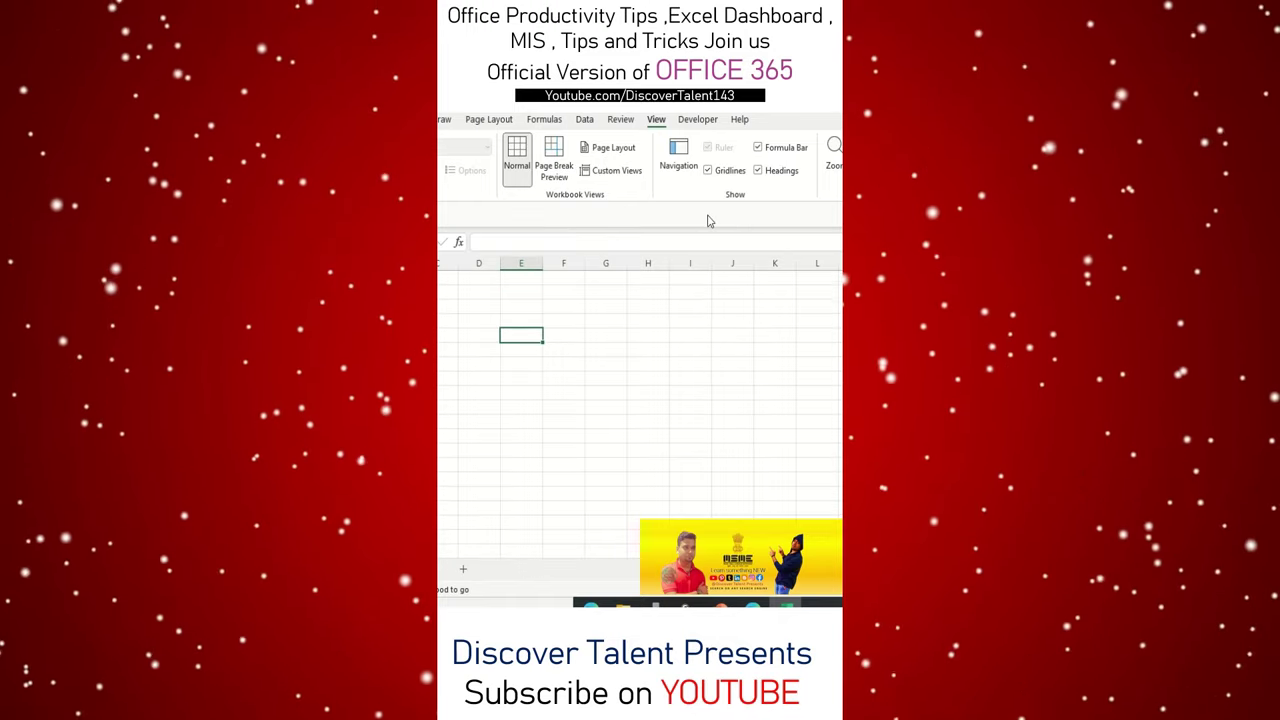
{"action": "left_click", "coordinate": [488, 294]}
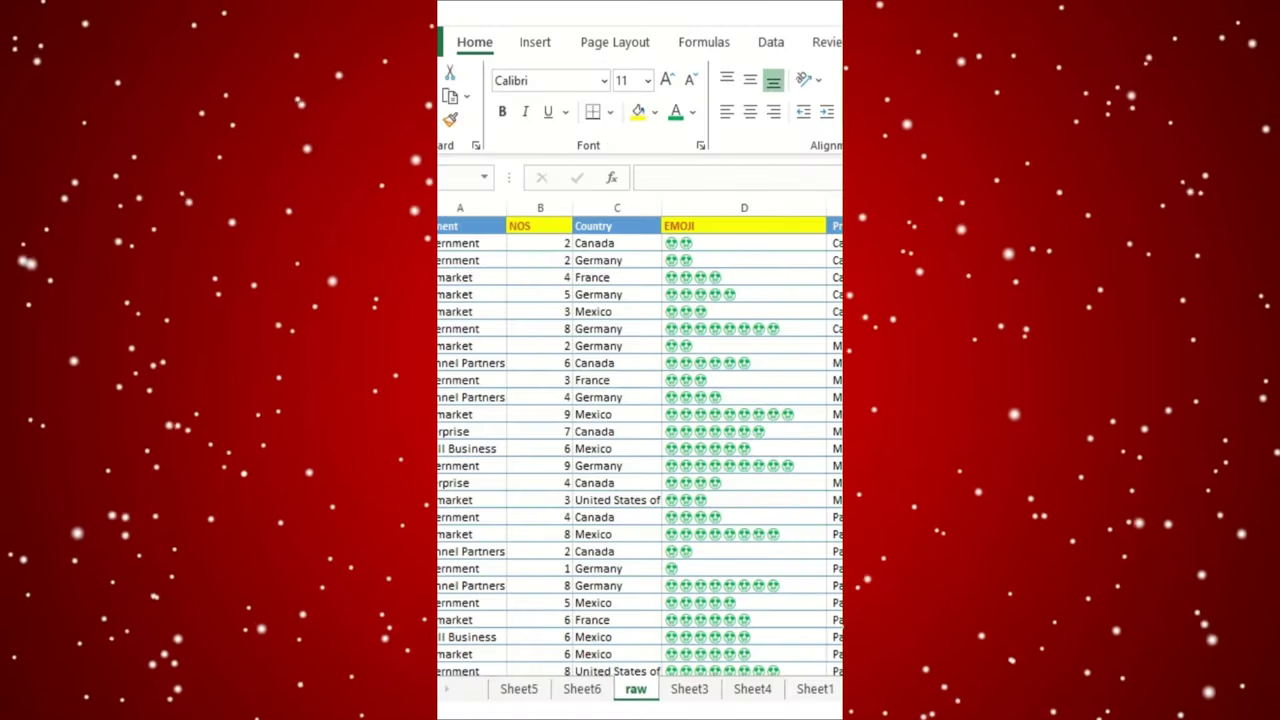
Look through the EMOJI column on the raw sheet and clear its existing REPT formulas
{"action": "scroll", "coordinate": [640, 450], "scroll_direction": "down", "scroll_amount": 10}
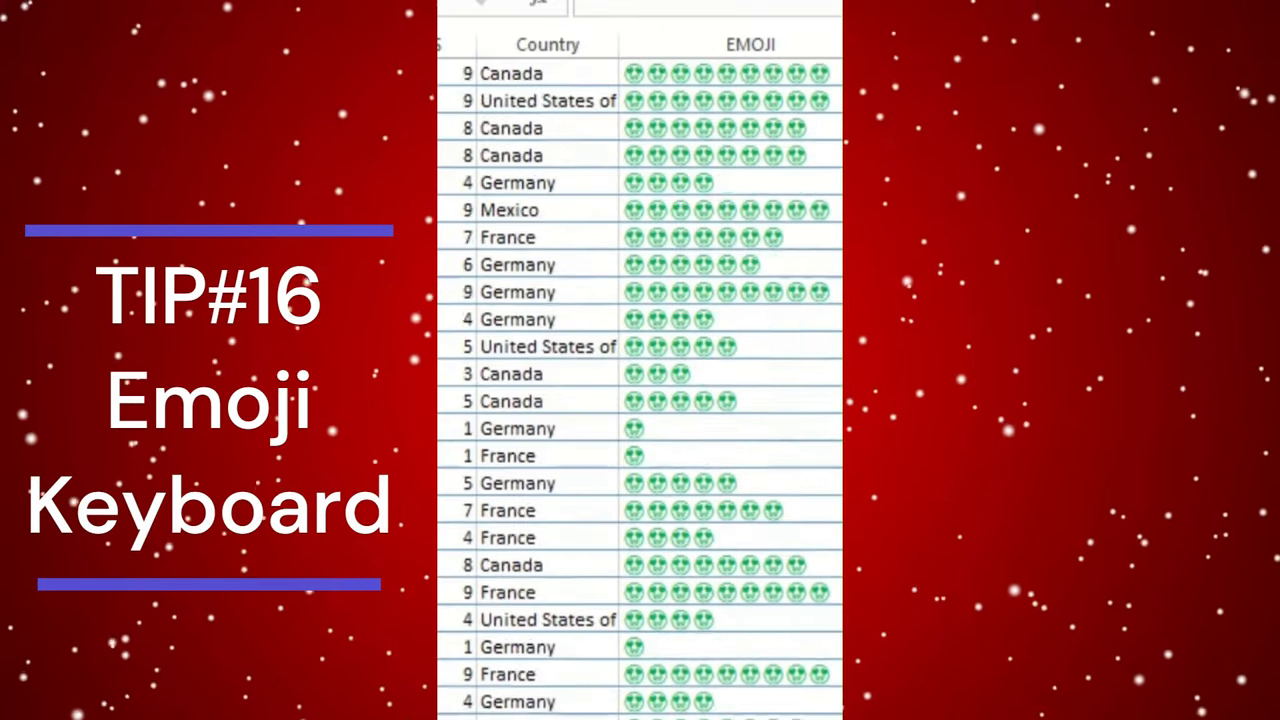
{"action": "scroll", "coordinate": [640, 645], "scroll_direction": "down", "scroll_amount": 6}
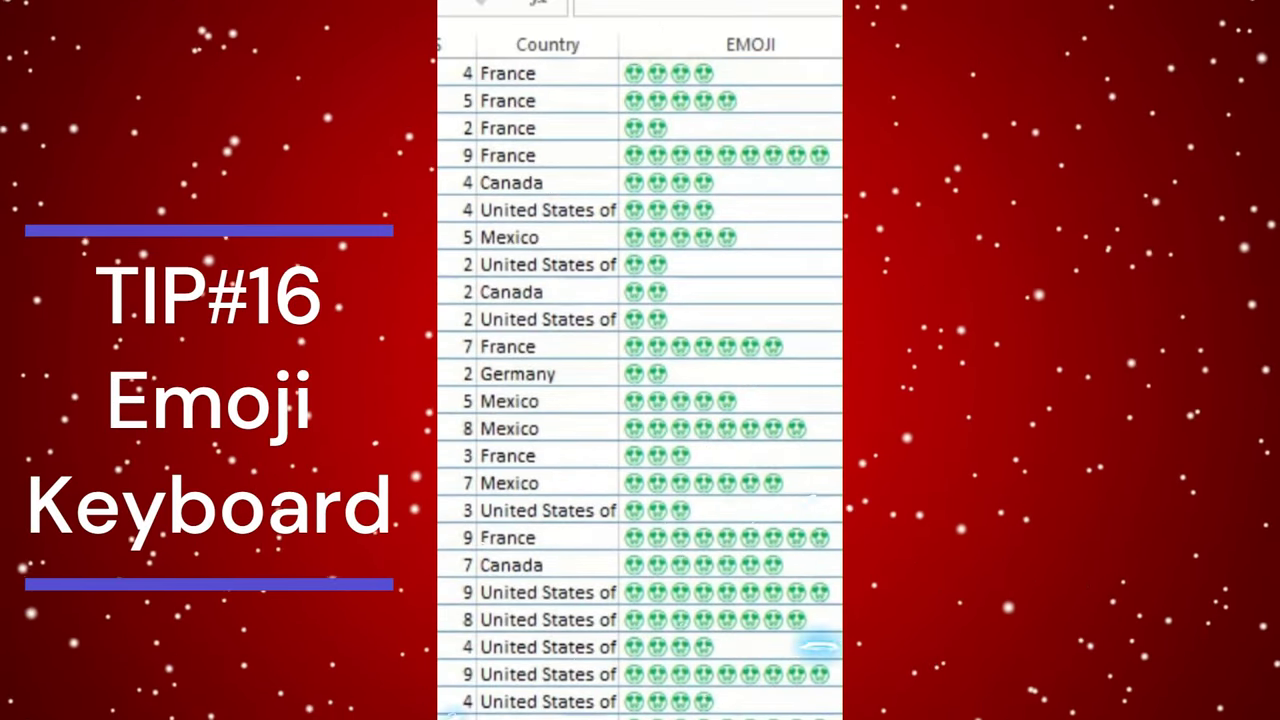
{"action": "left_click", "coordinate": [771, 645]}
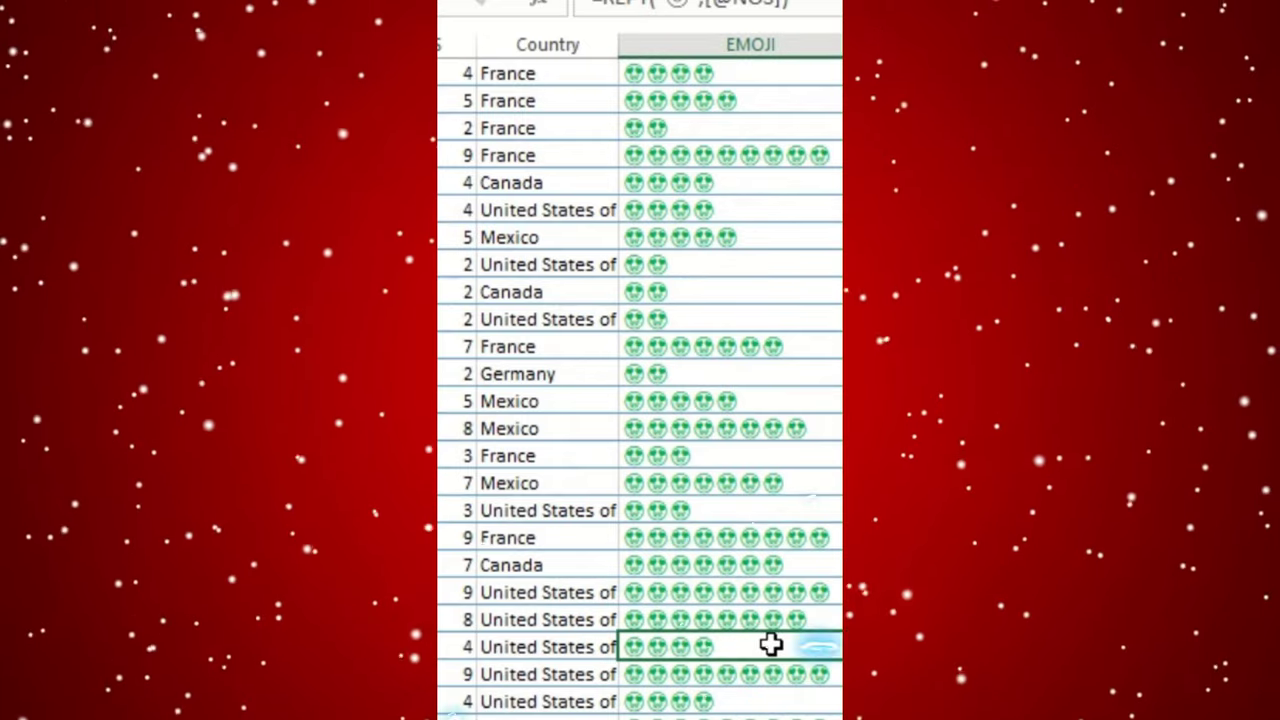
{"action": "key", "text": "ctrl+Up"}
{"action": "key", "text": "ctrl+shift+Down"}
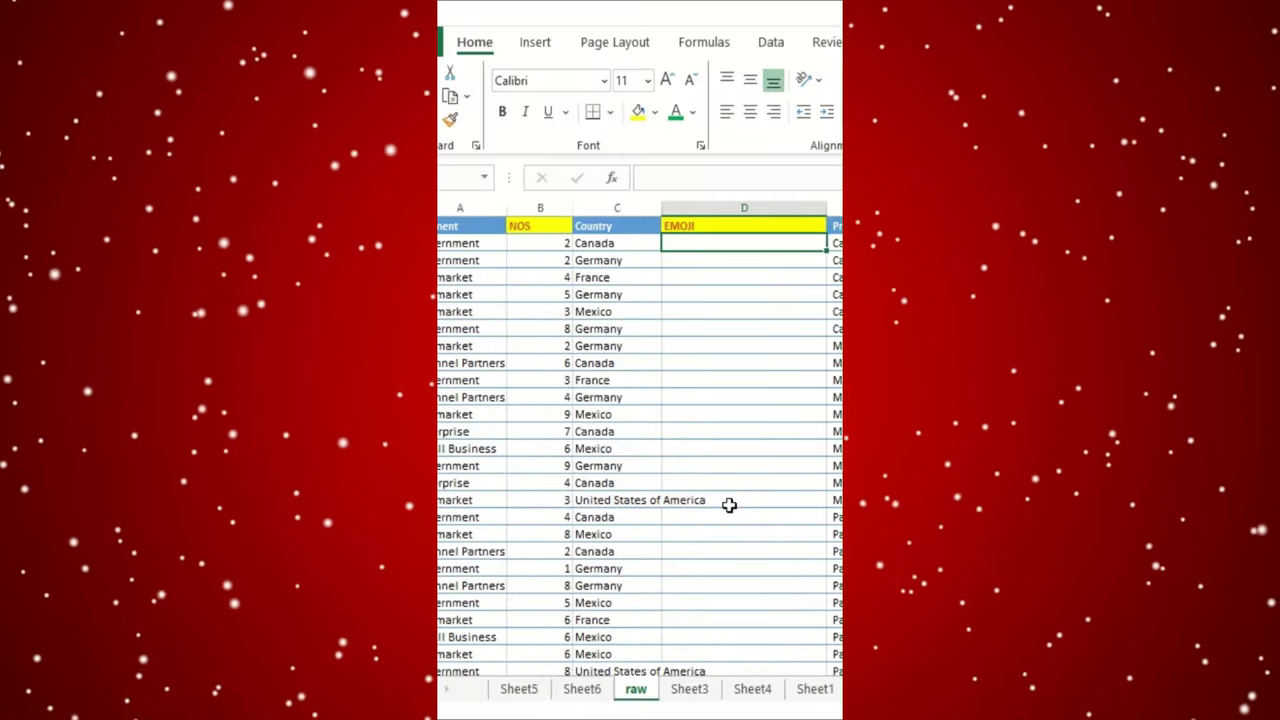
Bring up the emoji picker over the empty EMOJI column, browse its smiley faces and close it
{"action": "key", "text": "super+period"}
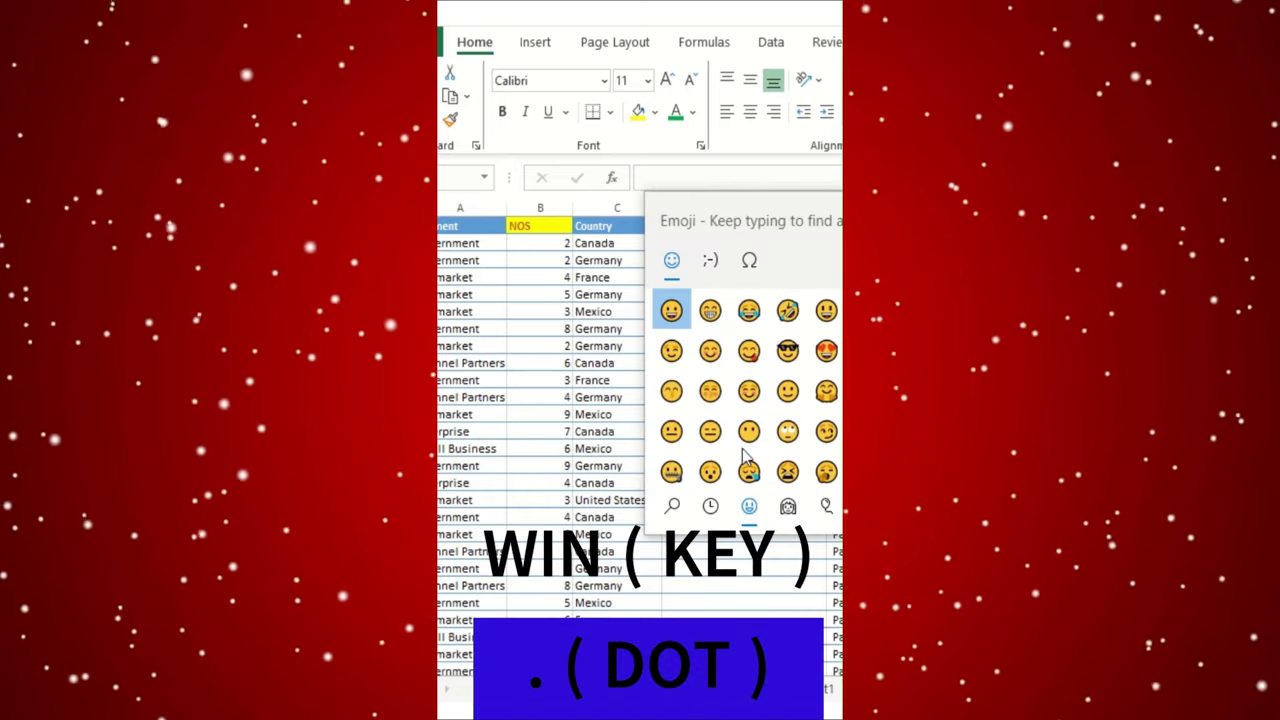
{"action": "left_click_drag", "start_coordinate": [768, 215], "coordinate": [676, 312]}
{"action": "scroll", "coordinate": [770, 462], "scroll_direction": "down", "scroll_amount": 3}
{"action": "scroll", "coordinate": [770, 462], "scroll_direction": "down", "scroll_amount": 6}
{"action": "scroll", "coordinate": [775, 497], "scroll_direction": "up", "scroll_amount": 4}
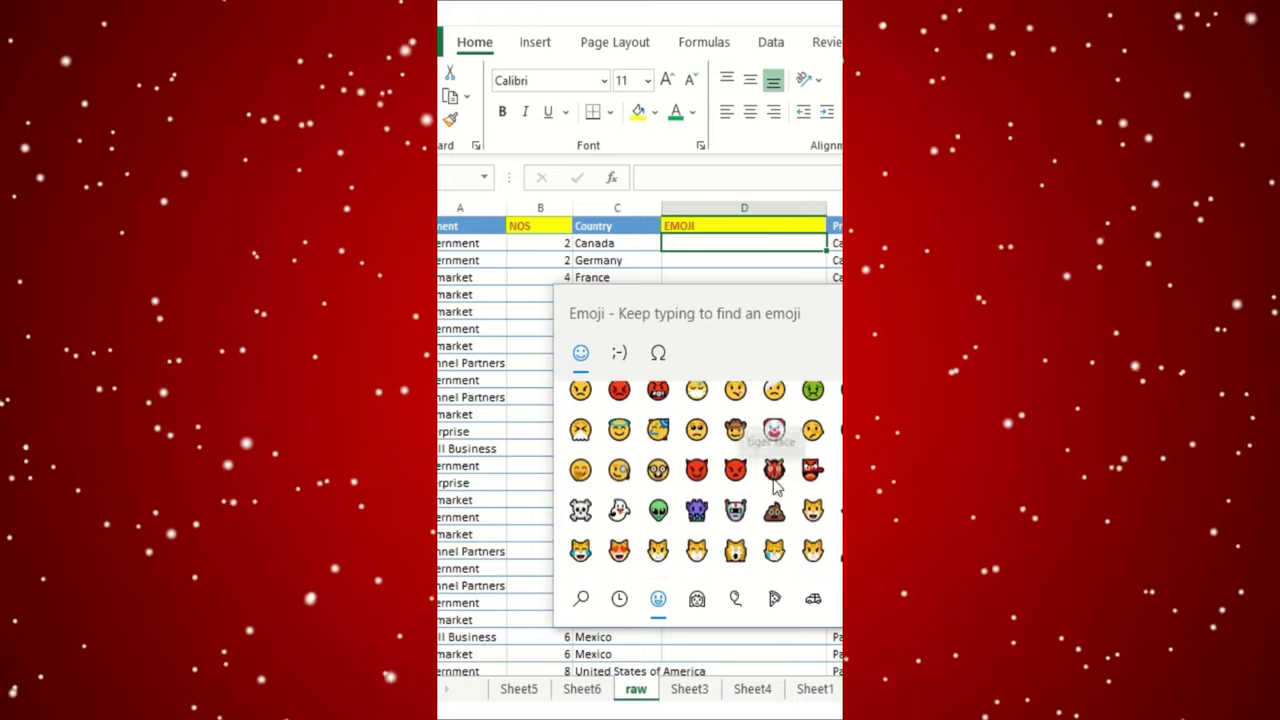
{"action": "scroll", "coordinate": [775, 497], "scroll_direction": "up", "scroll_amount": 5}
{"action": "scroll", "coordinate": [778, 505], "scroll_direction": "down", "scroll_amount": 4}
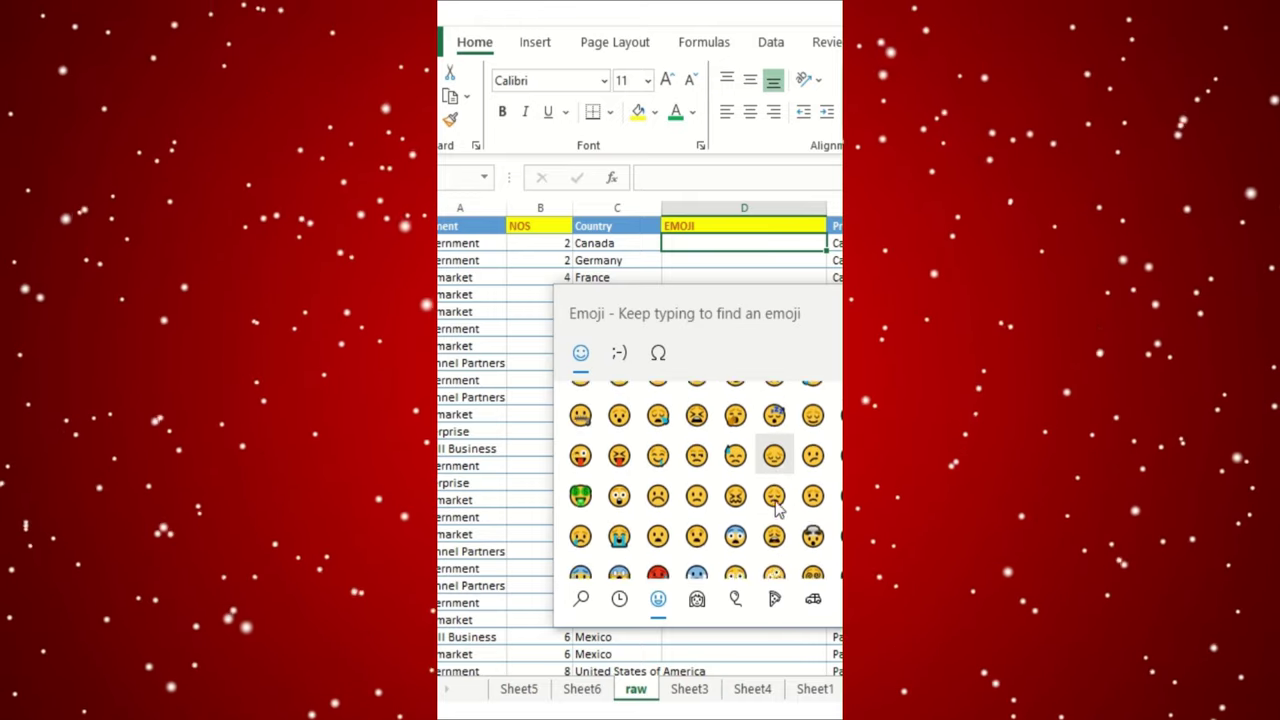
{"action": "key", "text": "Escape"}
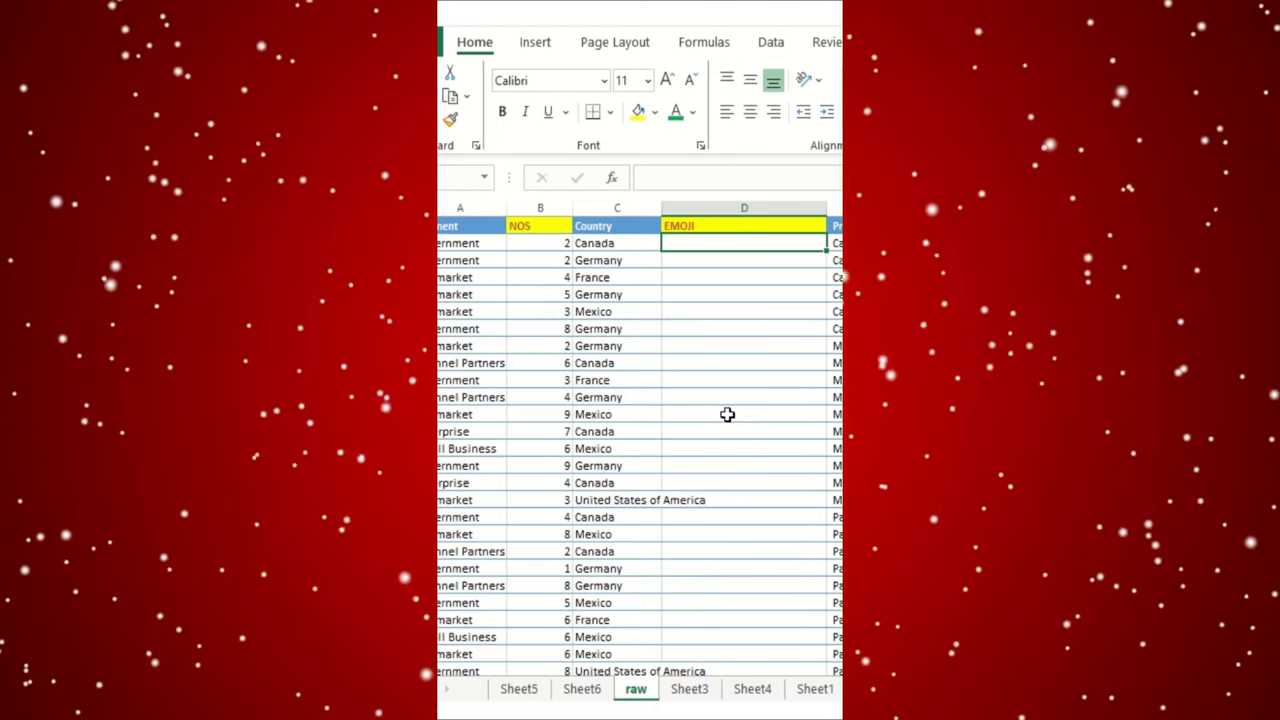
Begin a REPT formula in the first EMOJI cell with a single clown face emoji in quotes as its text
{"action": "type", "text": "="}
{"action": "type", "text": "REPT"}
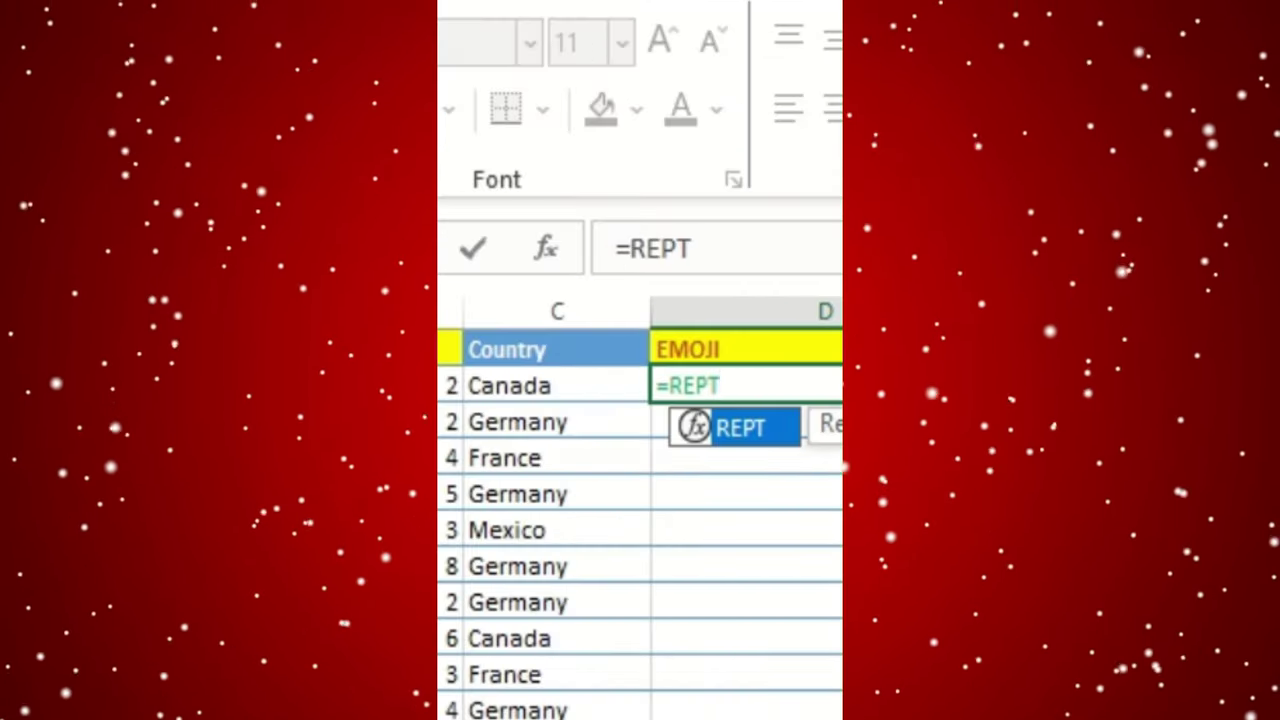
{"action": "type", "text": "("}
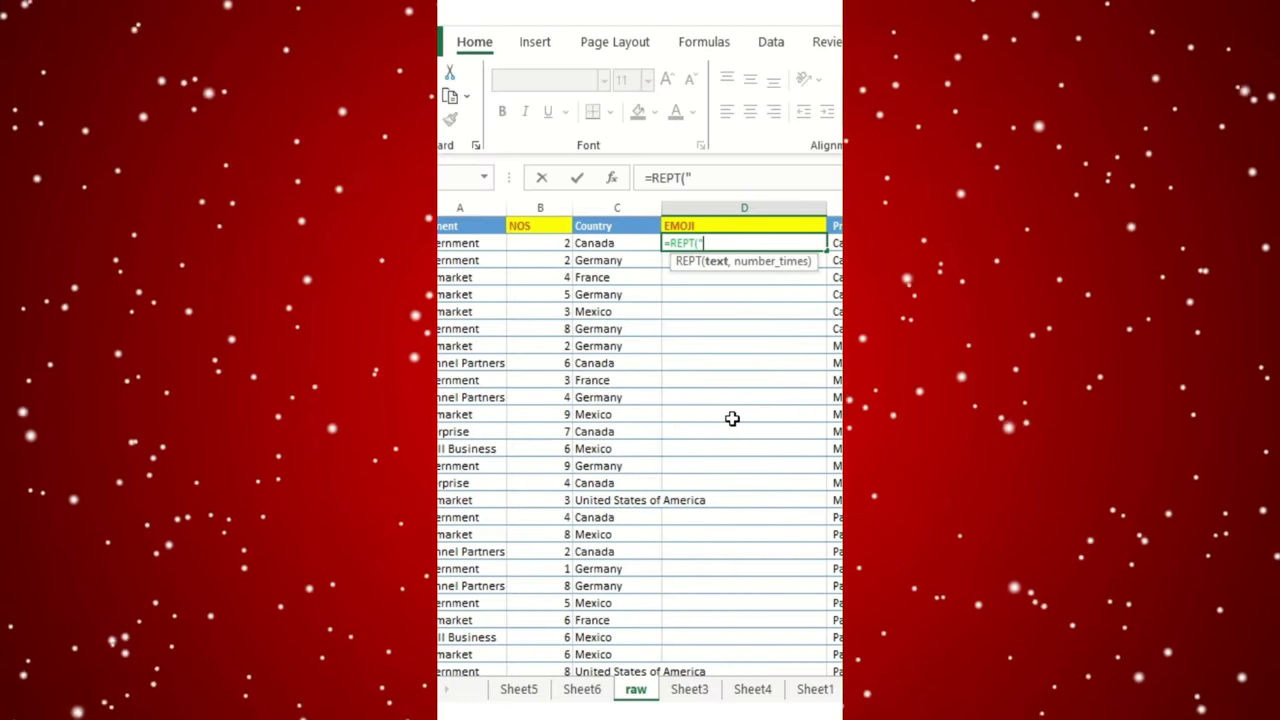
{"action": "key", "text": "super+period"}
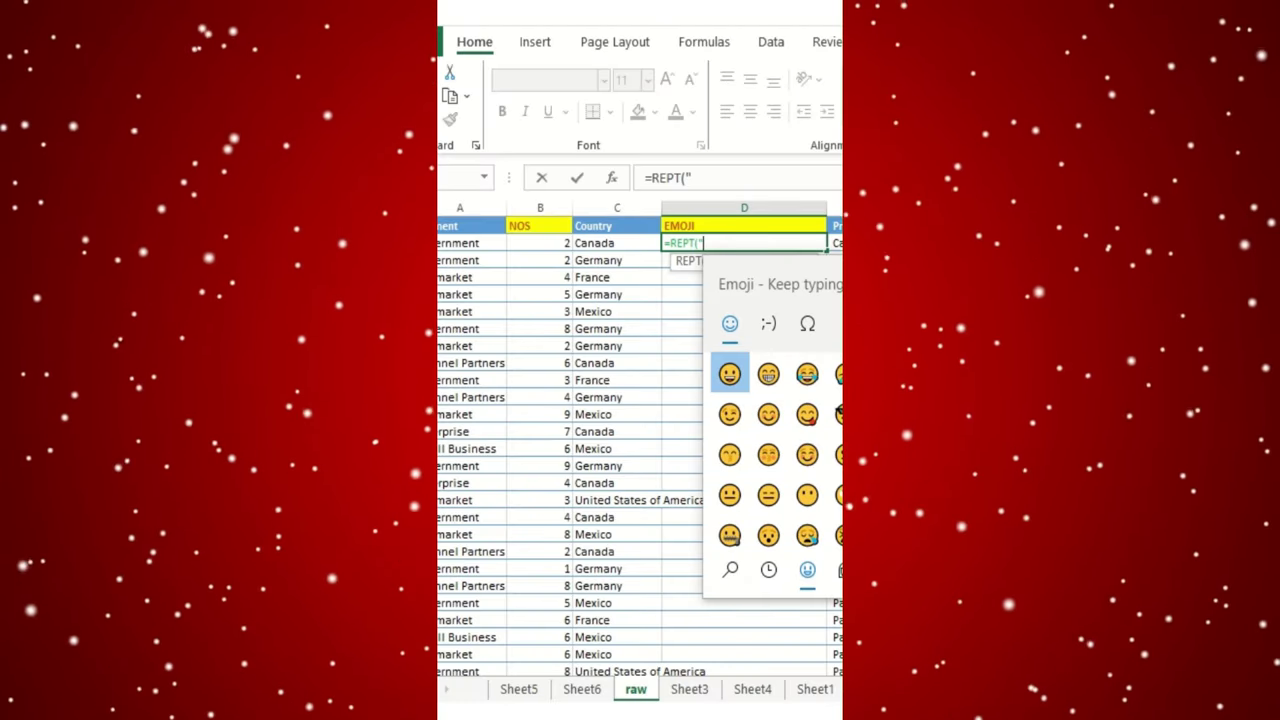
{"action": "left_click_drag", "start_coordinate": [799, 271], "coordinate": [625, 275]}
{"action": "scroll", "coordinate": [737, 497], "scroll_direction": "down", "scroll_amount": 2}
{"action": "scroll", "coordinate": [737, 497], "scroll_direction": "down", "scroll_amount": 5}
{"action": "double_click", "coordinate": [748, 456]}
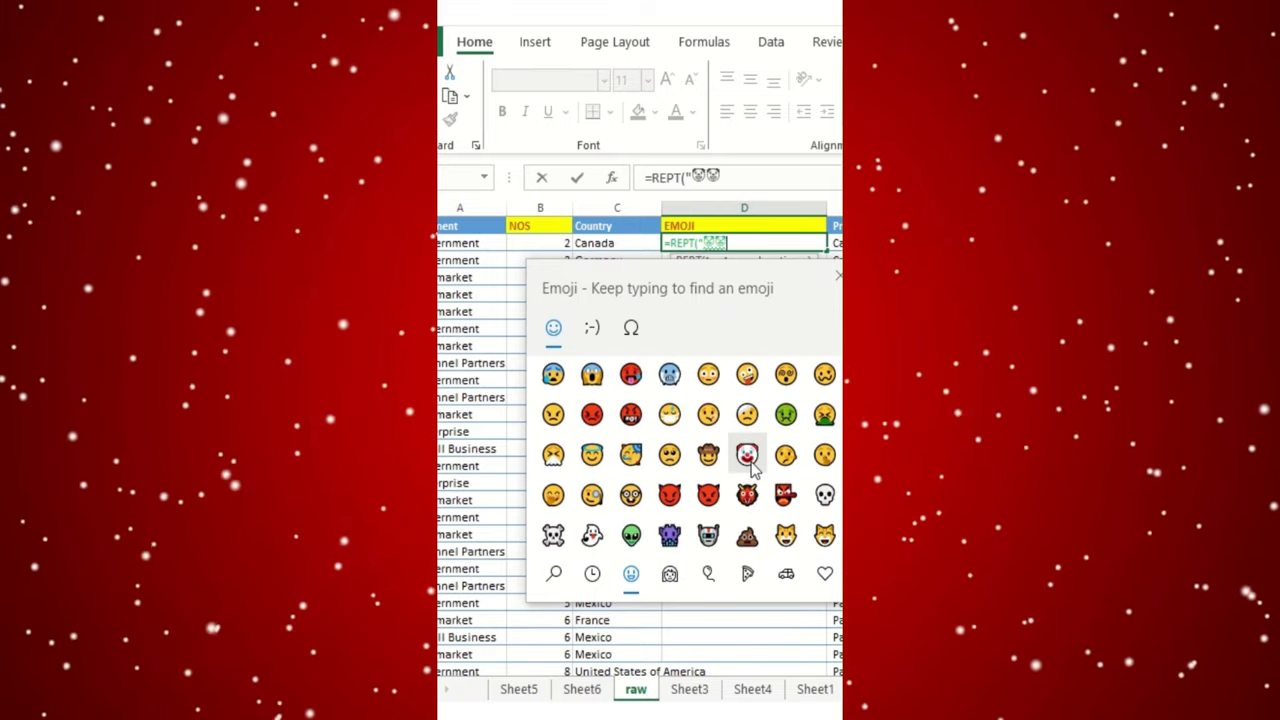
{"action": "left_click", "coordinate": [733, 177]}
{"action": "key", "text": "BackSpace"}
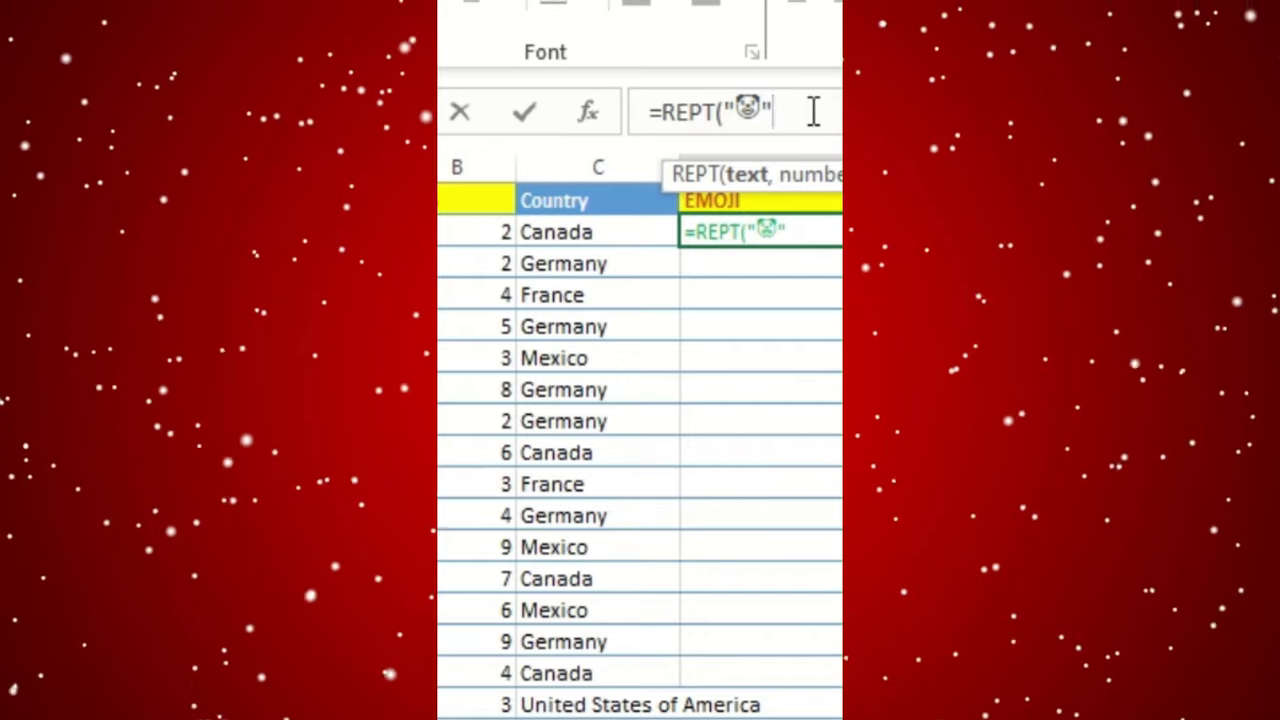
{"action": "type", "text": ","}
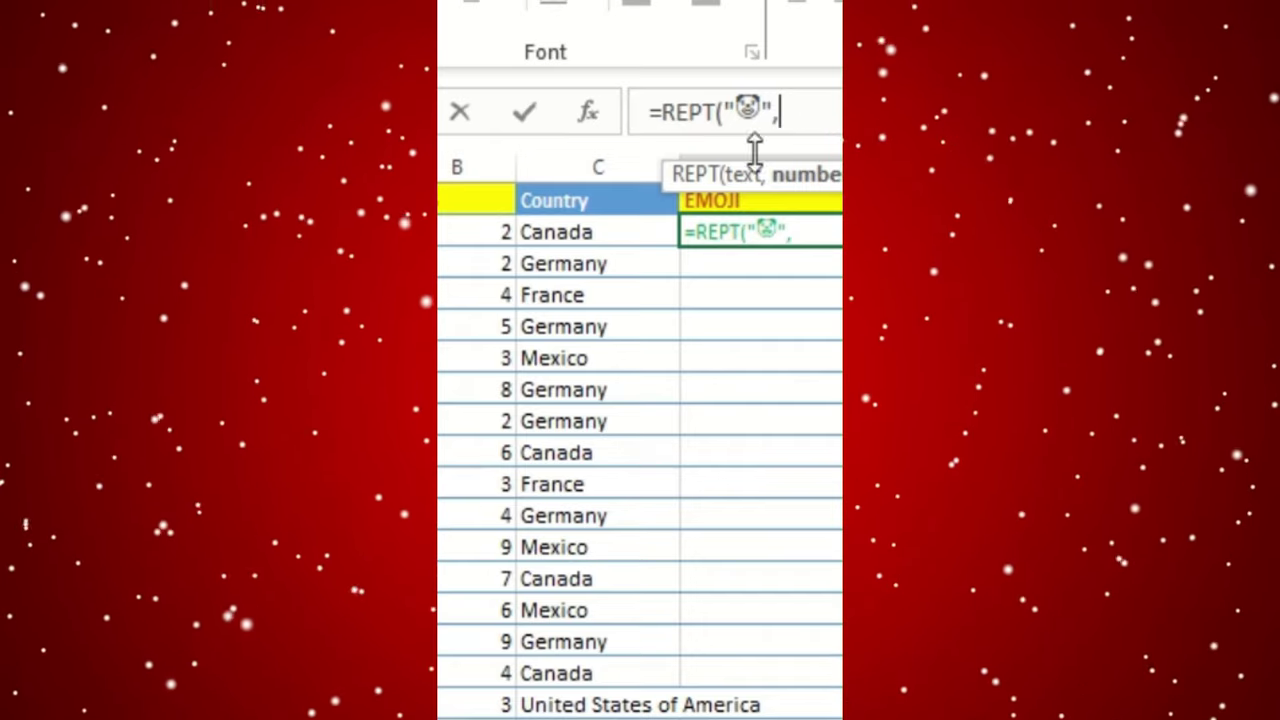
{"action": "left_click", "coordinate": [480, 229]}
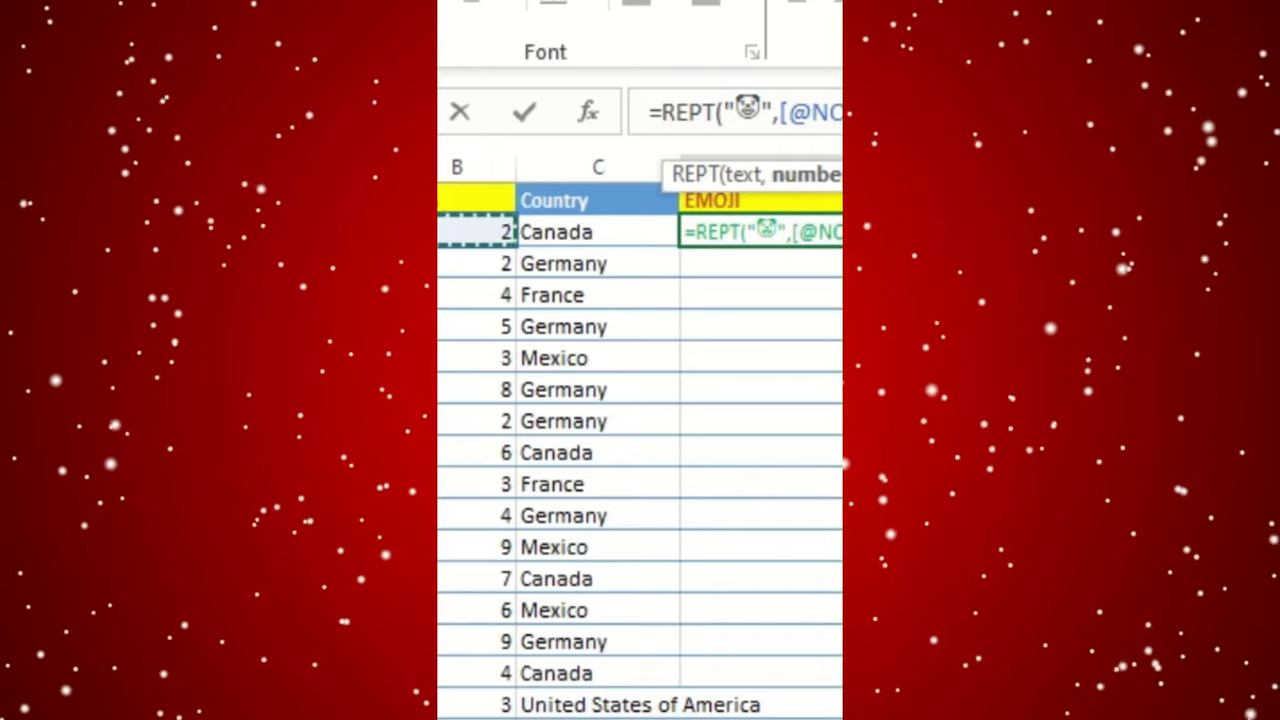
{"action": "type", "text": ")"}
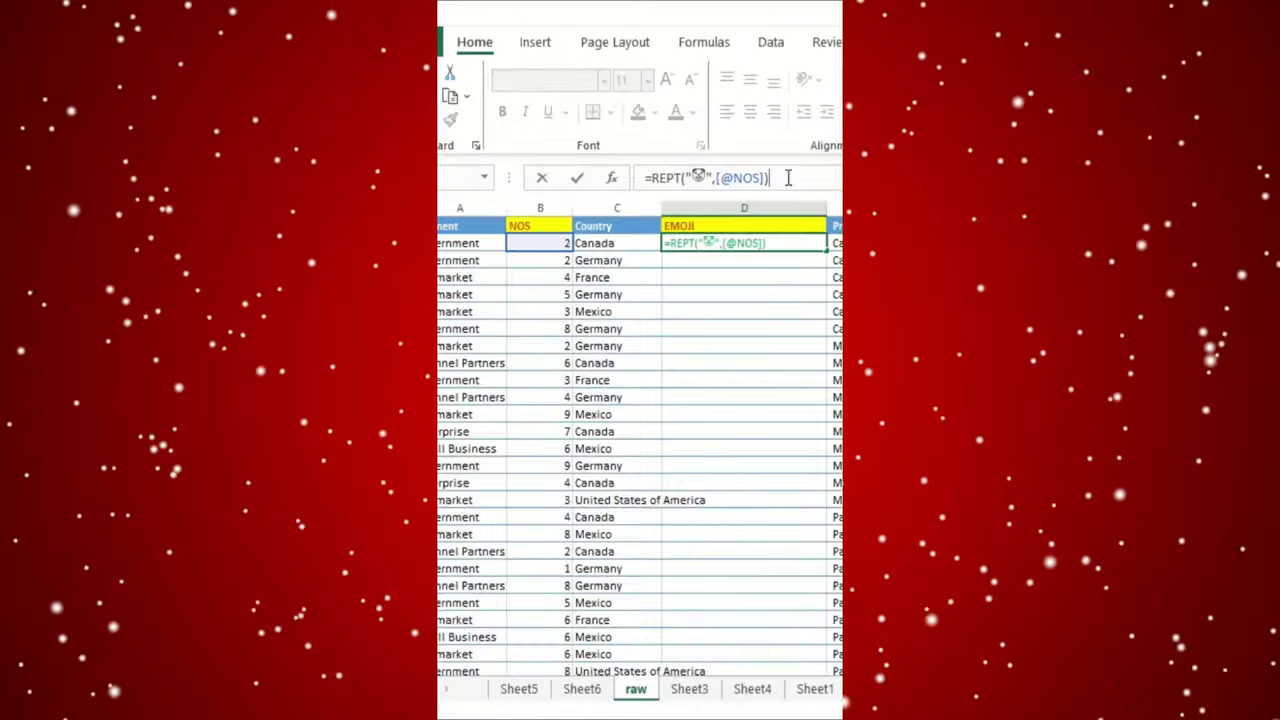
{"action": "key", "text": "Return"}
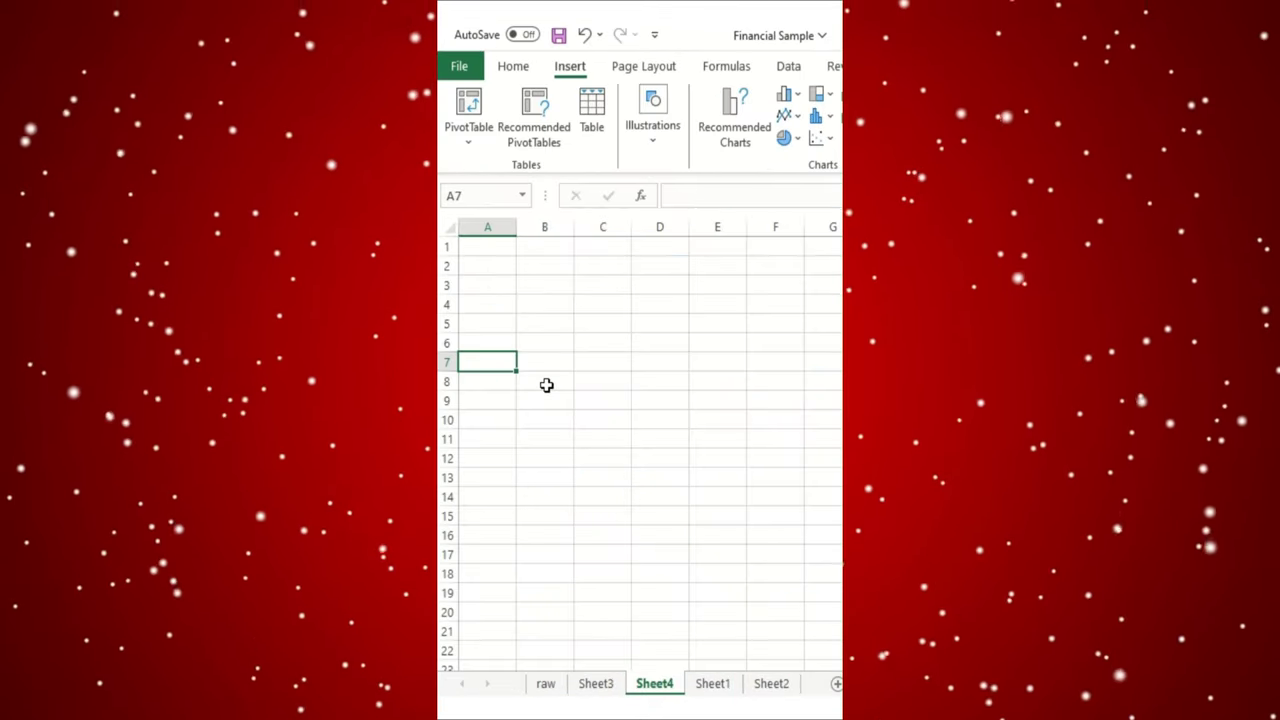
Paste the product sales data into Sheet4 at A7 and make the header row A7:E7 bold
{"action": "key", "text": "ctrl+v"}
{"action": "left_click", "coordinate": [546, 383]}
{"action": "left_click_drag", "start_coordinate": [500, 366], "coordinate": [706, 373]}
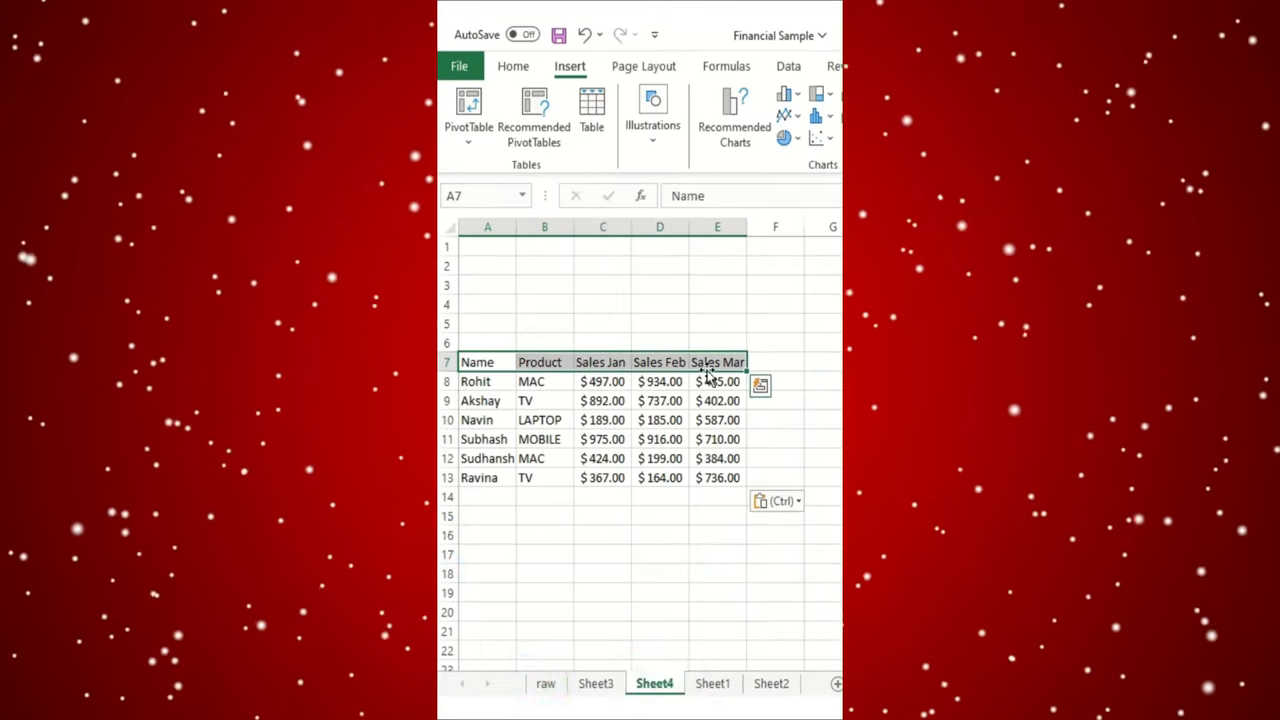
{"action": "key", "text": "ctrl+b"}
Copy the bold header row A7:E7 to row 3, starting at cell A3
{"action": "key", "text": "ctrl+c"}
{"action": "left_click", "coordinate": [487, 285]}
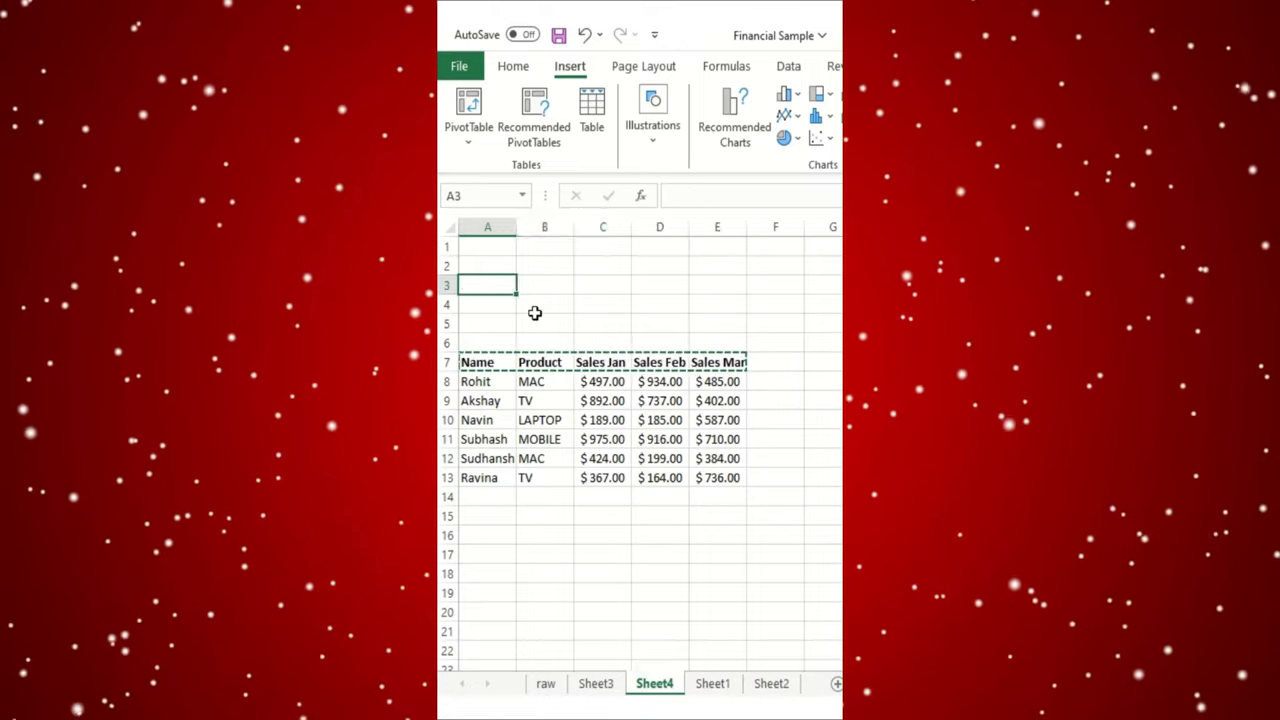
{"action": "key", "text": "ctrl+v"}
{"action": "left_click", "coordinate": [544, 342]}
Fill cells A1:A2 with yellow and insert a magnifying glass icon with a pulse line over them
{"action": "left_click_drag", "start_coordinate": [487, 246], "coordinate": [488, 258]}
{"action": "left_click", "coordinate": [513, 66]}
{"action": "left_click", "coordinate": [664, 133]}
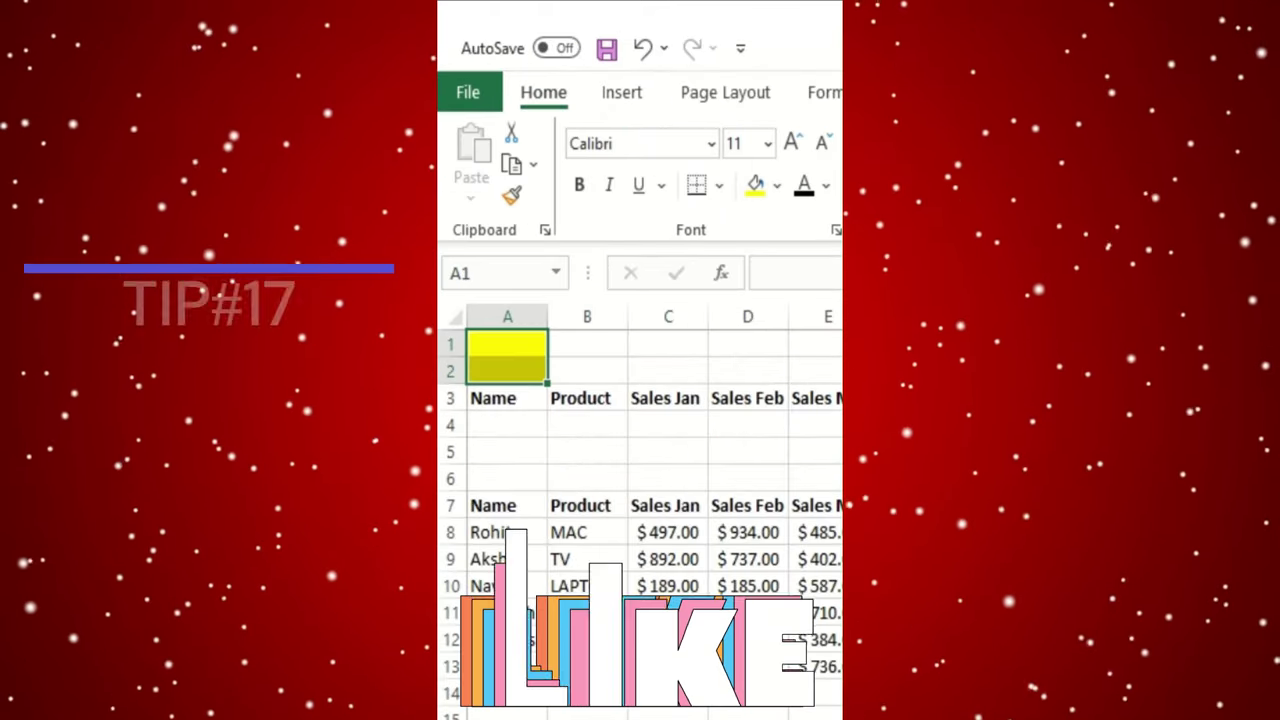
{"action": "left_click", "coordinate": [622, 92]}
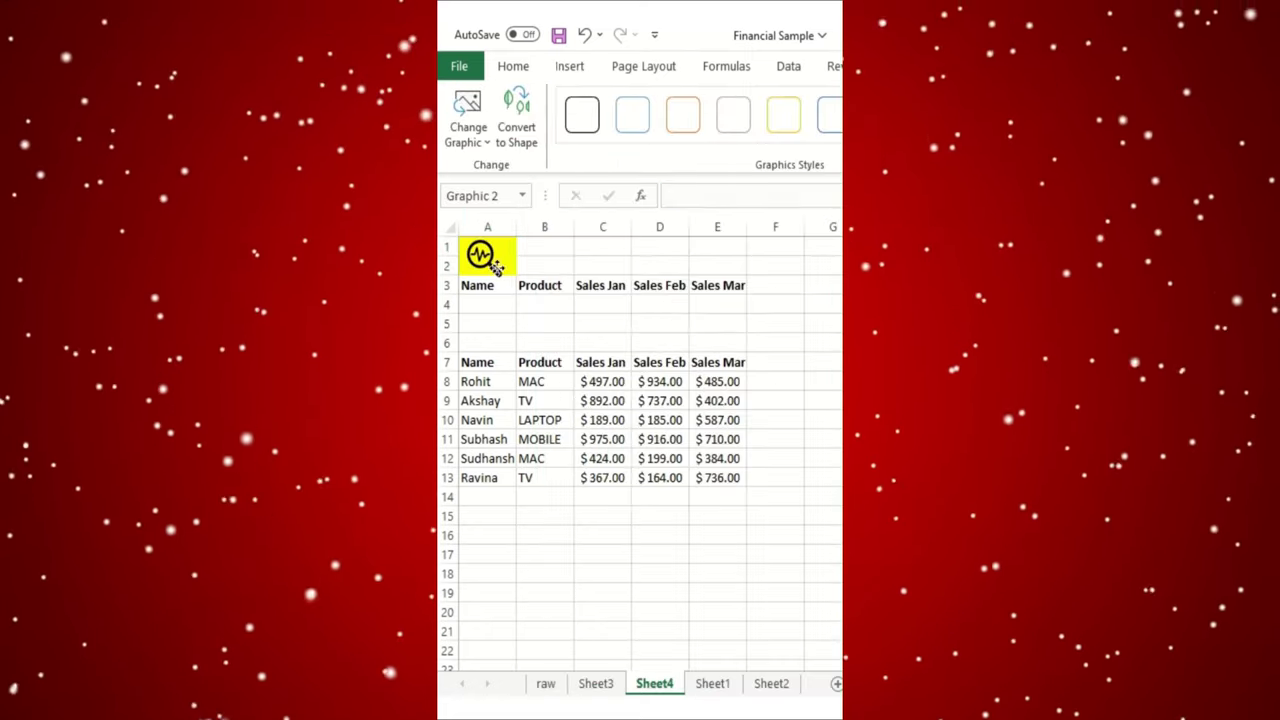
Merge cells B1:E2 and give the merged cell a List data validation with the source =$A$8:$A$13
{"action": "left_click_drag", "start_coordinate": [544, 247], "coordinate": [717, 265]}
{"action": "left_click", "coordinate": [769, 134]}
{"action": "left_click", "coordinate": [788, 66]}
{"action": "key", "text": "alt+a"}
{"action": "key", "text": "v"}
{"action": "key", "text": "v"}
{"action": "left_click", "coordinate": [680, 347]}
{"action": "left_click", "coordinate": [560, 449]}
{"action": "left_click_drag", "start_coordinate": [570, 251], "coordinate": [722, 225]}
{"action": "left_click_drag", "start_coordinate": [476, 381], "coordinate": [476, 477]}
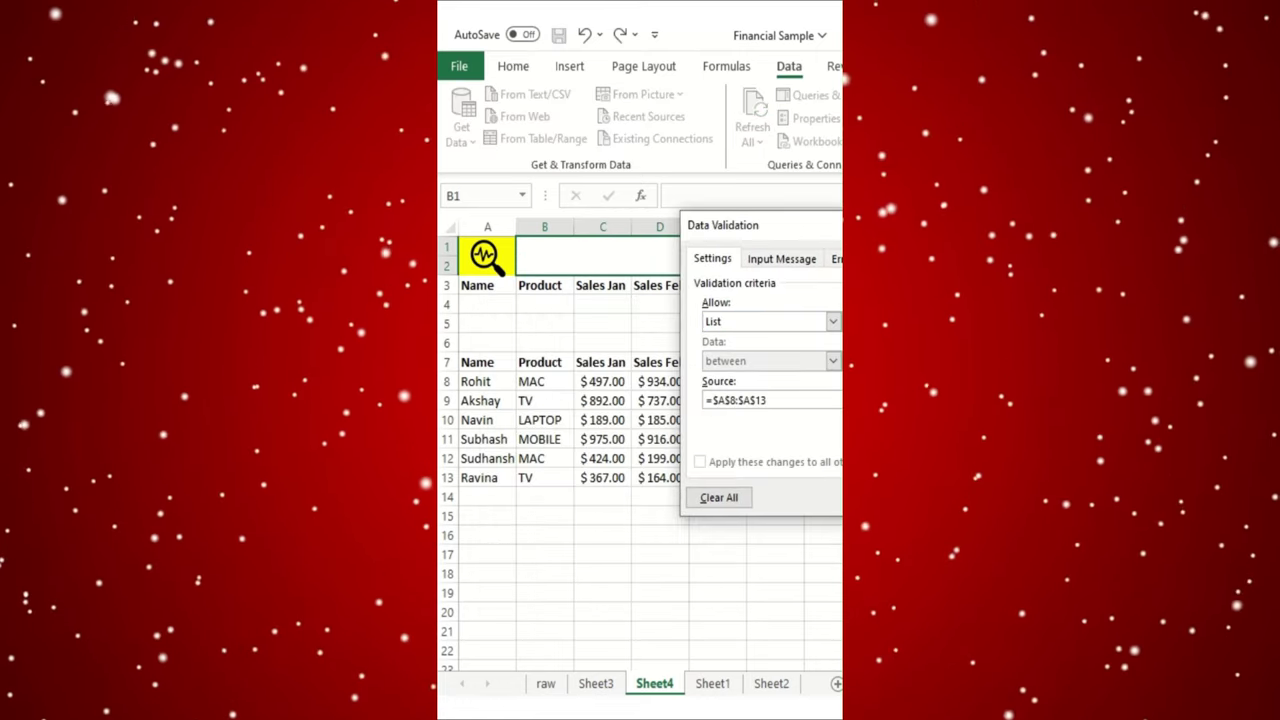
{"action": "key", "text": "Return"}
{"action": "key", "text": "alt+Down"}
Enter the formula =FILTER(A7:E13,A7:A13=B1,"NOT AVAILABLE") in cell A4
{"action": "left_click", "coordinate": [491, 304]}
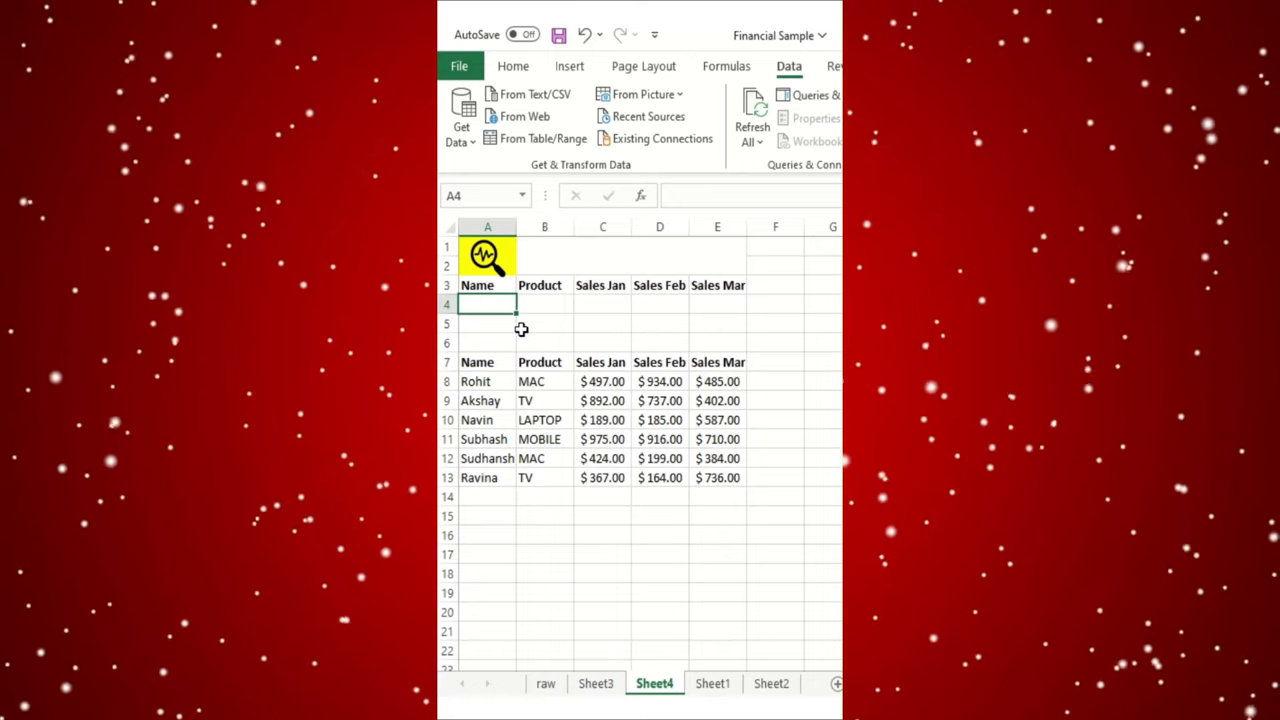
{"action": "type", "text": "=filter"}
{"action": "key", "text": "Tab"}
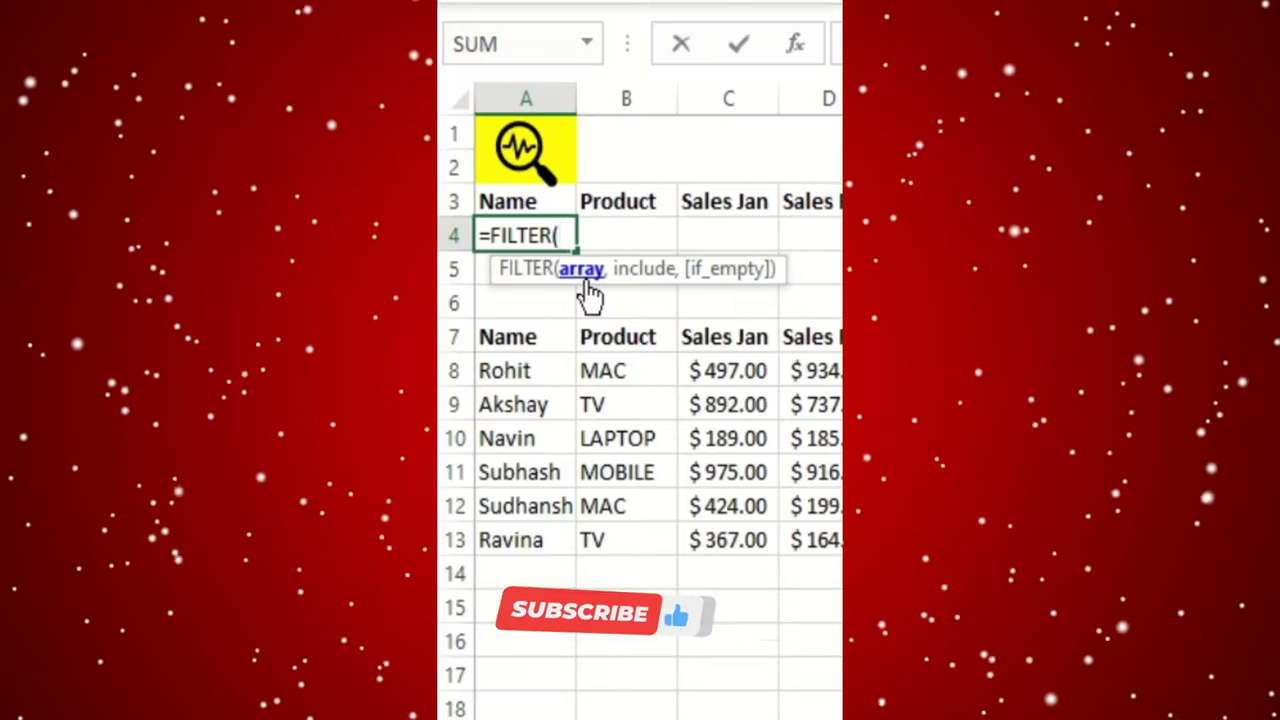
{"action": "left_click_drag", "start_coordinate": [497, 365], "coordinate": [717, 477]}
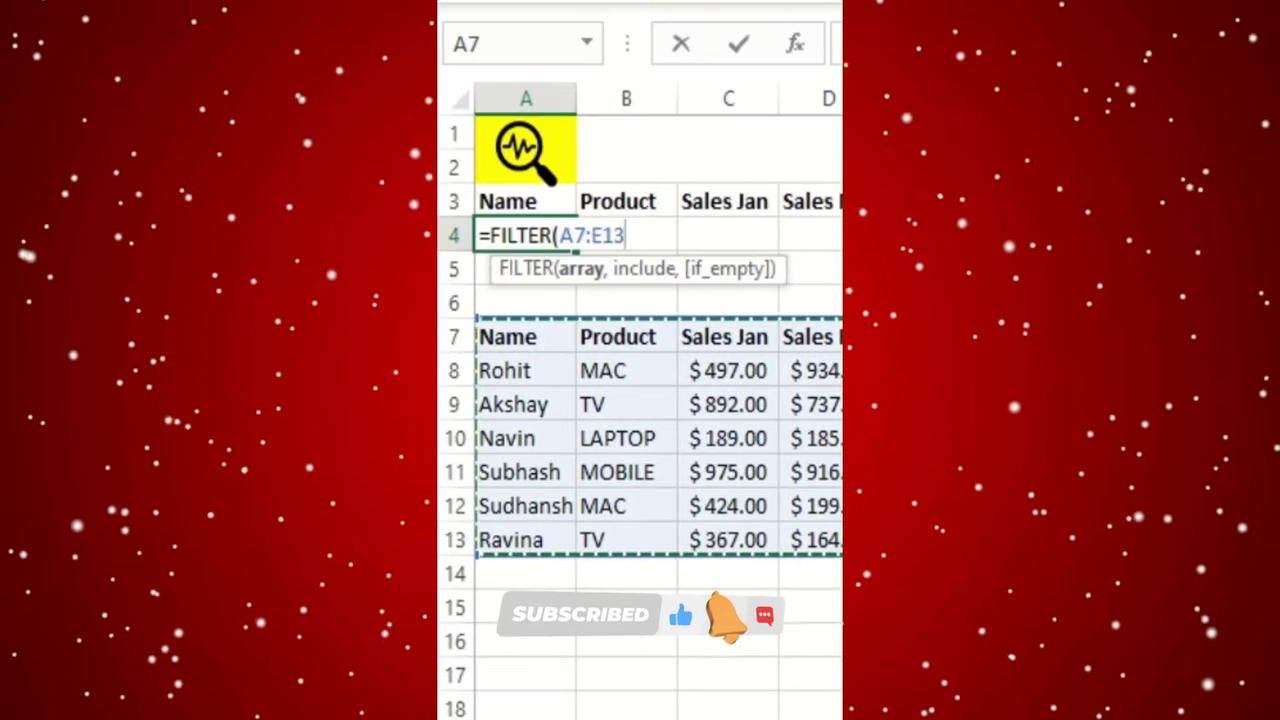
{"action": "type", "text": ","}
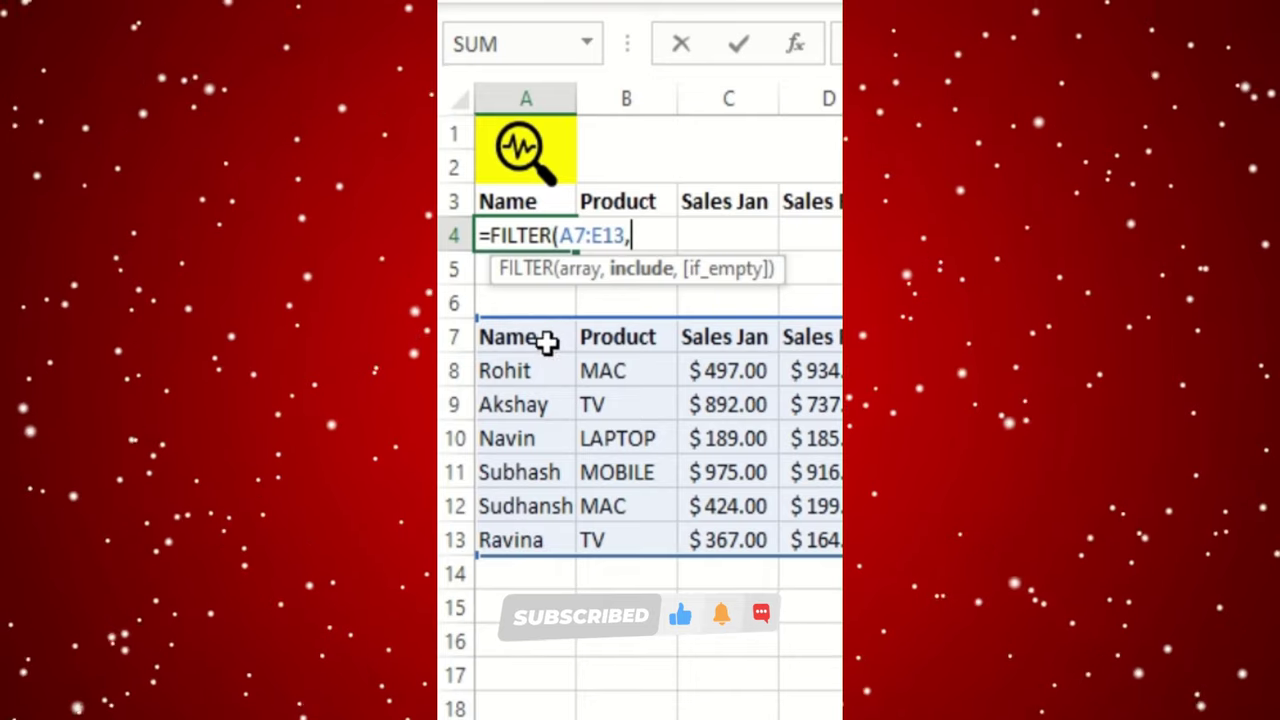
{"action": "left_click_drag", "start_coordinate": [527, 340], "coordinate": [545, 532]}
{"action": "type", "text": "="}
{"action": "left_click", "coordinate": [776, 149]}
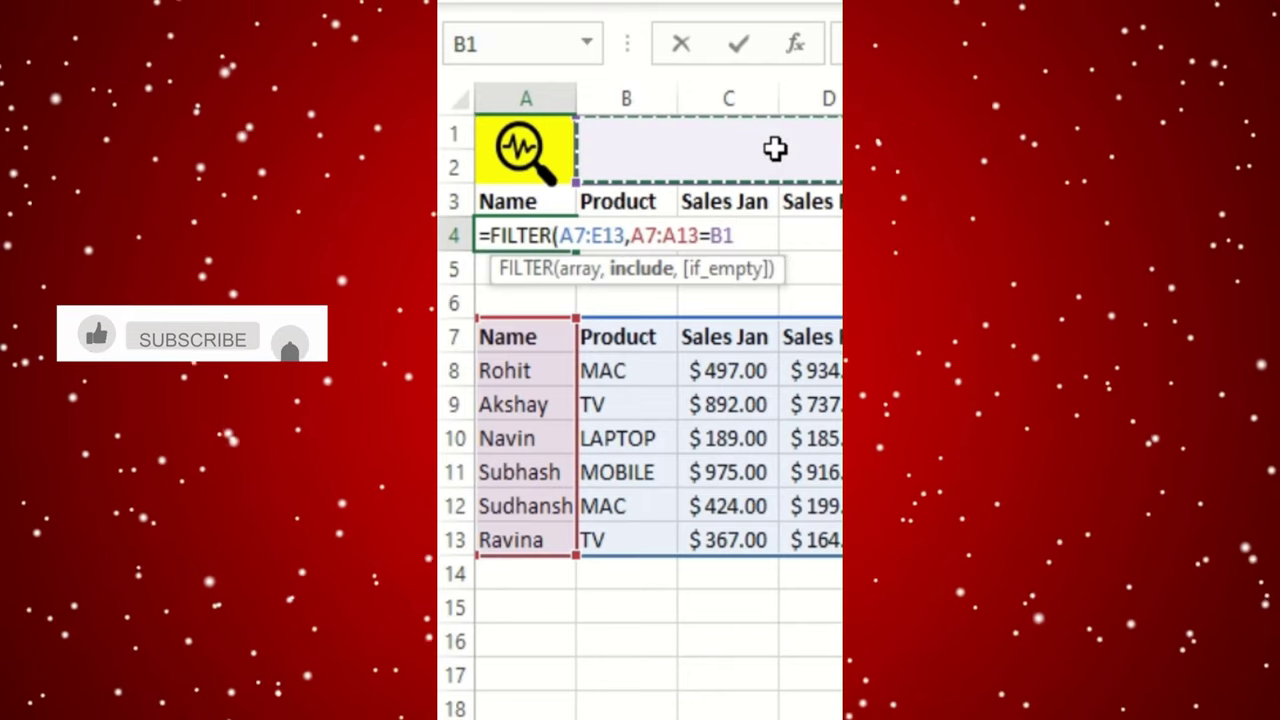
{"action": "type", "text": ",\"NOT AVAILABLE\""}
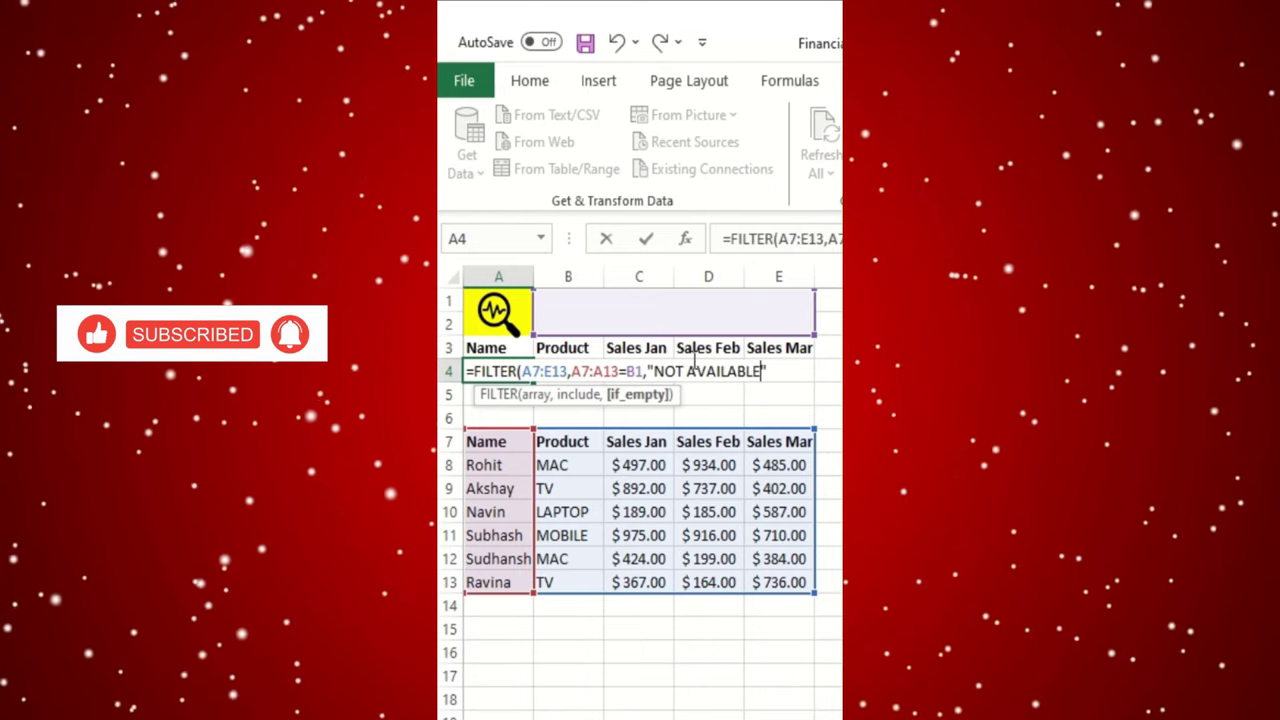
{"action": "key", "text": "Return"}
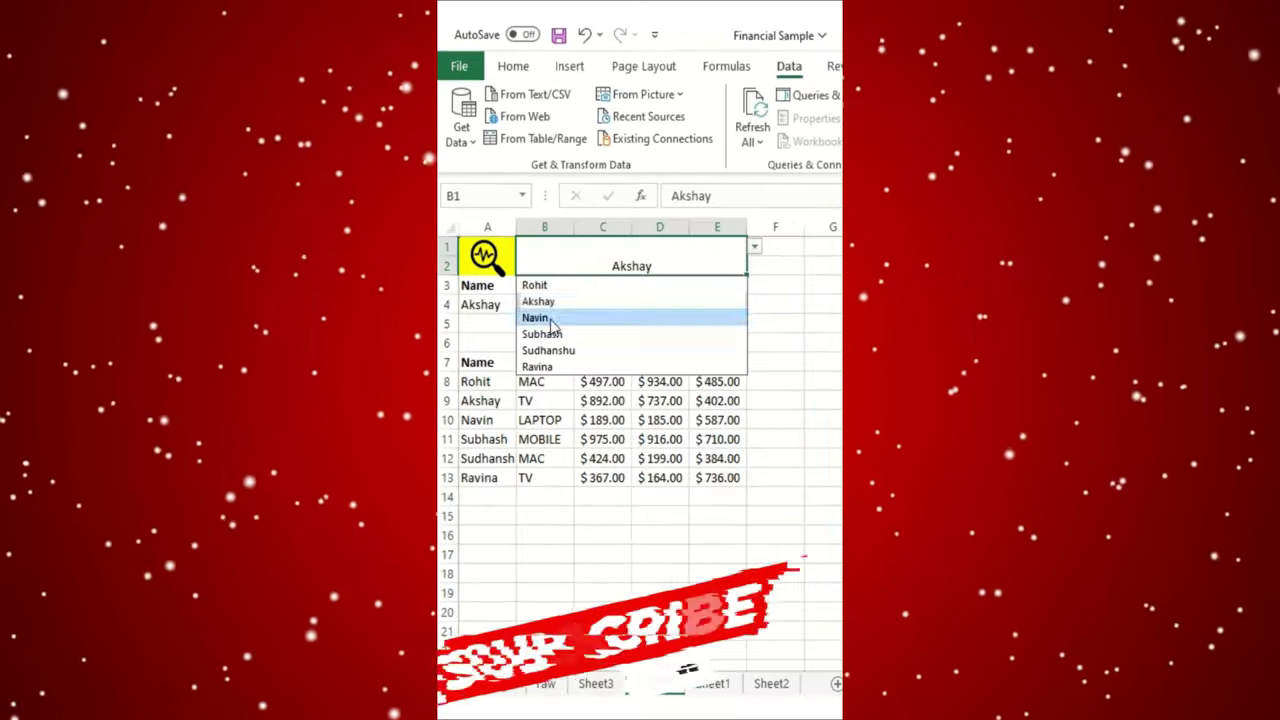
Test the lookup by choosing the third and then the fifth name from the validation list in B1
{"action": "left_click", "coordinate": [535, 317]}
{"action": "left_click", "coordinate": [754, 246]}
{"action": "left_click", "coordinate": [548, 350]}
{"action": "left_click", "coordinate": [754, 246]}
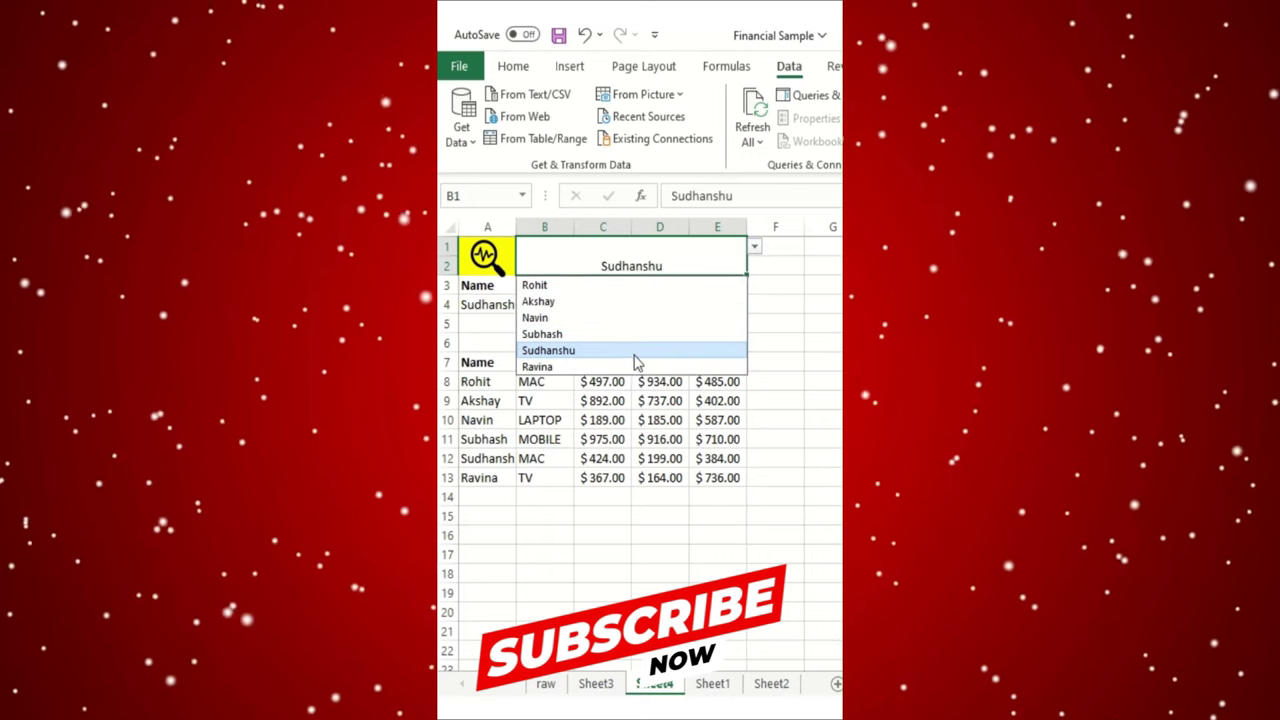
{"action": "left_click", "coordinate": [776, 323]}
Centre the contents of the lookup area and sales table, and fill A3:E4 with yellow
{"action": "left_click", "coordinate": [717, 497]}
{"action": "left_click_drag", "start_coordinate": [717, 497], "coordinate": [718, 304]}
{"action": "left_click", "coordinate": [513, 66]}
{"action": "left_click", "coordinate": [769, 132]}
{"action": "left_click", "coordinate": [651, 251]}
{"action": "left_click", "coordinate": [665, 132]}
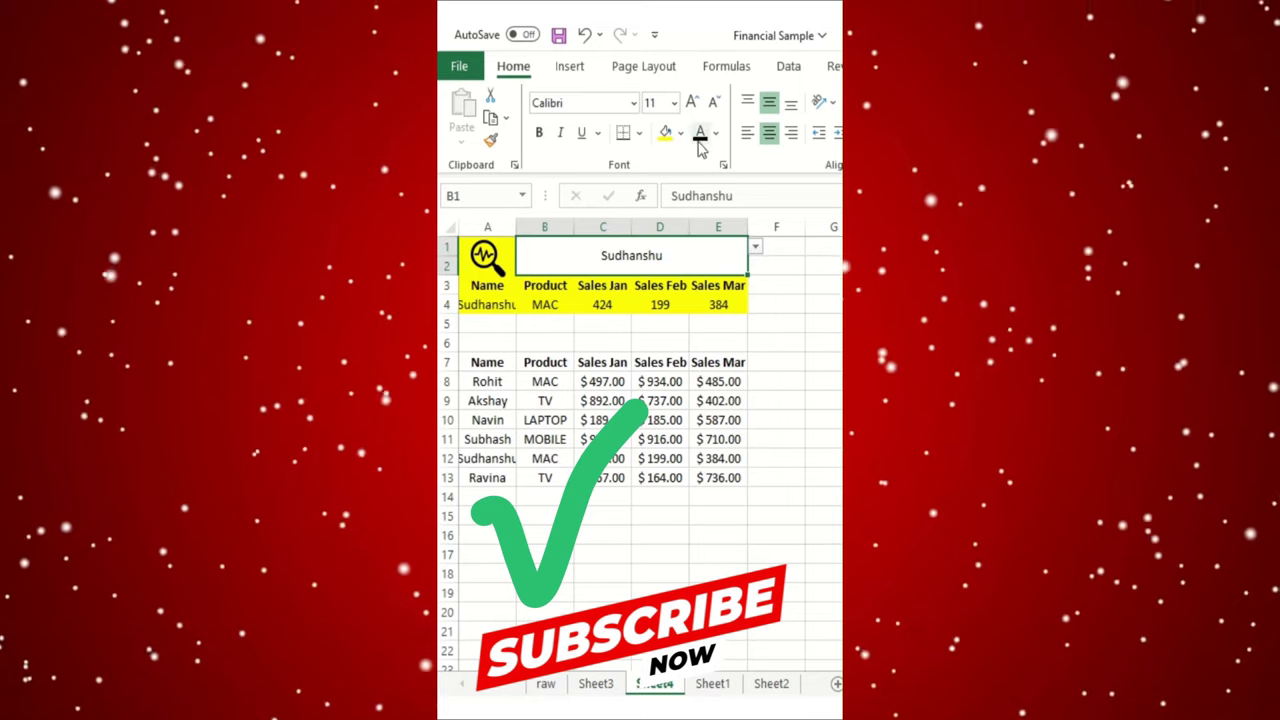
Fill the merged cell B1:E2 with blue and apply all borders to the sales table A7:E13
{"action": "left_click", "coordinate": [680, 132]}
{"action": "left_click", "coordinate": [764, 322]}
{"action": "left_click", "coordinate": [788, 300]}
{"action": "left_click_drag", "start_coordinate": [487, 362], "coordinate": [718, 478]}
{"action": "left_click", "coordinate": [638, 132]}
{"action": "left_click", "coordinate": [680, 396]}
Hide the gridlines on Sheet4
{"action": "left_click", "coordinate": [602, 535]}
{"action": "left_click", "coordinate": [840, 66]}
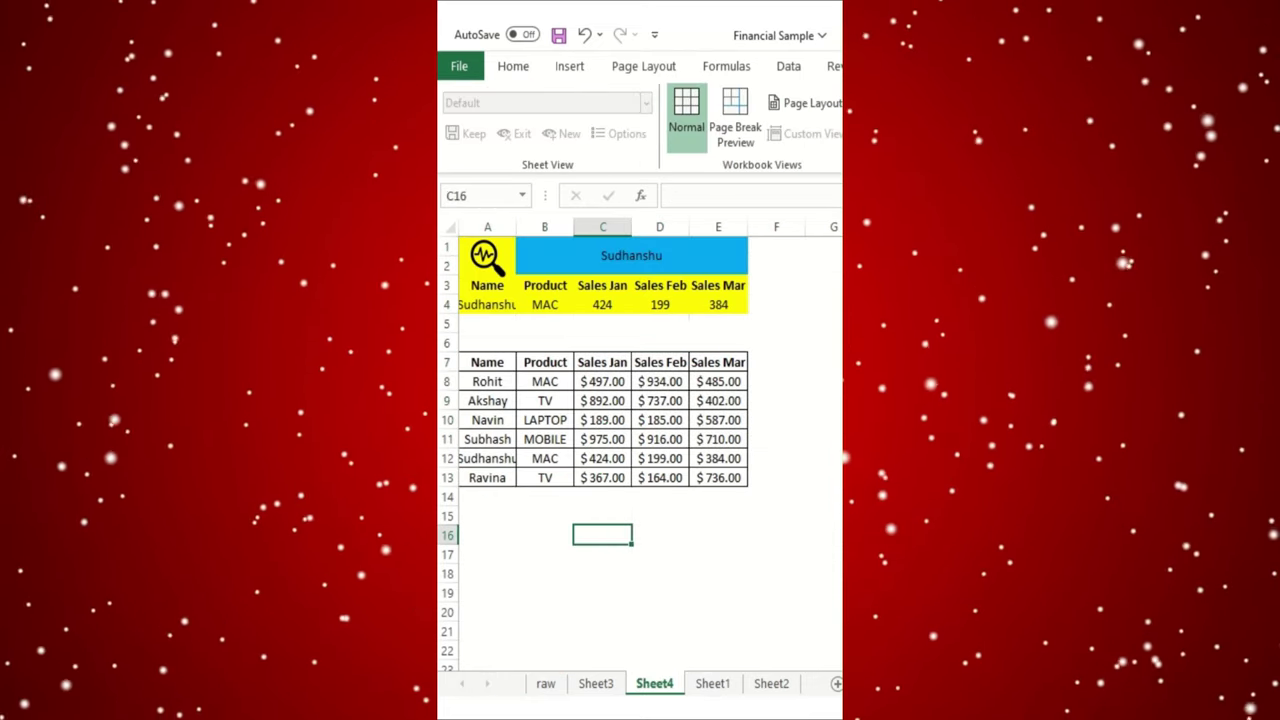
{"action": "left_click", "coordinate": [660, 515]}
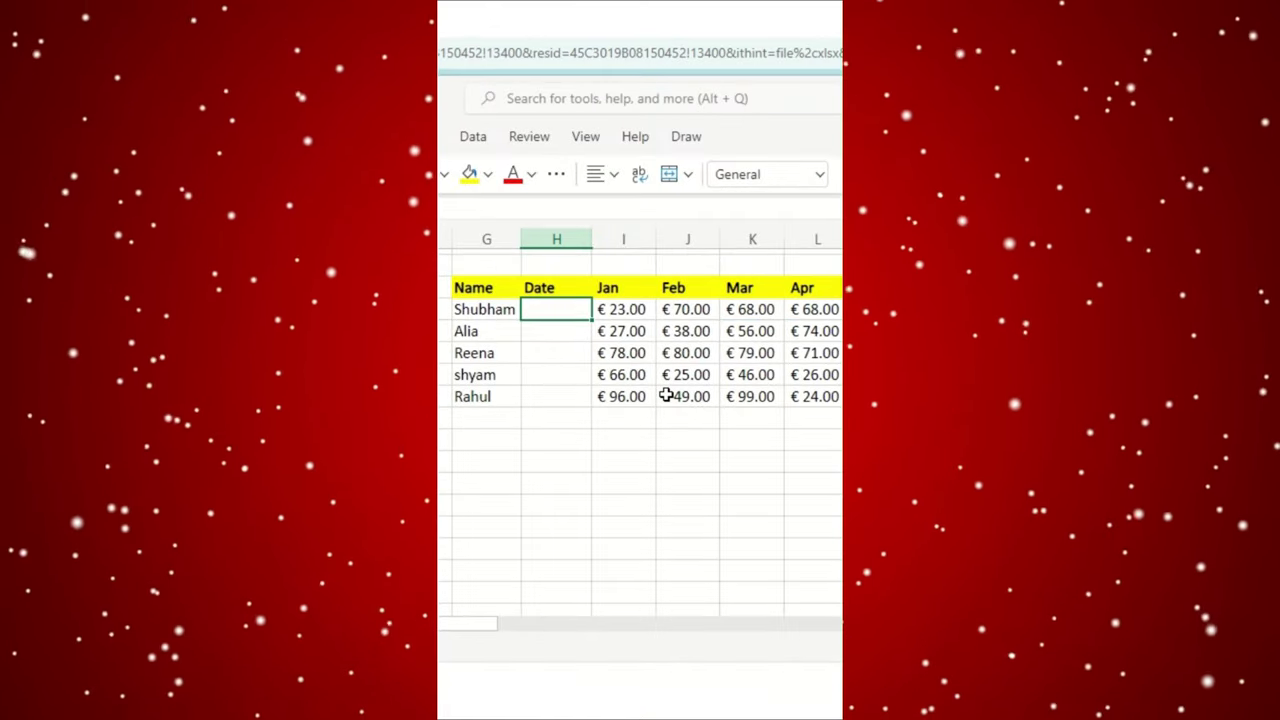
Enter the date 8-8-2004 manually in the first row's Date cell
{"action": "type", "text": "8-08"}
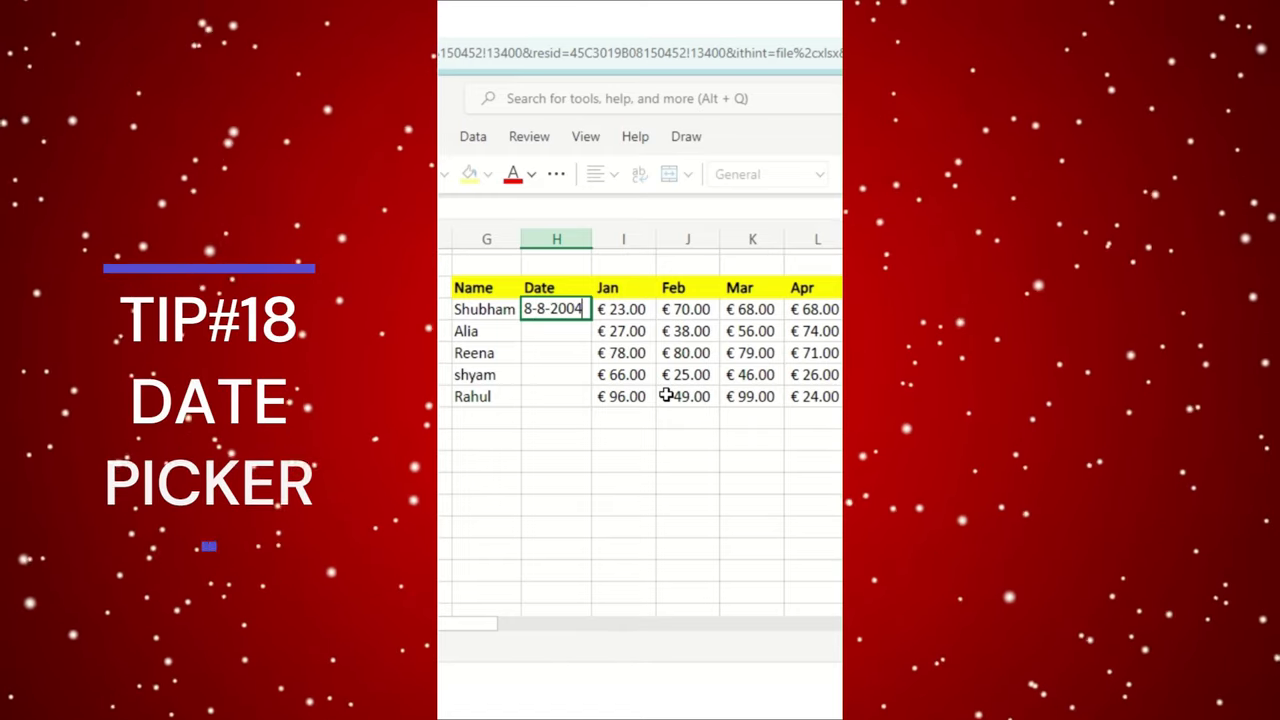
{"action": "type", "text": "-2004"}
{"action": "key", "text": "Return"}
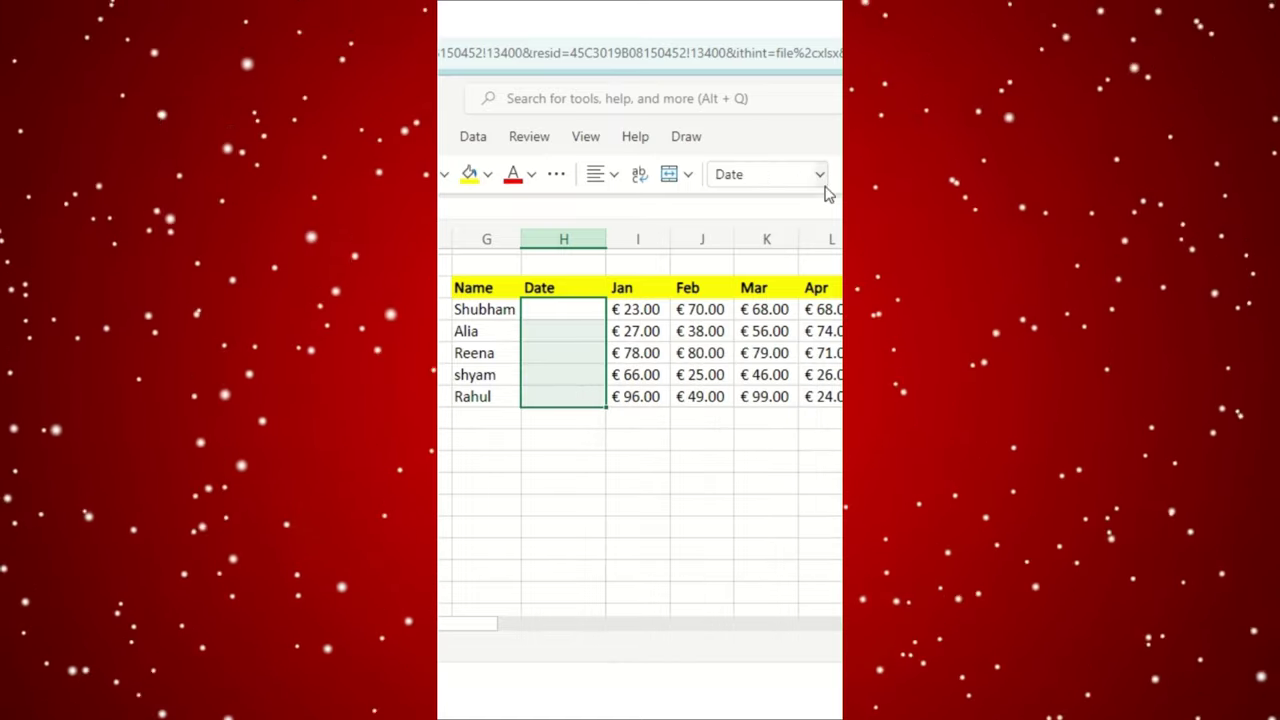
Format the empty Date cells in column H as Date and choose 11-01-2024 from the first cell's calendar
{"action": "left_click", "coordinate": [820, 176]}
{"action": "left_click", "coordinate": [812, 330]}
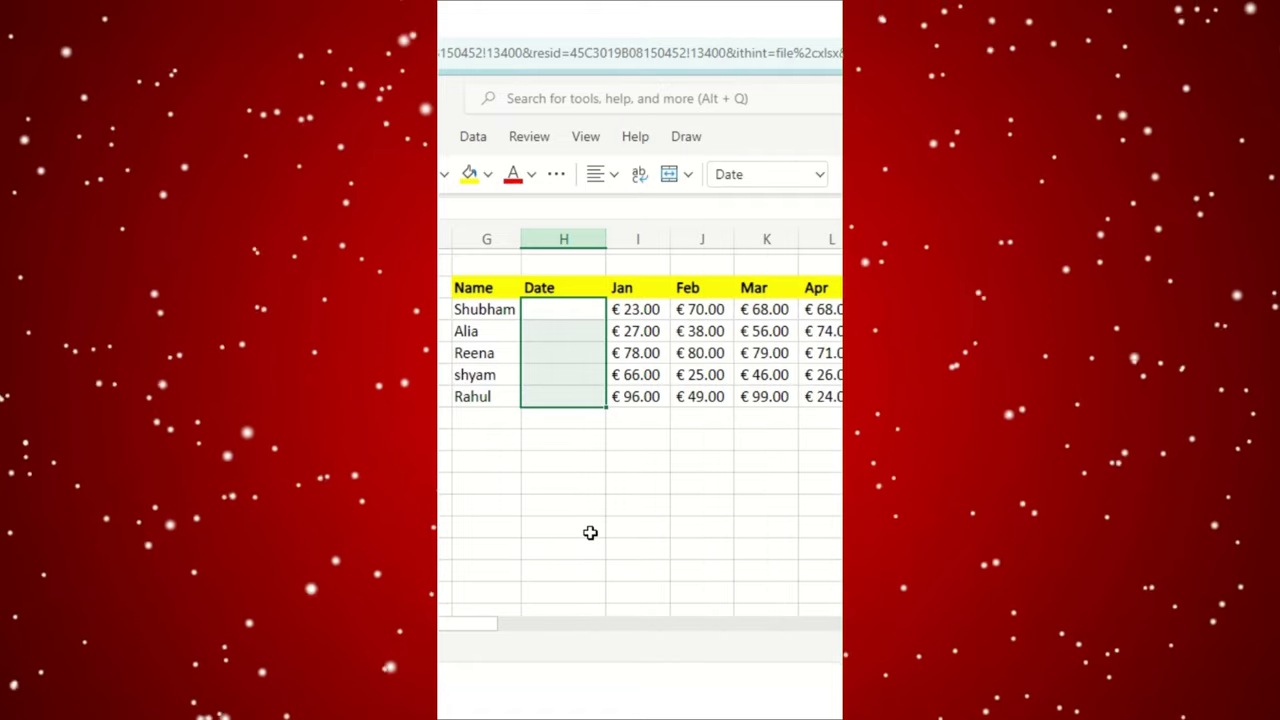
{"action": "type", "text": "08-01-2024"}
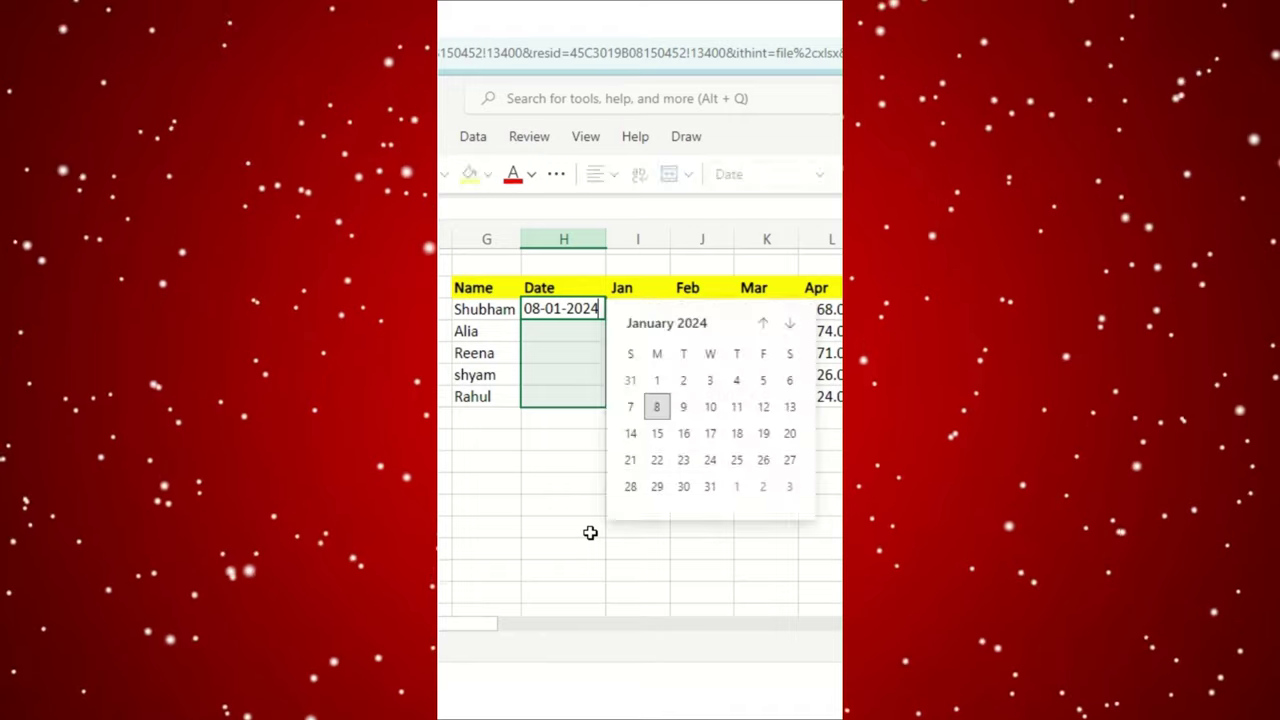
{"action": "left_click", "coordinate": [736, 407]}
{"action": "left_click", "coordinate": [574, 332]}
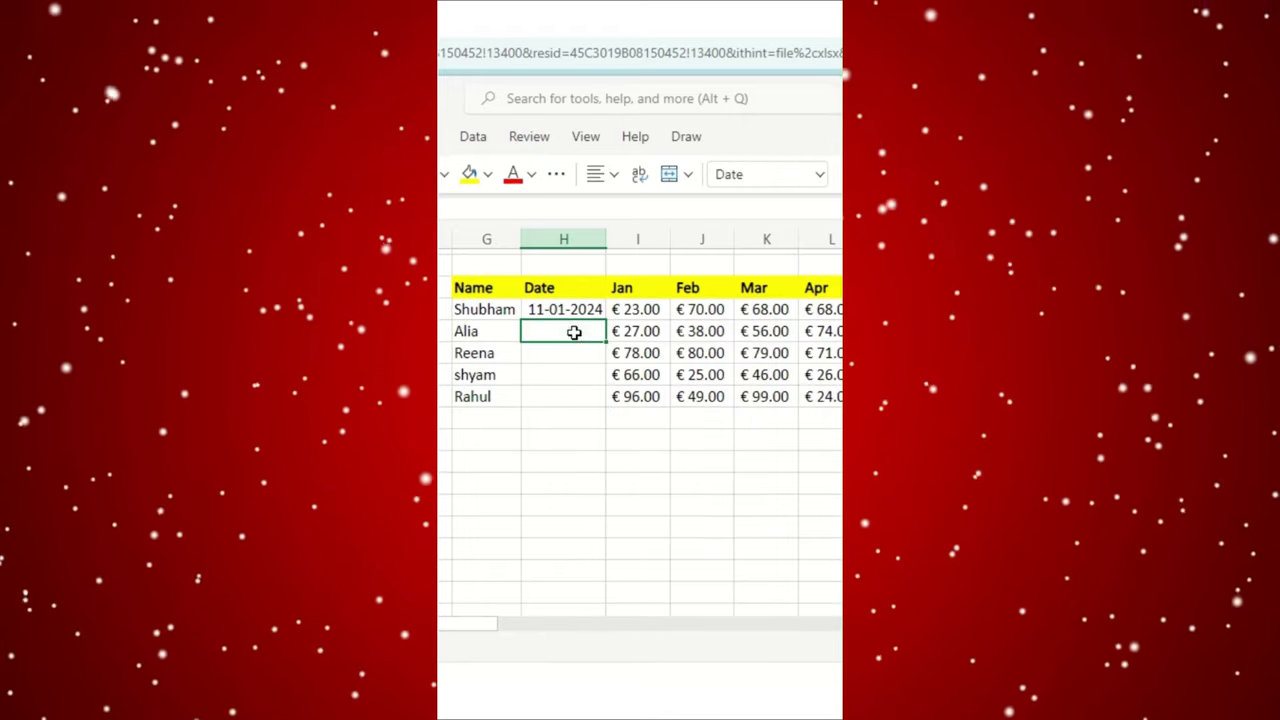
Set the second row's Date cell to 08-11-2023 using the calendar picker
{"action": "type", "text": "08-01-2024"}
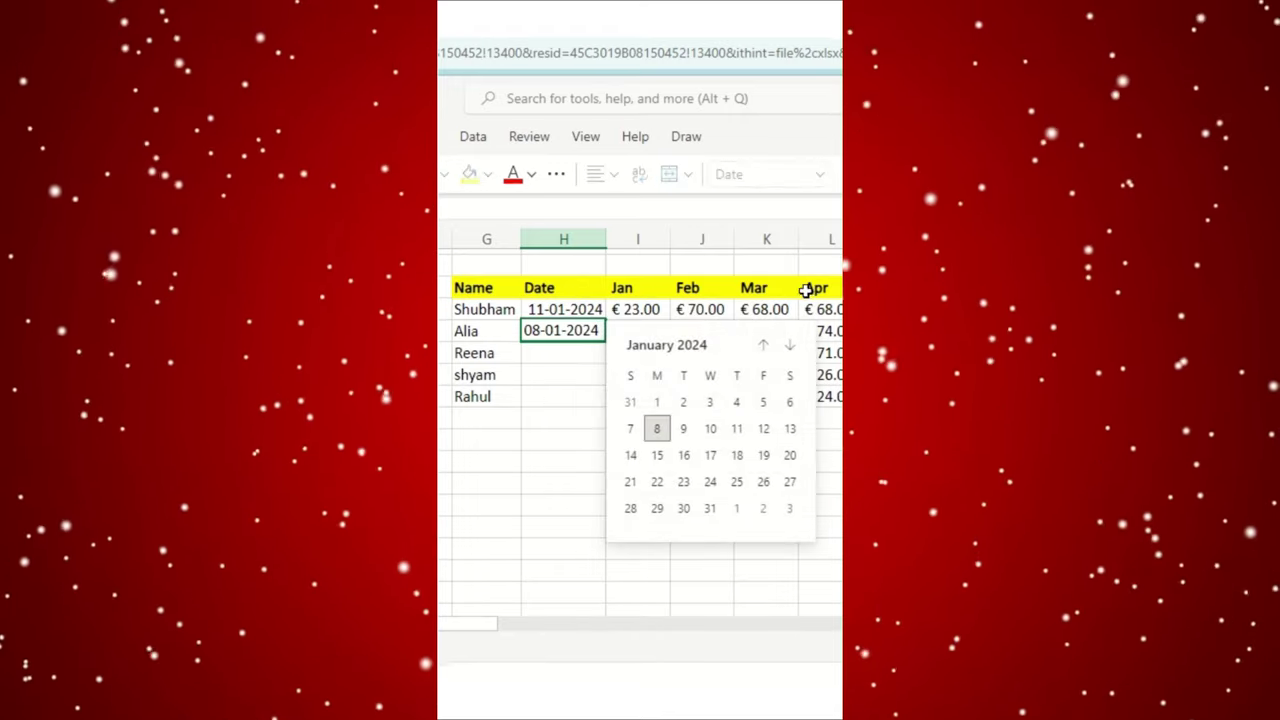
{"action": "left_click", "coordinate": [763, 346]}
{"action": "left_click", "coordinate": [763, 346]}
{"action": "left_click", "coordinate": [710, 423]}
{"action": "left_click", "coordinate": [663, 487]}
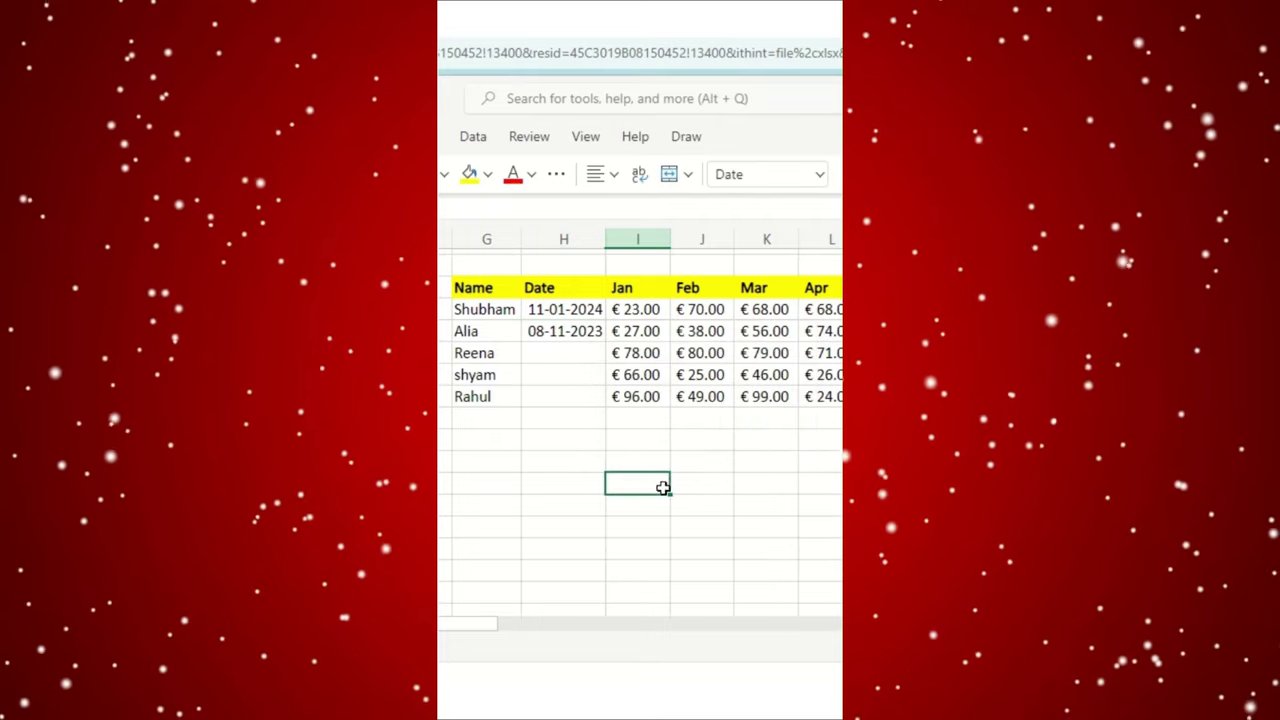
Insert the current date, 08-01-2024, in the third row's Date cell
{"action": "left_click", "coordinate": [565, 358]}
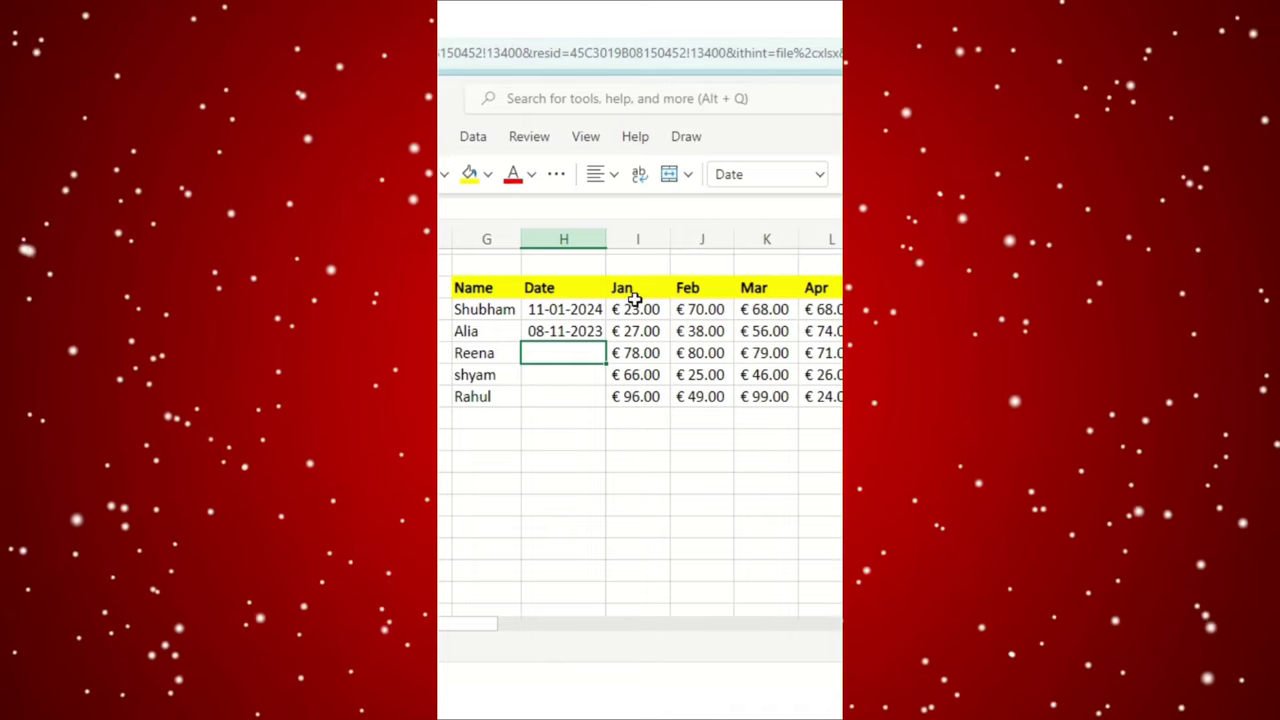
{"action": "key", "text": "ctrl+semicolon"}
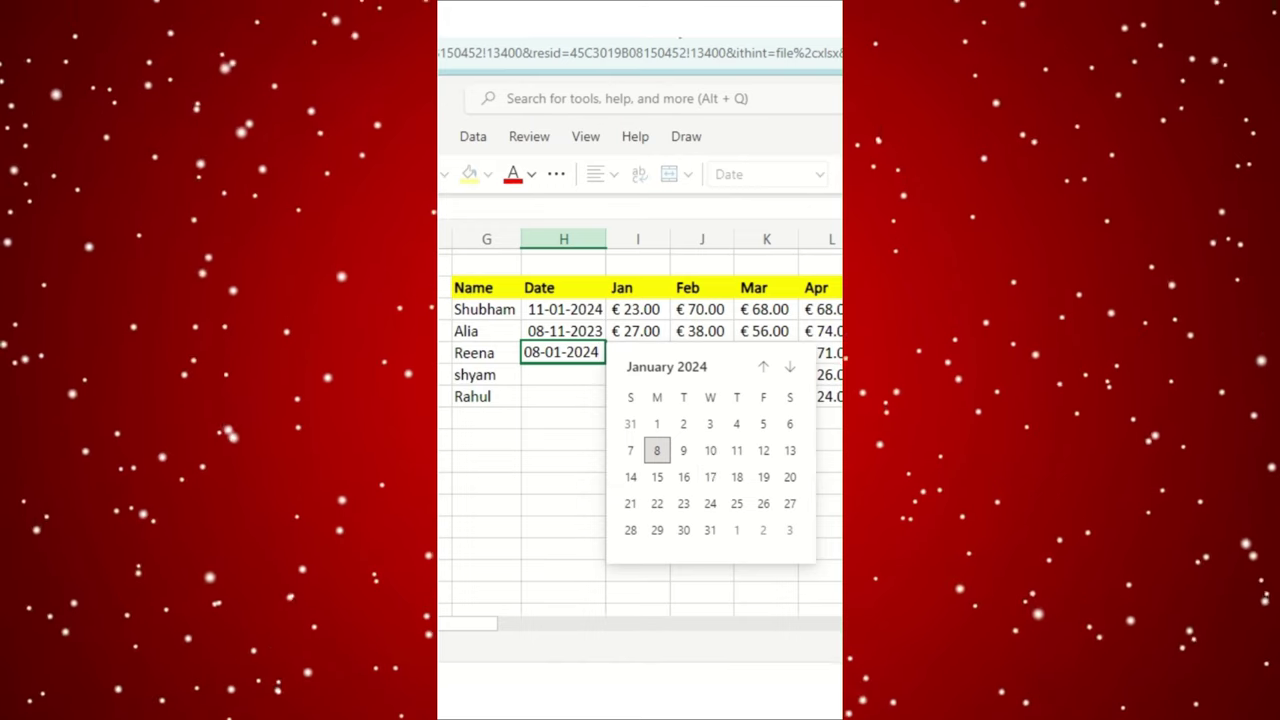
{"action": "mouse_move", "coordinate": [641, 48]}
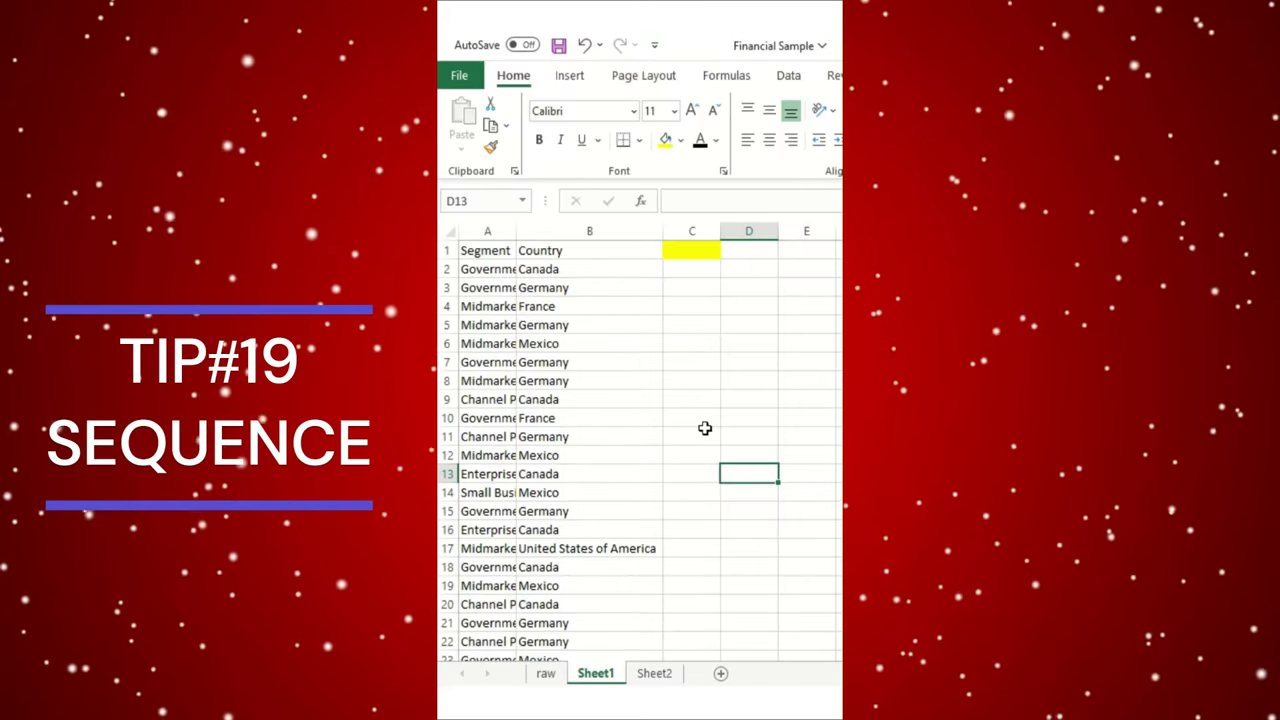
Enter the labels Nos 1 and Nos 2 manually in cells C2:C3, and clear both cells
{"action": "left_click", "coordinate": [690, 270]}
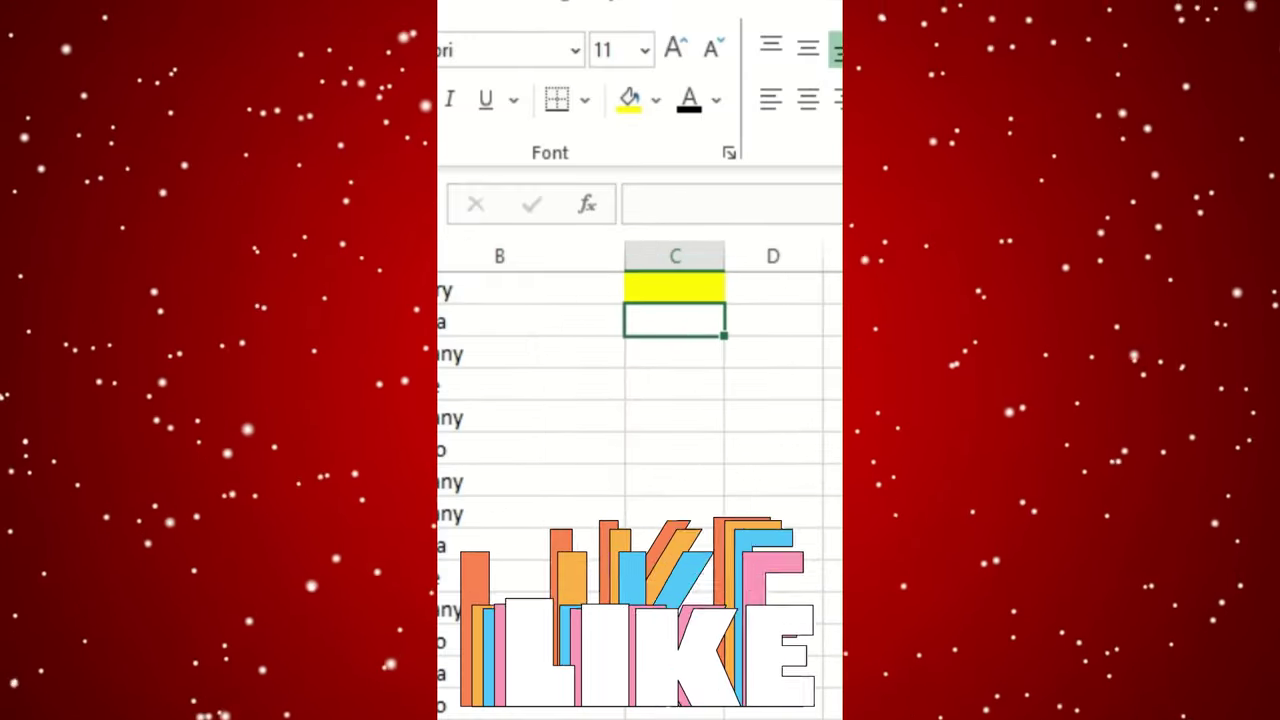
{"action": "type", "text": "Nos"}
{"action": "key", "text": "Return"}
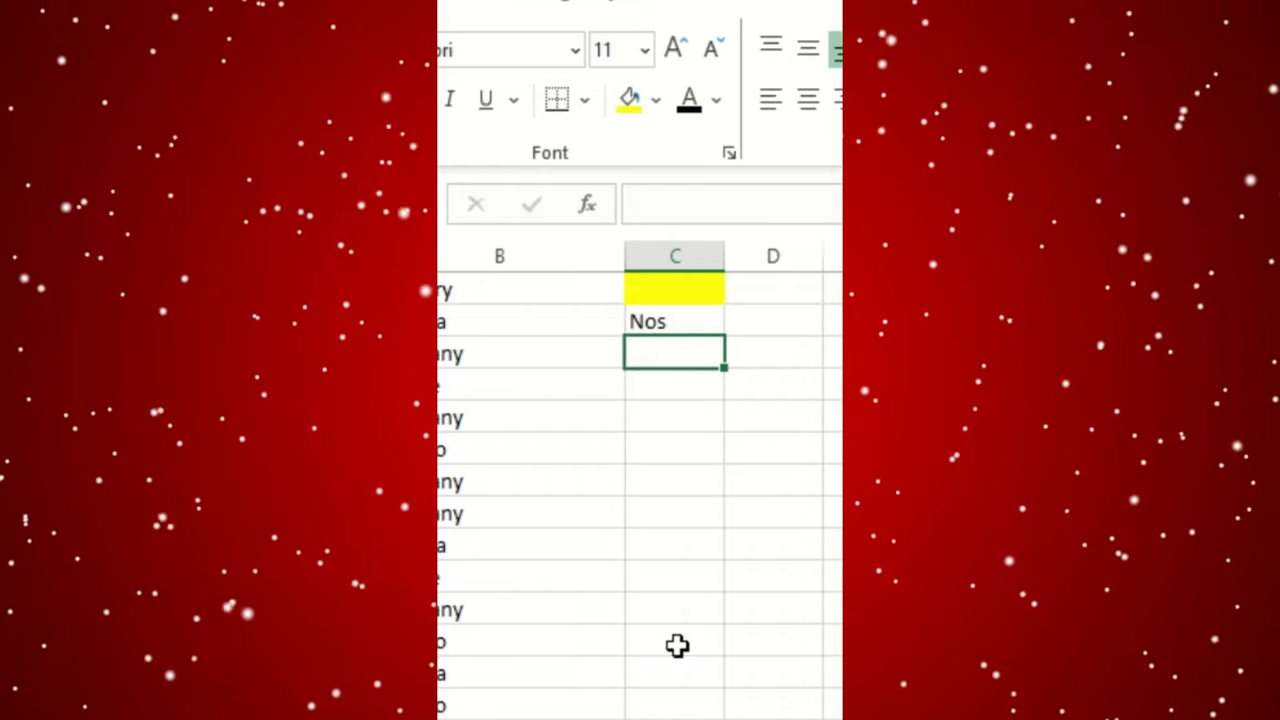
{"action": "key", "text": "Up"}
{"action": "key", "text": "F2"}
{"action": "key", "text": "BackSpace"}
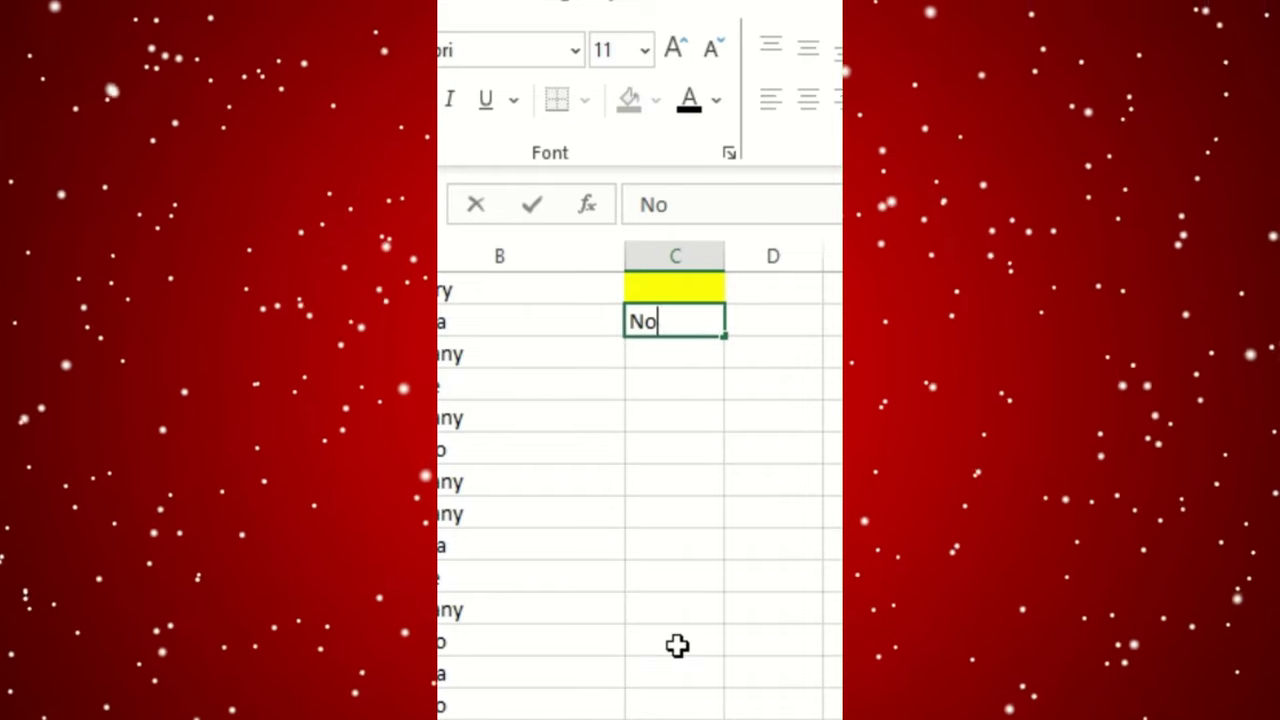
{"action": "type", "text": "1"}
{"action": "key", "text": "Return"}
{"action": "type", "text": "Nos "}
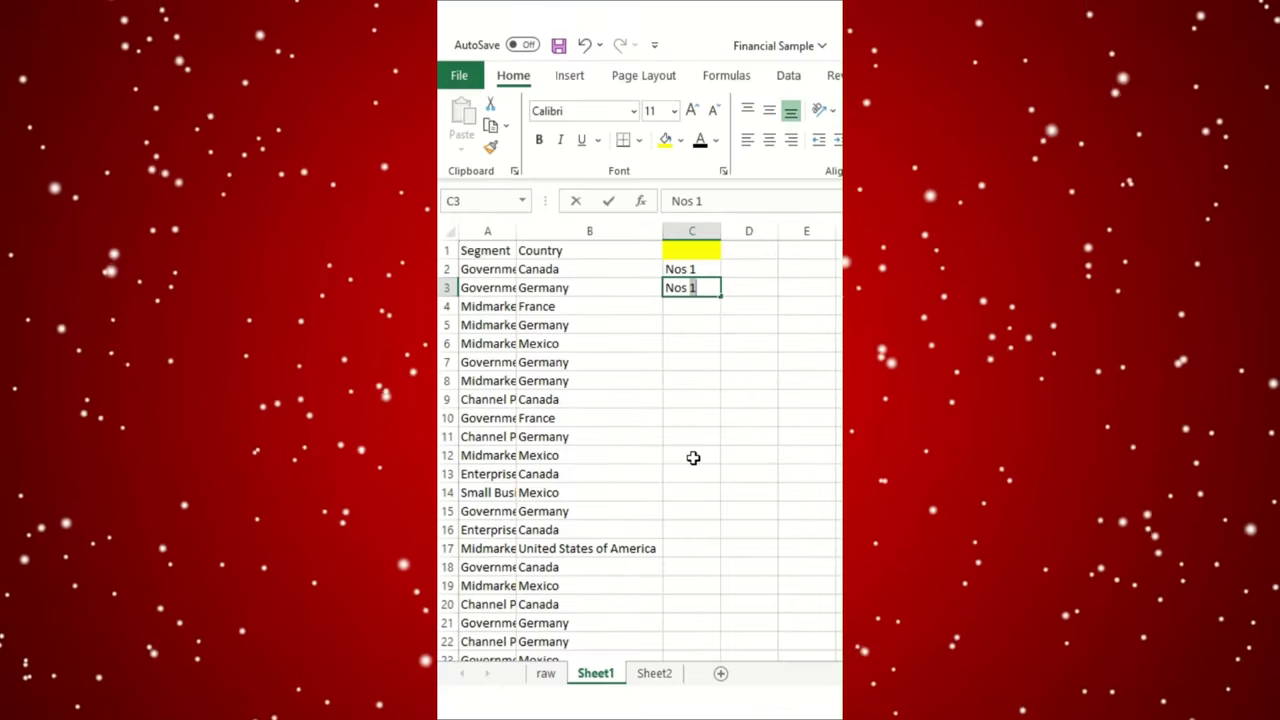
{"action": "type", "text": "2"}
{"action": "key", "text": "Return"}
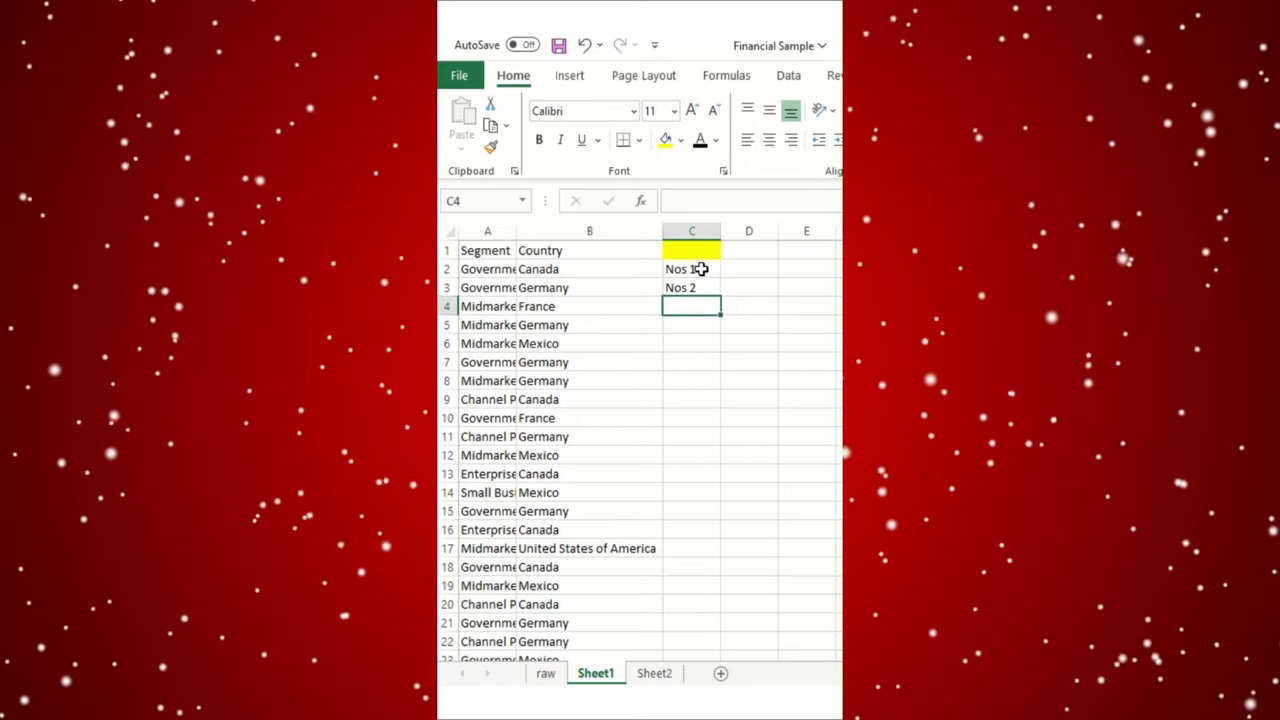
{"action": "left_click_drag", "start_coordinate": [701, 269], "coordinate": [700, 288]}
{"action": "key", "text": "Delete"}
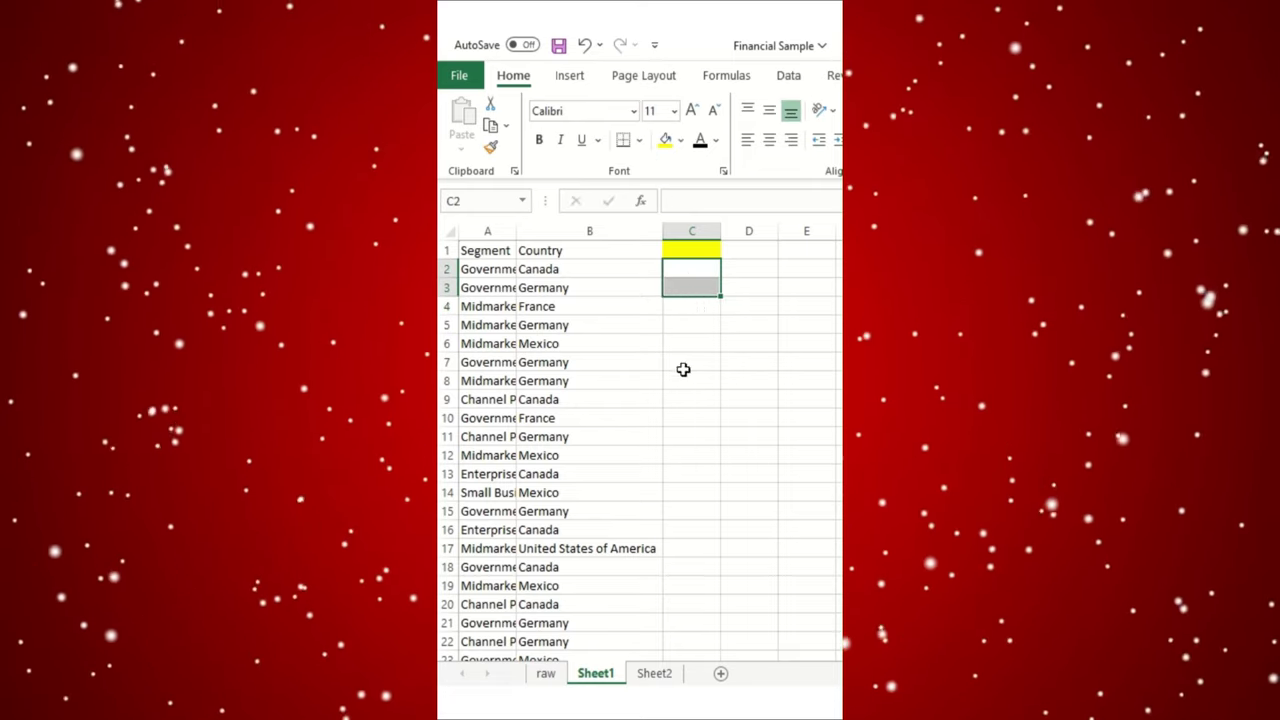
Start a formula in cell C2 with the text prefix ="Nos"&
{"action": "left_click", "coordinate": [709, 272]}
{"action": "type", "text": "="}
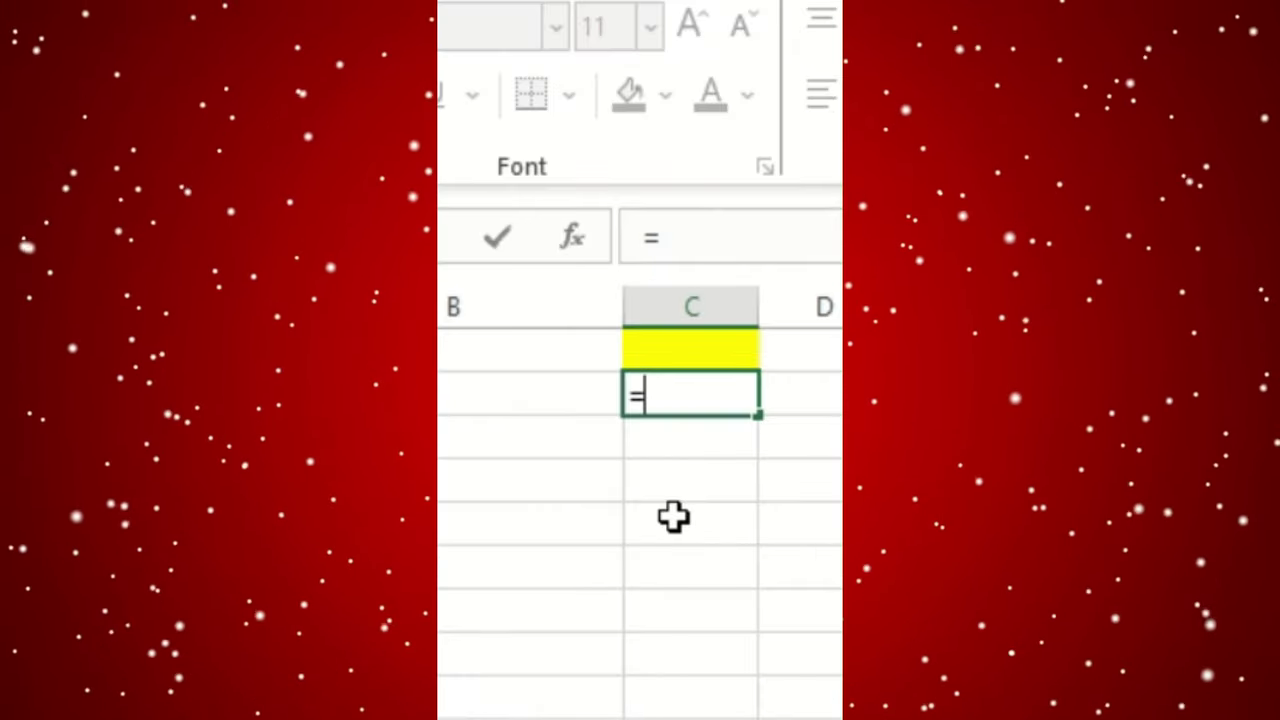
{"action": "type", "text": "\"nos"}
{"action": "key", "text": "BackSpace"}
{"action": "key", "text": "BackSpace"}
{"action": "key", "text": "BackSpace"}
{"action": "type", "text": "Nos"}
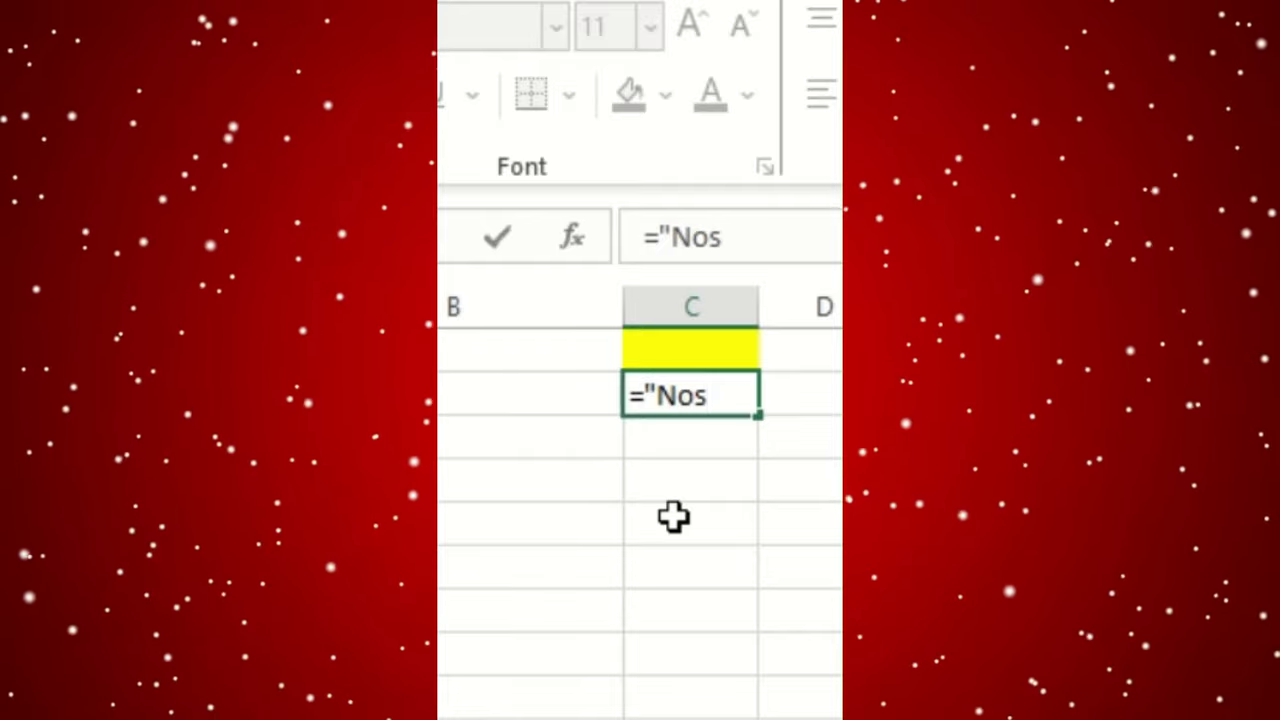
{"action": "type", "text": "\"&"}
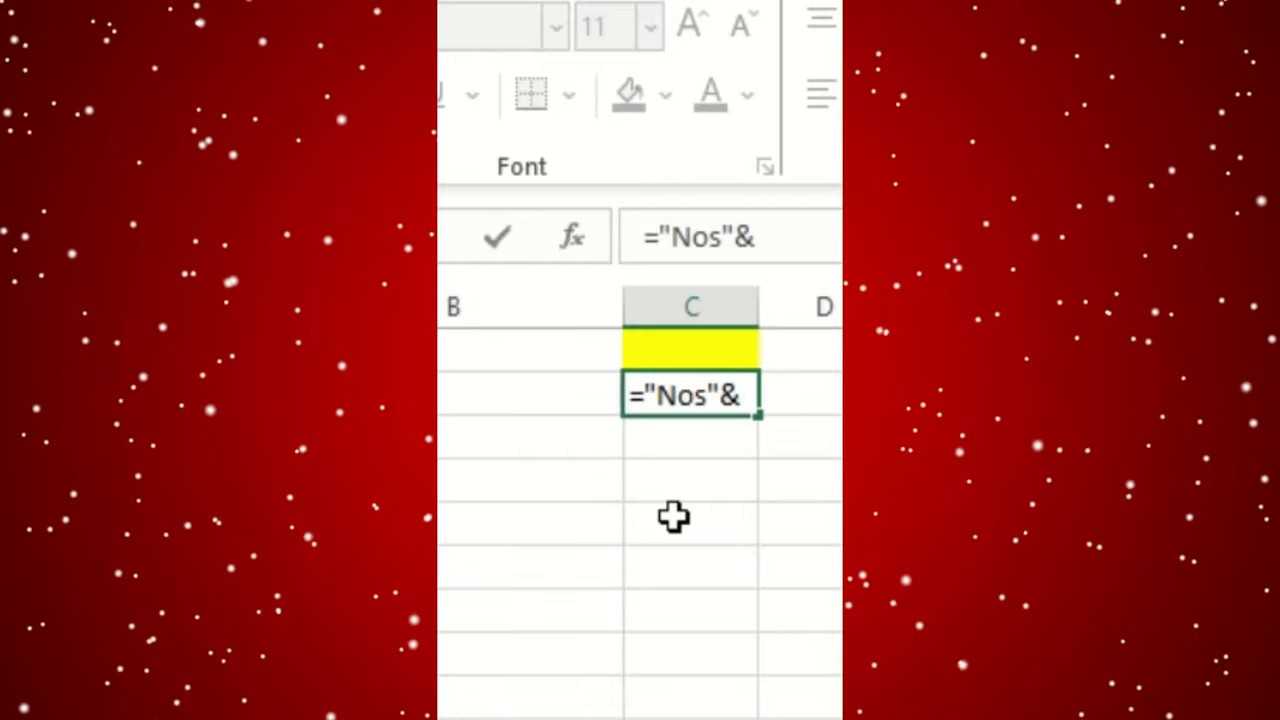
Complete the C2 formula with SEQUENCE(365,1) and enter it
{"action": "type", "text": "seq"}
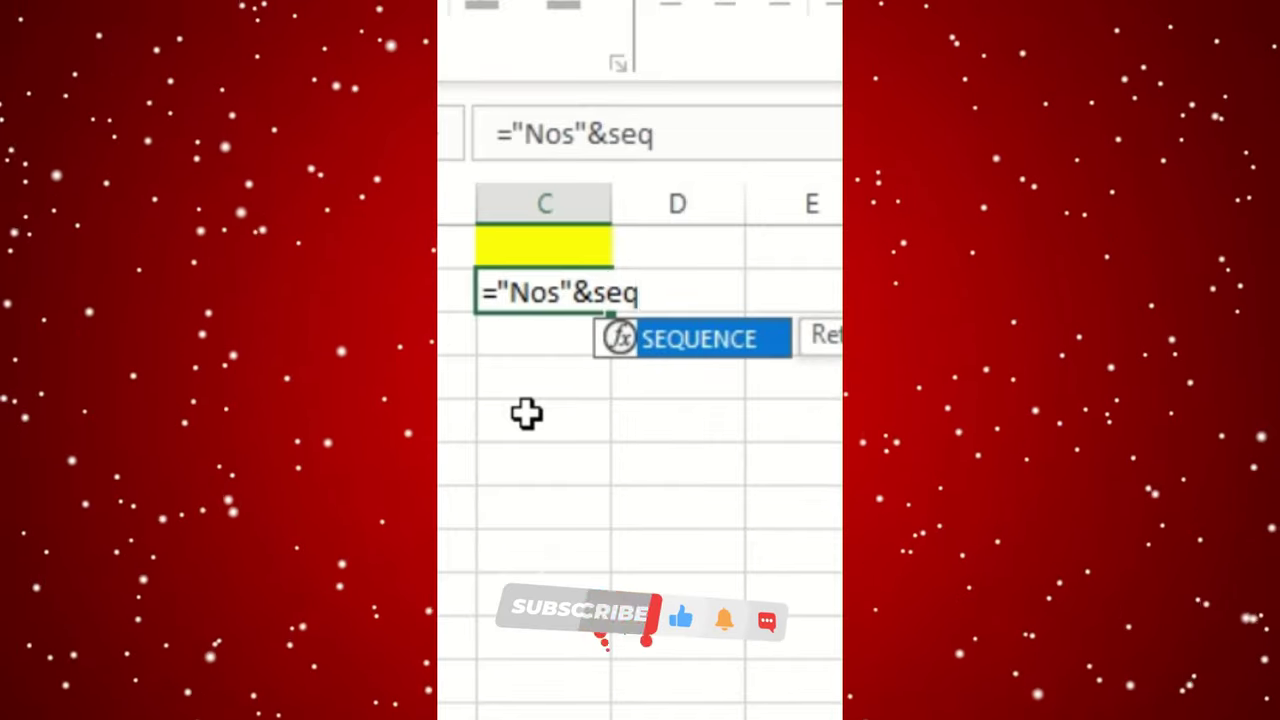
{"action": "key", "text": "Tab"}
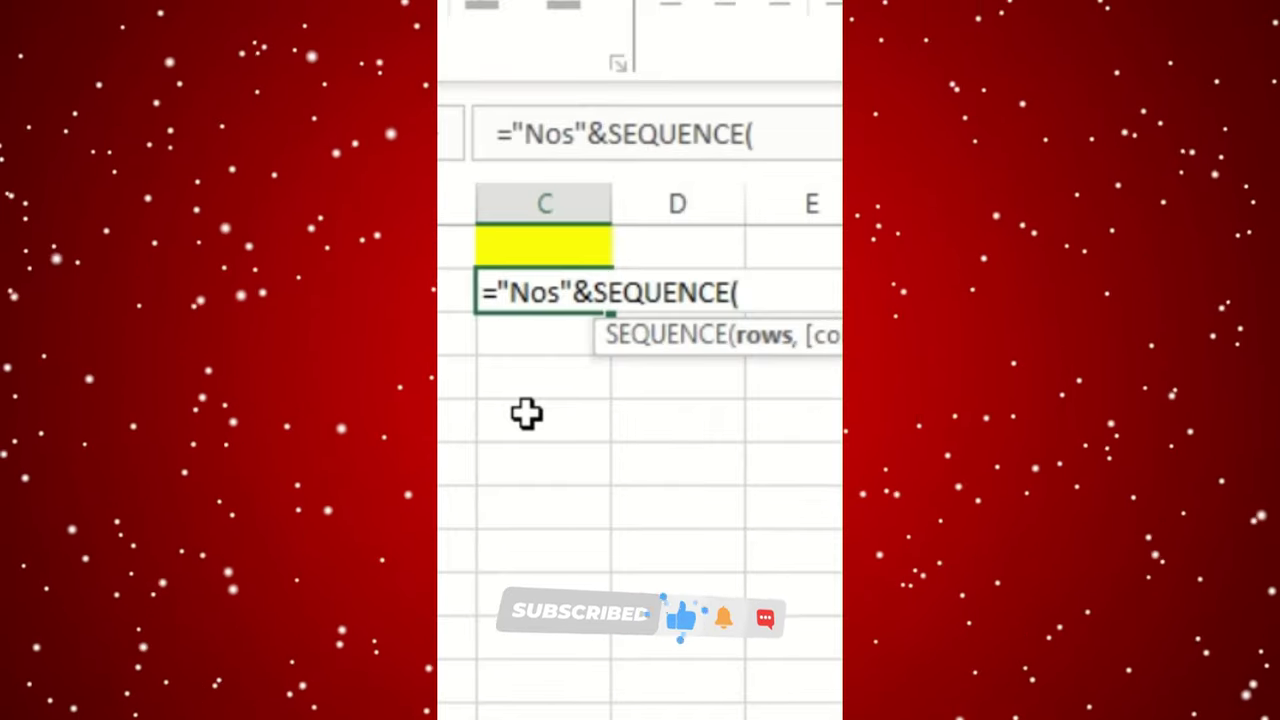
{"action": "type", "text": "365,1"}
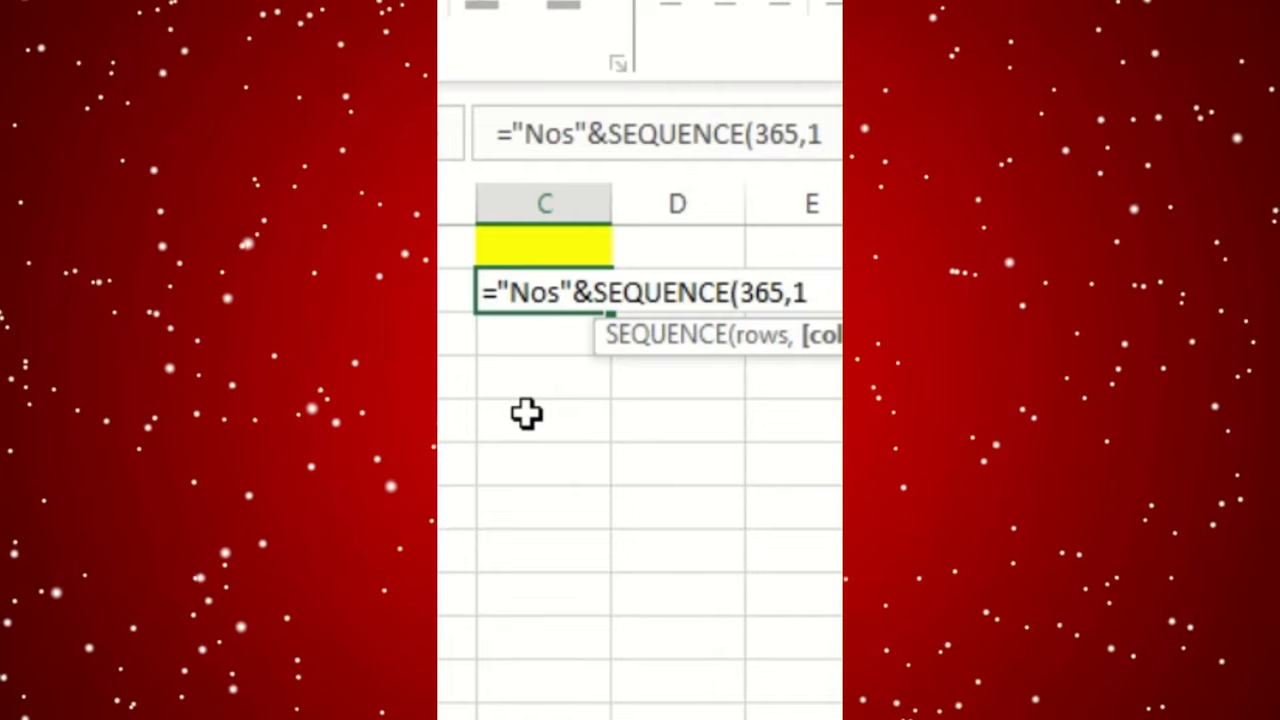
{"action": "type", "text": ")"}
{"action": "key", "text": "Return"}
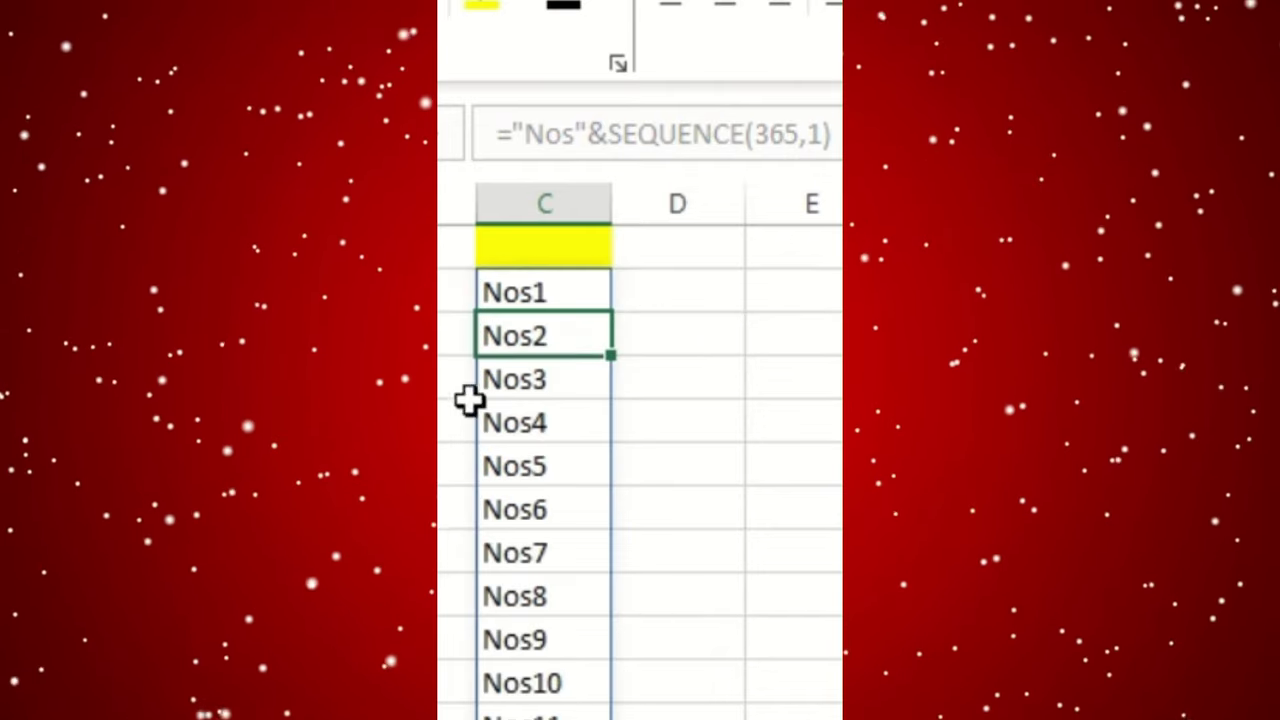
Enter the header Numbers in the yellow cell C1
{"action": "left_click", "coordinate": [566, 288]}
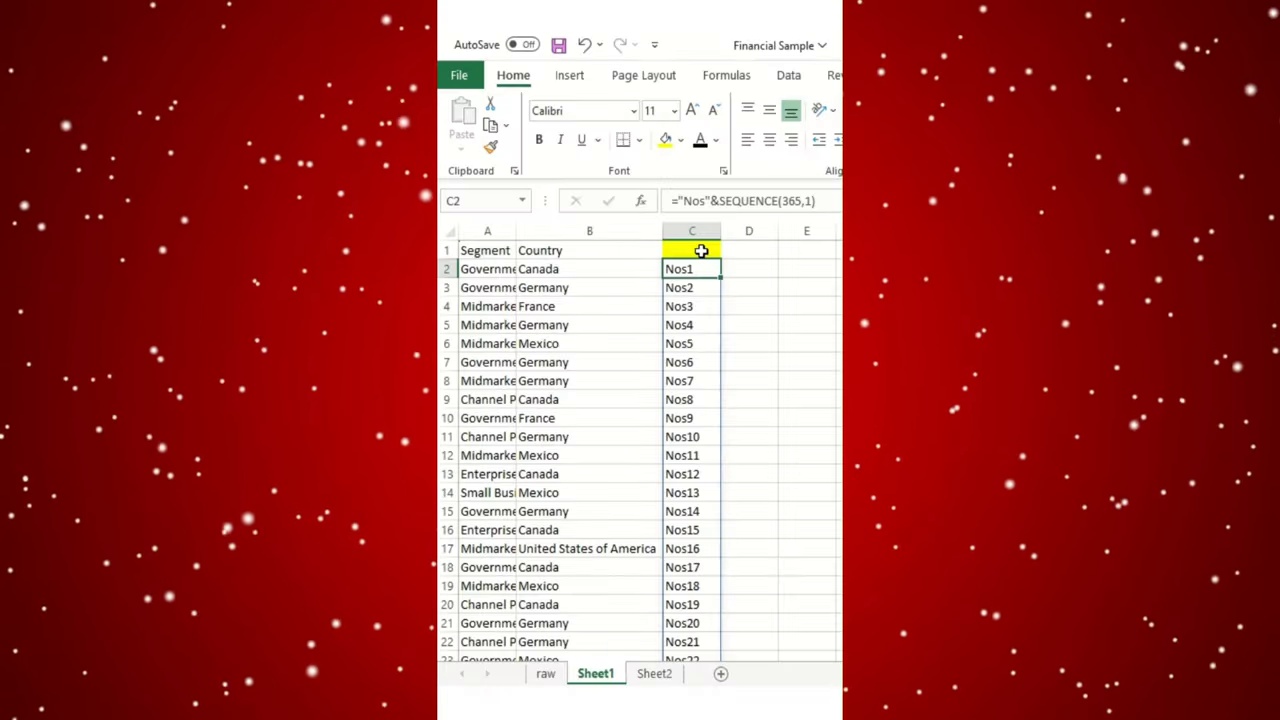
{"action": "left_click", "coordinate": [701, 251]}
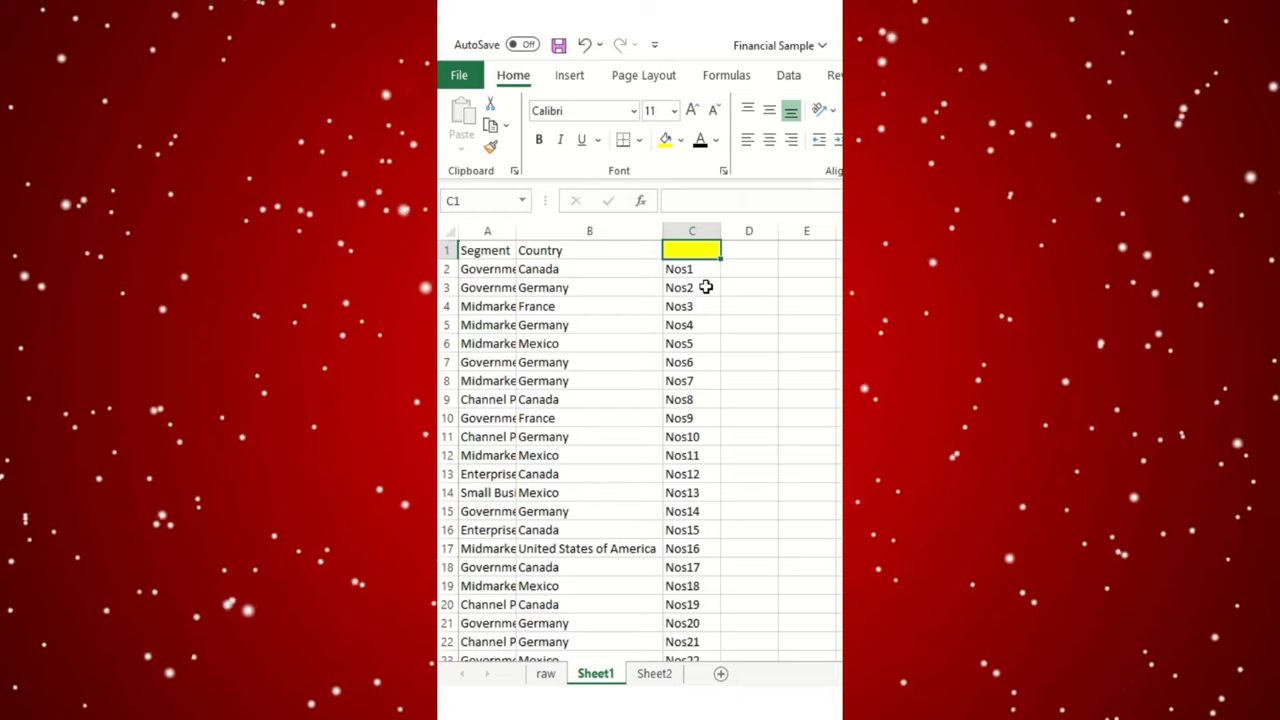
{"action": "type", "text": "Numbers"}
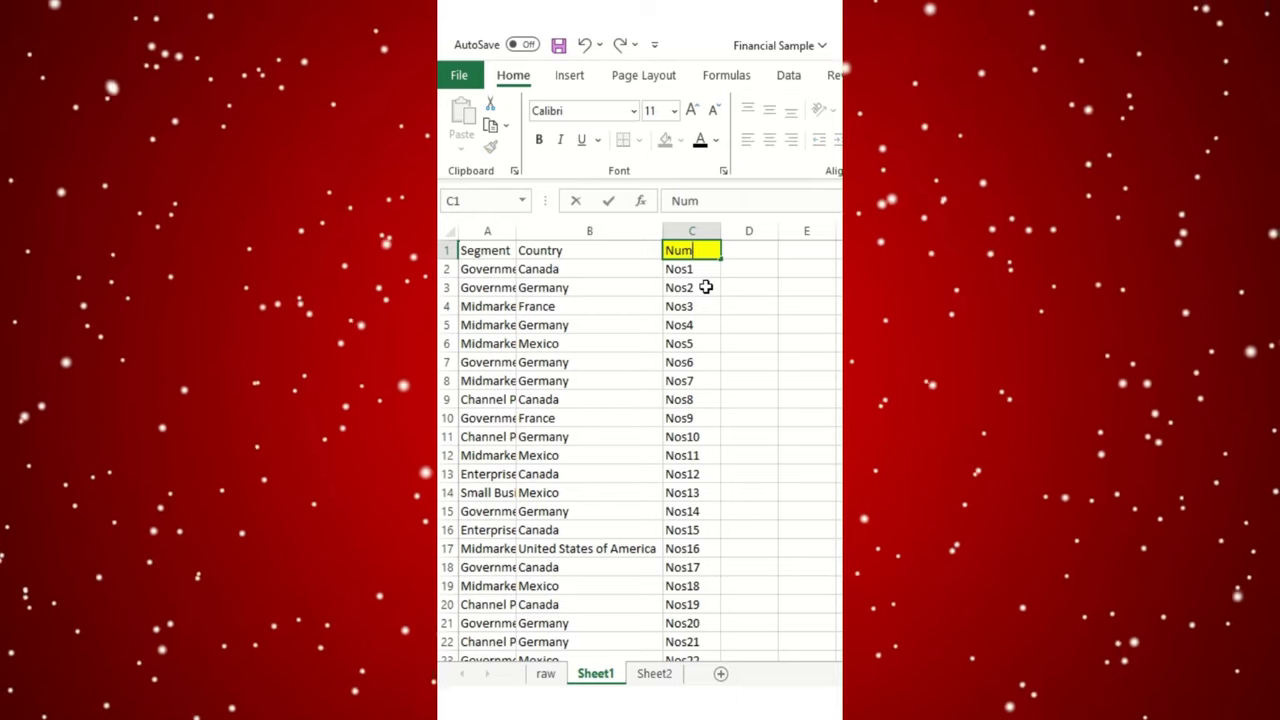
{"action": "key", "text": "Return"}
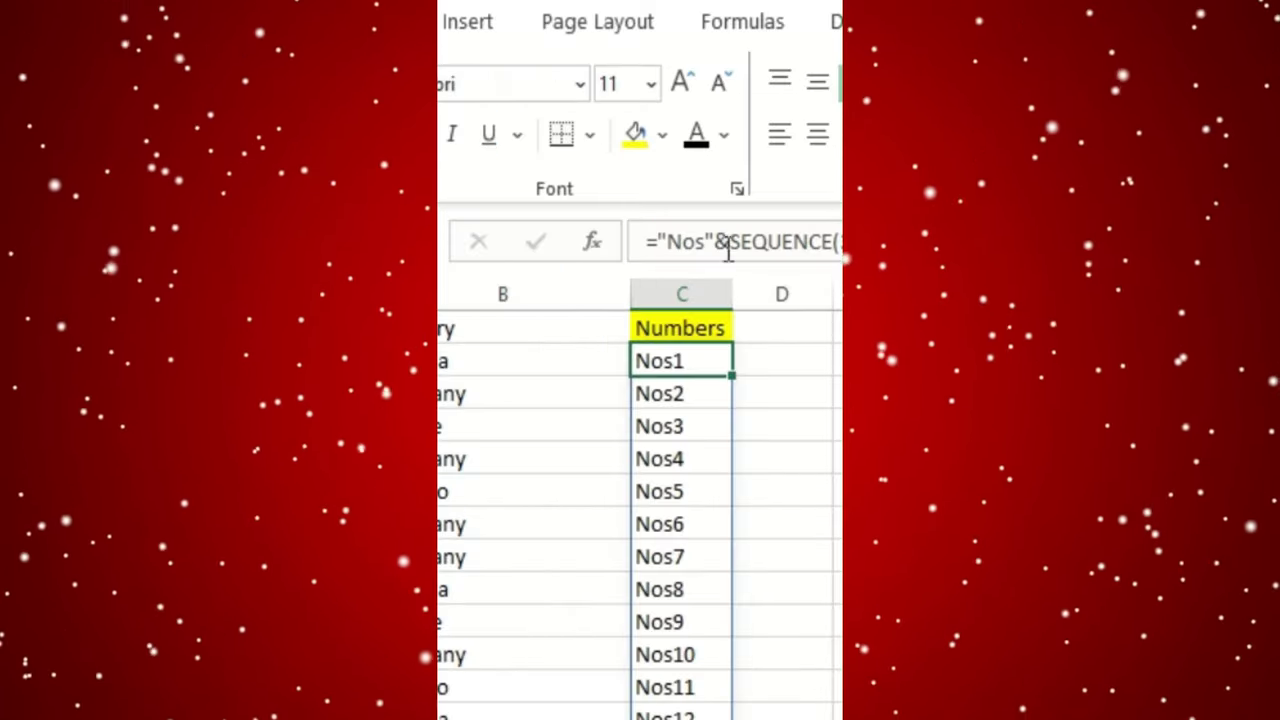
Add a space after Nos in the C2 formula's text prefix and check the numbering down to the end of column C
{"action": "left_click", "coordinate": [700, 201]}
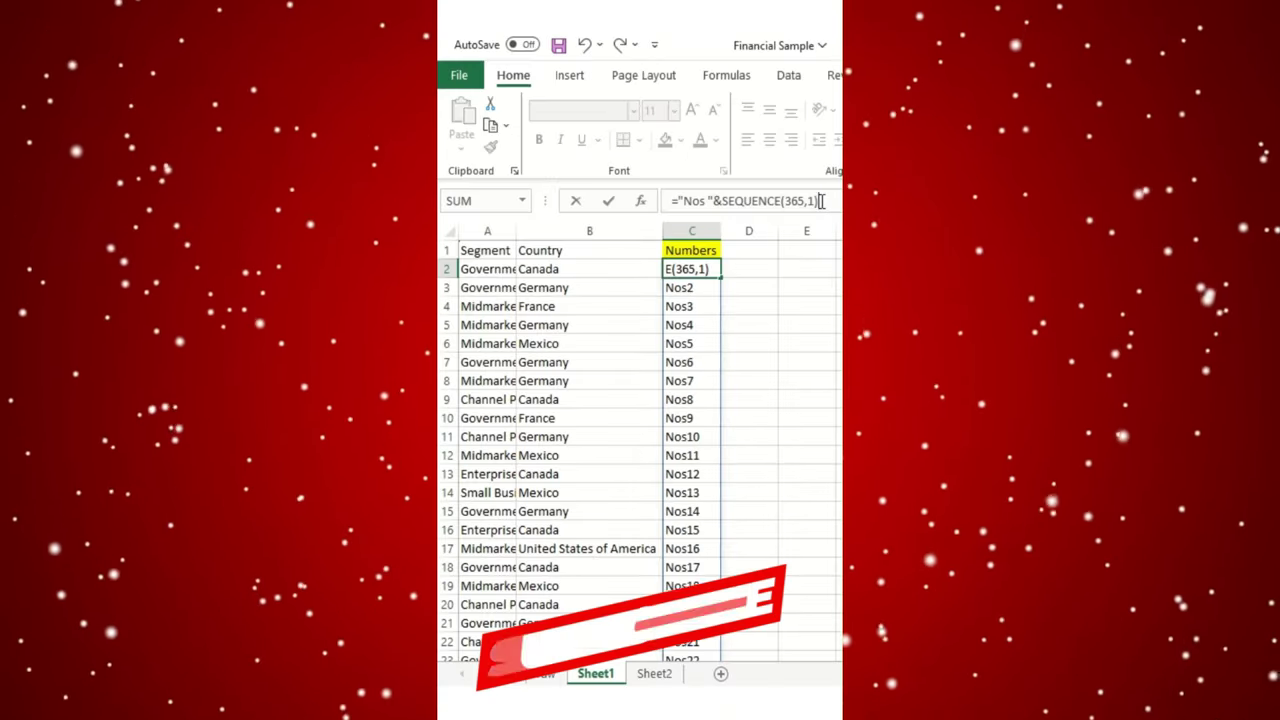
{"action": "key", "text": "ctrl+Return"}
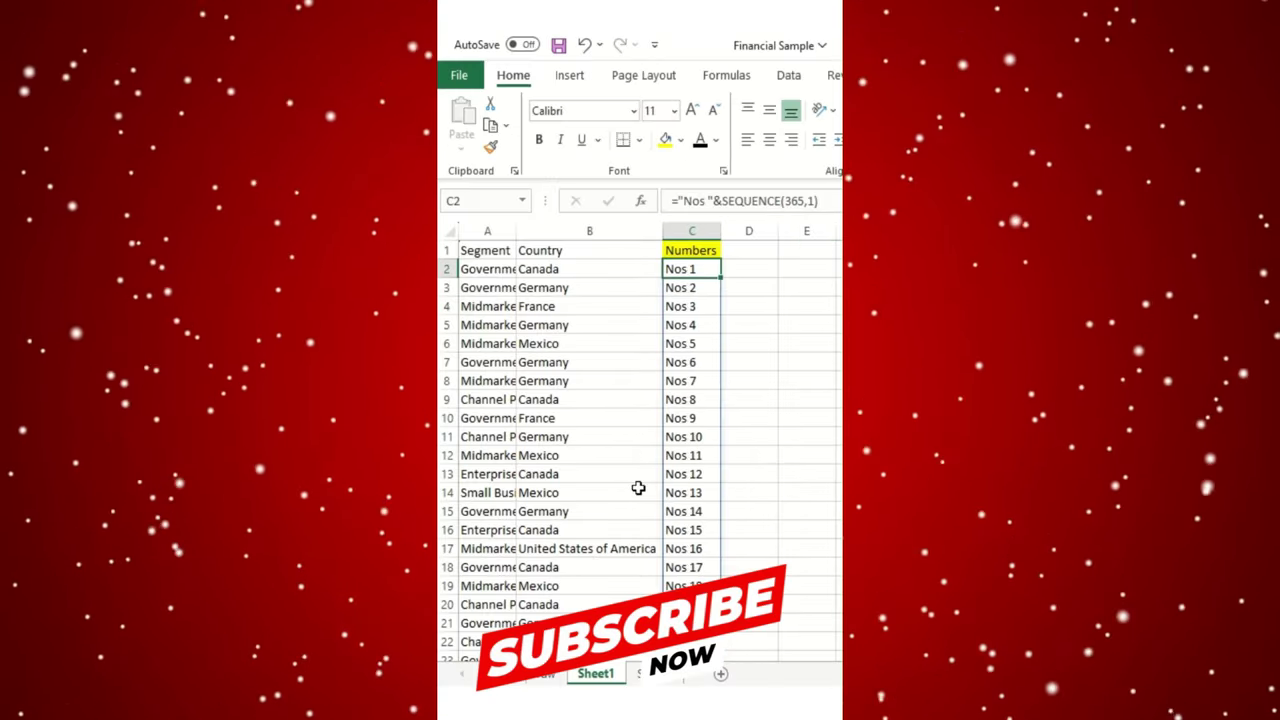
{"action": "scroll", "coordinate": [686, 500], "scroll_direction": "down", "scroll_amount": 4}
{"action": "scroll", "coordinate": [686, 505], "scroll_direction": "down", "scroll_amount": 3}
{"action": "left_click", "coordinate": [682, 482]}
{"action": "key", "text": "ctrl+Down"}
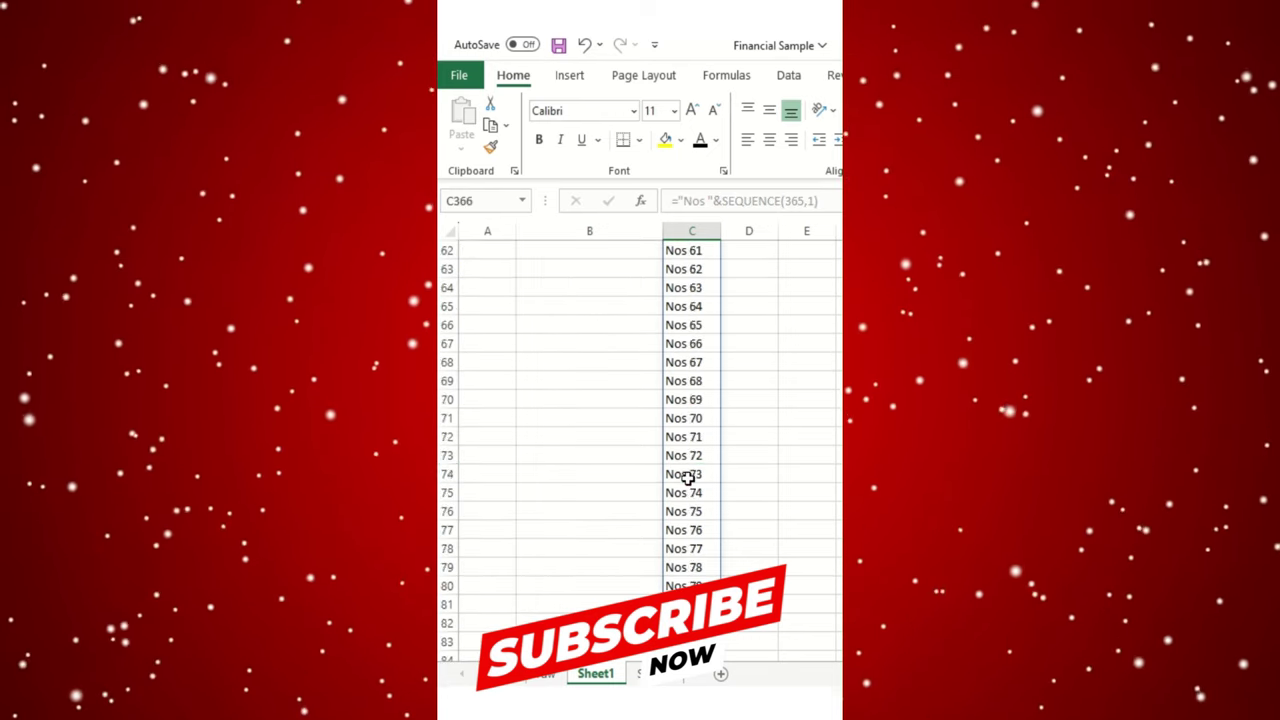
{"action": "key", "text": "ctrl+Up"}
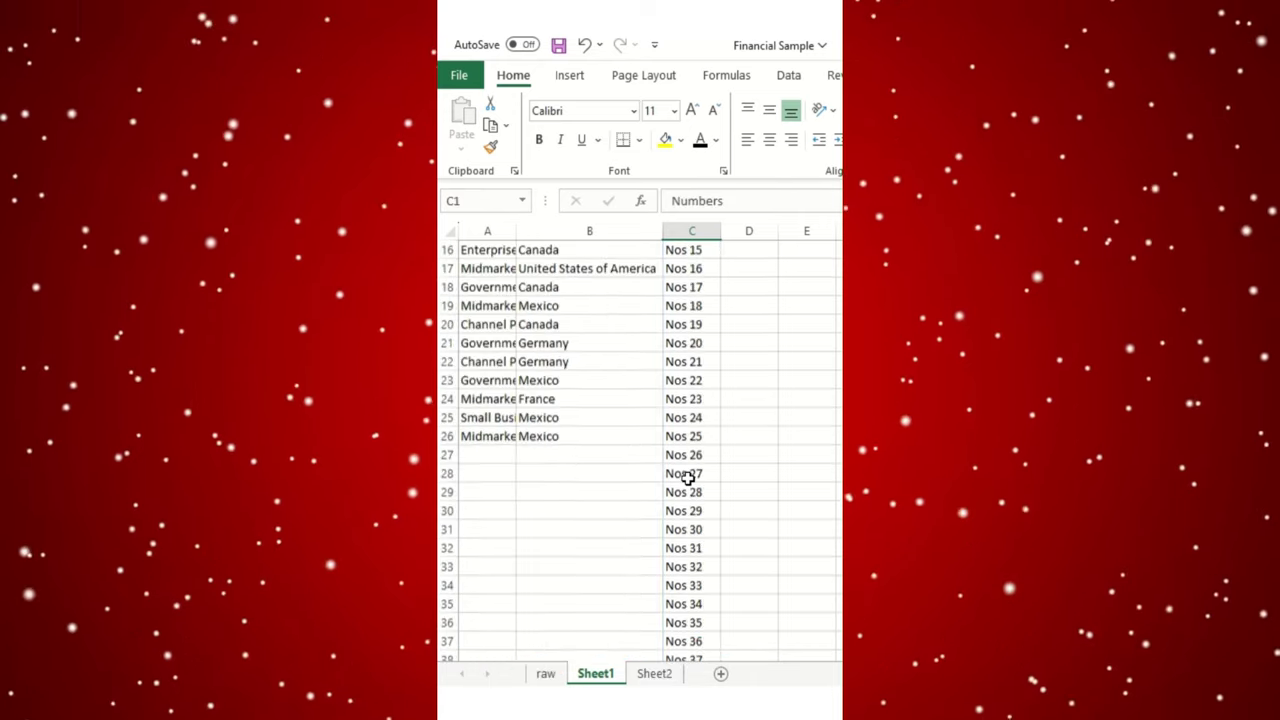
{"action": "key", "text": "Down"}
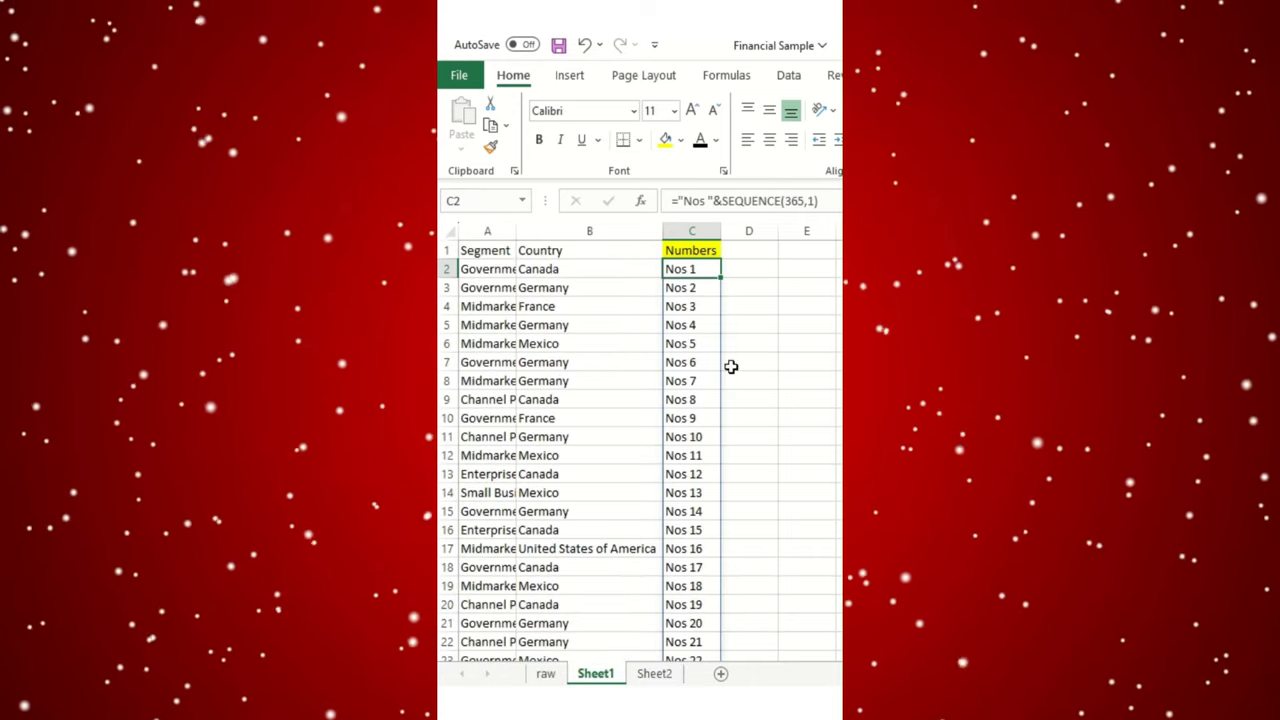
{"action": "double_click", "coordinate": [793, 203]}
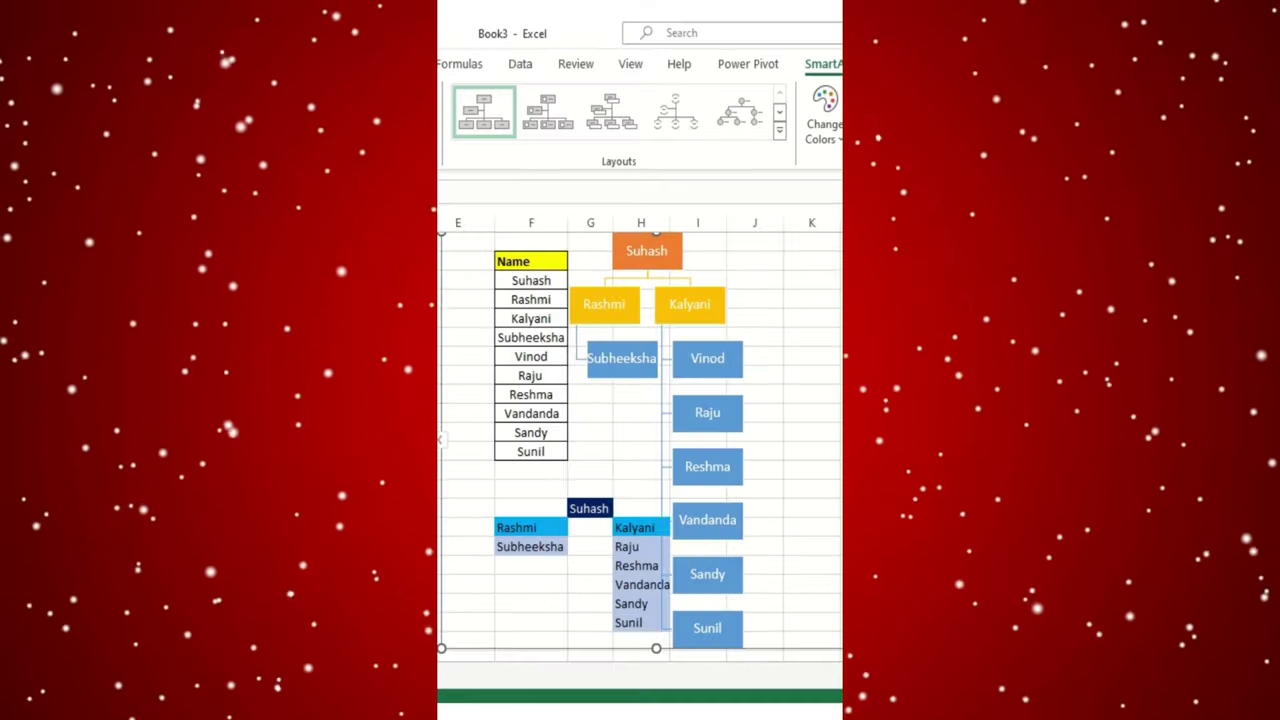
{"action": "key", "text": "Right"}
{"action": "key", "text": "Right"}
{"action": "key", "text": "Right"}
{"action": "key", "text": "Right"}
{"action": "key", "text": "Right"}
{"action": "key", "text": "Right"}
{"action": "key", "text": "Right"}
{"action": "key", "text": "Right"}
{"action": "key", "text": "Right"}
{"action": "key", "text": "Right"}
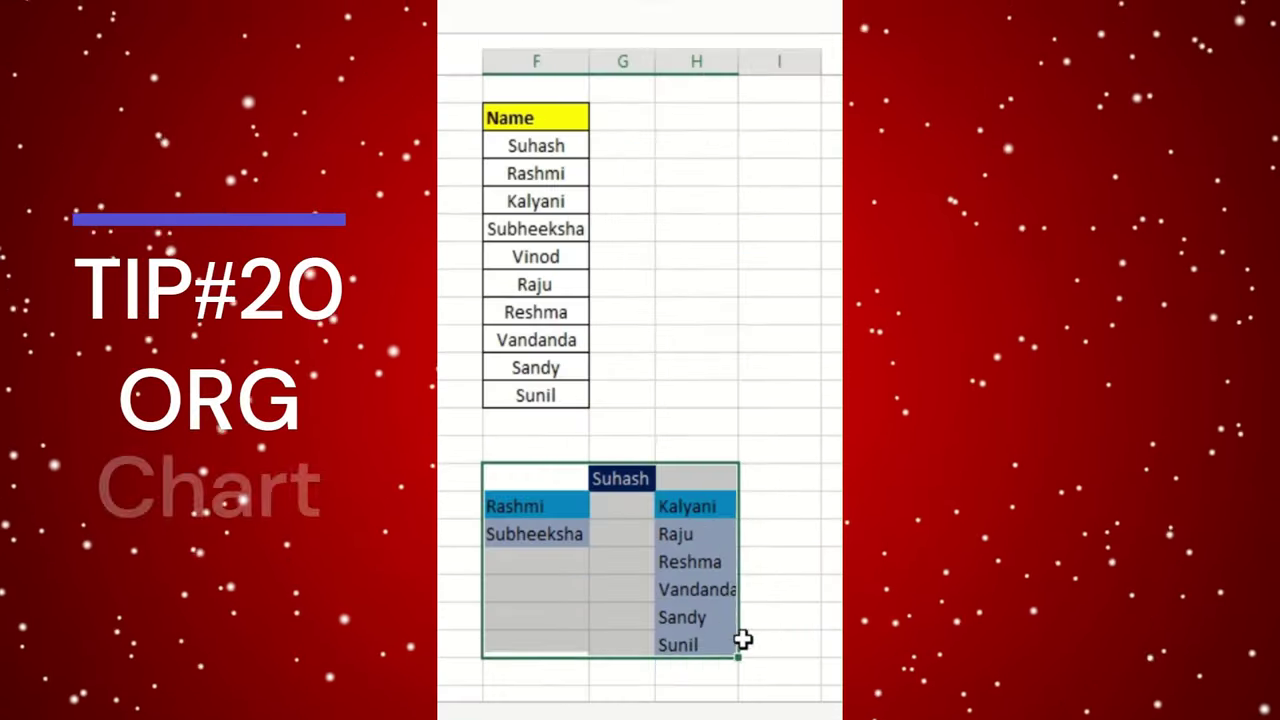
{"action": "left_click_drag", "start_coordinate": [743, 640], "coordinate": [753, 658]}
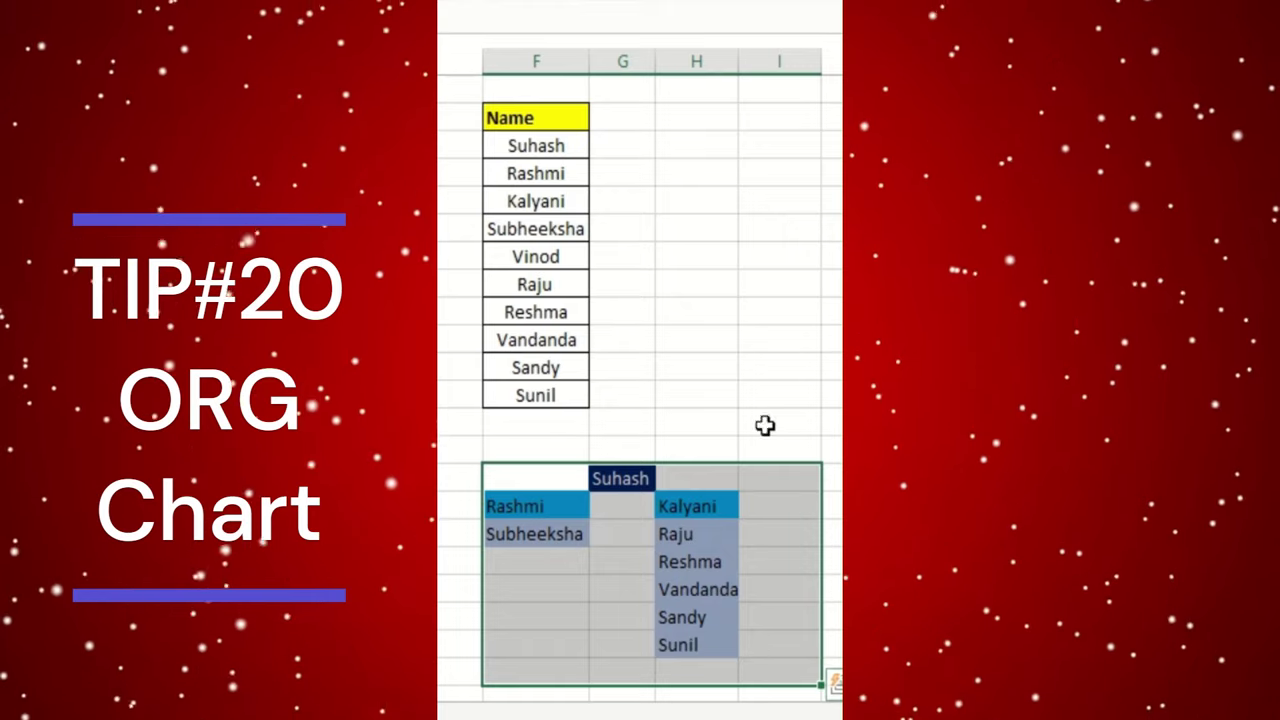
{"action": "left_click", "coordinate": [763, 378]}
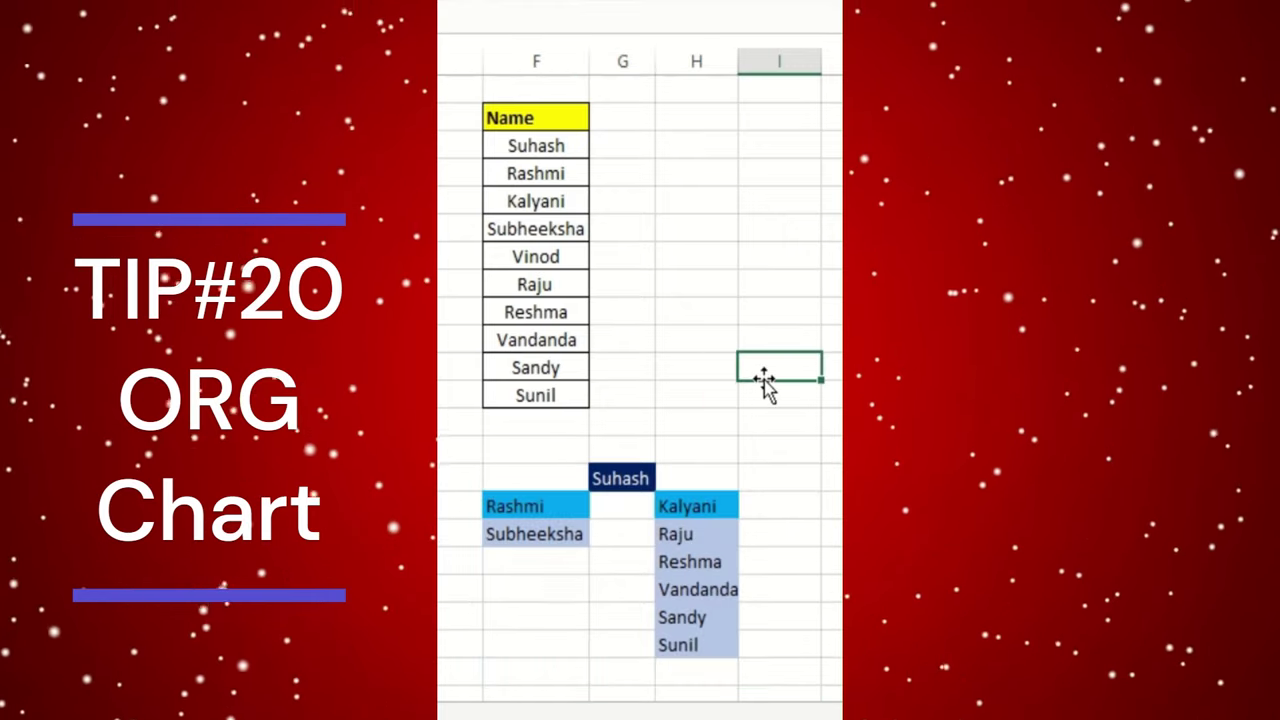
{"action": "left_click", "coordinate": [620, 481]}
{"action": "left_click", "coordinate": [694, 355]}
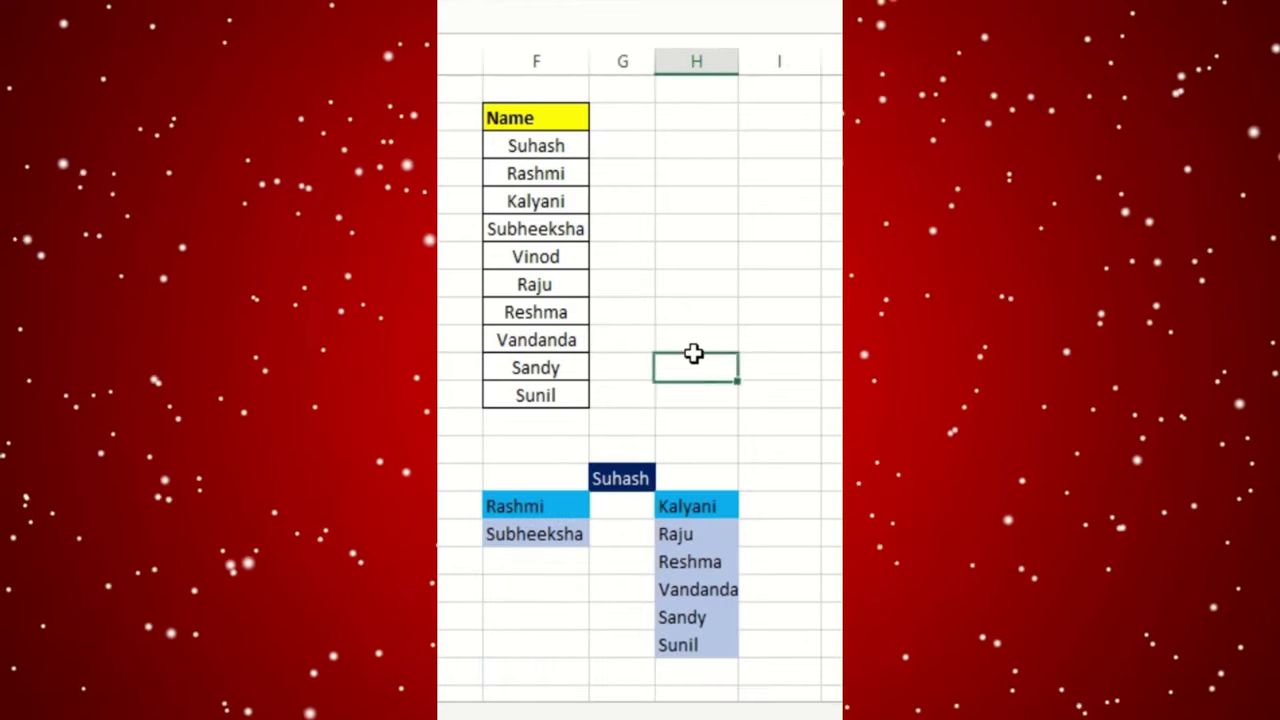
Copy all the names listed below the Name header in column F
{"action": "left_click", "coordinate": [551, 123]}
{"action": "left_click_drag", "start_coordinate": [557, 146], "coordinate": [569, 397]}
{"action": "key", "text": "ctrl+c"}
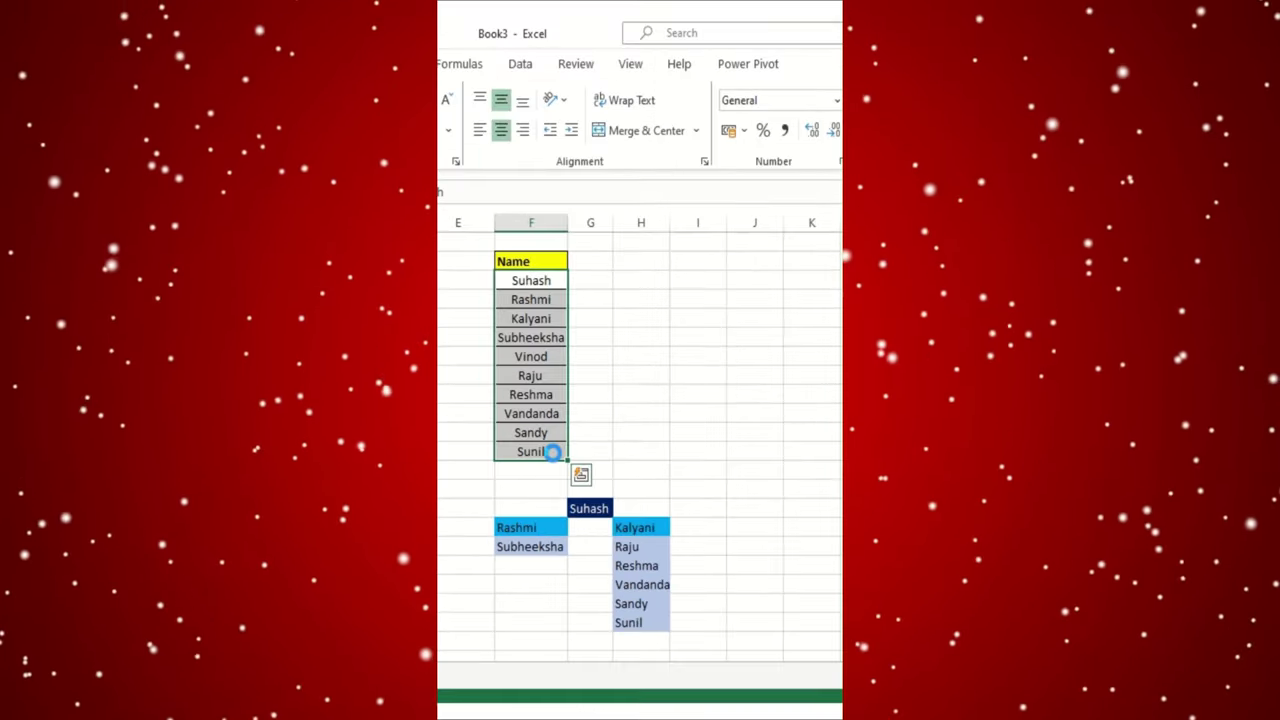
Insert a SmartArt graphic using the first Hierarchy layout, Organization Chart
{"action": "key", "text": "alt+n"}
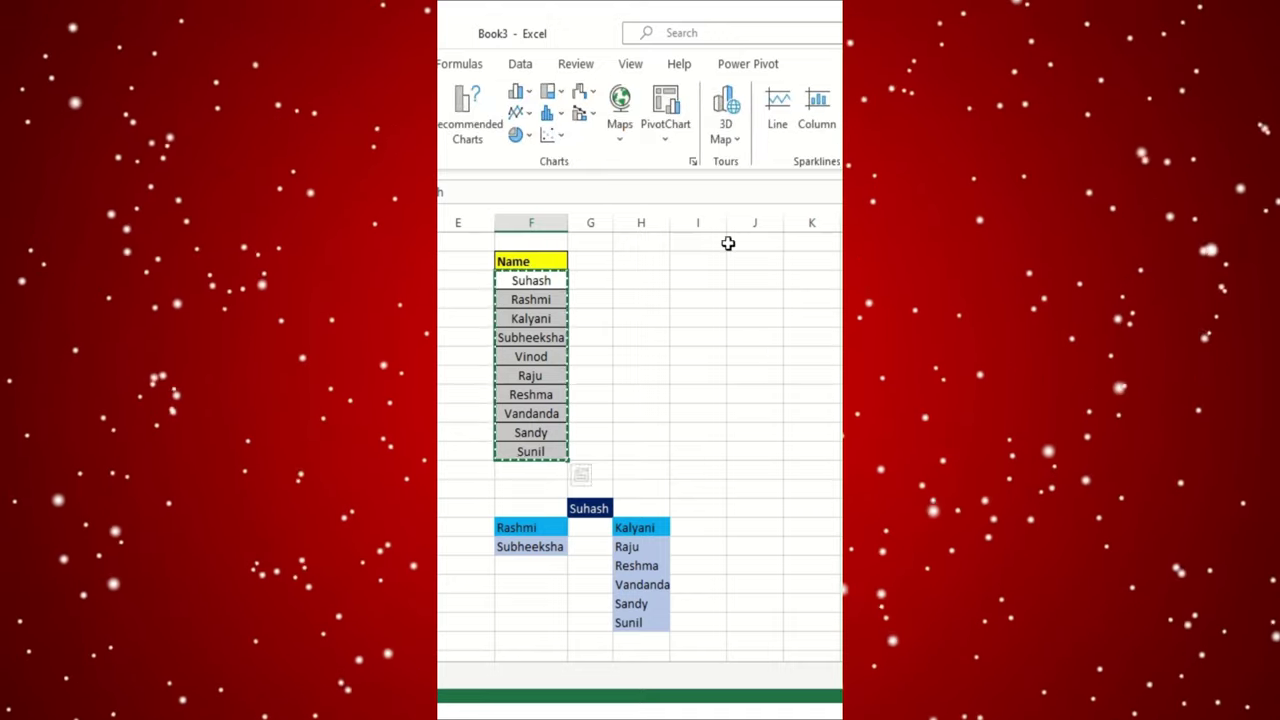
{"action": "left_click", "coordinate": [440, 110]}
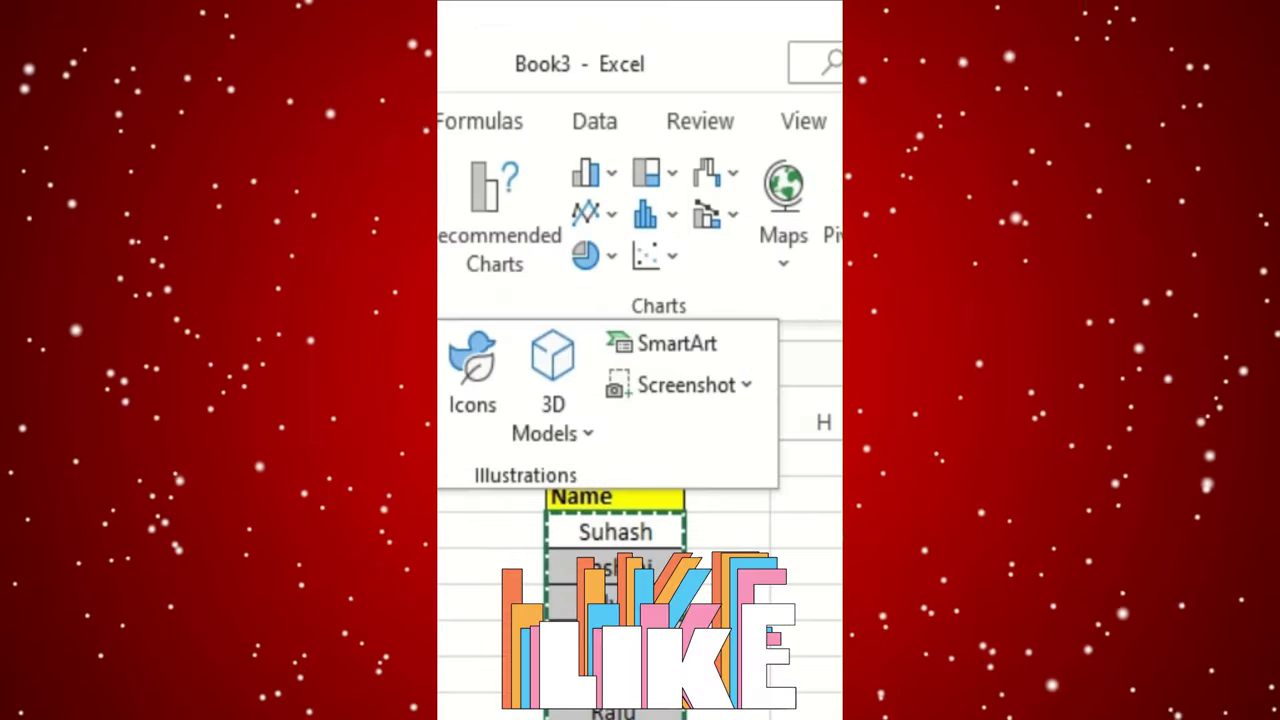
{"action": "left_click", "coordinate": [704, 356]}
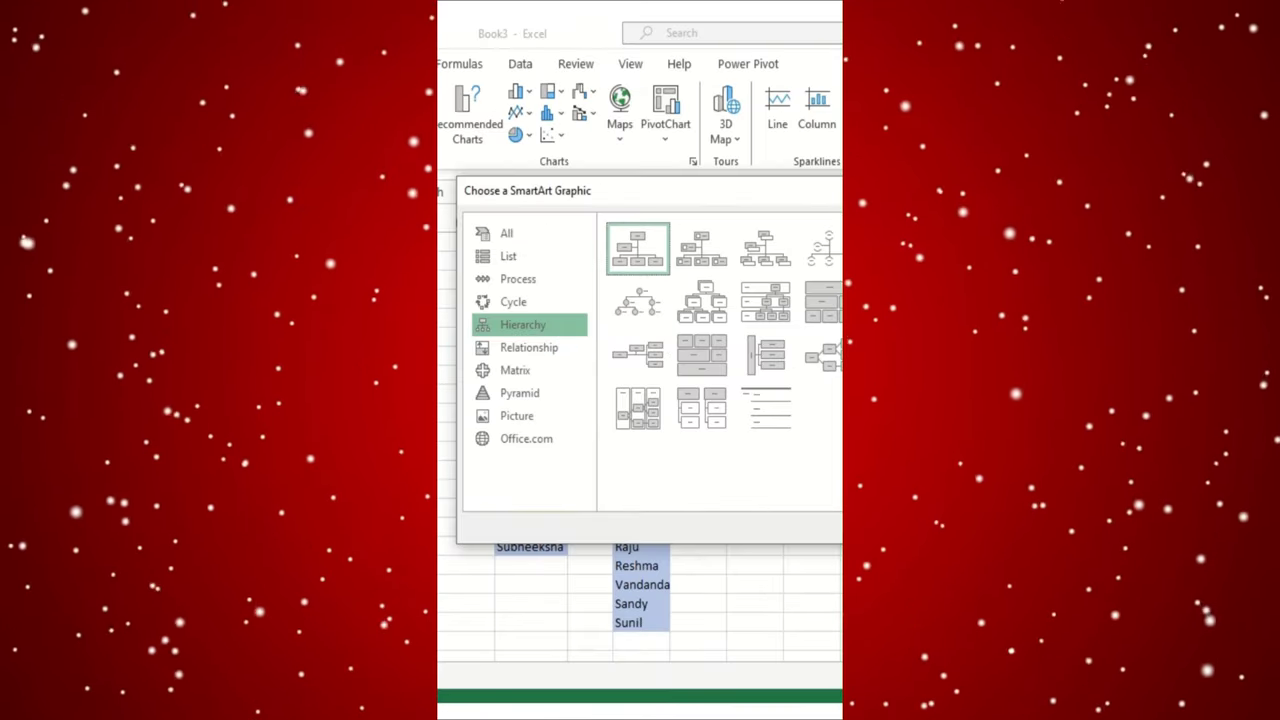
{"action": "key", "text": "Return"}
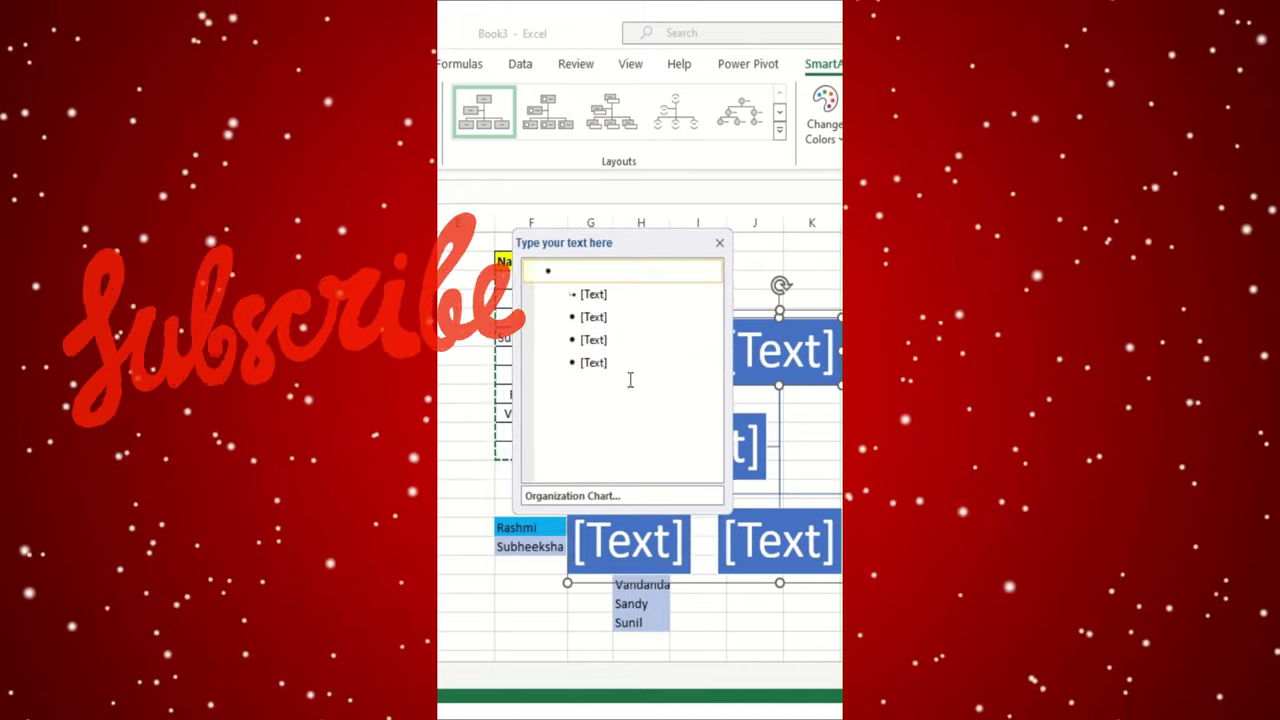
Replace the SmartArt placeholder entries with the copied names and move the text pane clear of the name list
{"action": "left_click_drag", "start_coordinate": [628, 345], "coordinate": [558, 272]}
{"action": "key", "text": "Delete"}
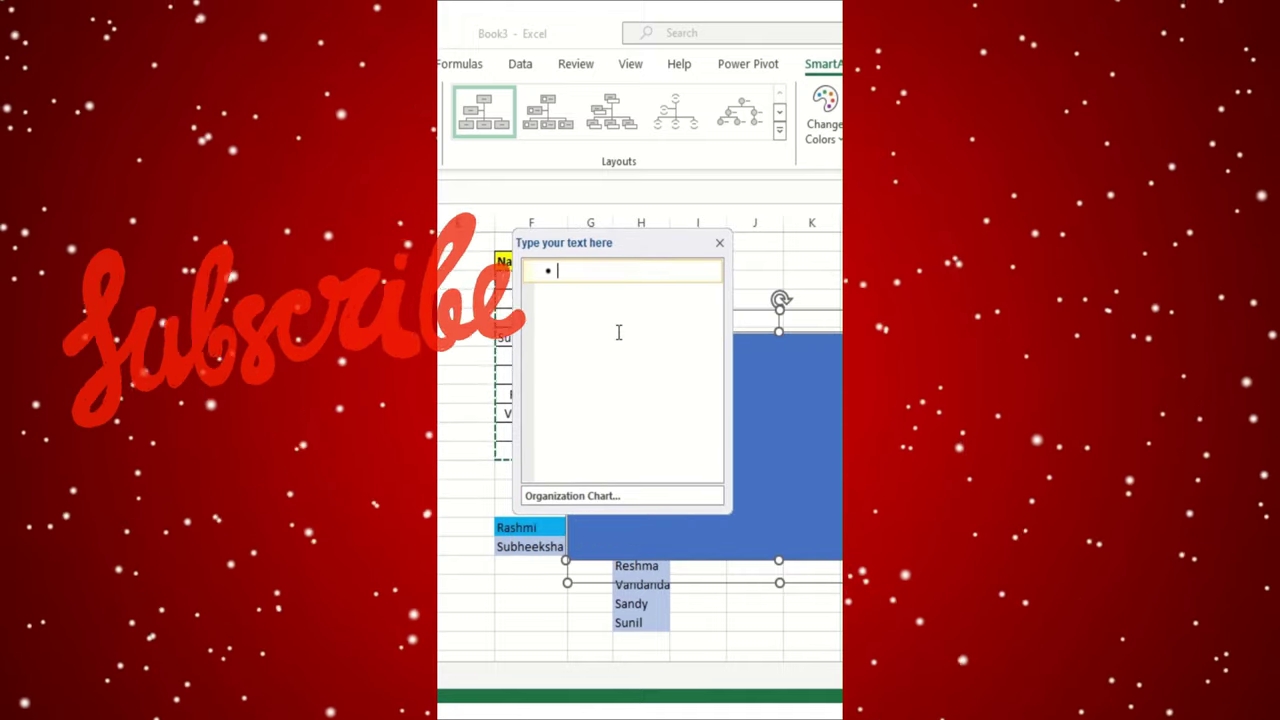
{"action": "key", "text": "ctrl+v"}
{"action": "left_click_drag", "start_coordinate": [620, 242], "coordinate": [685, 301]}
Indent the two managers one level below the top entry, with the first manager's subordinate placed one level beneath that manager
{"action": "left_click", "coordinate": [666, 349]}
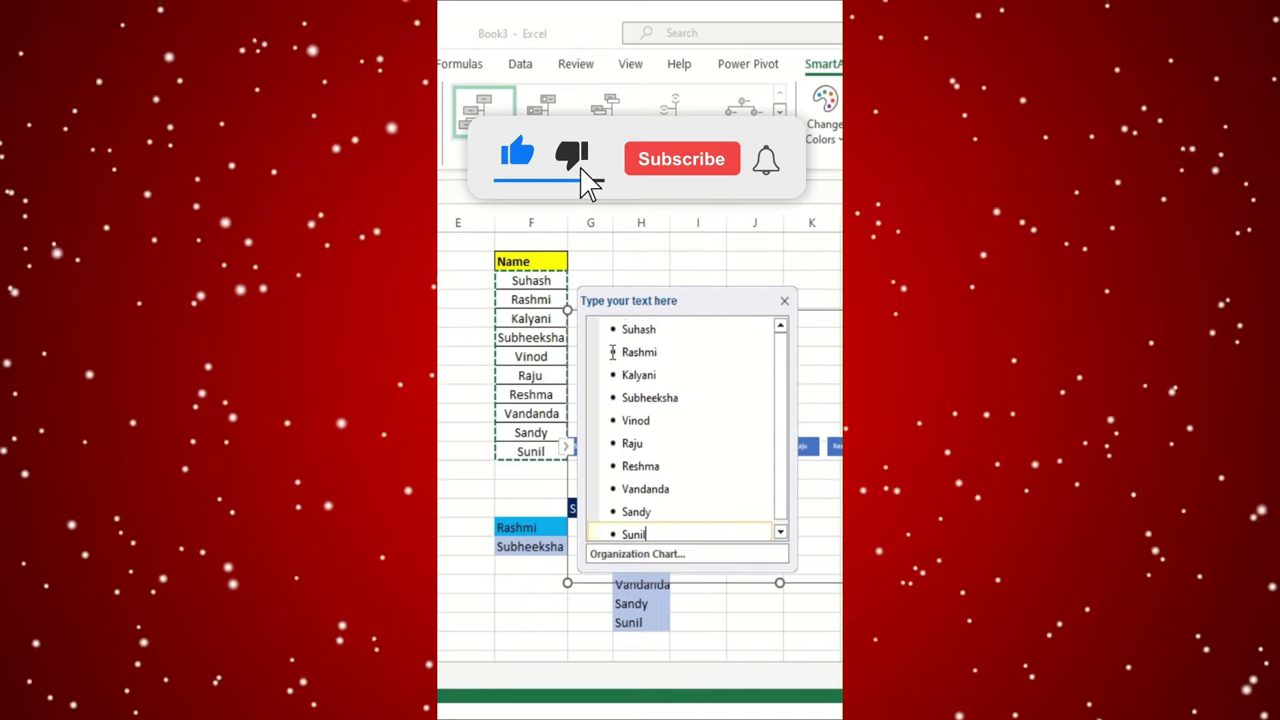
{"action": "key", "text": "Tab"}
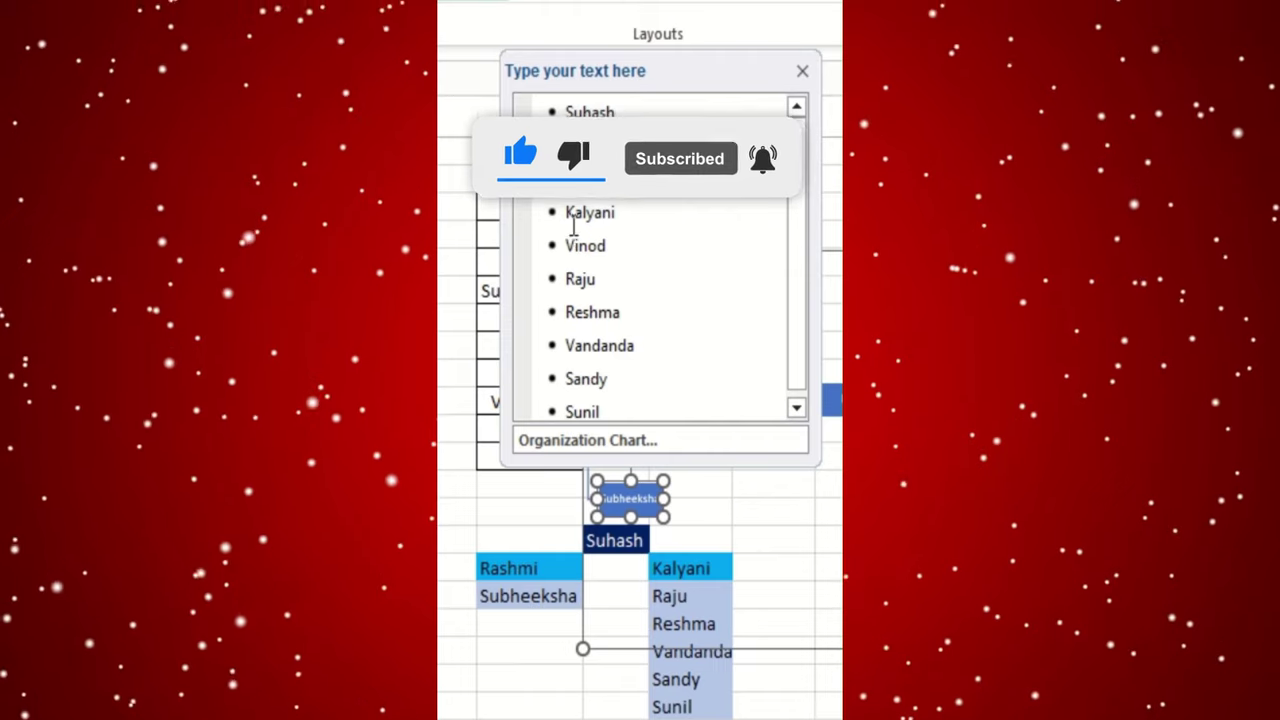
{"action": "left_click", "coordinate": [568, 214]}
{"action": "key", "text": "Tab"}
Indent the fifth, sixth and seventh entries to the third level, beneath the second manager
{"action": "left_click", "coordinate": [564, 247]}
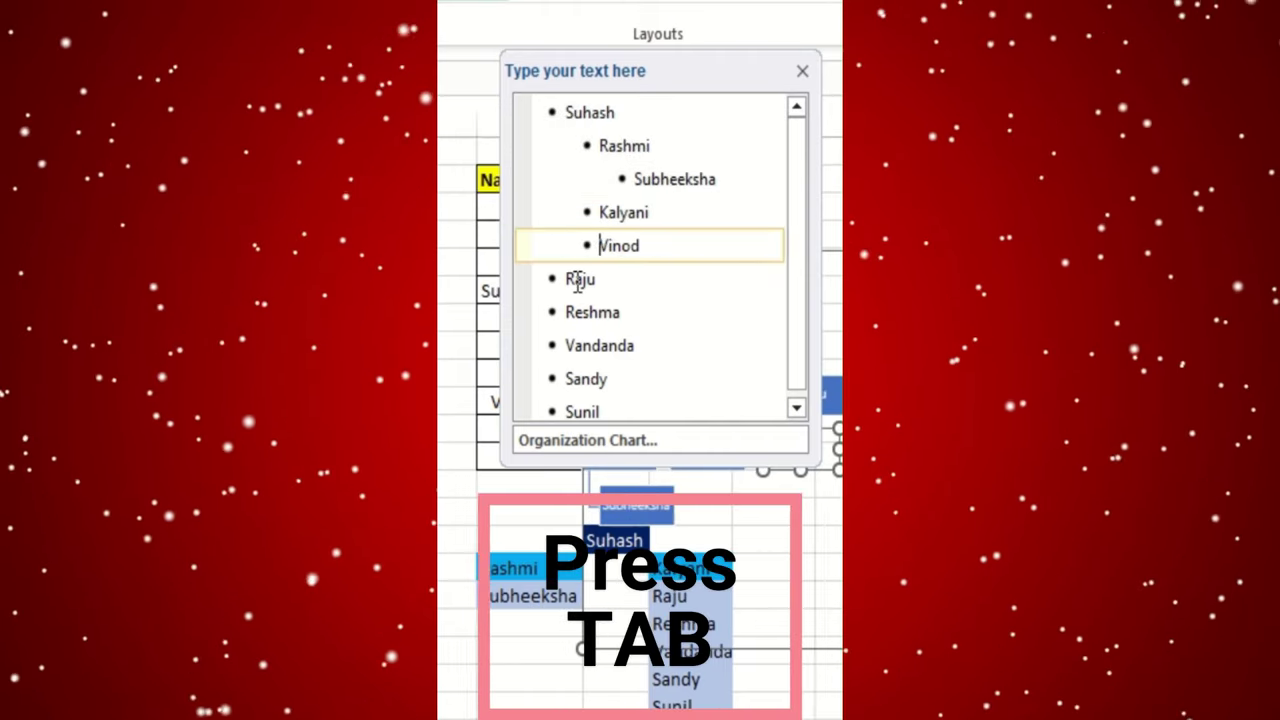
{"action": "key", "text": "Tab"}
{"action": "key", "text": "Tab"}
{"action": "left_click", "coordinate": [563, 279]}
{"action": "key", "text": "Tab"}
{"action": "key", "text": "Tab"}
{"action": "left_click", "coordinate": [563, 313]}
{"action": "key", "text": "Tab"}
{"action": "key", "text": "Tab"}
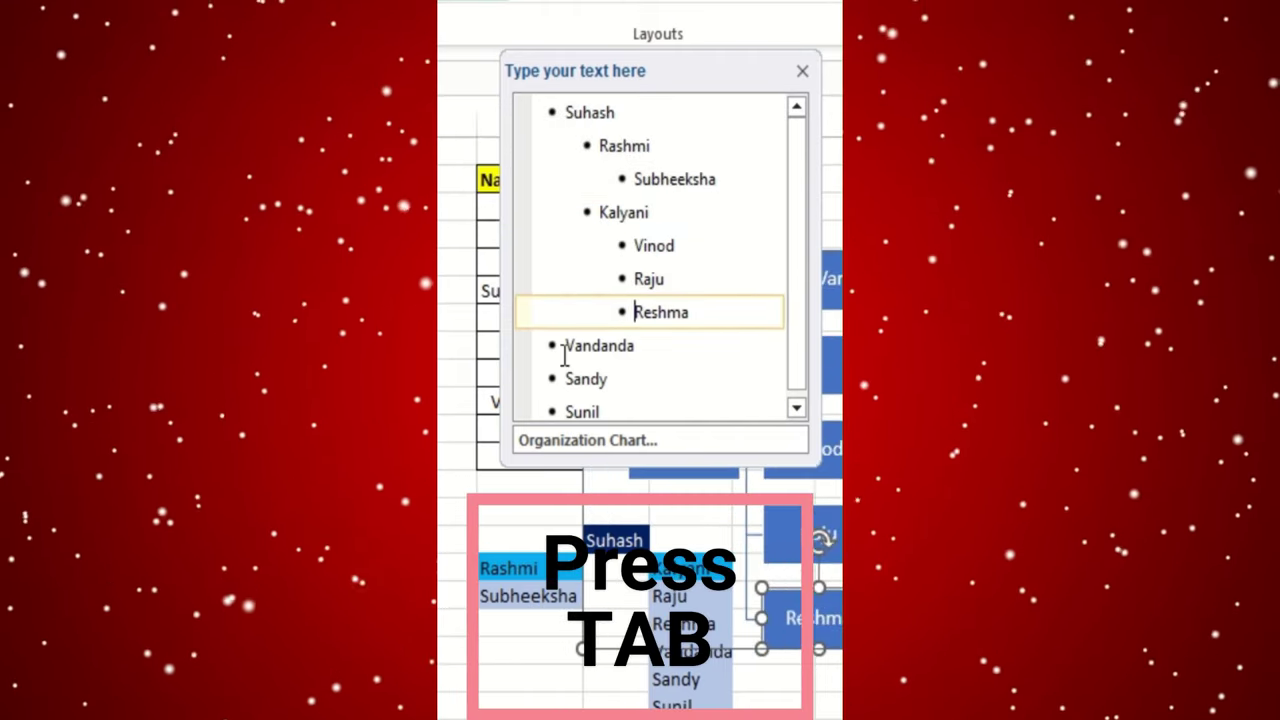
Indent the last three entries of the outline to the third level, beneath the second manager
{"action": "left_click", "coordinate": [563, 346]}
{"action": "key", "text": "Tab"}
{"action": "key", "text": "Tab"}
{"action": "left_click", "coordinate": [566, 408]}
{"action": "key", "text": "Tab"}
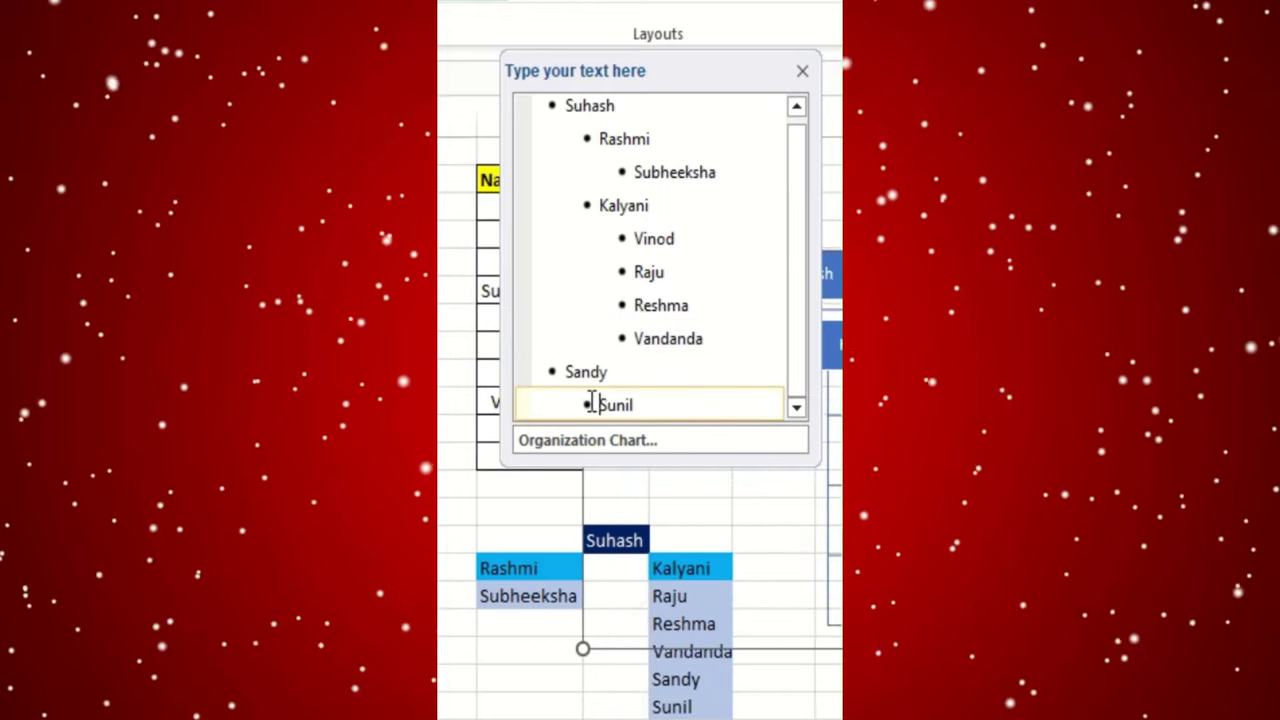
{"action": "left_click", "coordinate": [588, 373]}
{"action": "key", "text": "Tab"}
{"action": "key", "text": "Tab"}
{"action": "left_click", "coordinate": [598, 402]}
{"action": "key", "text": "Tab"}
{"action": "key", "text": "Tab"}
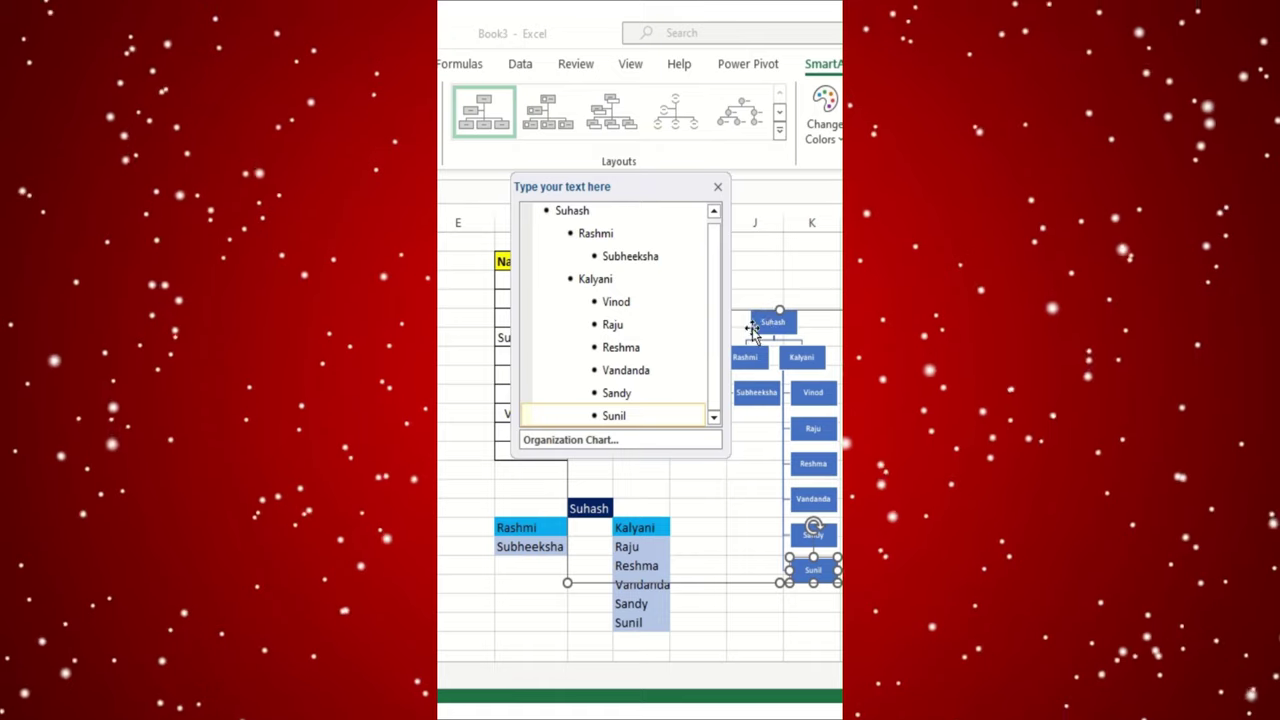
Close the SmartArt text pane, then move the organization chart up beside the name list and enlarge it
{"action": "left_click", "coordinate": [717, 186]}
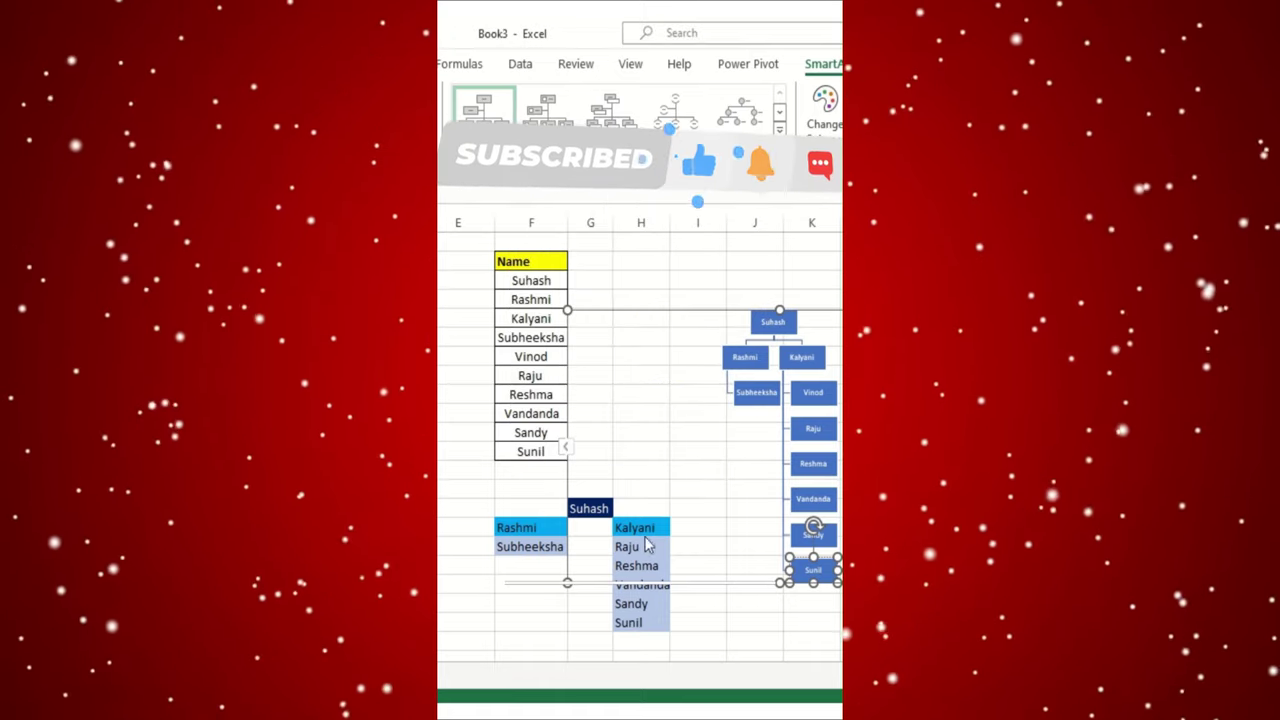
{"action": "left_click_drag", "start_coordinate": [814, 300], "coordinate": [694, 229]}
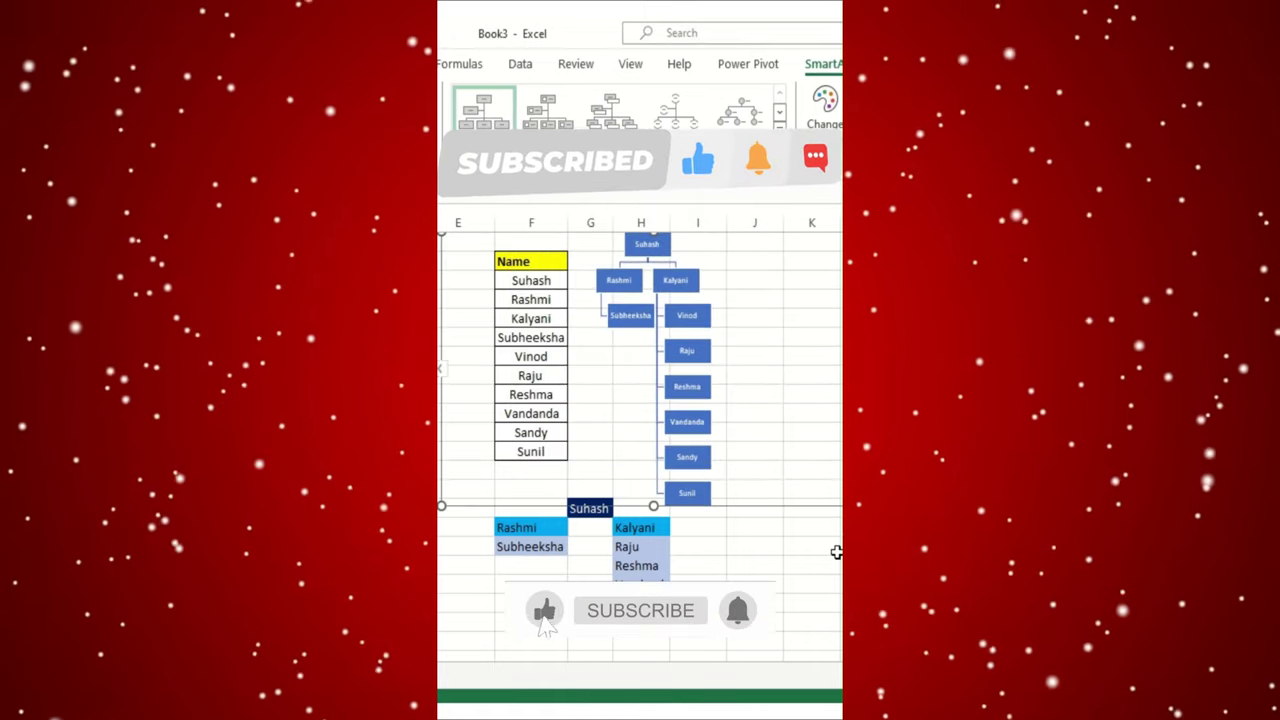
{"action": "left_click_drag", "start_coordinate": [653, 505], "coordinate": [656, 648]}
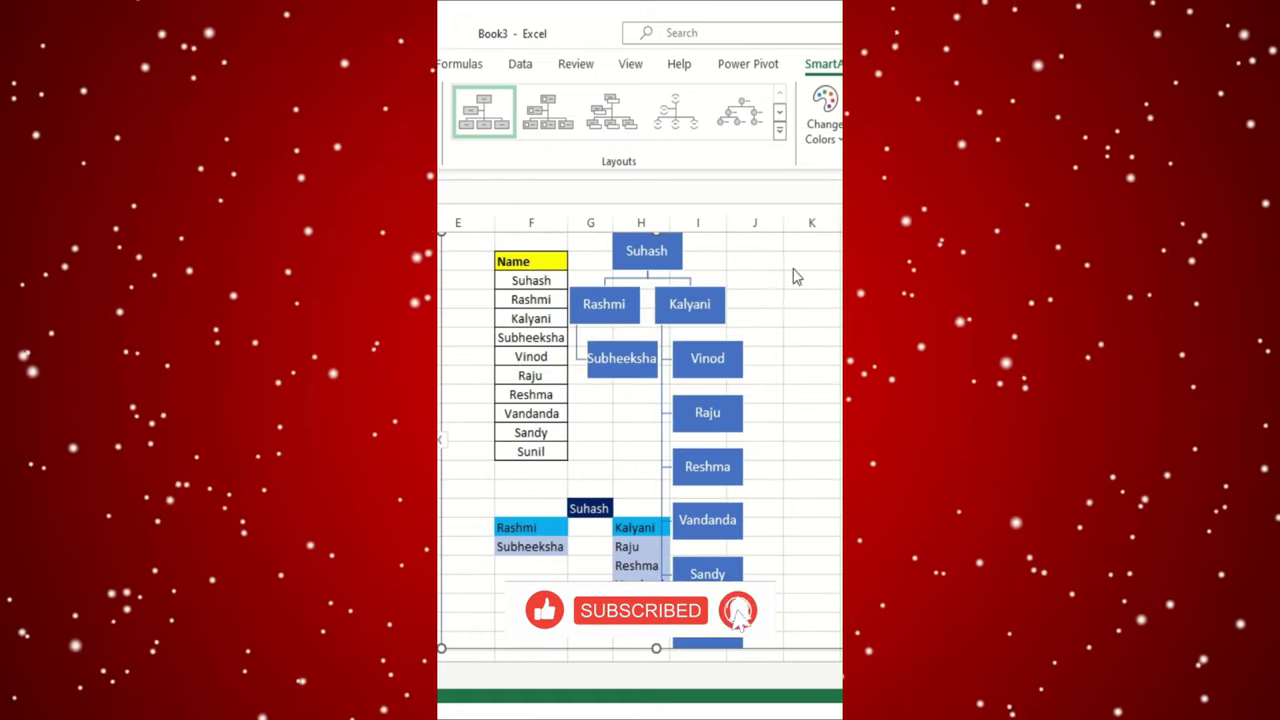
Recolor the organization chart with a Colorful scheme of orange, gold and blue levels
{"action": "left_click", "coordinate": [826, 135]}
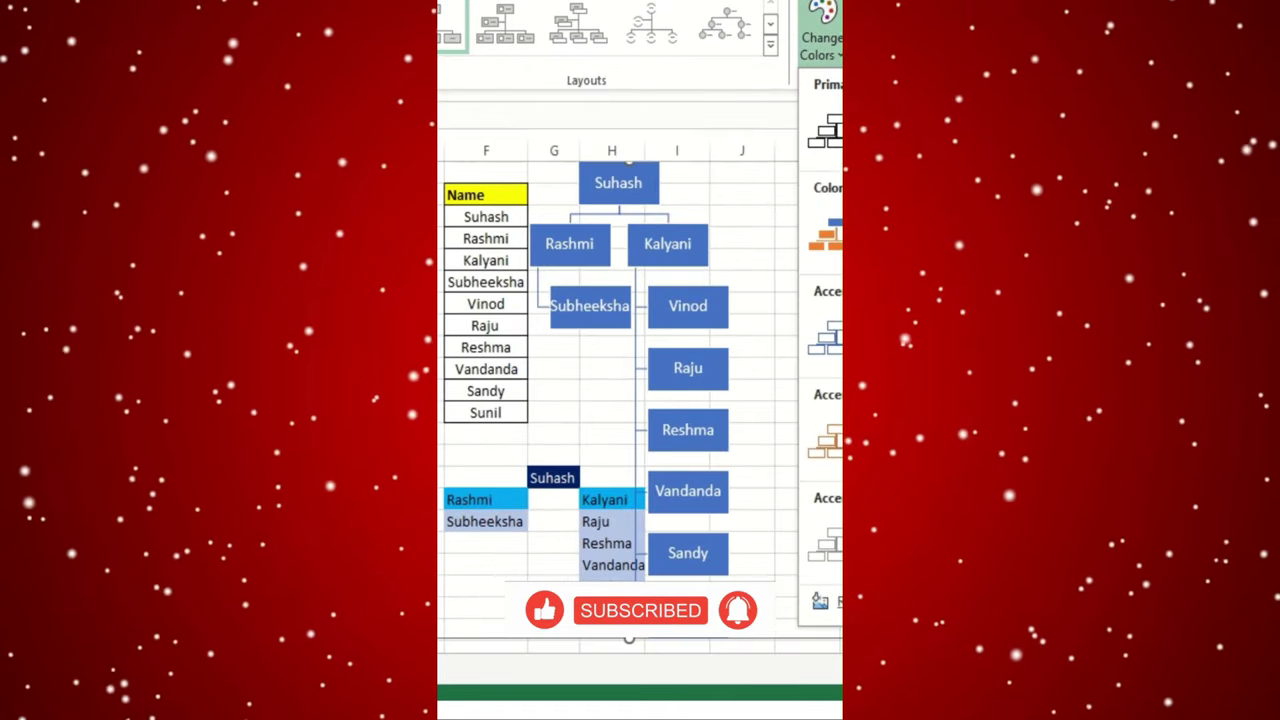
{"action": "left_click", "coordinate": [826, 238]}
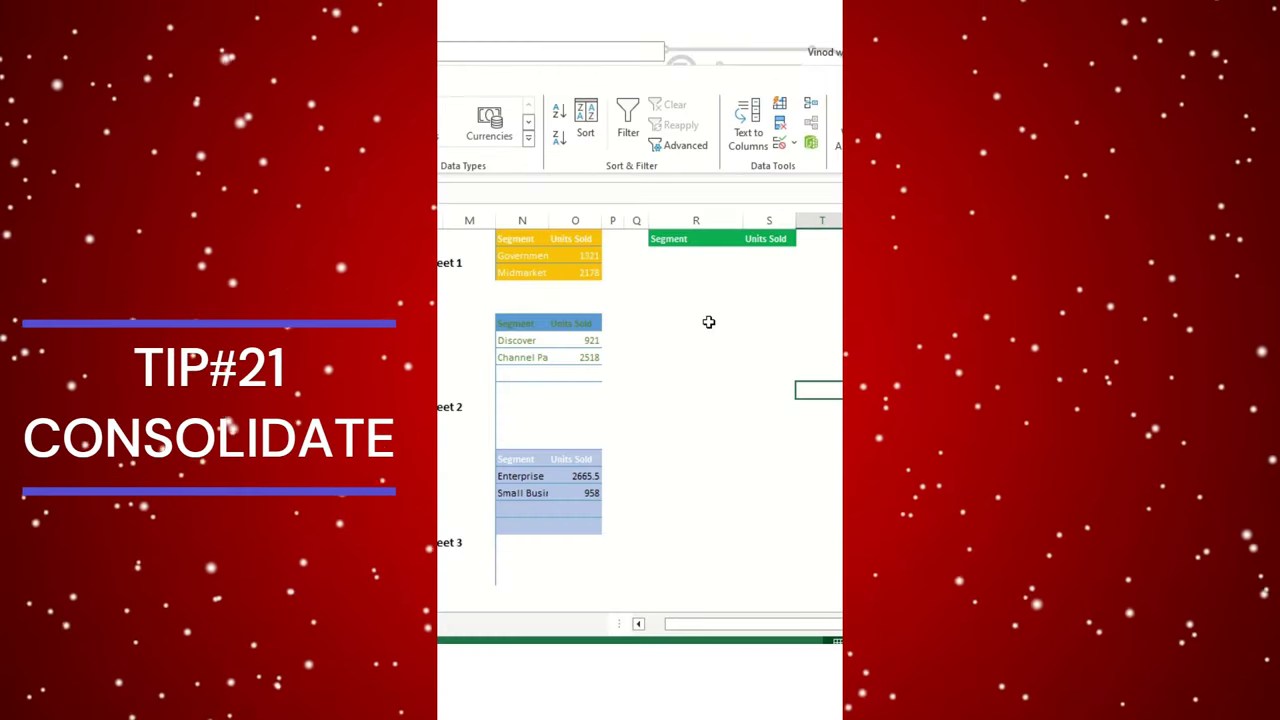
Open Consolidate with R2 as the destination cell and delete the three existing source references
{"action": "left_click", "coordinate": [709, 322]}
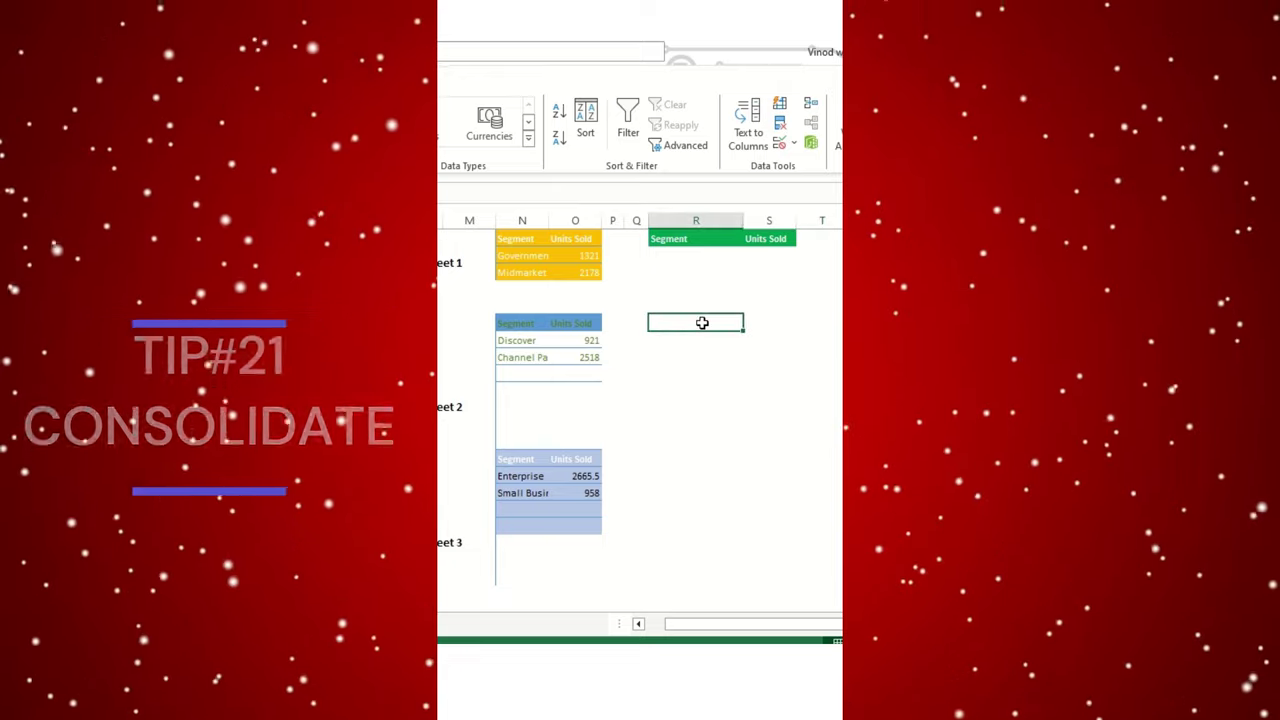
{"action": "left_click", "coordinate": [703, 257]}
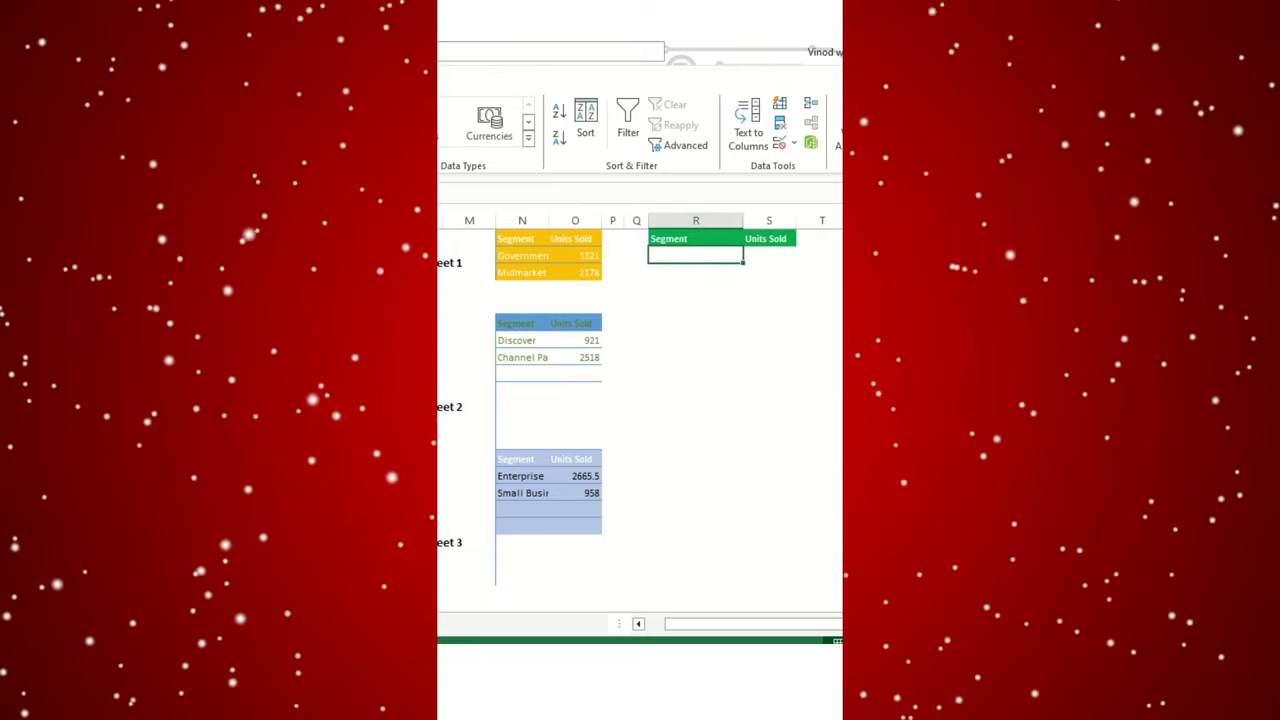
{"action": "left_click", "coordinate": [810, 104]}
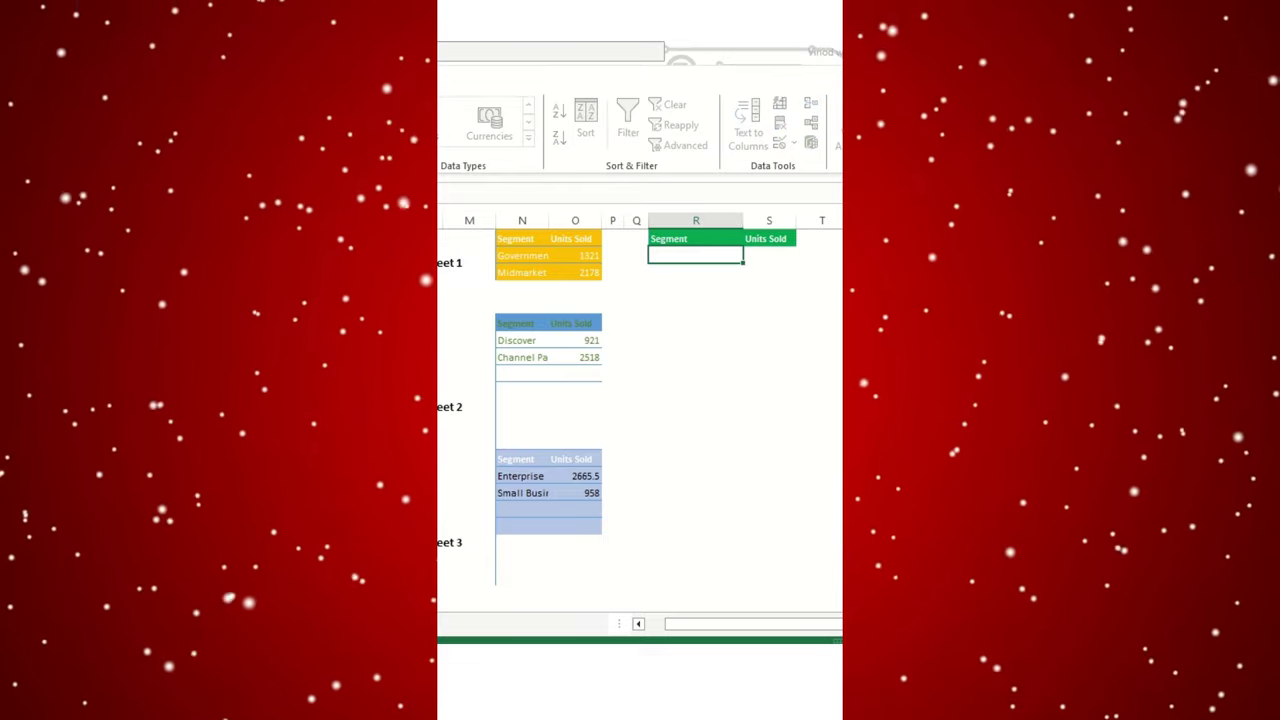
{"action": "left_click_drag", "start_coordinate": [531, 361], "coordinate": [631, 332]}
{"action": "left_click", "coordinate": [565, 435]}
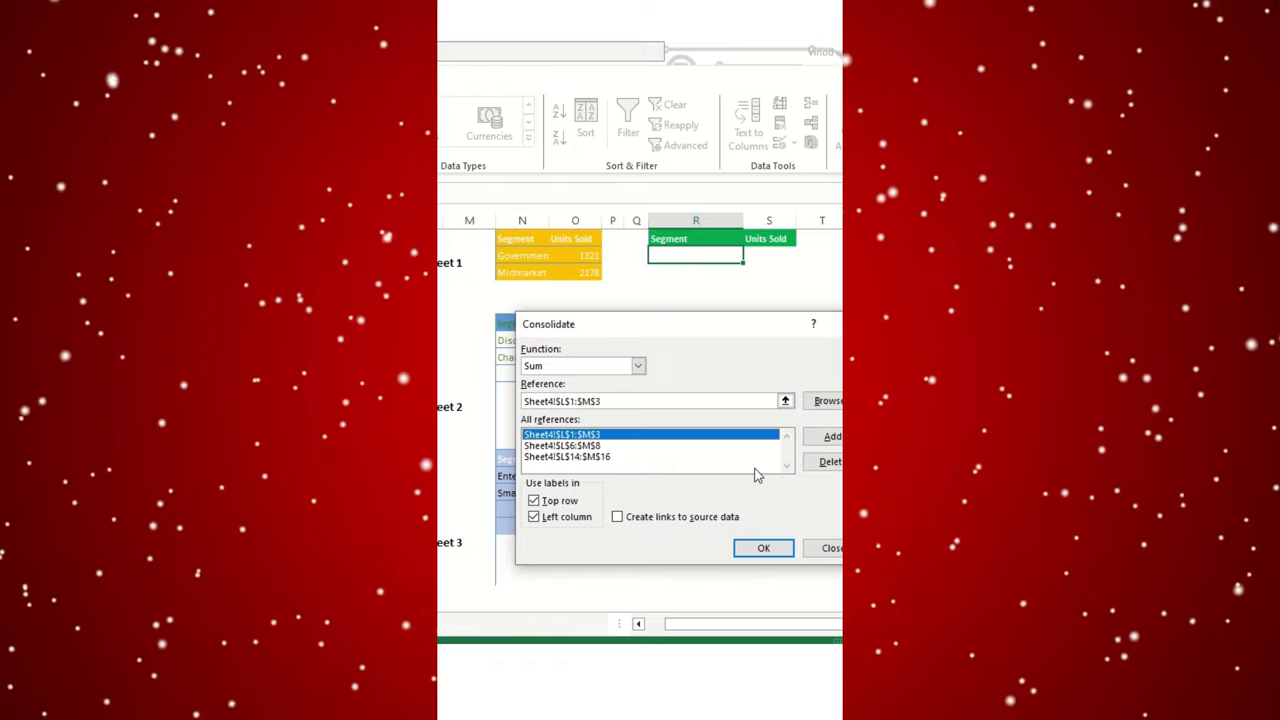
{"action": "left_click", "coordinate": [829, 461]}
{"action": "left_click", "coordinate": [690, 435]}
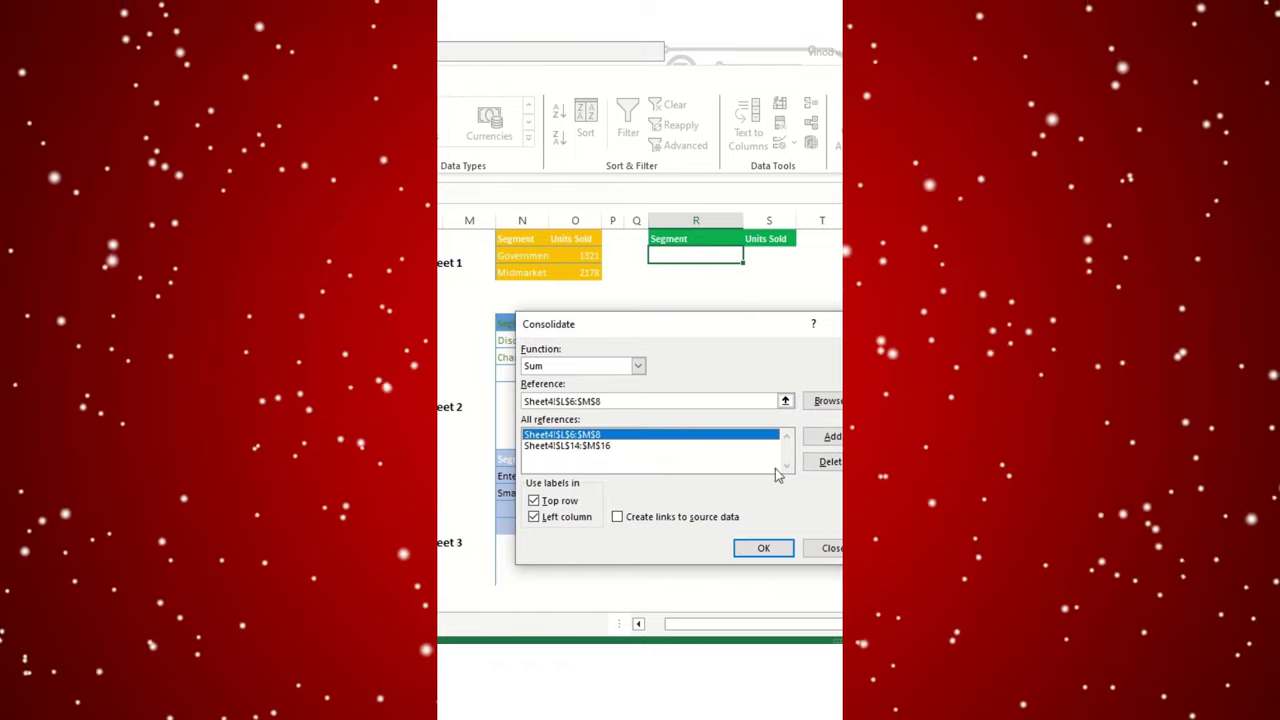
{"action": "left_click", "coordinate": [829, 461]}
{"action": "left_click", "coordinate": [604, 437]}
{"action": "left_click", "coordinate": [816, 463]}
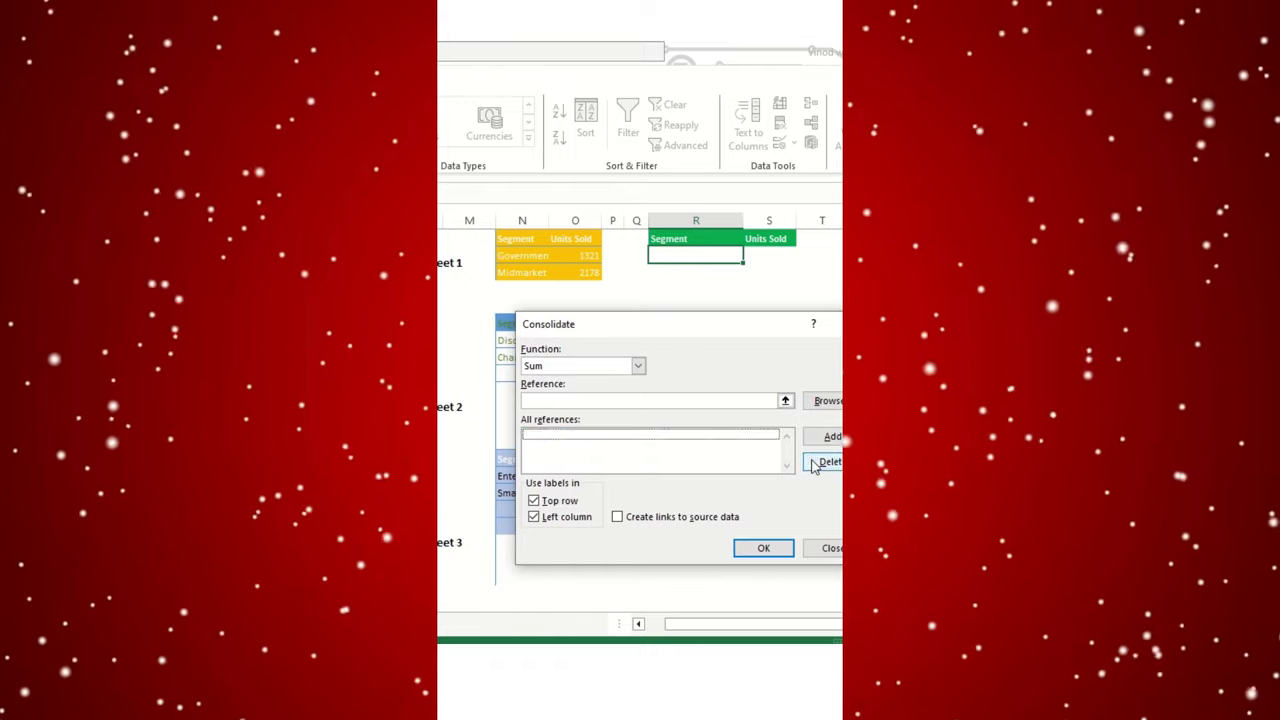
Add the first segment table, N1:O3 including its headers, as a consolidation reference
{"action": "left_click_drag", "start_coordinate": [597, 332], "coordinate": [766, 326]}
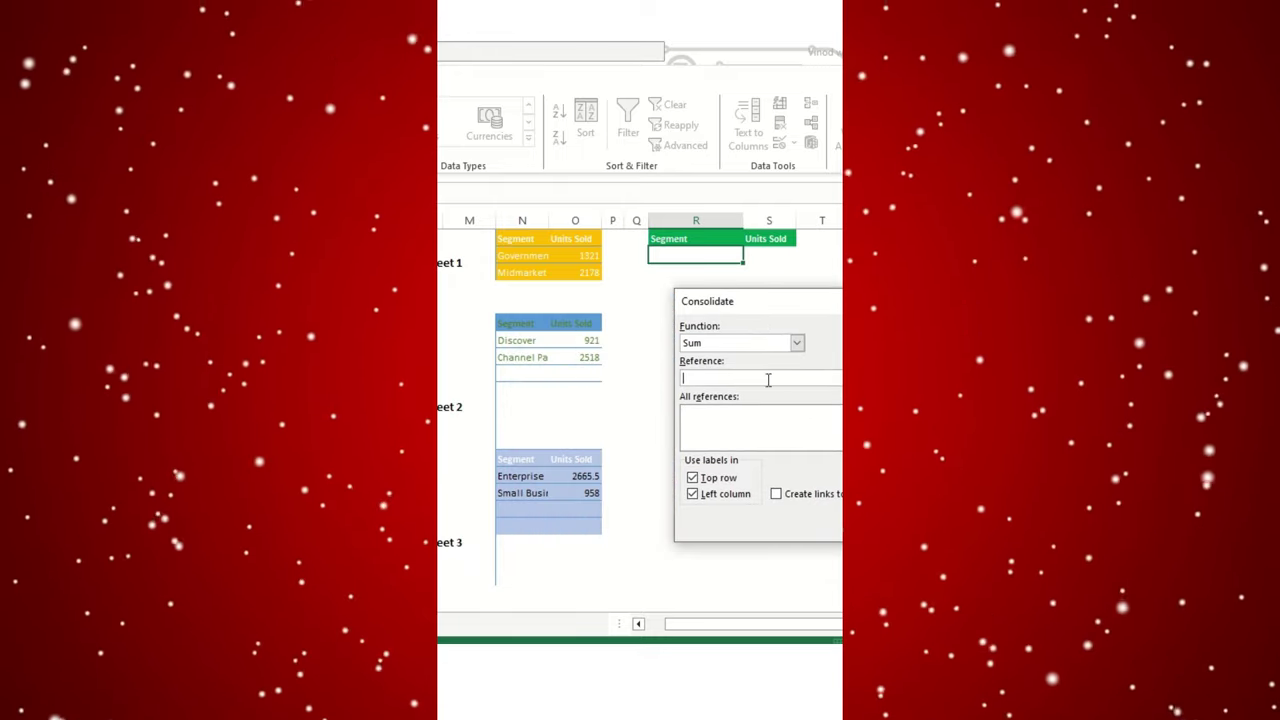
{"action": "left_click_drag", "start_coordinate": [510, 243], "coordinate": [574, 271]}
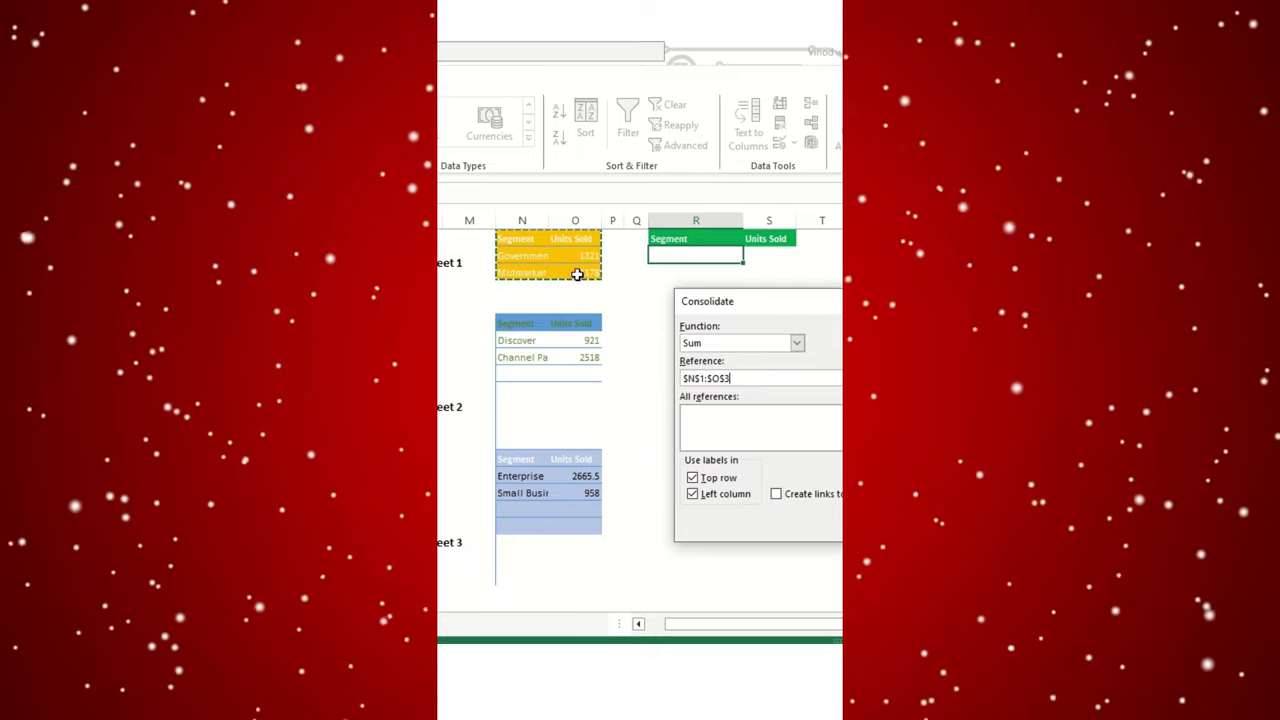
{"action": "left_click_drag", "start_coordinate": [868, 311], "coordinate": [686, 97]}
{"action": "left_click", "coordinate": [808, 397]}
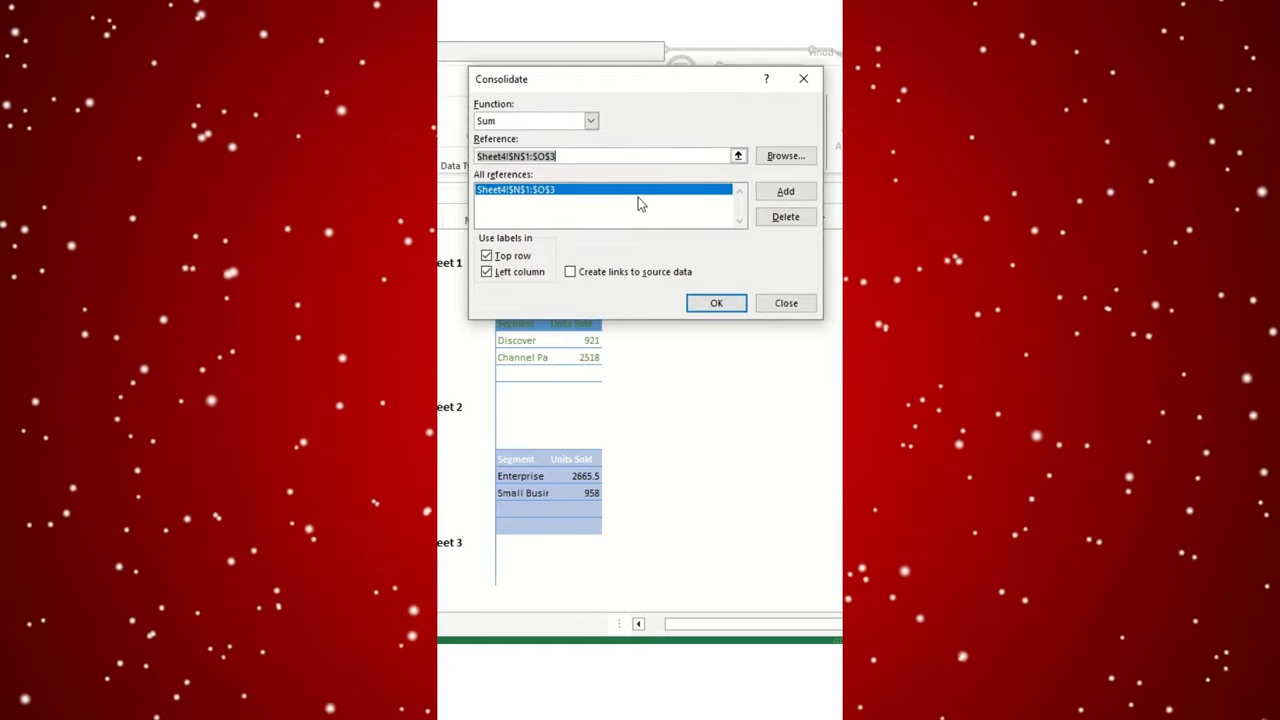
Add the second and third segment tables, N6:O8 and N14:O16, to the consolidation references and close the dialog
{"action": "left_click_drag", "start_coordinate": [520, 331], "coordinate": [568, 355]}
{"action": "left_click", "coordinate": [784, 192]}
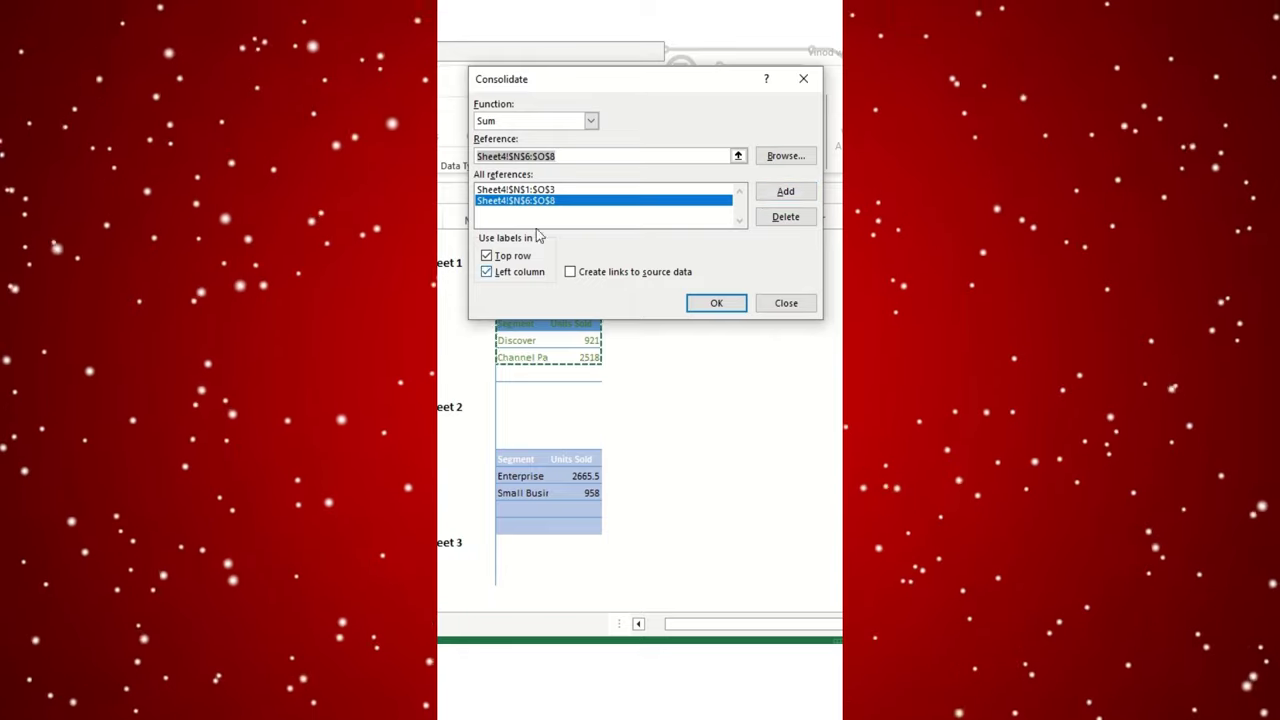
{"action": "left_click_drag", "start_coordinate": [527, 456], "coordinate": [576, 496]}
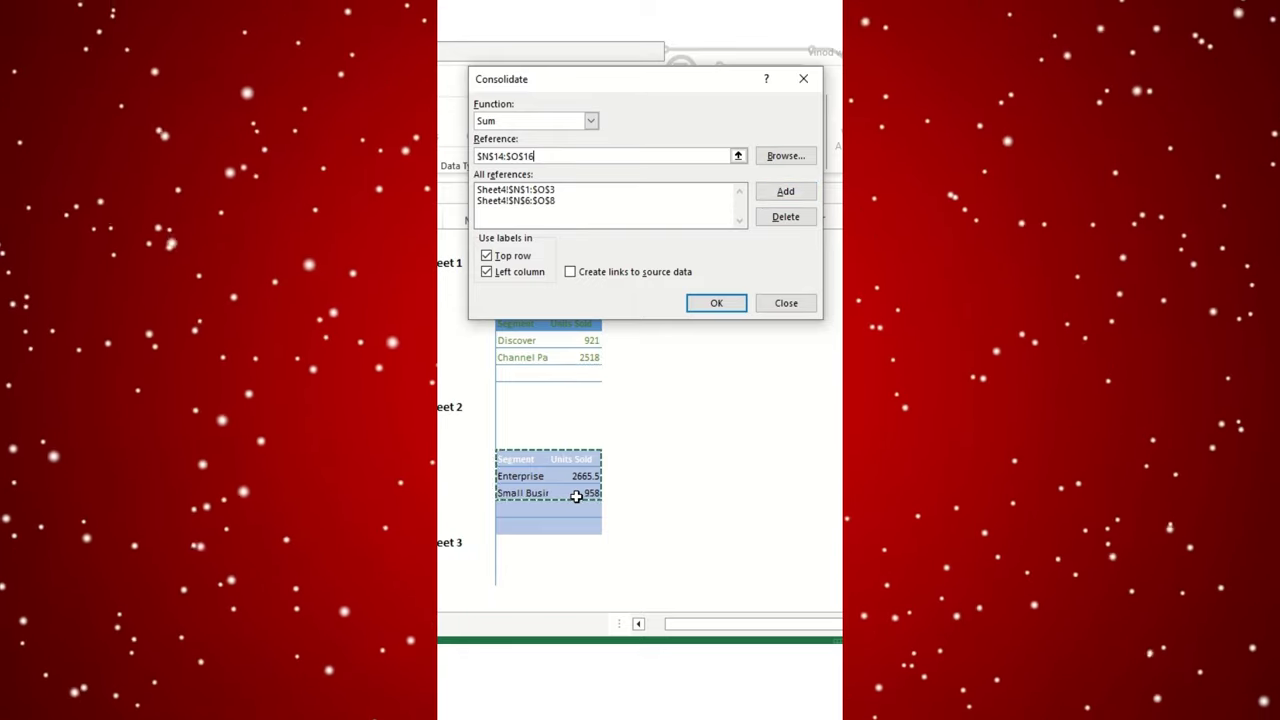
{"action": "left_click", "coordinate": [808, 193]}
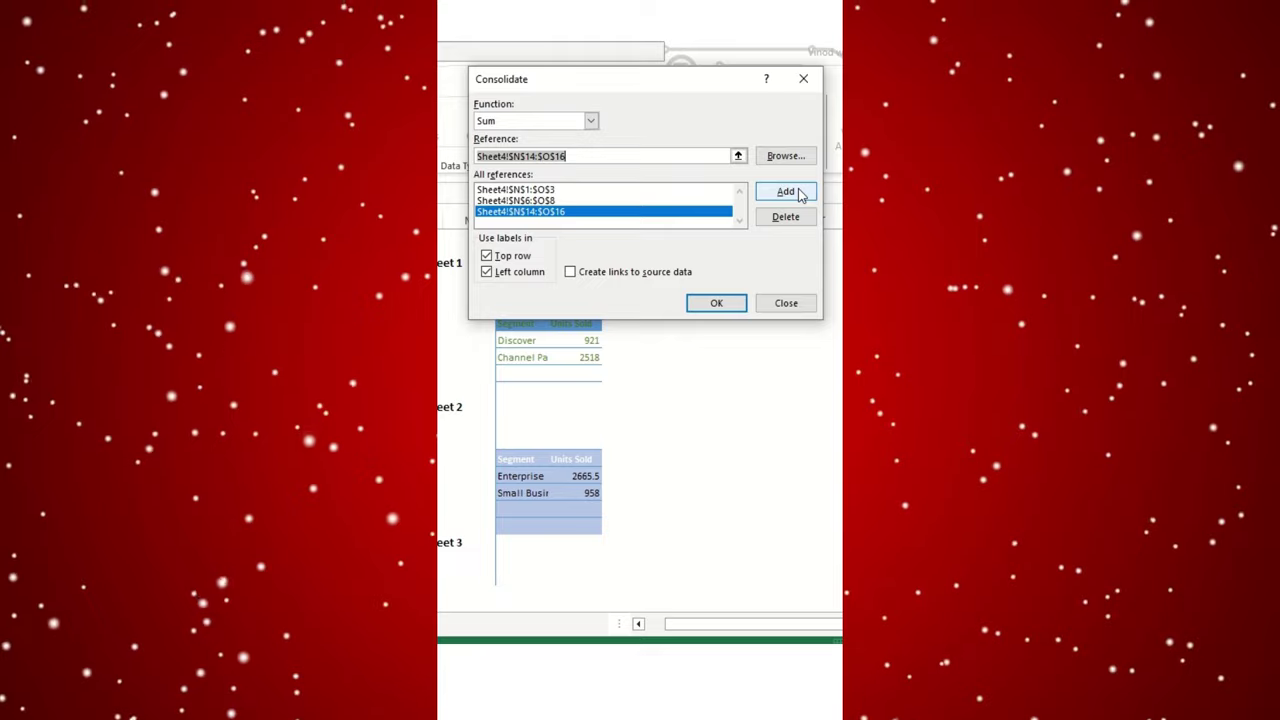
{"action": "left_click", "coordinate": [803, 305]}
Consolidate the three referenced tables by Sum into R2:S12, using top row and left column labels
{"action": "left_click", "coordinate": [709, 316]}
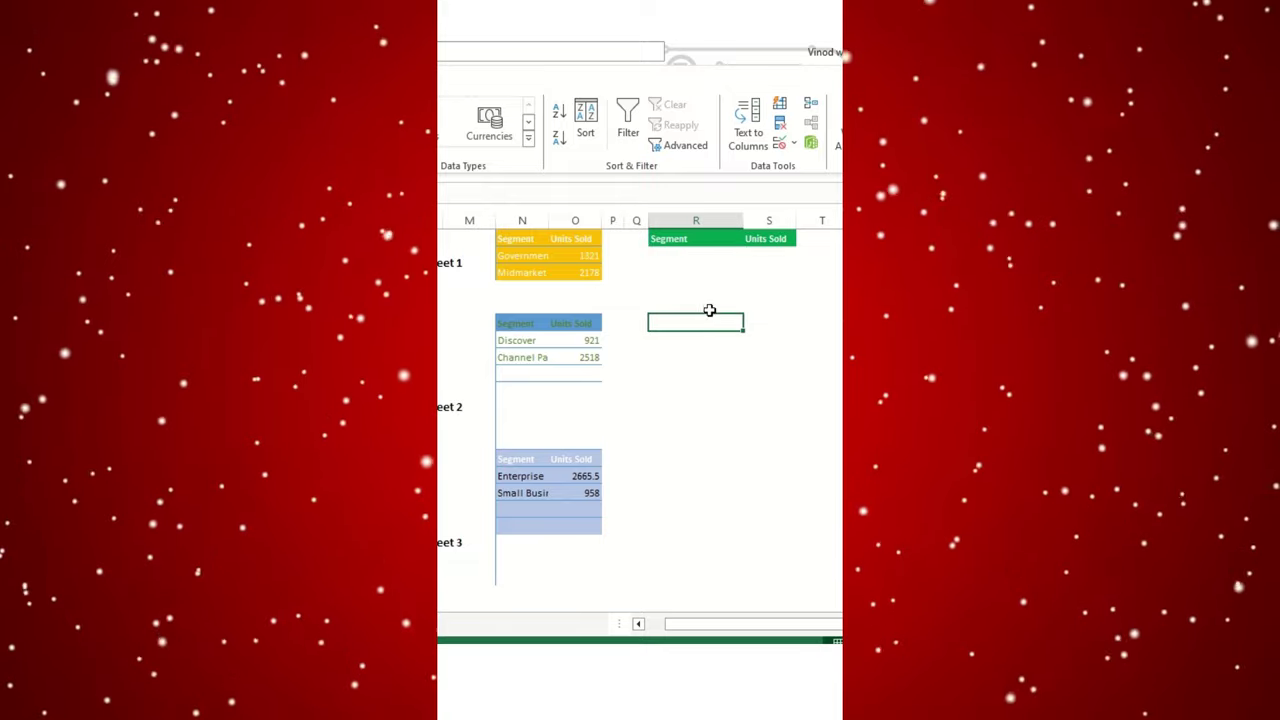
{"action": "left_click_drag", "start_coordinate": [695, 257], "coordinate": [766, 426]}
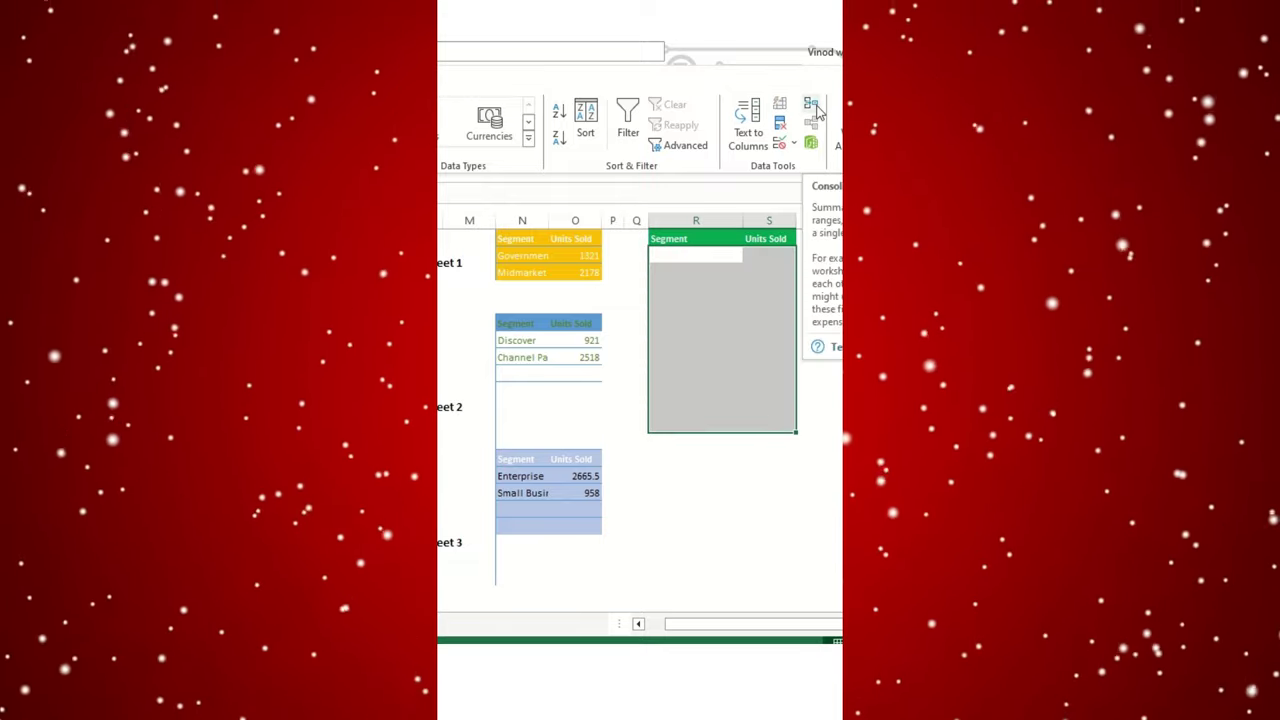
{"action": "left_click", "coordinate": [812, 106]}
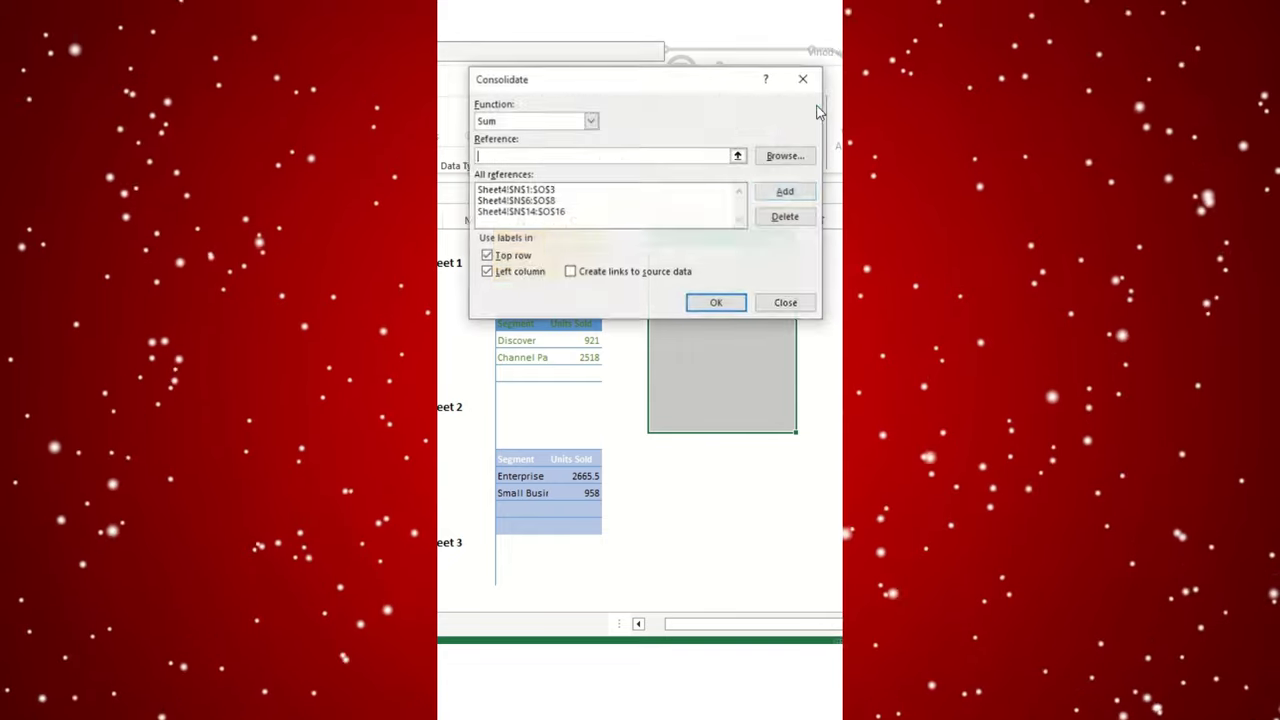
{"action": "left_click", "coordinate": [716, 302]}
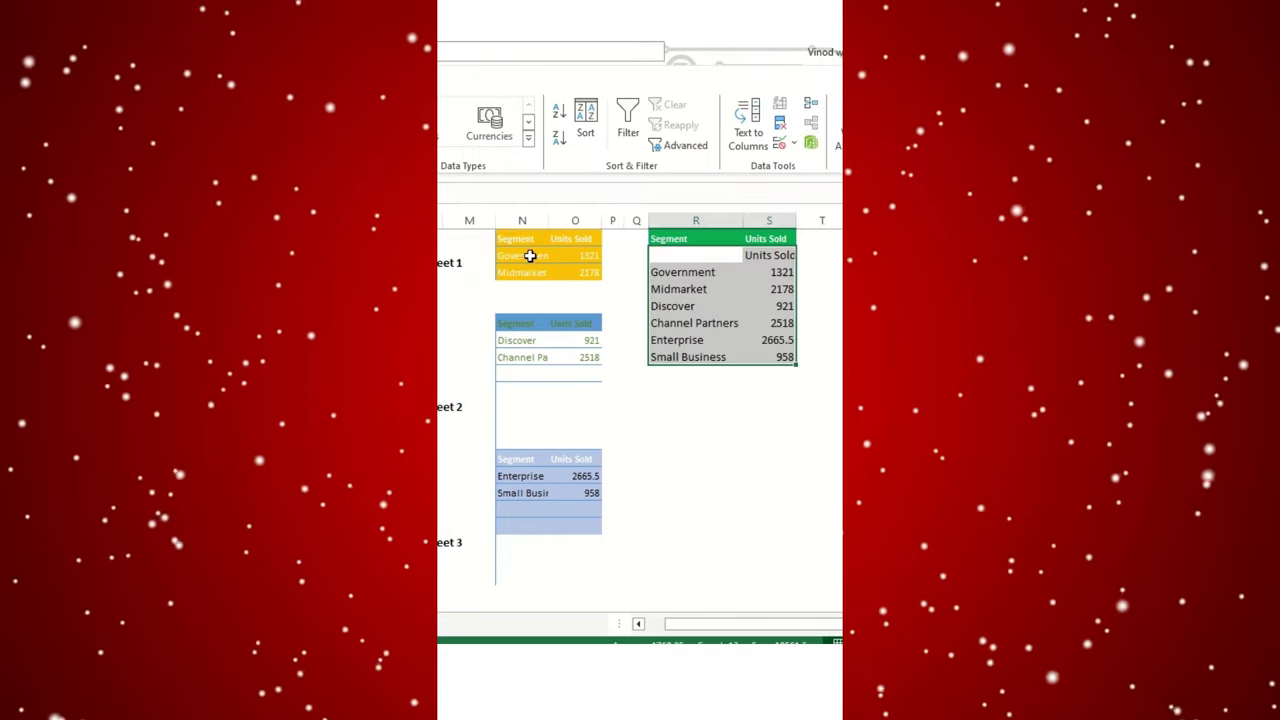
{"action": "left_click_drag", "start_coordinate": [530, 256], "coordinate": [529, 274]}
{"action": "left_click_drag", "start_coordinate": [527, 341], "coordinate": [523, 359]}
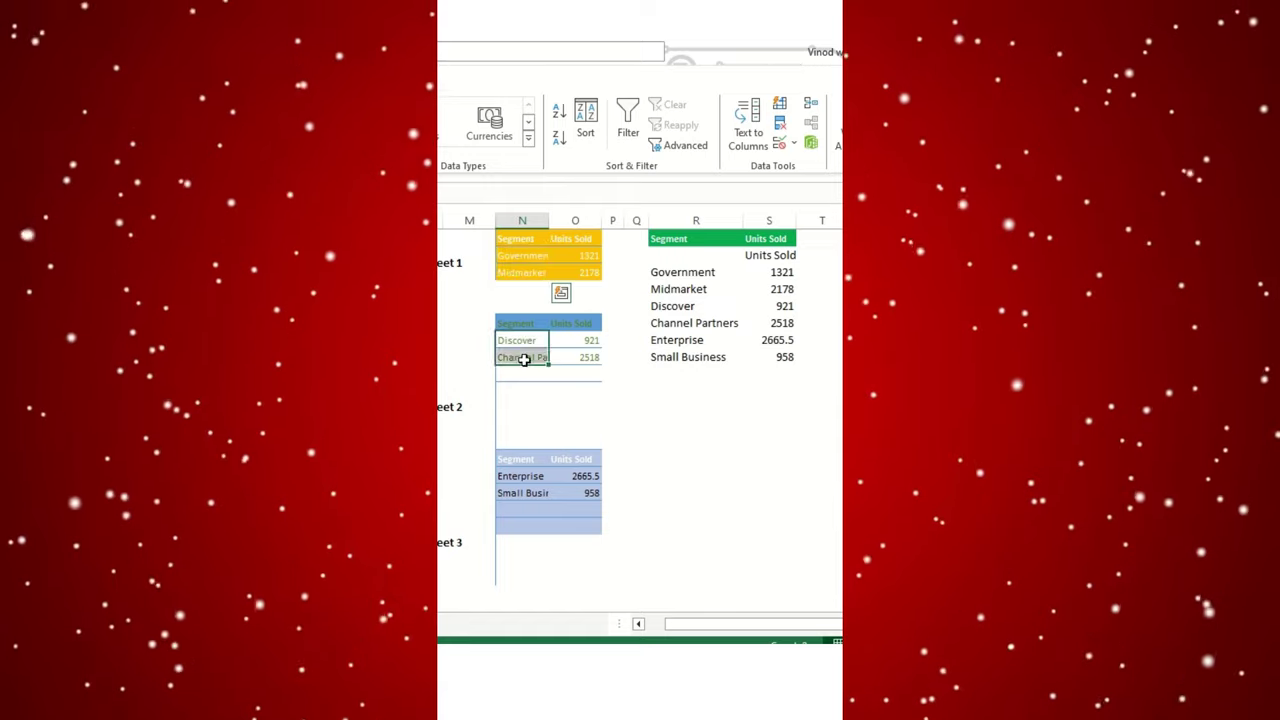
{"action": "left_click", "coordinate": [527, 479]}
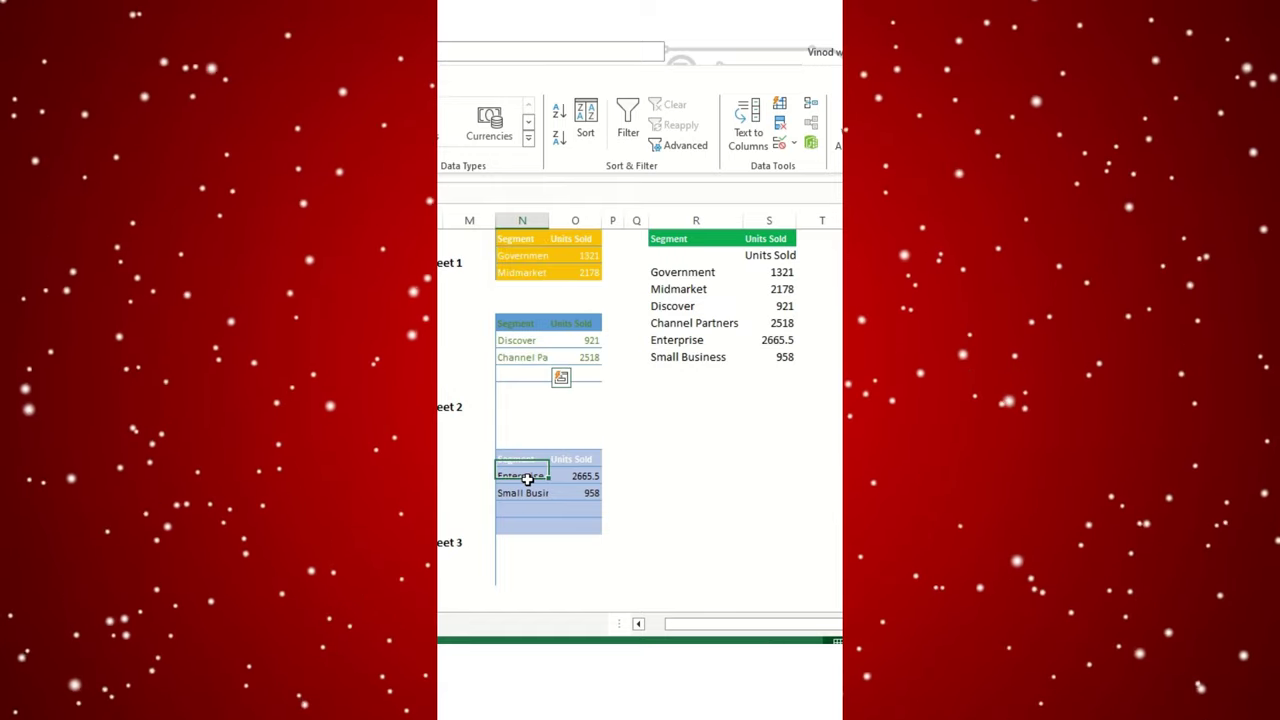
{"action": "left_click_drag", "start_coordinate": [680, 268], "coordinate": [740, 360]}
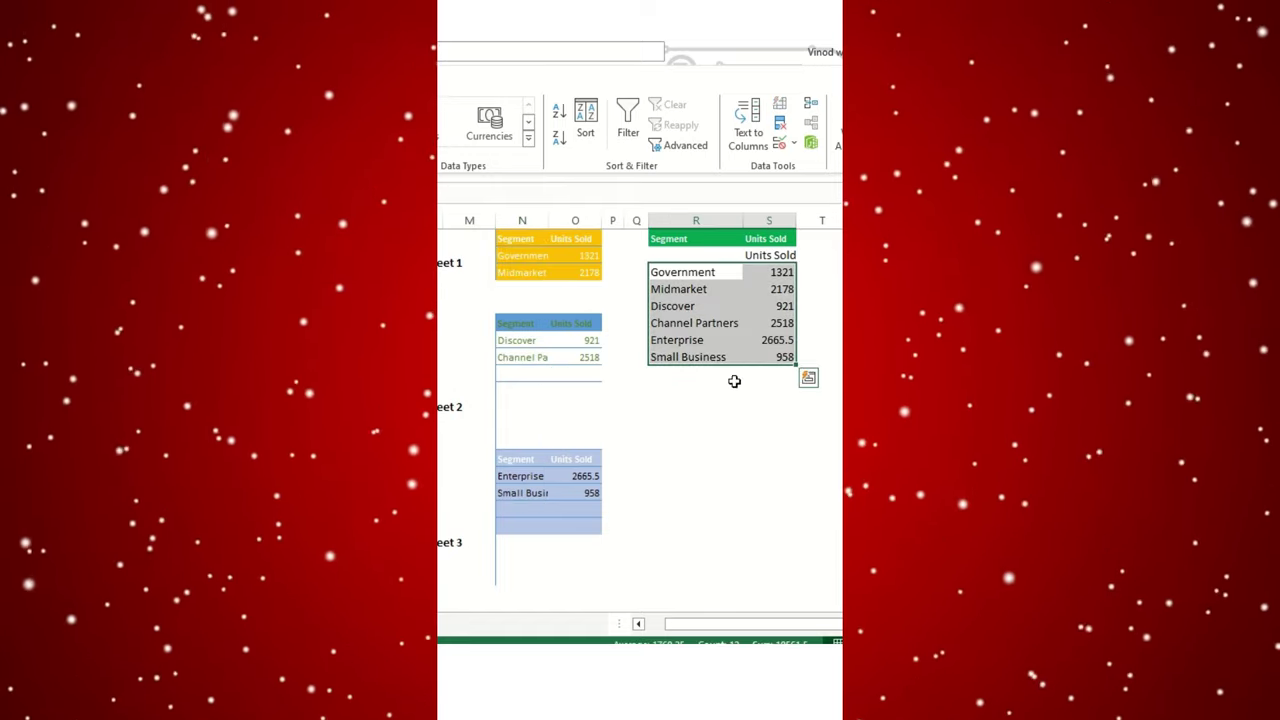
{"action": "left_click", "coordinate": [733, 403]}
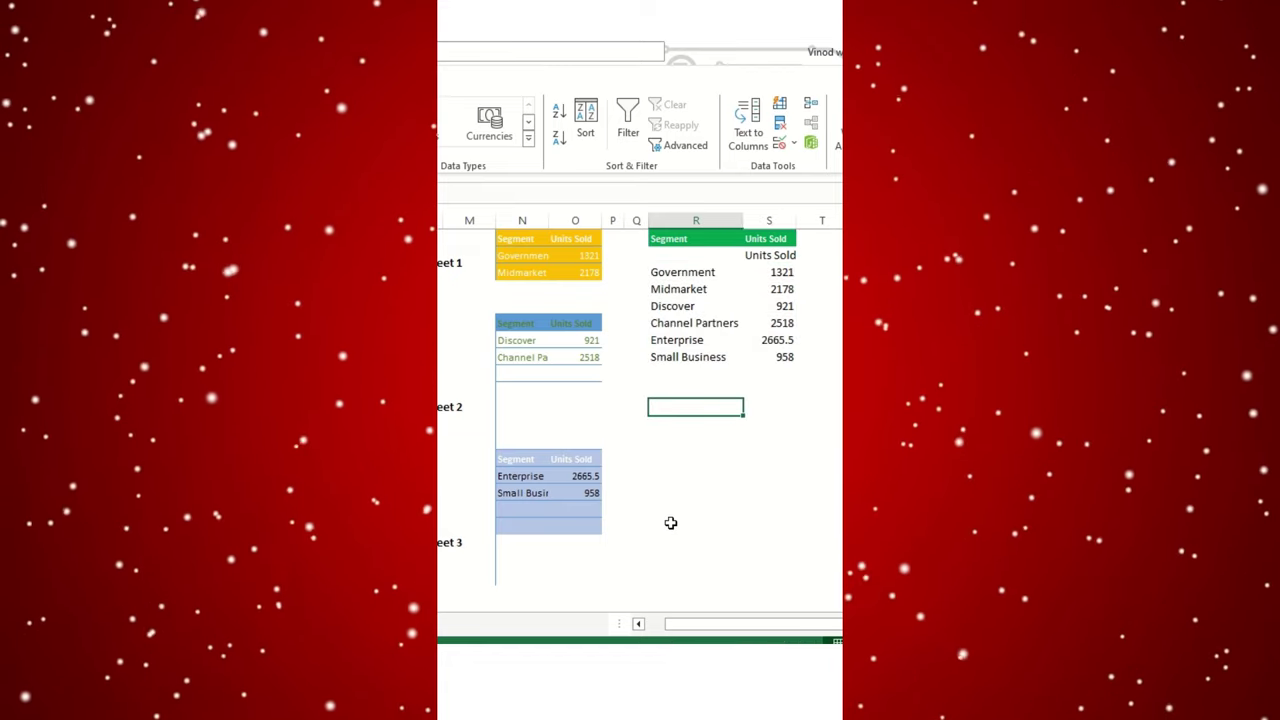
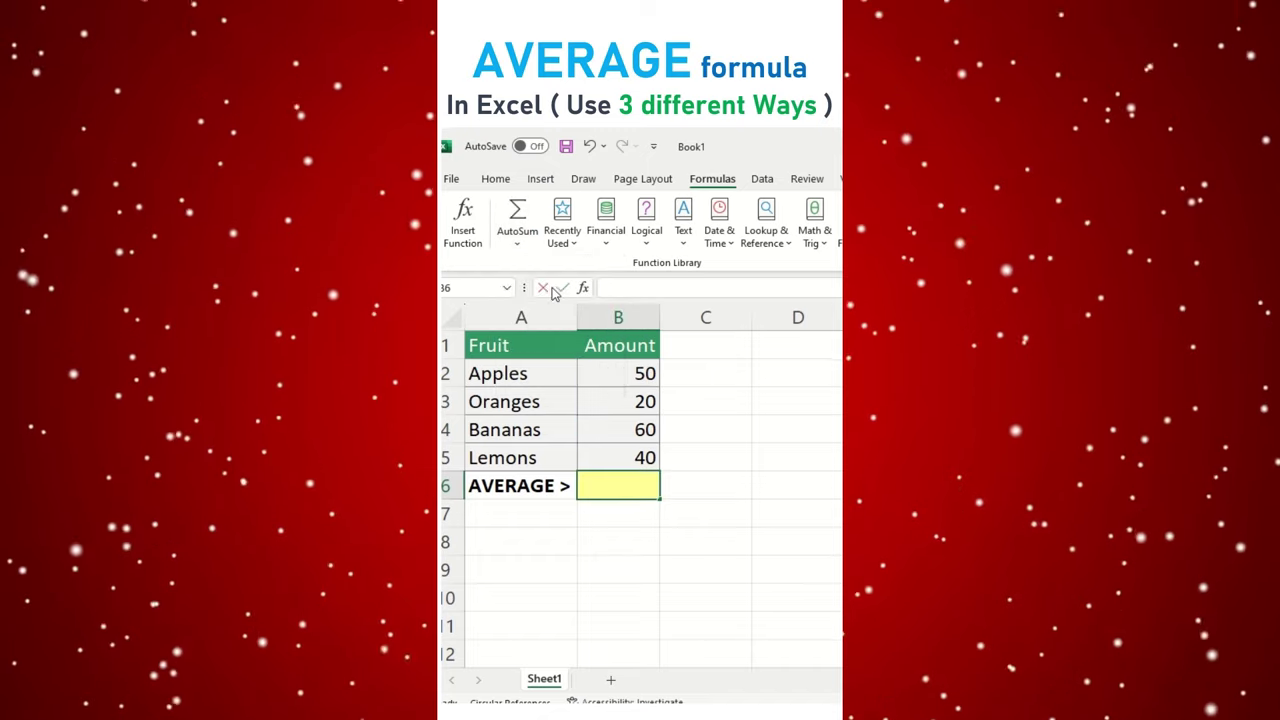
Enter =AVERAGE(B2:B5) in cell B6, inspect the formula, and clear the cell again
{"action": "key", "text": "Return"}
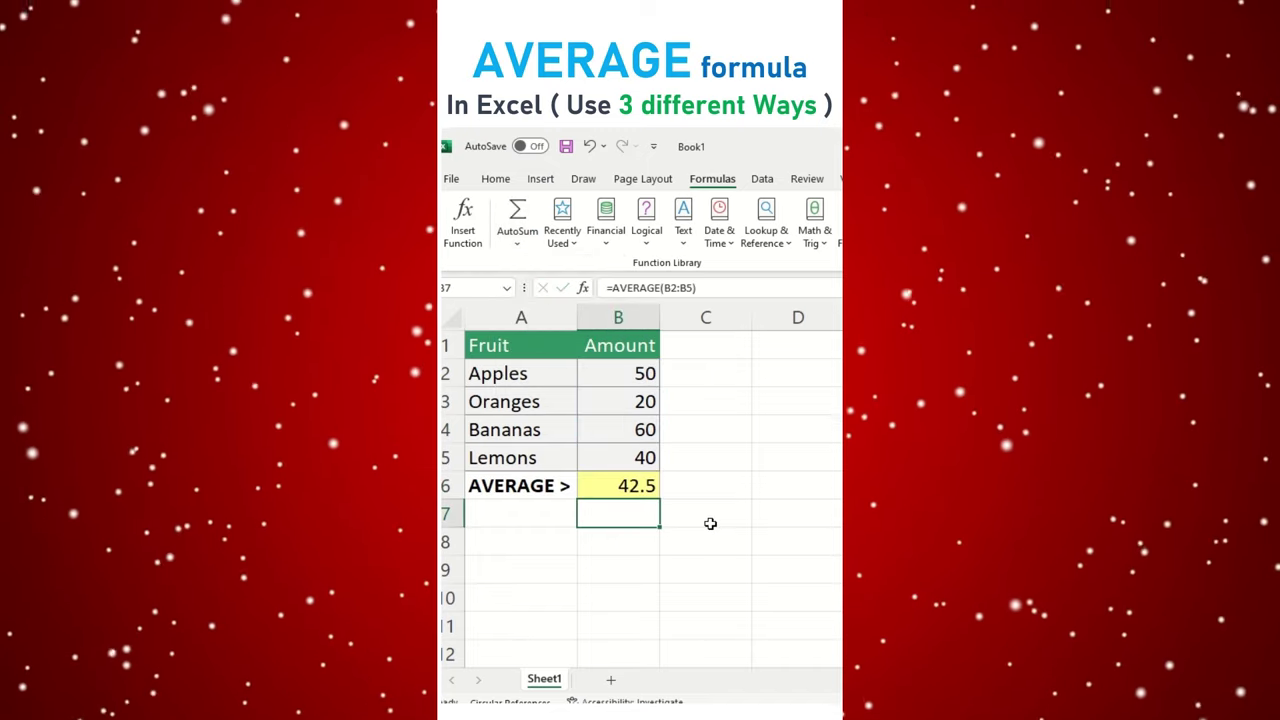
{"action": "left_click", "coordinate": [623, 486]}
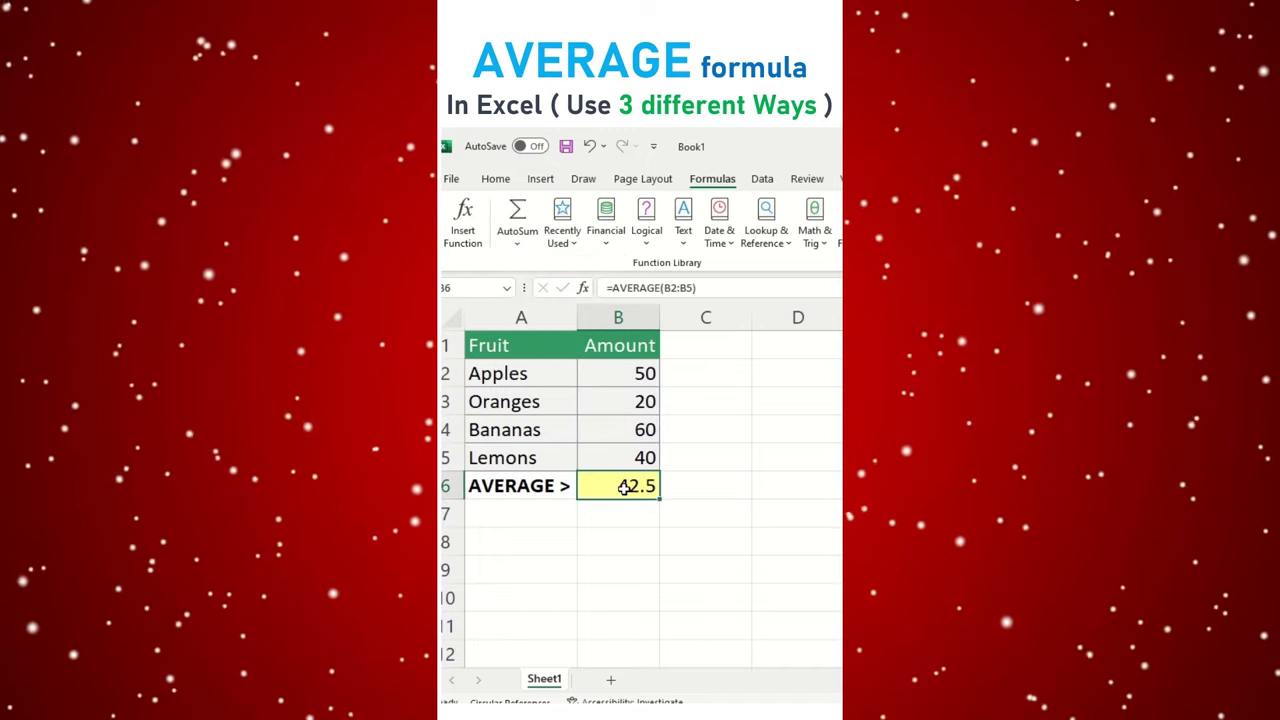
{"action": "double_click", "coordinate": [641, 486]}
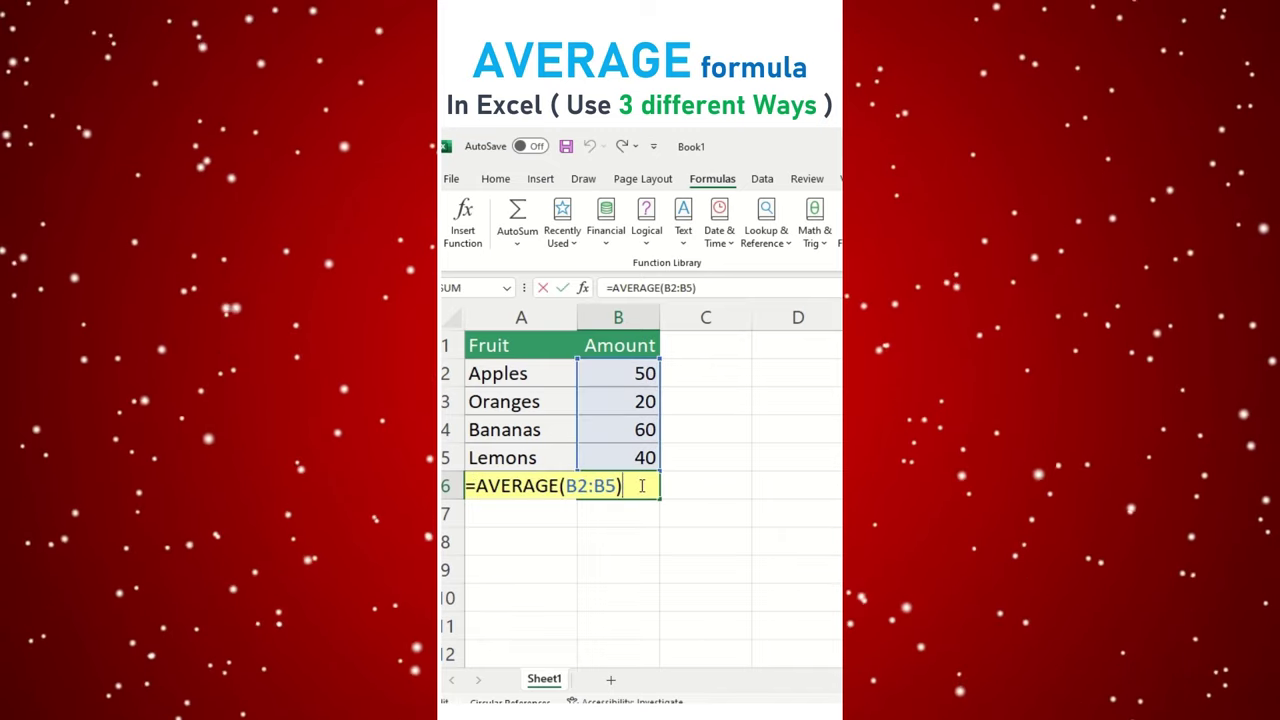
{"action": "key", "text": "Escape"}
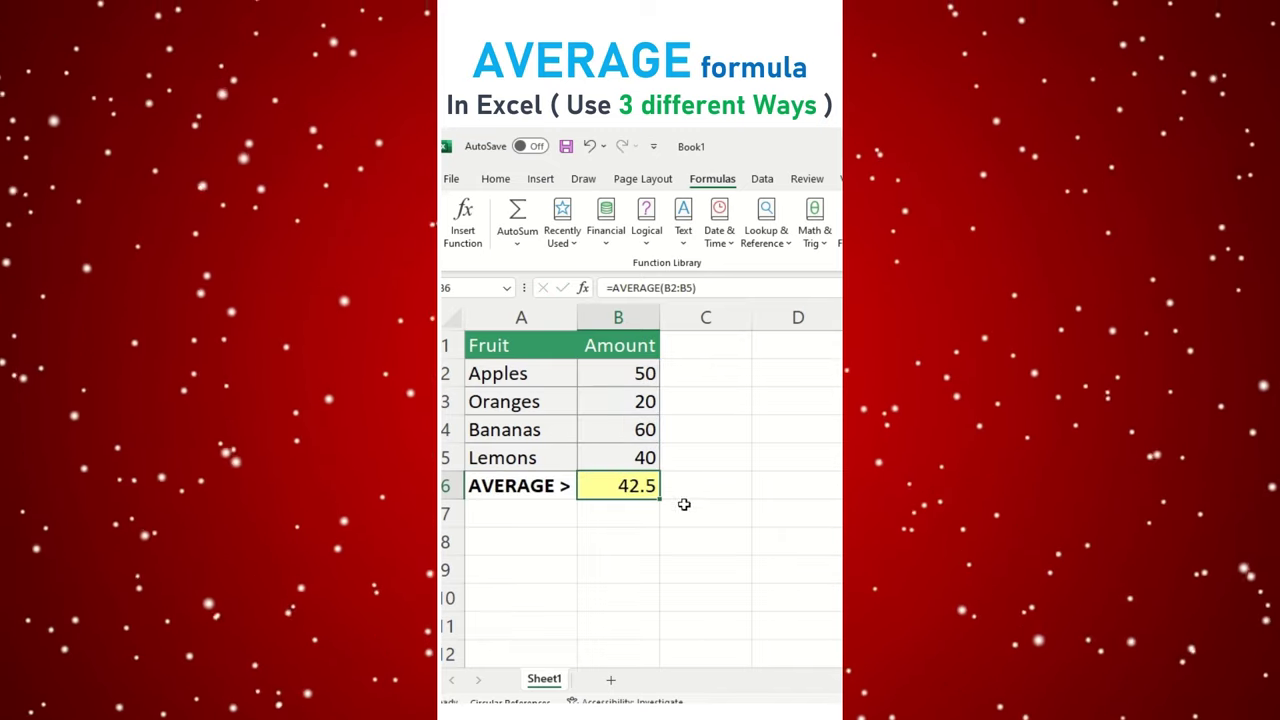
{"action": "key", "text": "Delete"}
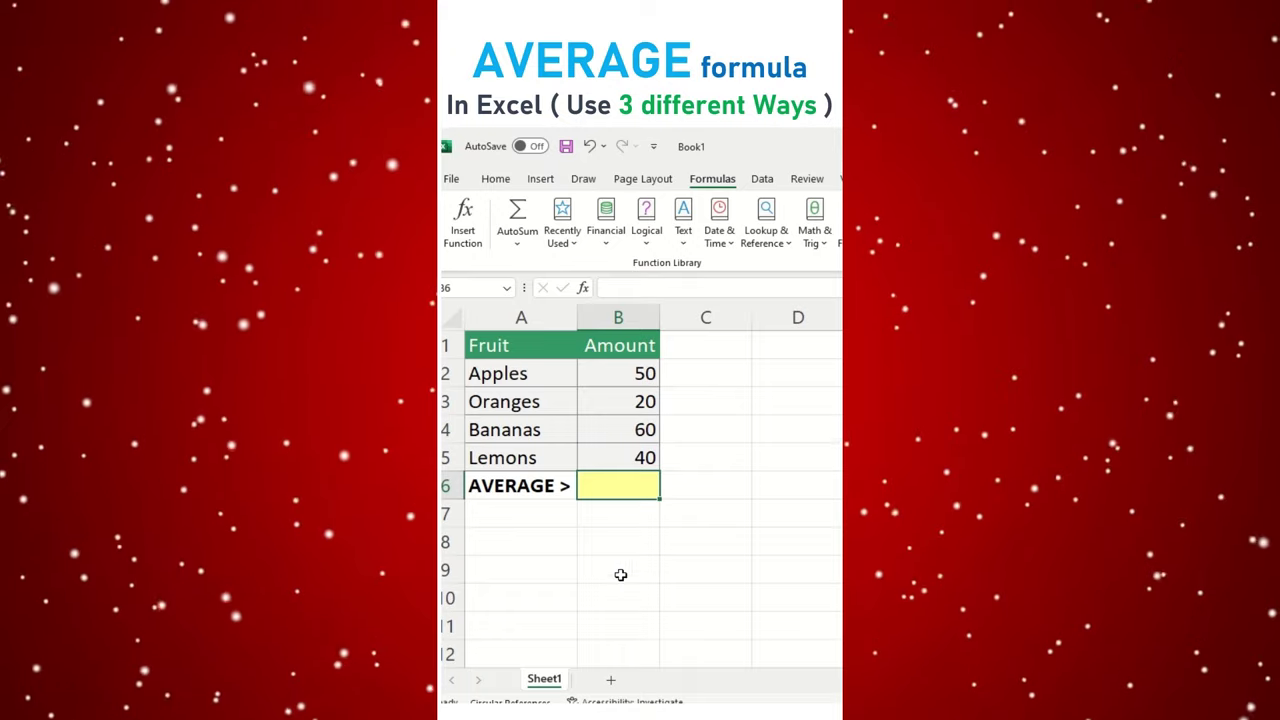
Write the formula =AVERAGE(B2:B5) by hand in cell B6, selecting the four fruit amounts as its range
{"action": "type", "text": "=AVERAGE"}
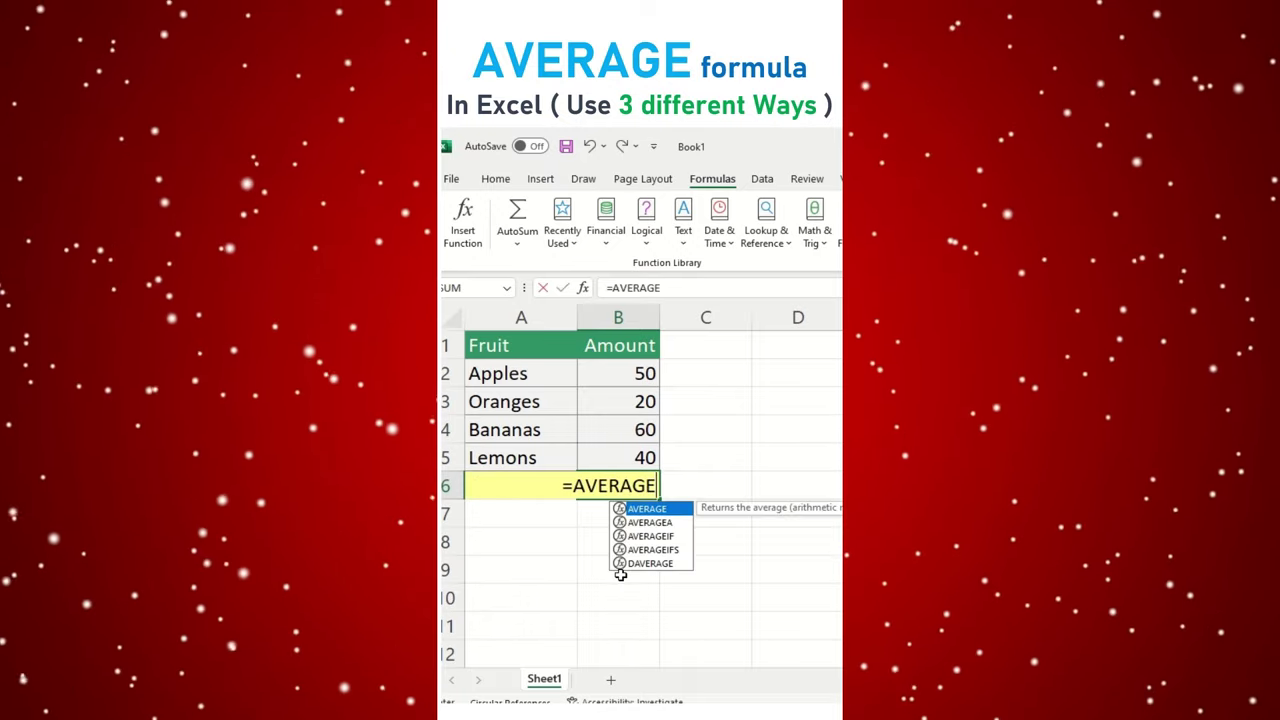
{"action": "key", "text": "Right"}
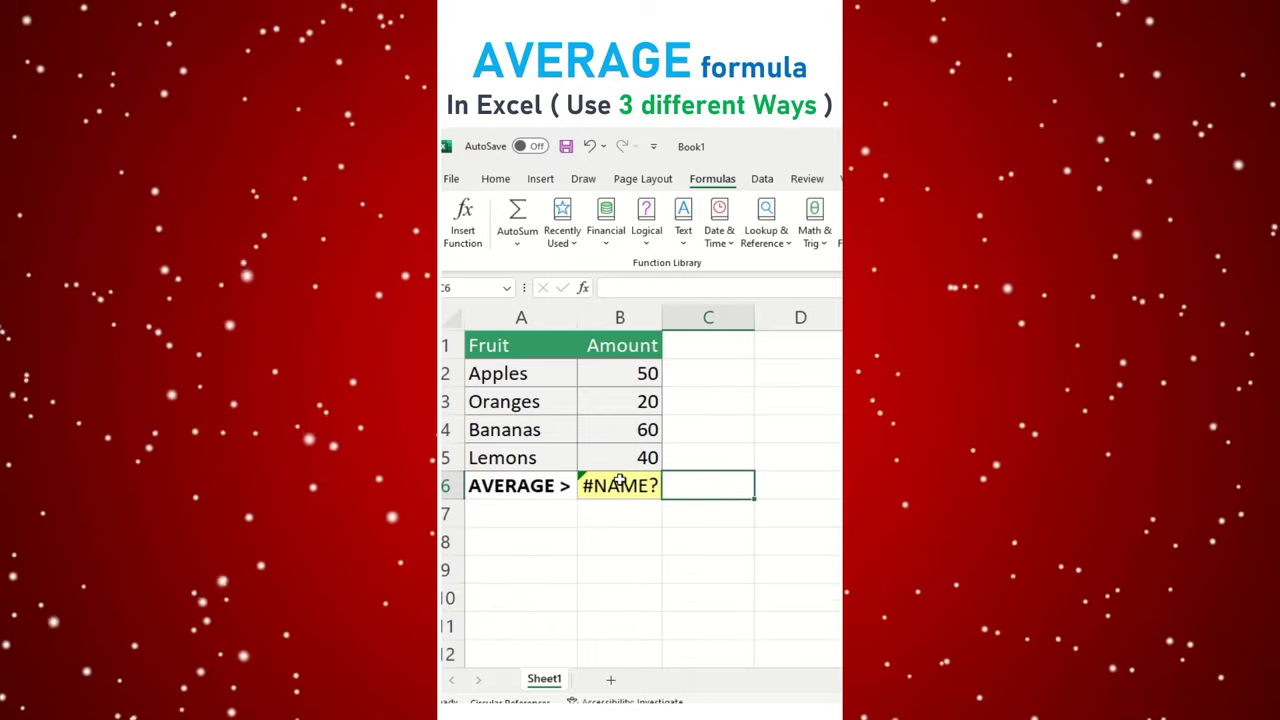
{"action": "left_click", "coordinate": [628, 485]}
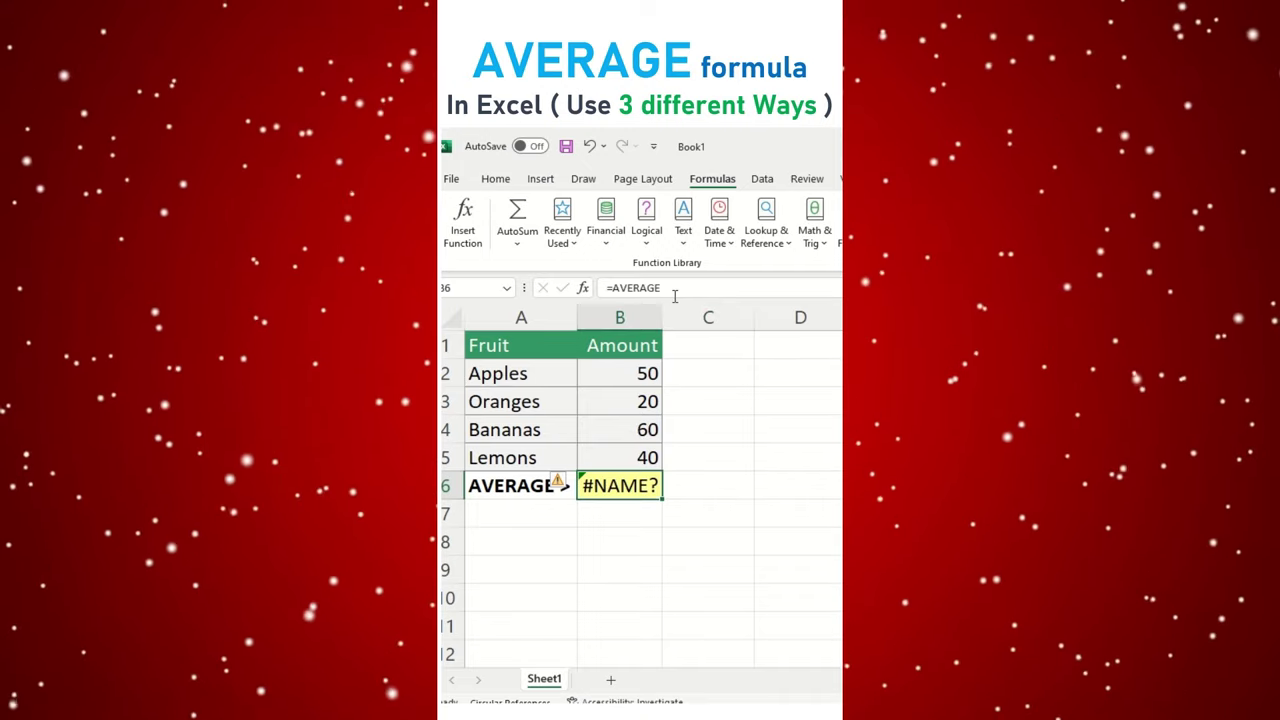
{"action": "key", "text": "F2"}
{"action": "type", "text": "("}
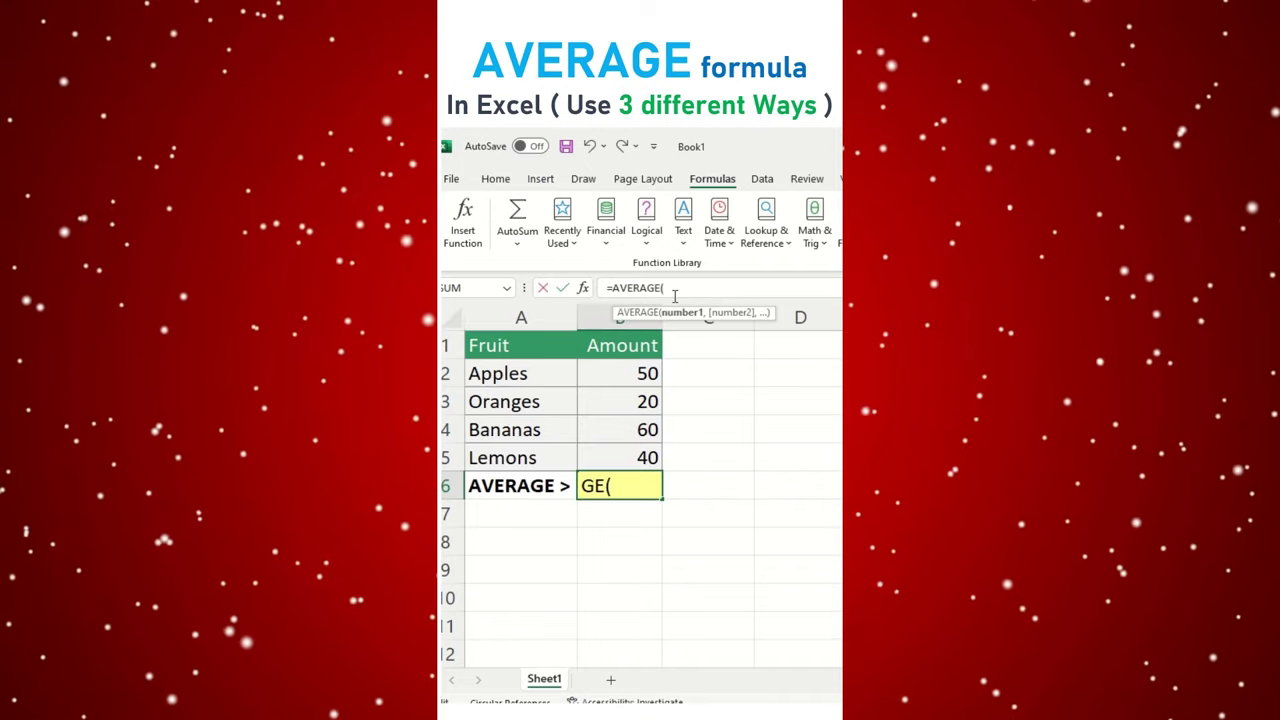
{"action": "left_click", "coordinate": [627, 368]}
{"action": "left_click_drag", "start_coordinate": [627, 366], "coordinate": [631, 443]}
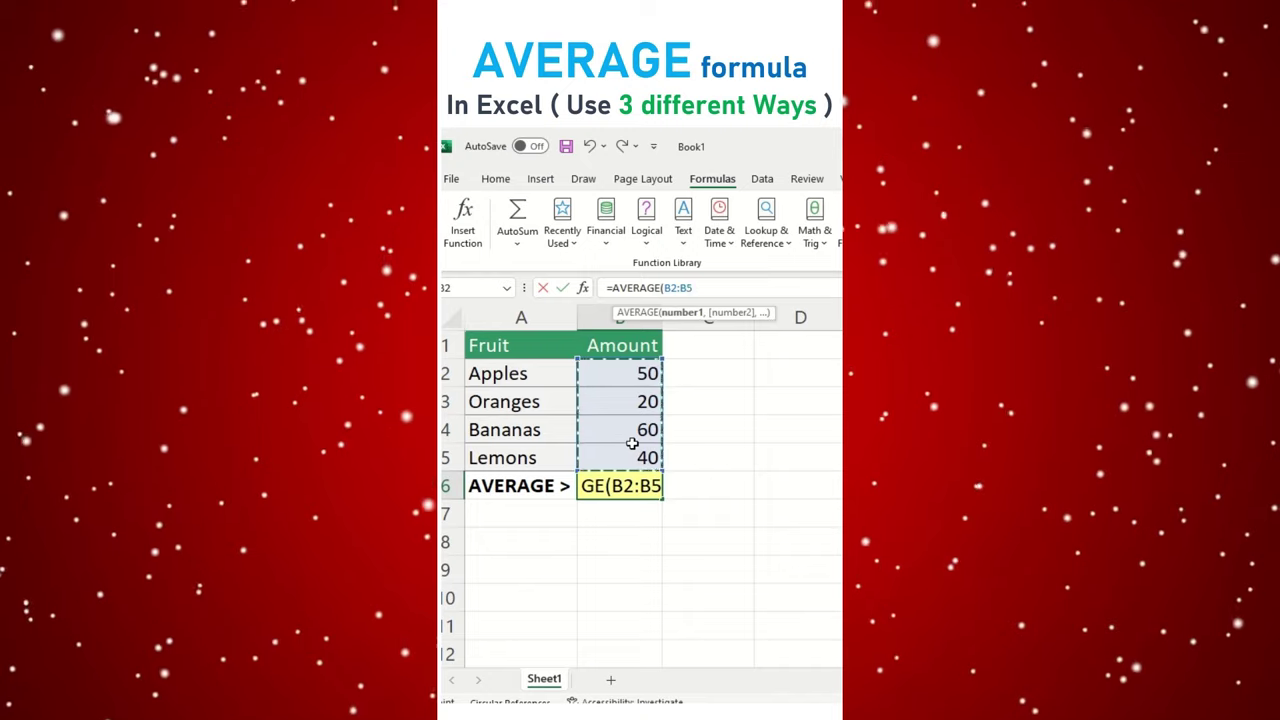
{"action": "type", "text": ")"}
{"action": "key", "text": "Return"}
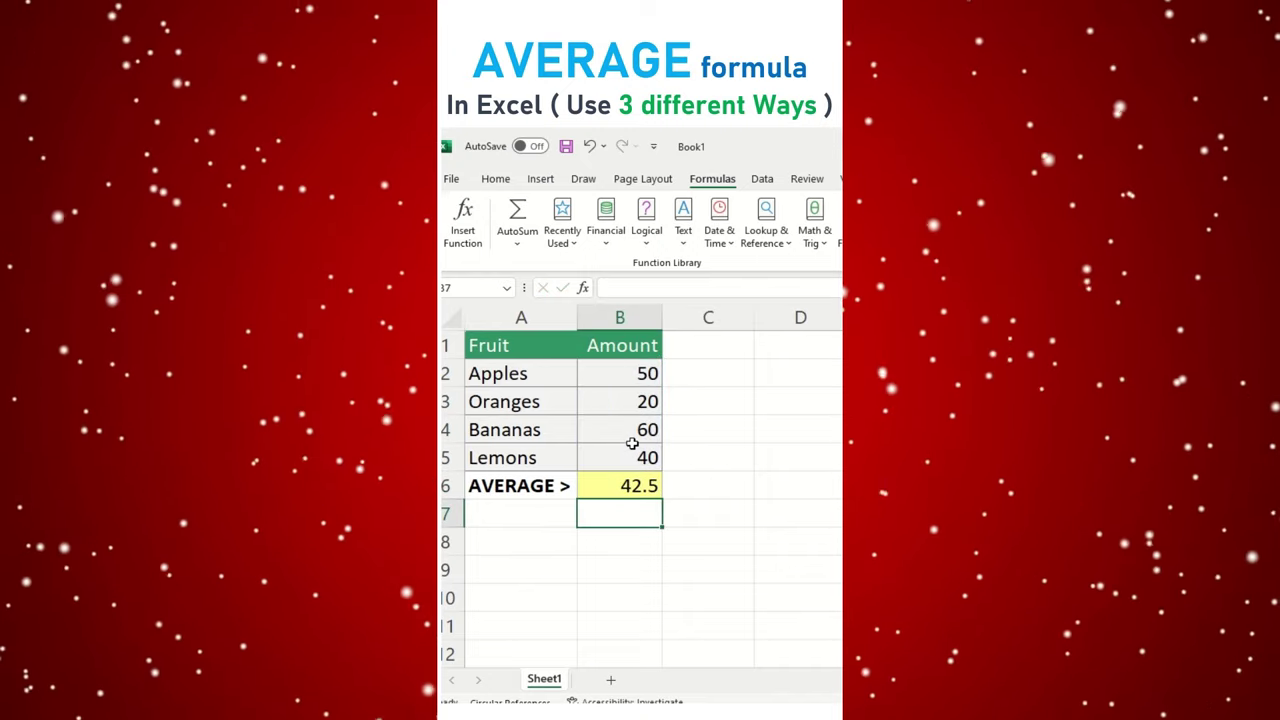
Clear cell B6 and start the AVERAGE function there using Insert Function
{"action": "left_click", "coordinate": [627, 486]}
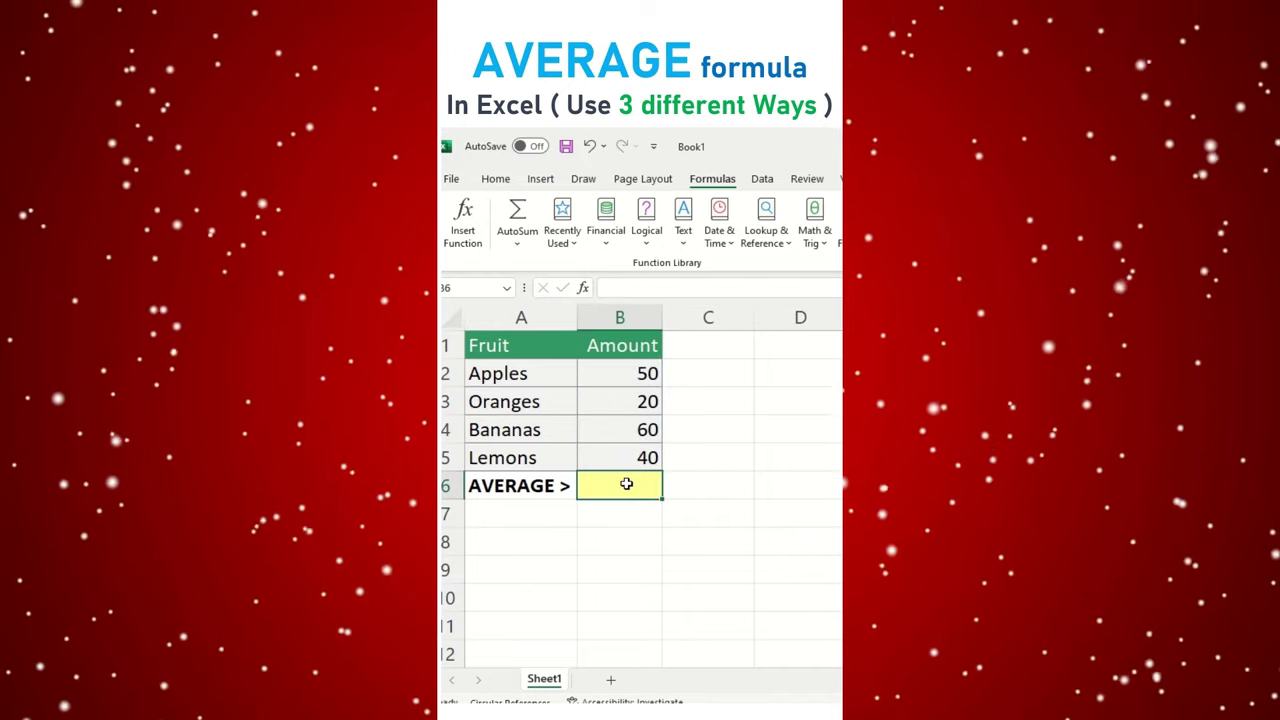
{"action": "left_click", "coordinate": [584, 288]}
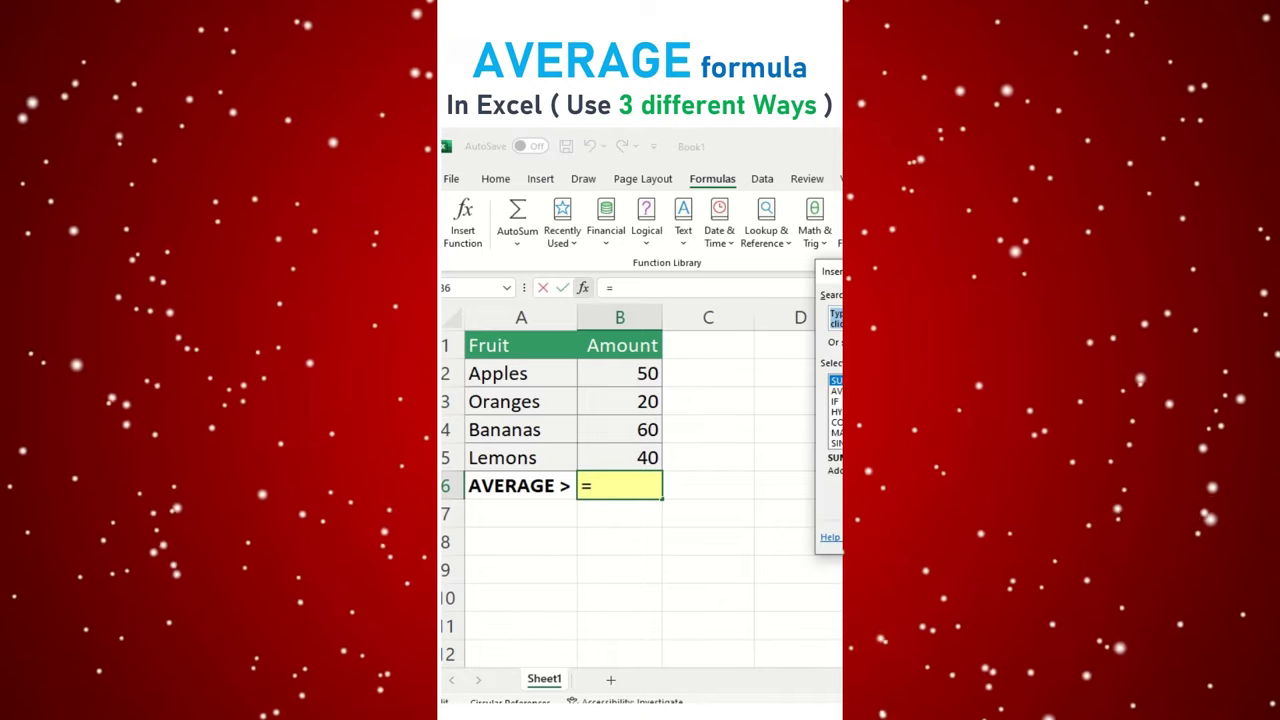
{"action": "left_click_drag", "start_coordinate": [777, 389], "coordinate": [641, 351]}
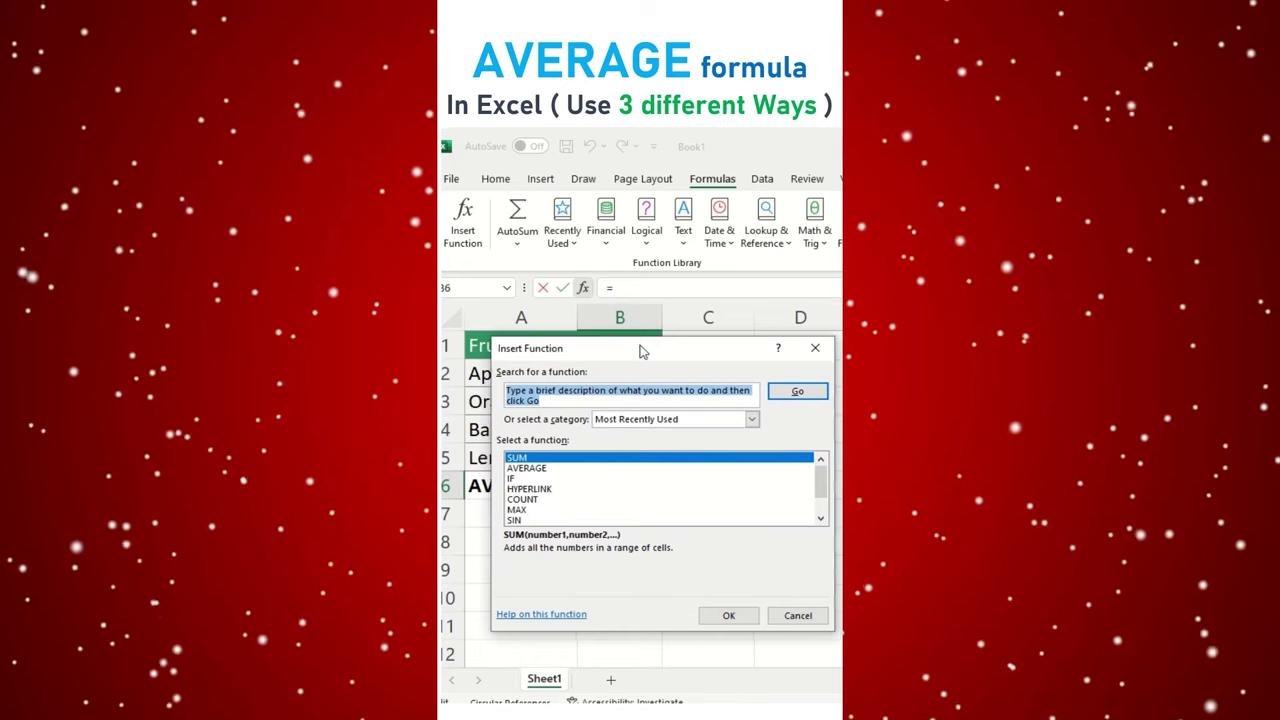
{"action": "double_click", "coordinate": [530, 468]}
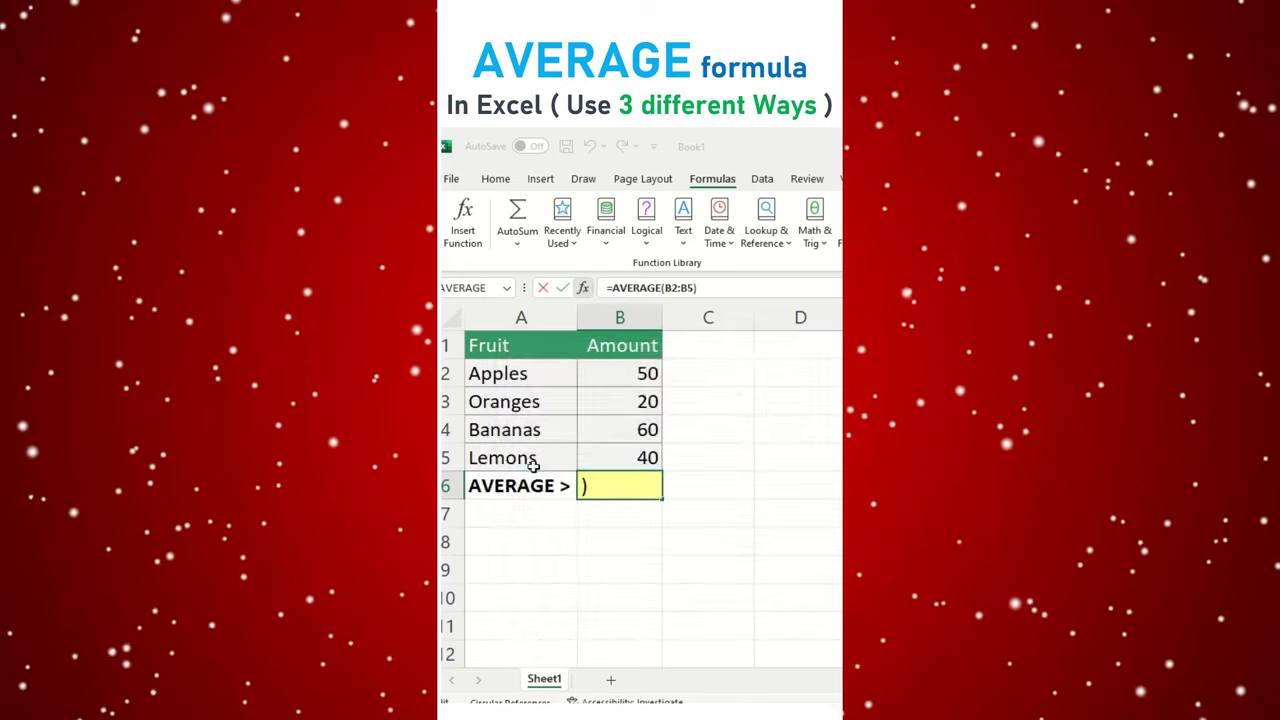
Set the AVERAGE arguments Number1 to Number4 to cells B2, B3, B4 and B5 and confirm the function
{"action": "left_click_drag", "start_coordinate": [603, 358], "coordinate": [755, 457]}
{"action": "left_click", "coordinate": [638, 370]}
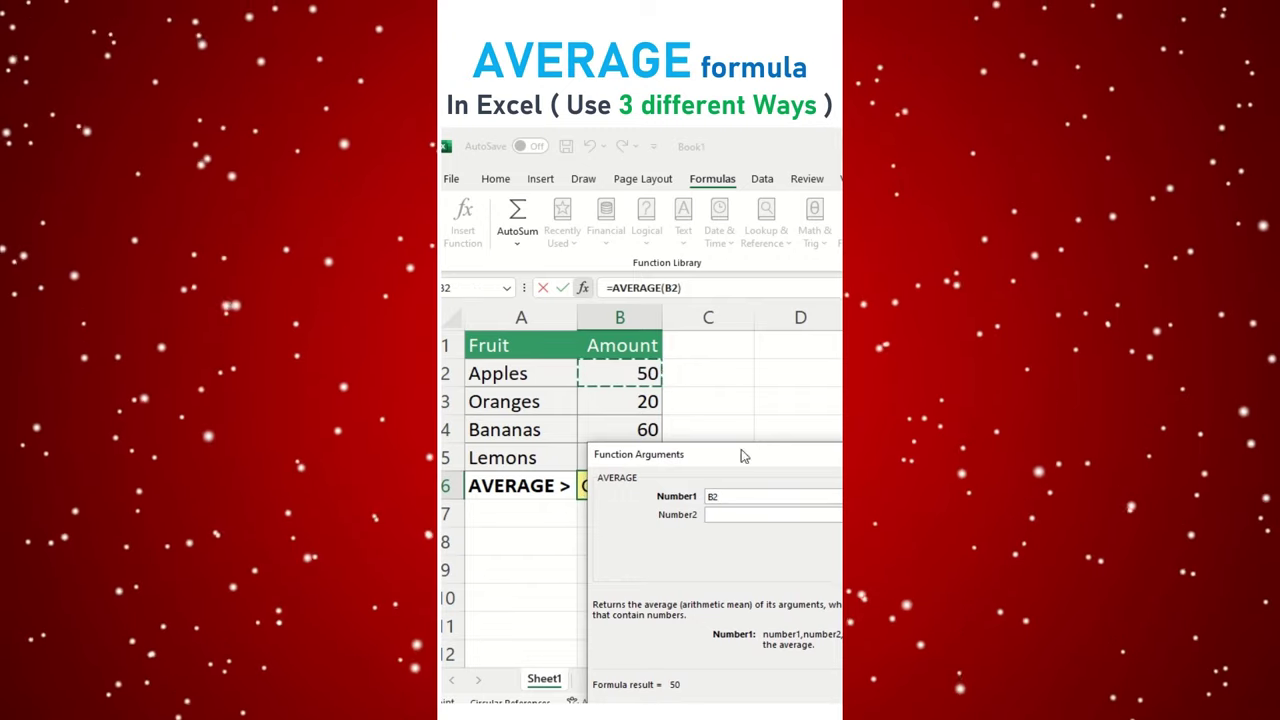
{"action": "left_click", "coordinate": [727, 513]}
{"action": "left_click", "coordinate": [623, 399]}
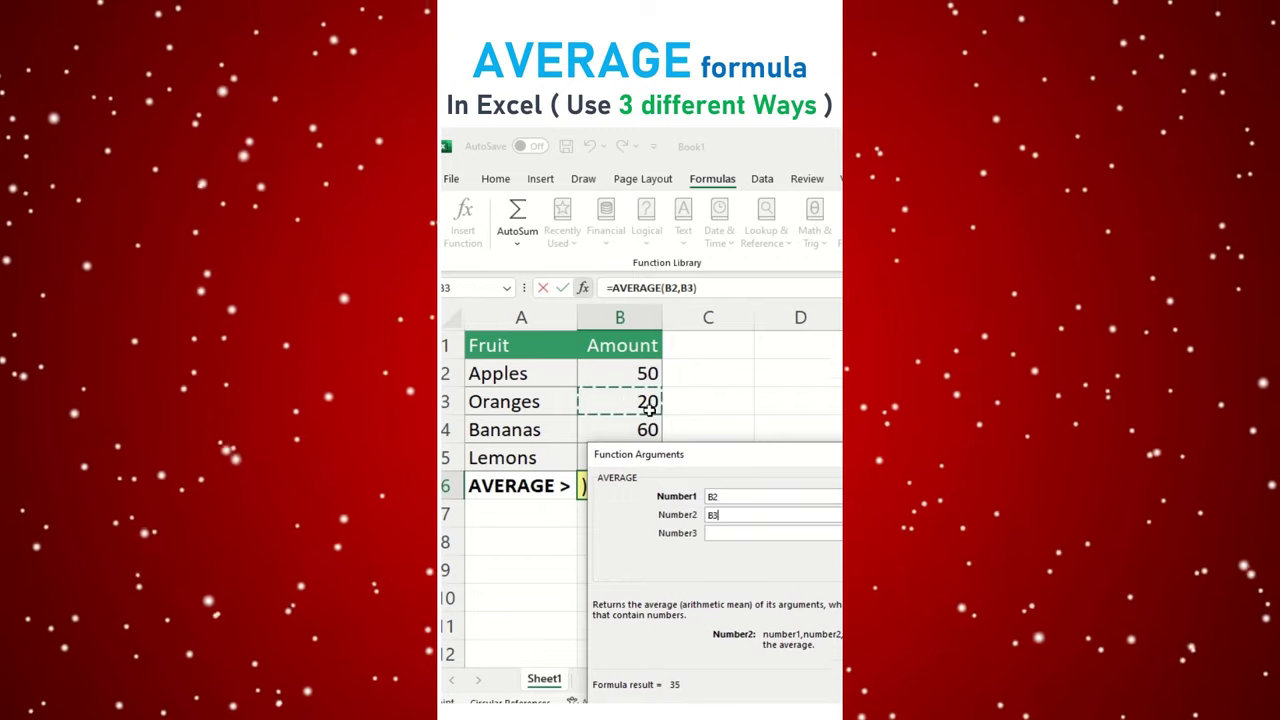
{"action": "left_click", "coordinate": [744, 533]}
{"action": "left_click", "coordinate": [620, 428]}
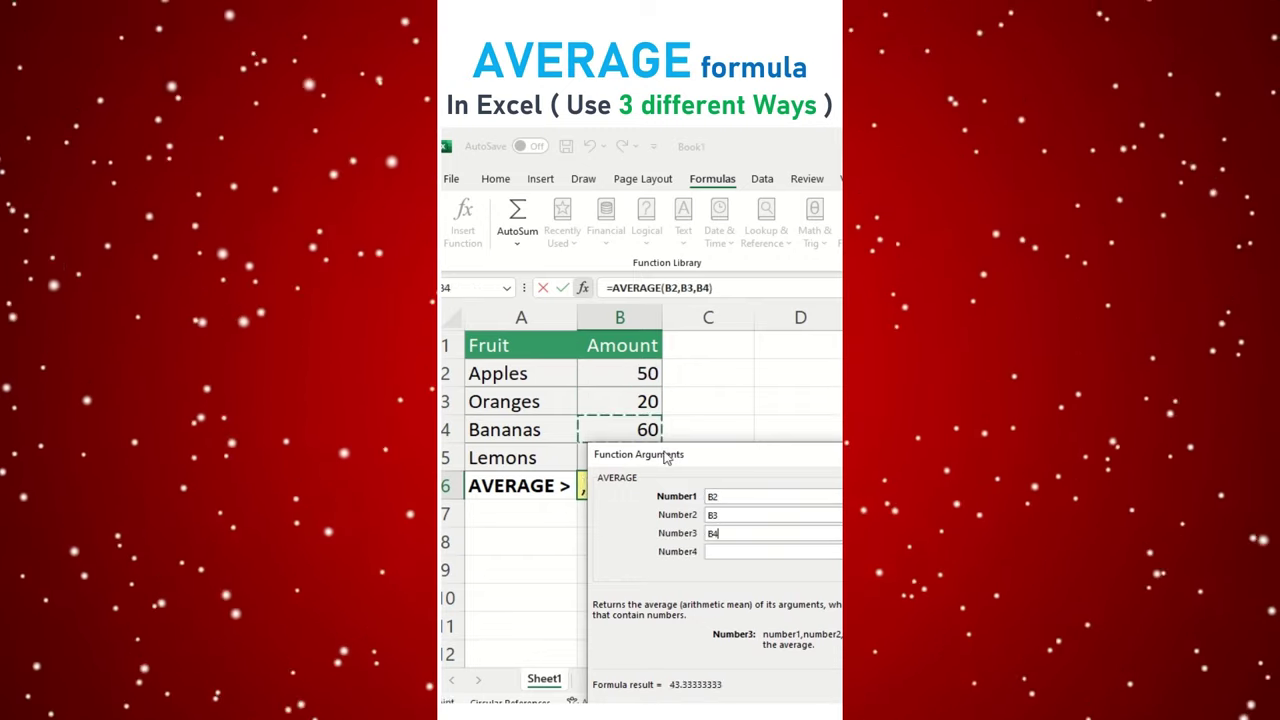
{"action": "left_click_drag", "start_coordinate": [694, 457], "coordinate": [588, 377]}
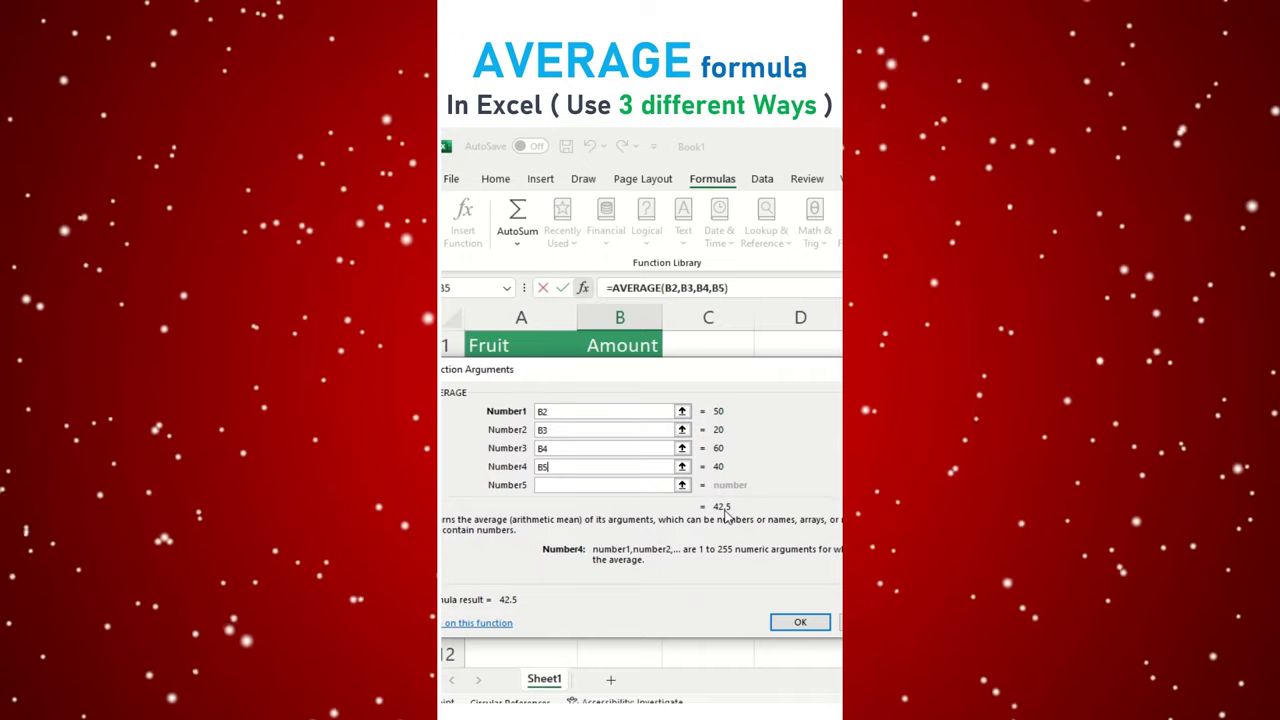
{"action": "left_click", "coordinate": [818, 624]}
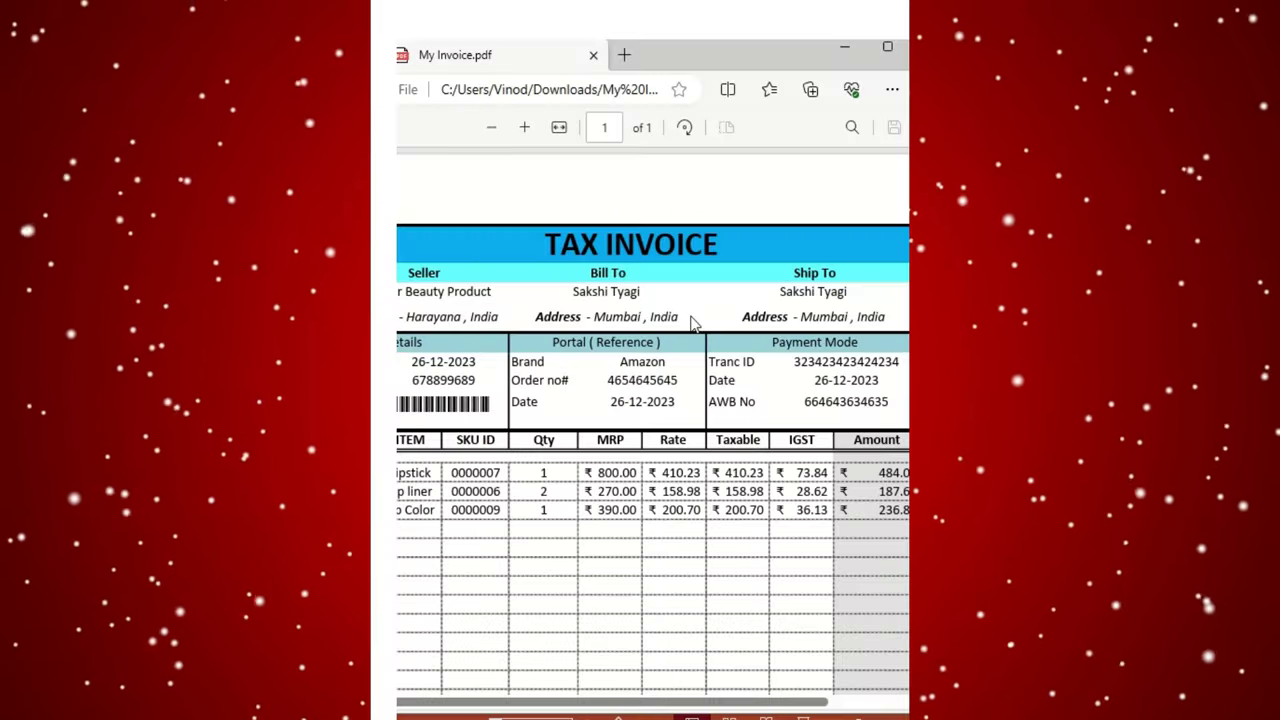
Switch to My Invoice.pdf in the browser, look through the invoice, and have Bing AI generate a document summary
{"action": "scroll", "coordinate": [693, 322], "scroll_direction": "down", "scroll_amount": 3}
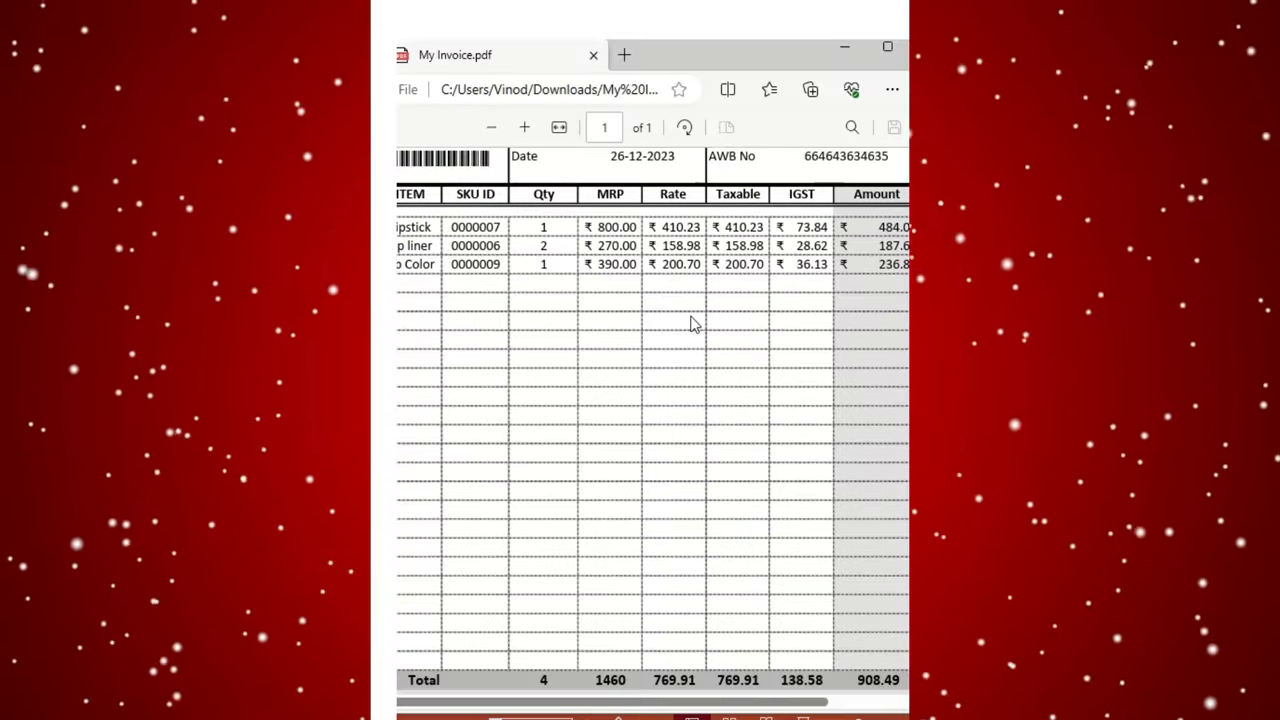
{"action": "scroll", "coordinate": [693, 322], "scroll_direction": "up", "scroll_amount": 3}
{"action": "scroll", "coordinate": [693, 322], "scroll_direction": "down", "scroll_amount": 4}
{"action": "scroll", "coordinate": [693, 322], "scroll_direction": "down", "scroll_amount": 3}
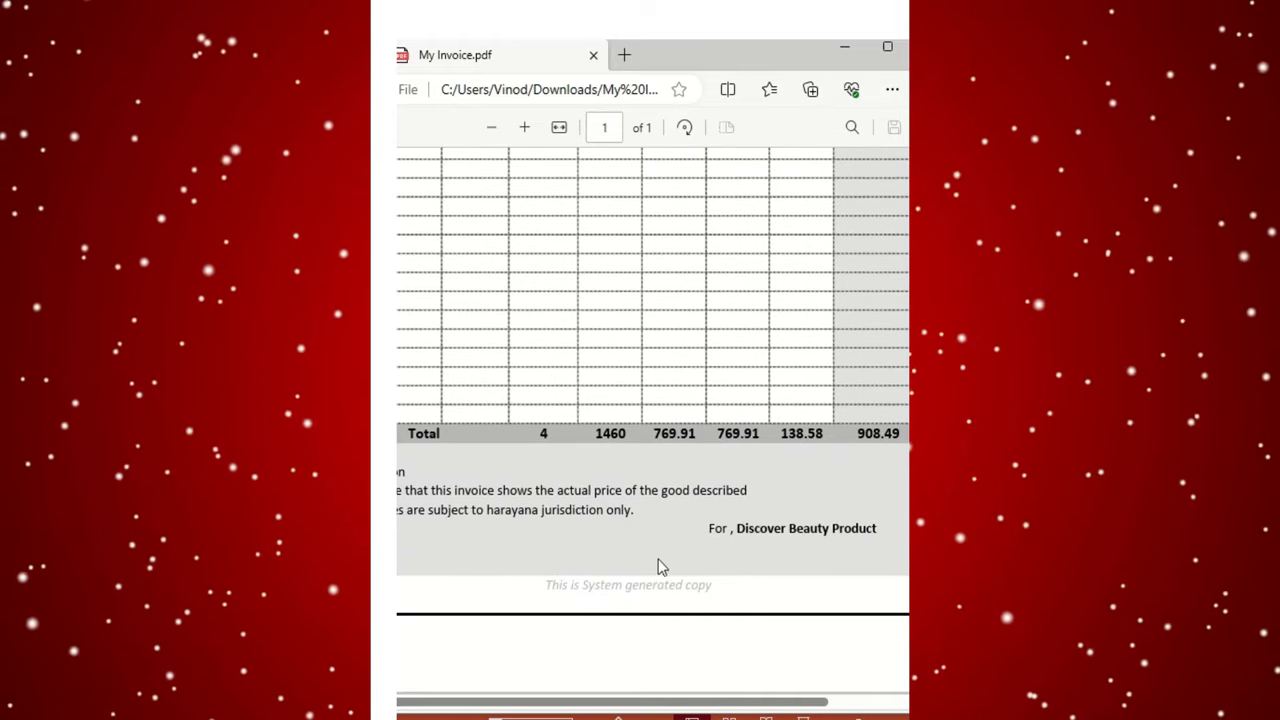
{"action": "scroll", "coordinate": [665, 565], "scroll_direction": "up", "scroll_amount": 8}
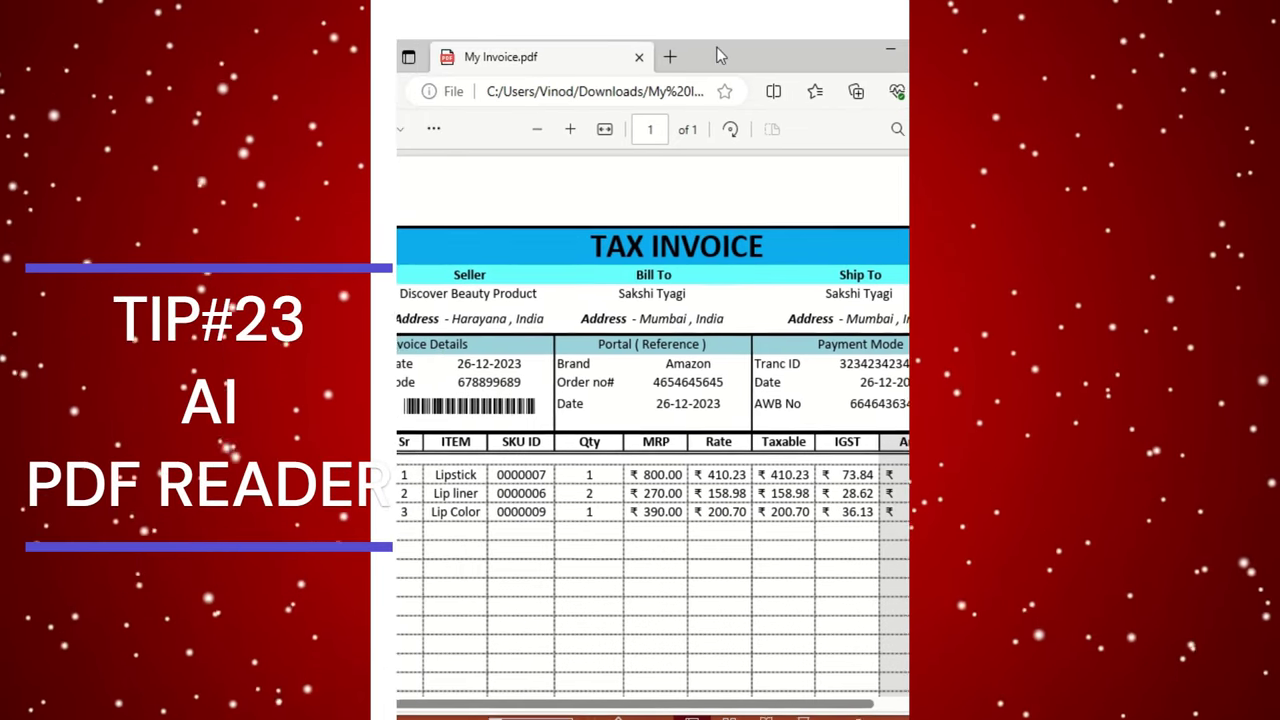
{"action": "left_click", "coordinate": [434, 130]}
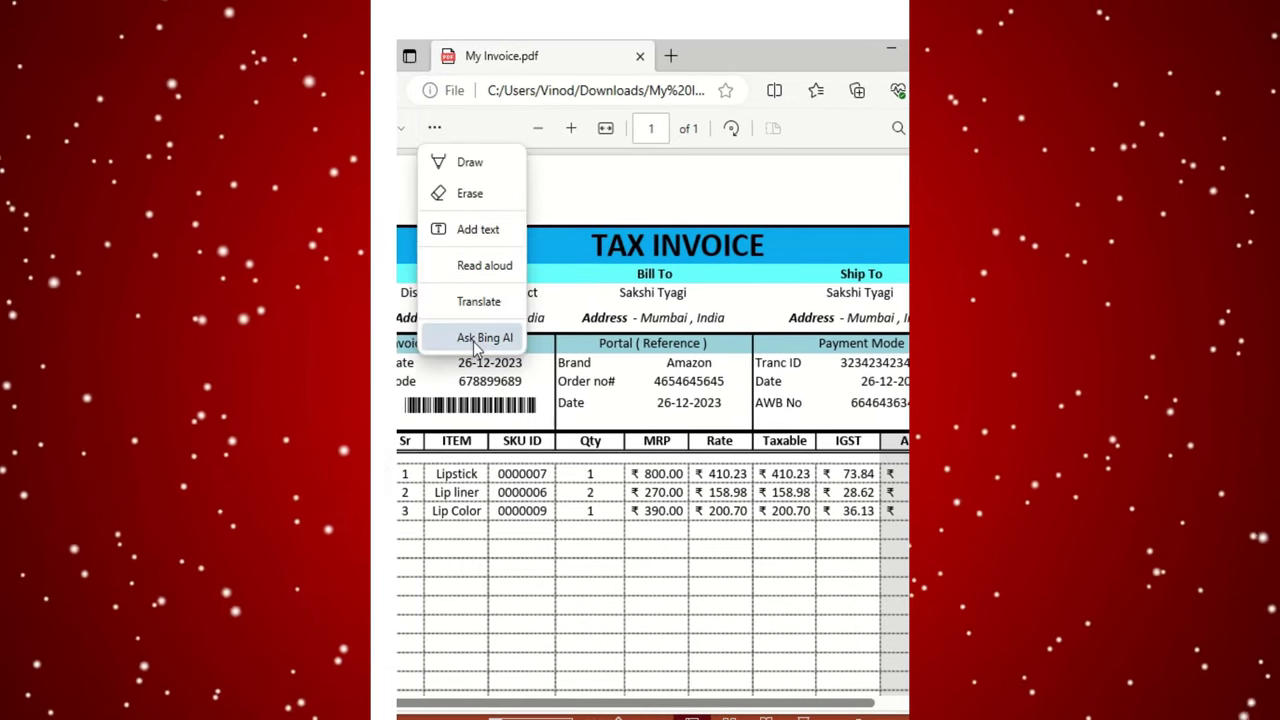
{"action": "left_click", "coordinate": [474, 339]}
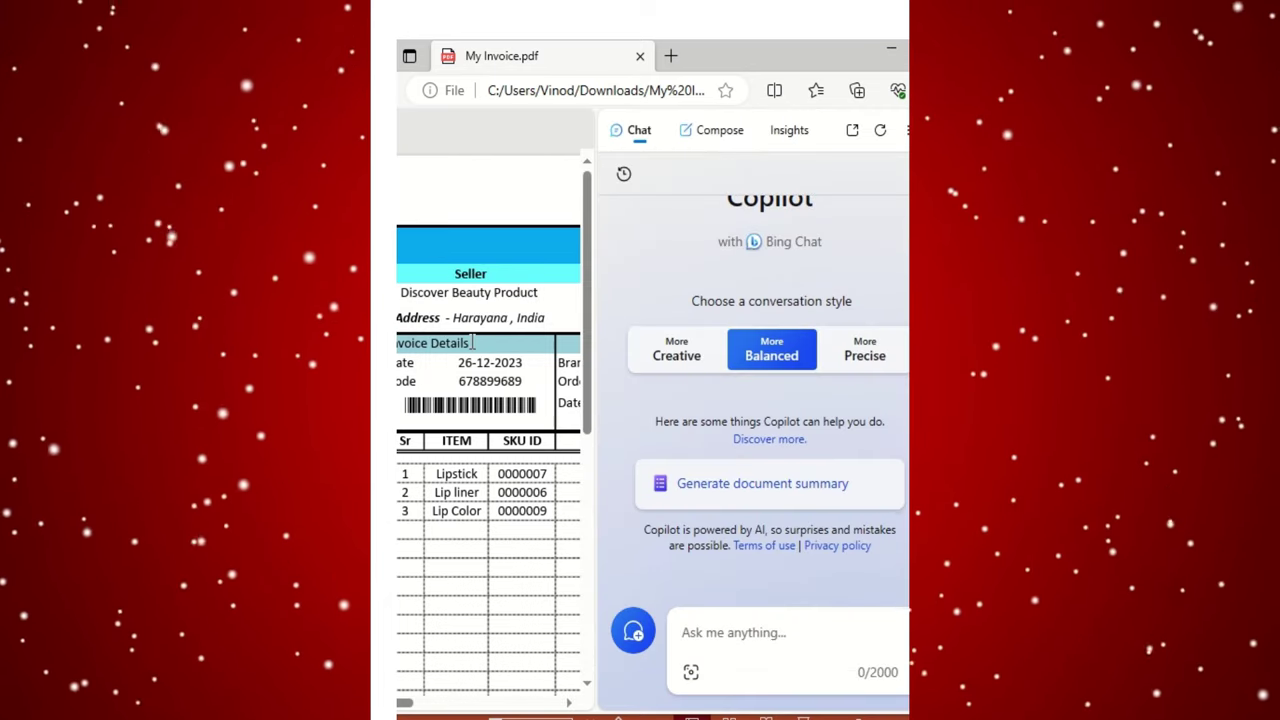
{"action": "left_click", "coordinate": [730, 490]}
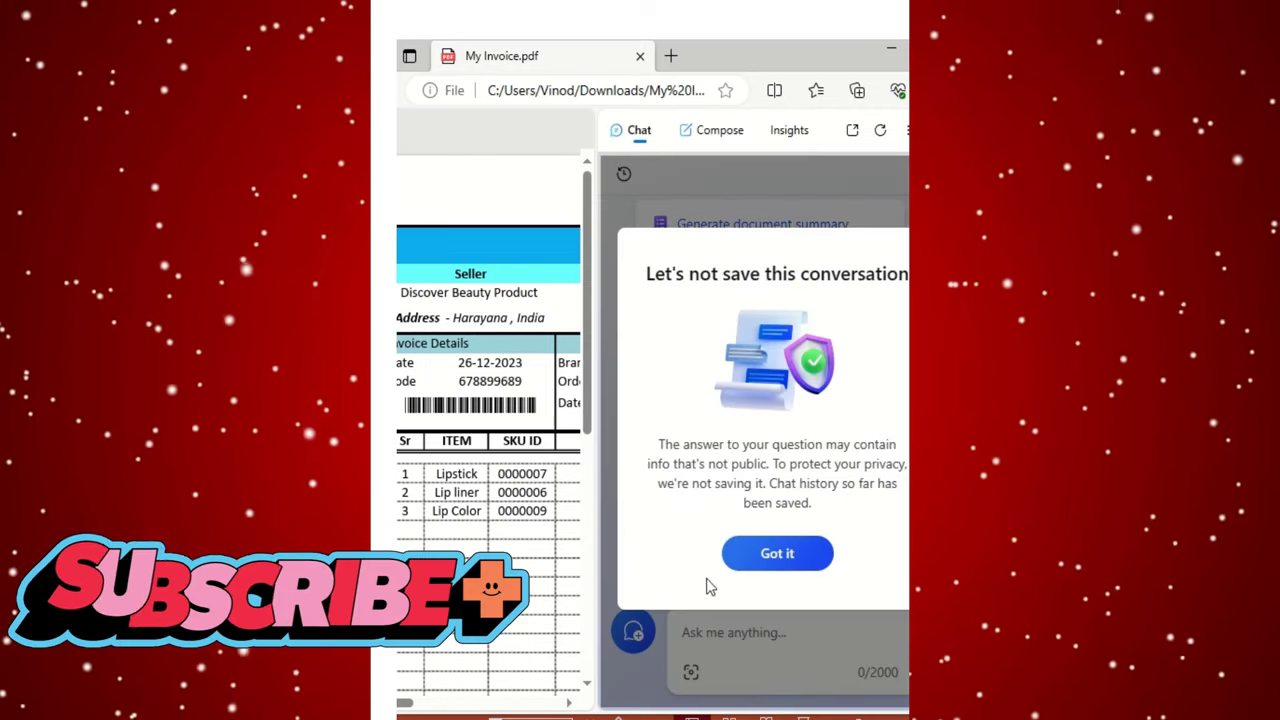
{"action": "left_click", "coordinate": [777, 556]}
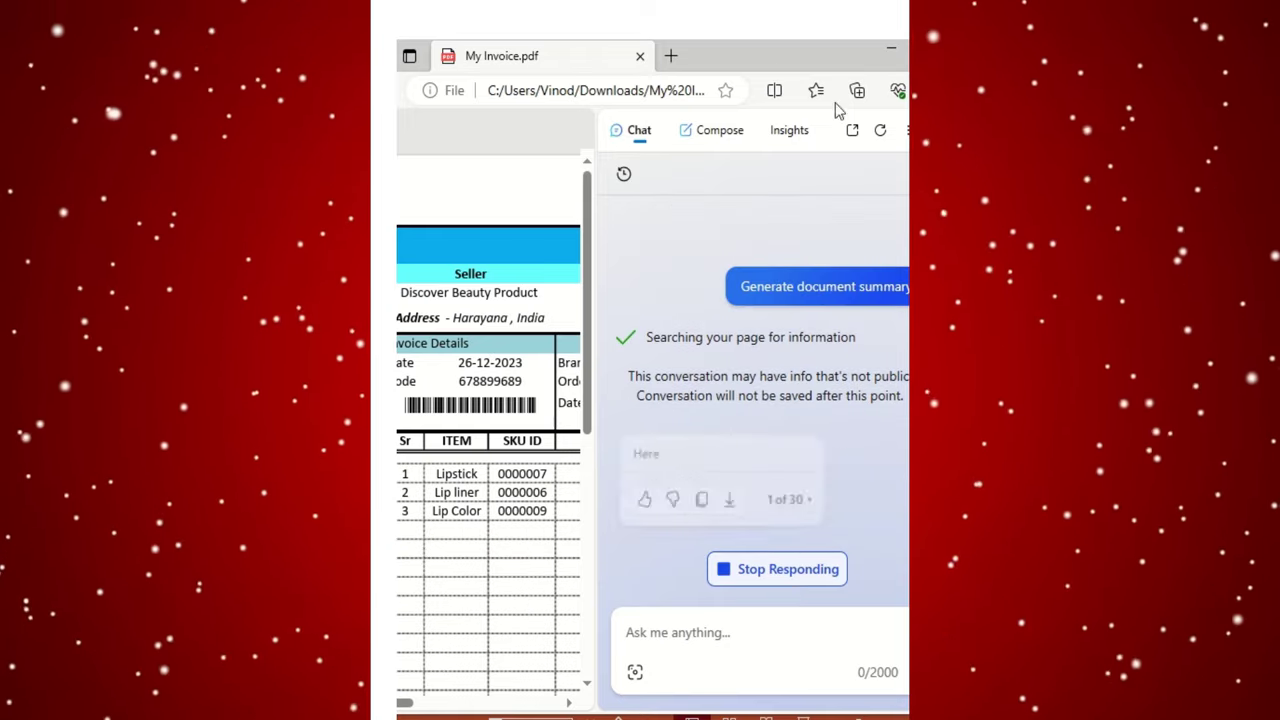
{"action": "left_click_drag", "start_coordinate": [771, 62], "coordinate": [711, 60]}
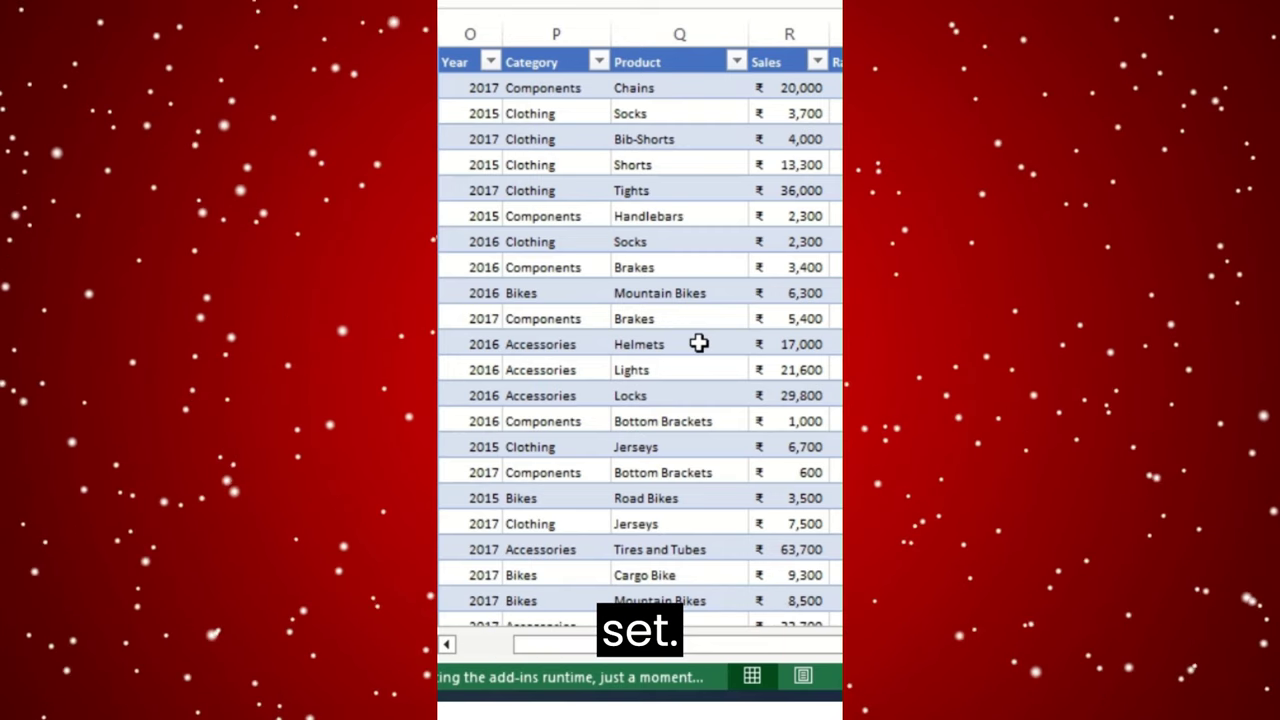
Run Analyze Data on the product sales table and insert the suggested "Sales increases over time" PivotChart
{"action": "left_click", "coordinate": [525, 293]}
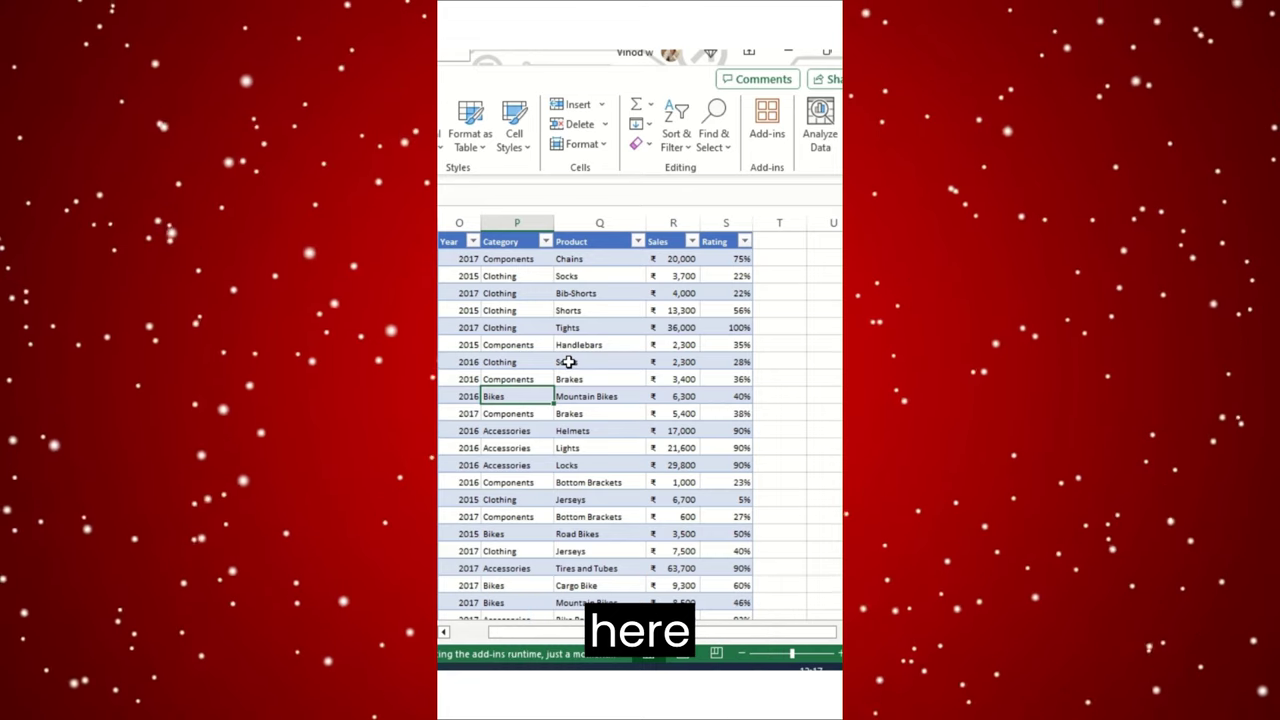
{"action": "left_click", "coordinate": [819, 124]}
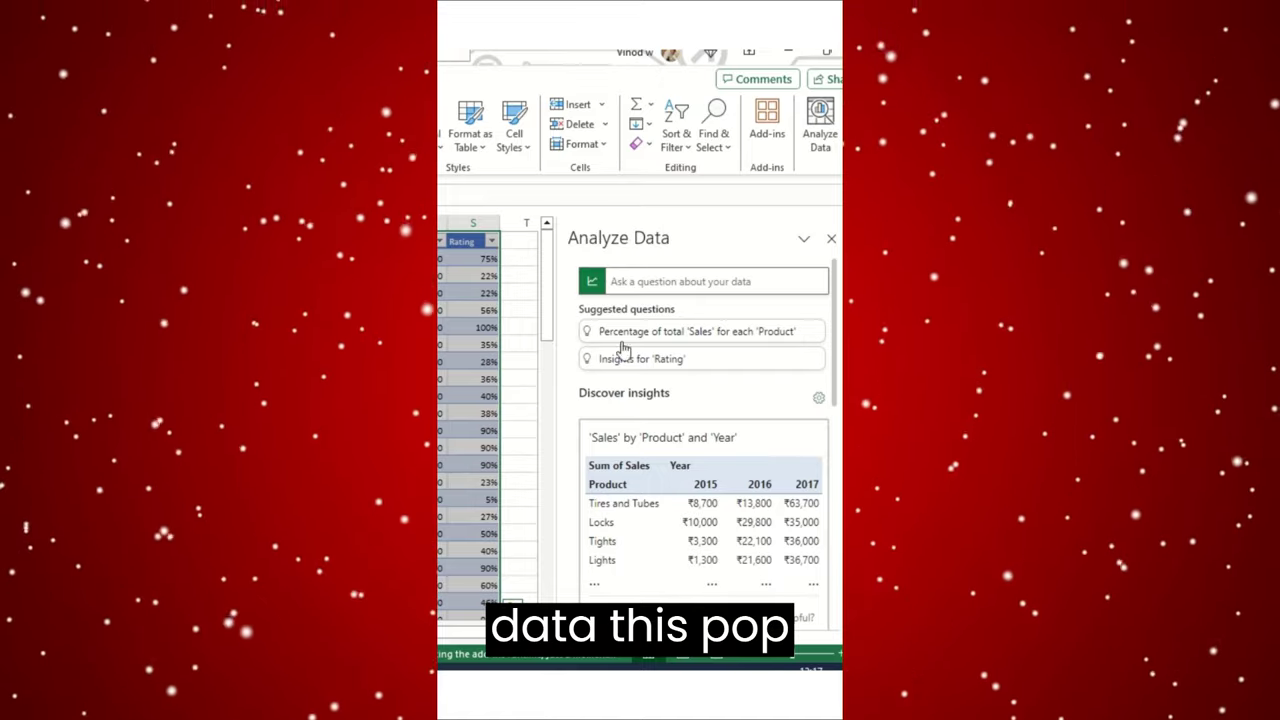
{"action": "scroll", "coordinate": [670, 385], "scroll_direction": "down", "scroll_amount": 8}
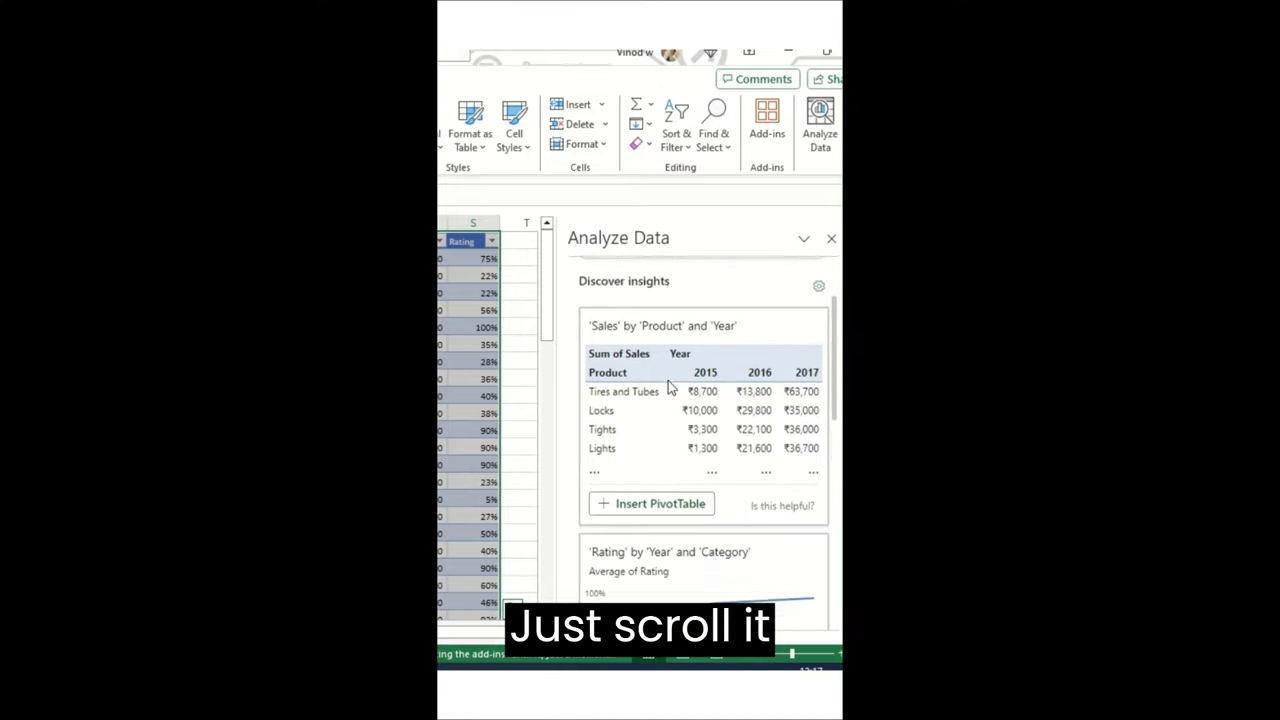
{"action": "scroll", "coordinate": [670, 378], "scroll_direction": "down", "scroll_amount": 2}
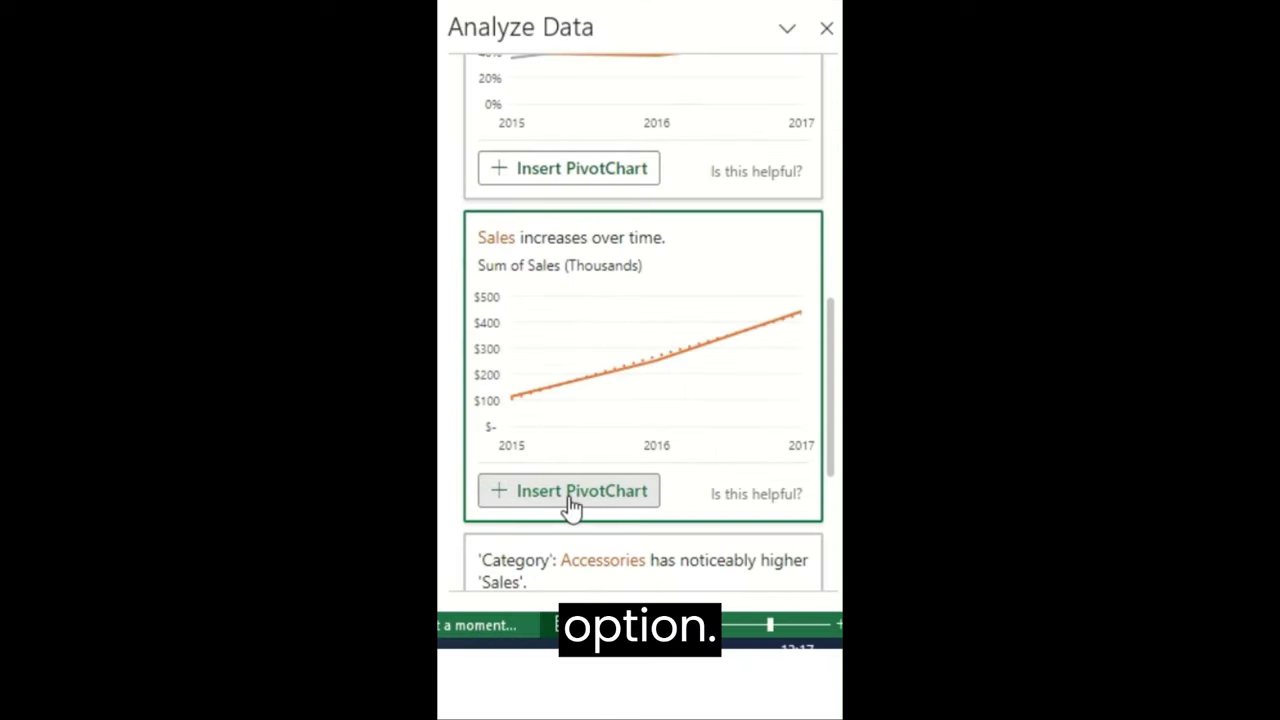
{"action": "left_click", "coordinate": [654, 566]}
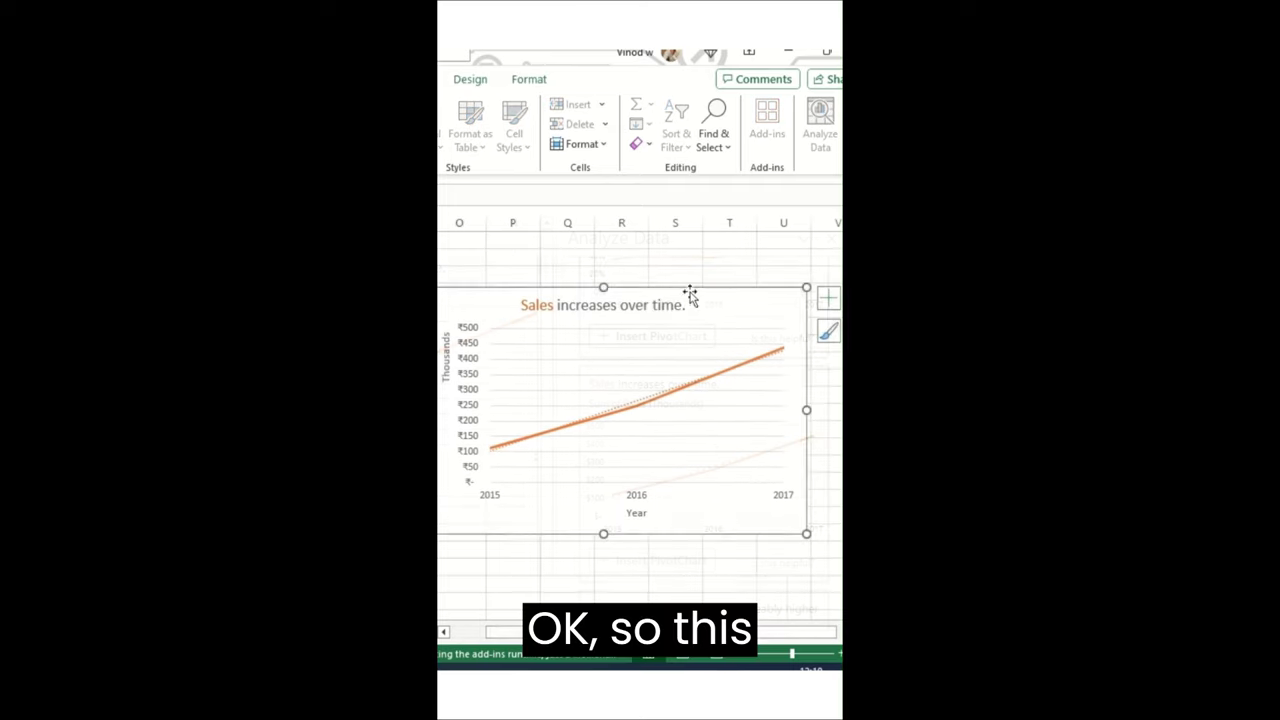
Reposition and resize the sales trend PivotChart on the sheet and add data labels to its line
{"action": "left_click_drag", "start_coordinate": [691, 294], "coordinate": [734, 289]}
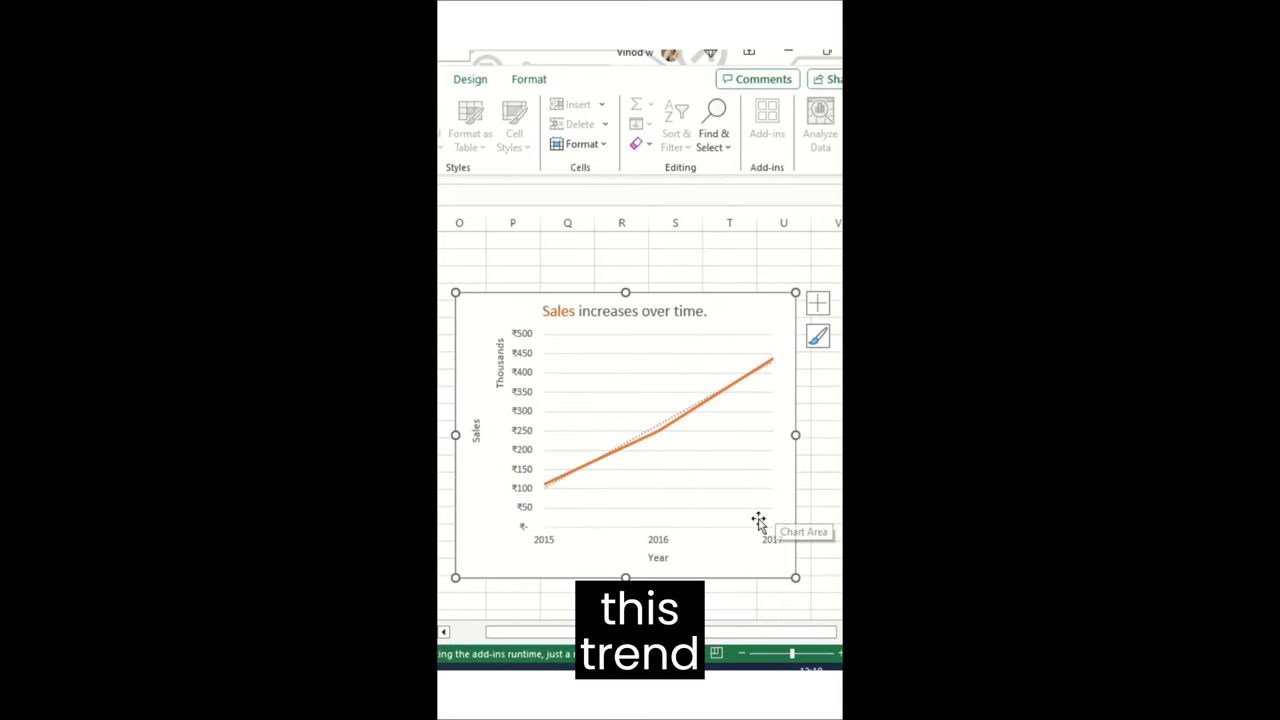
{"action": "left_click", "coordinate": [815, 306]}
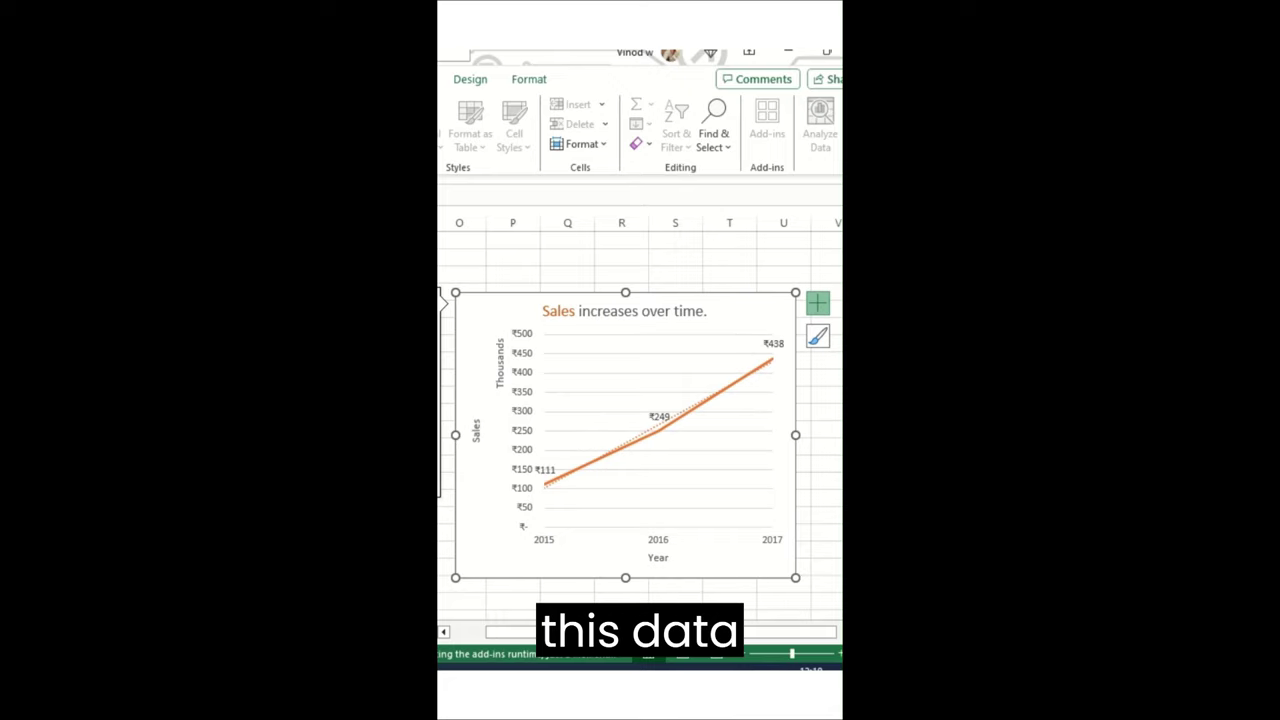
{"action": "left_click_drag", "start_coordinate": [744, 298], "coordinate": [751, 269]}
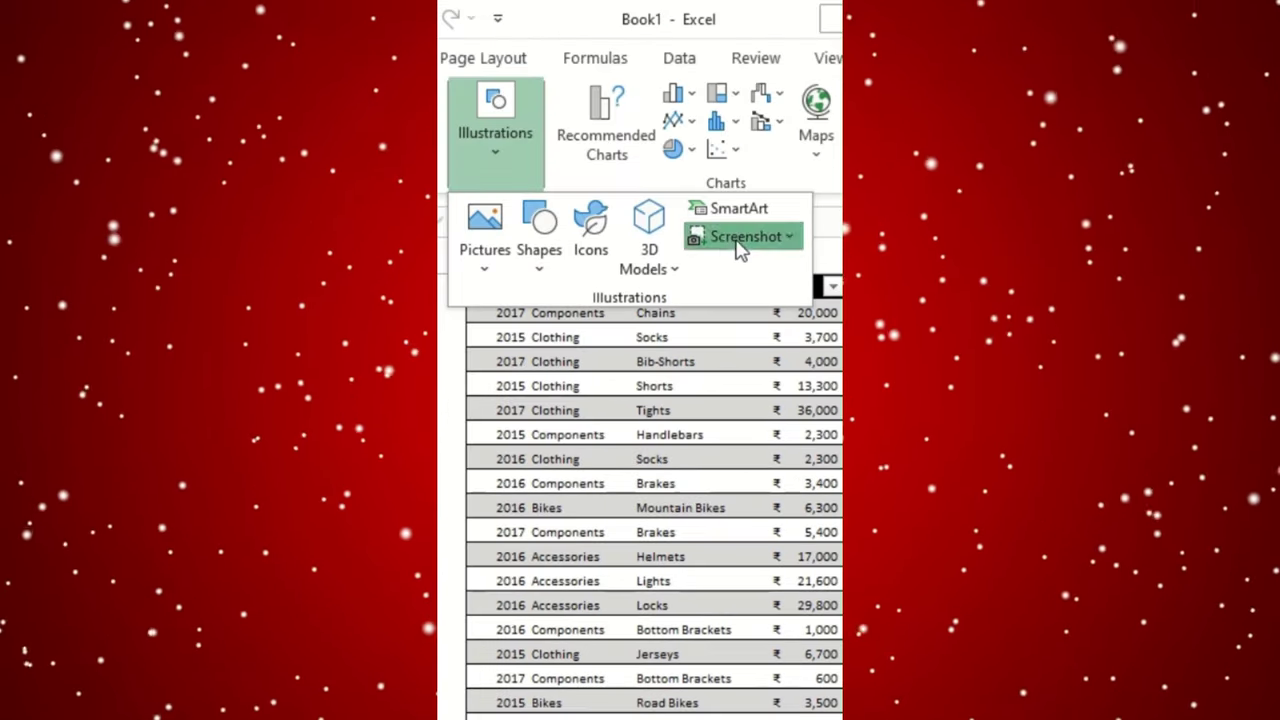
Insert a screenshot of the open sticky note window and place the picture over the sales table
{"action": "left_click", "coordinate": [702, 10]}
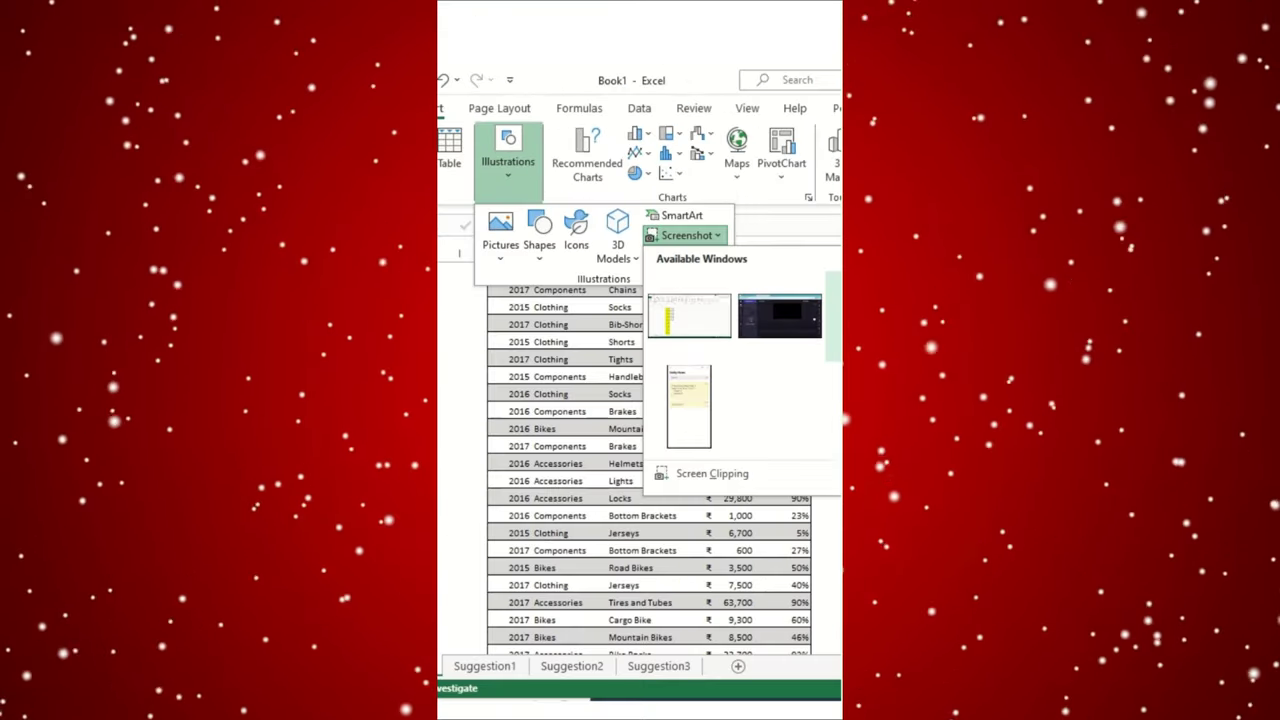
{"action": "left_click", "coordinate": [689, 407]}
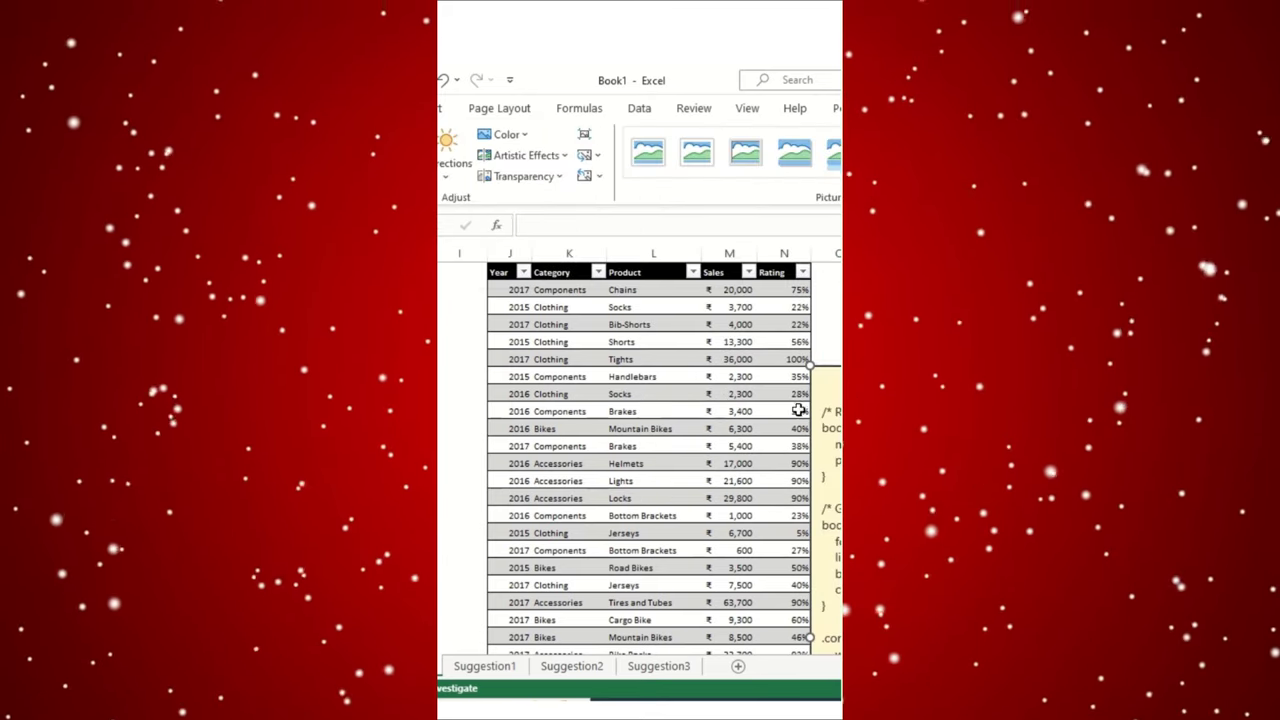
{"action": "left_click_drag", "start_coordinate": [826, 420], "coordinate": [723, 318]}
{"action": "left_click_drag", "start_coordinate": [792, 294], "coordinate": [718, 360]}
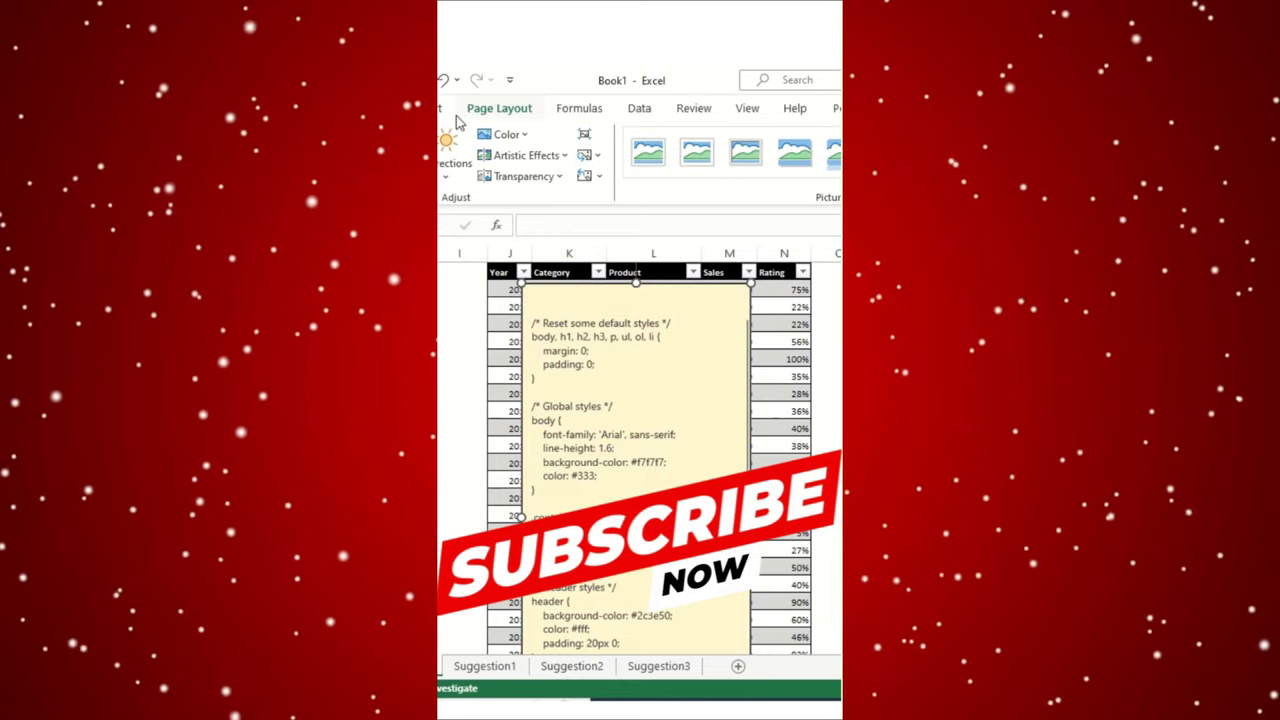
{"action": "left_click_drag", "start_coordinate": [681, 369], "coordinate": [700, 397]}
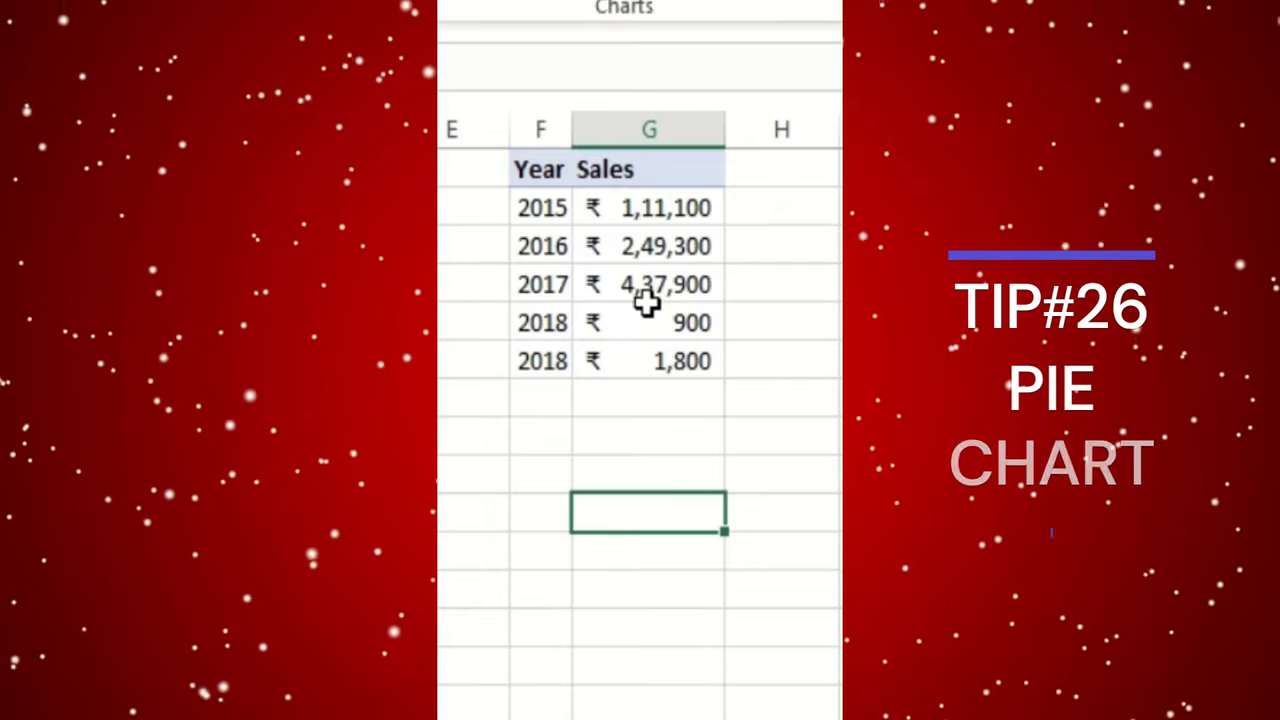
{"action": "left_click_drag", "start_coordinate": [620, 207], "coordinate": [640, 285]}
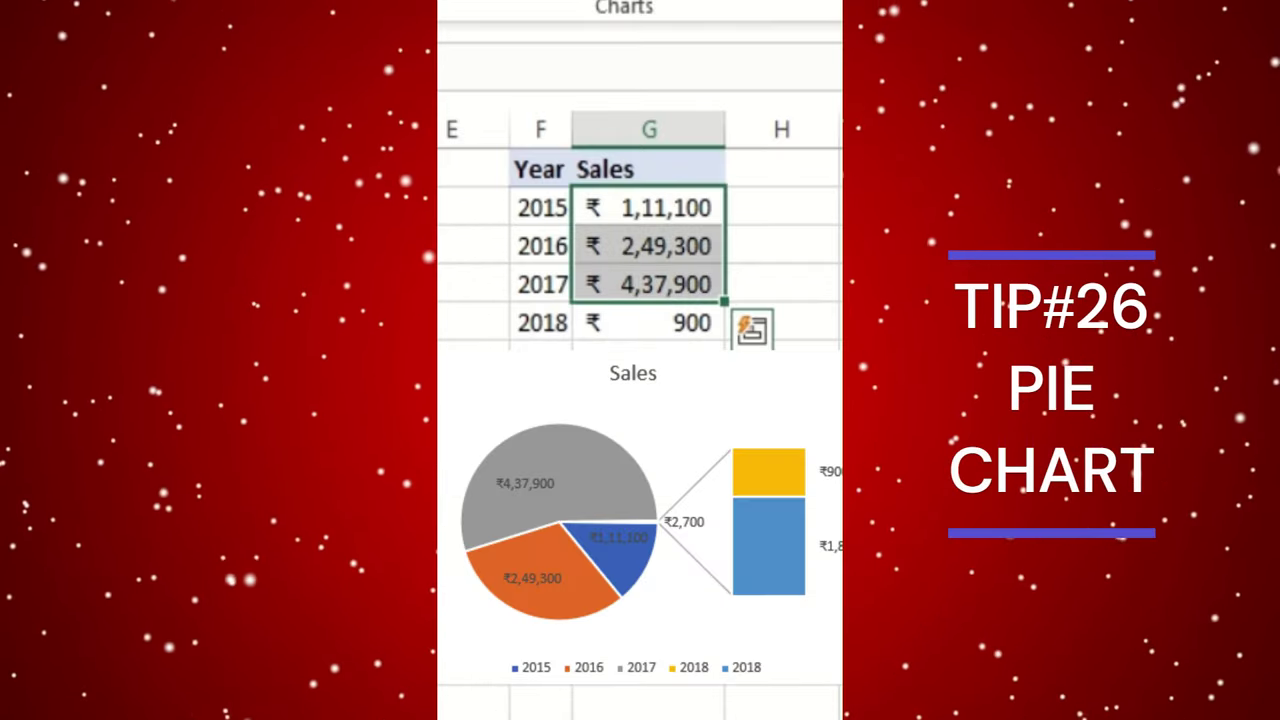
{"action": "left_click", "coordinate": [645, 324]}
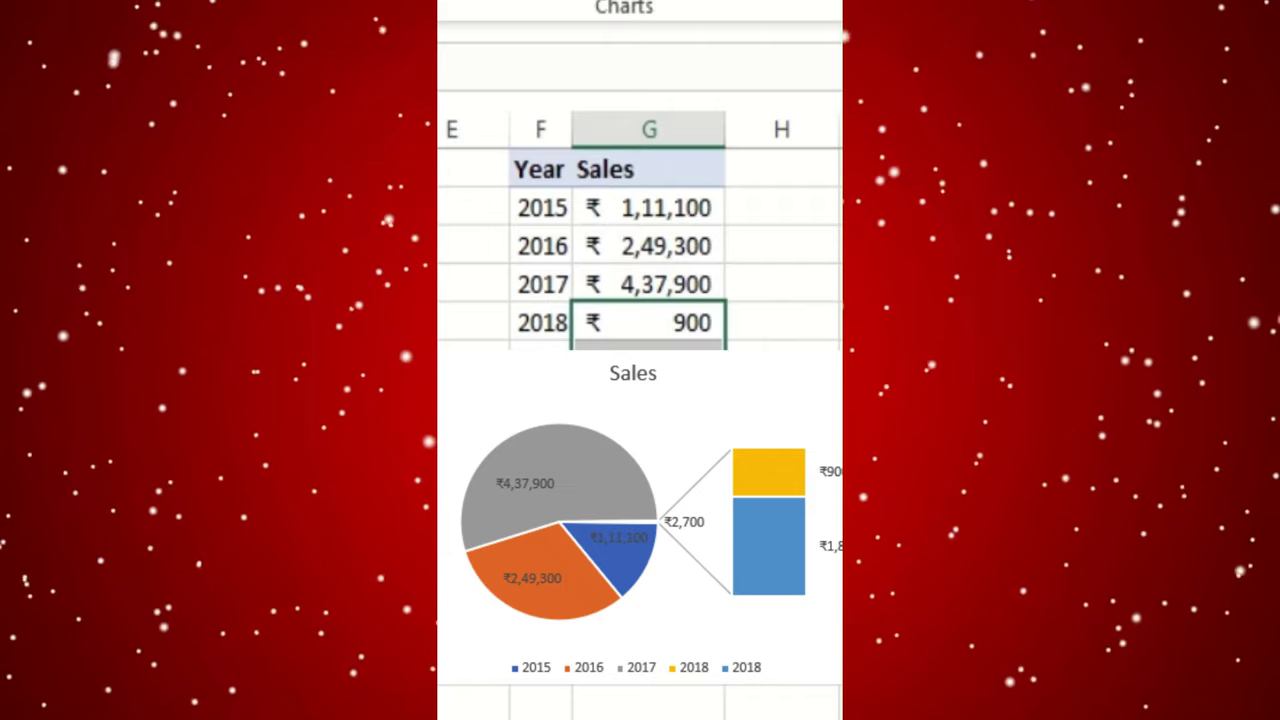
{"action": "left_click_drag", "start_coordinate": [536, 328], "coordinate": [538, 356]}
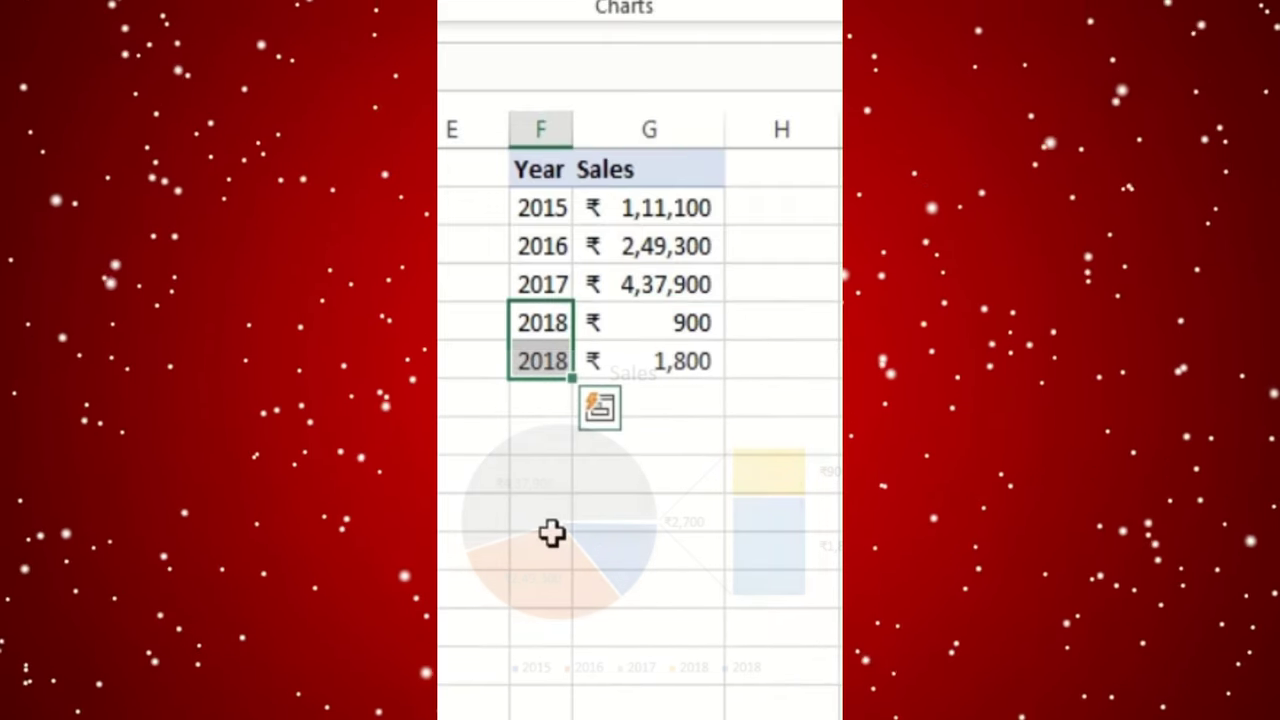
Insert a Bar of Pie chart from the Year and Sales table, using the version that plots Sales
{"action": "left_click_drag", "start_coordinate": [540, 170], "coordinate": [664, 368]}
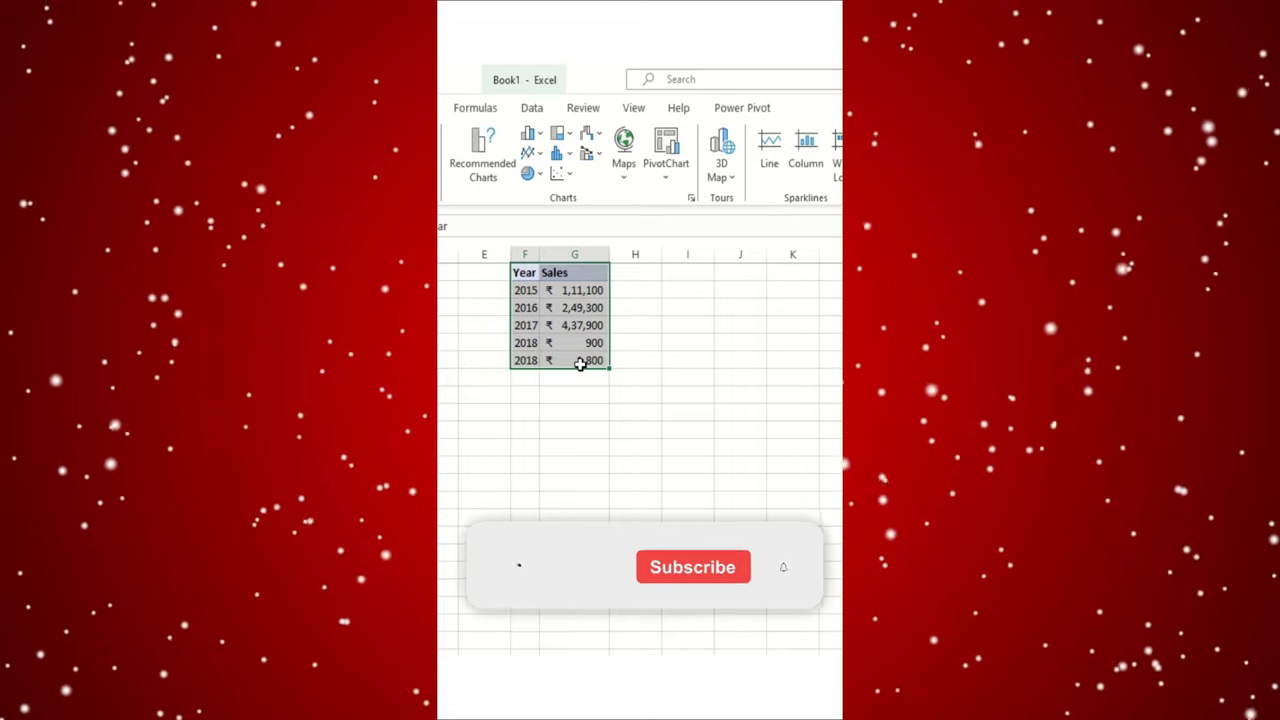
{"action": "left_click", "coordinate": [479, 150]}
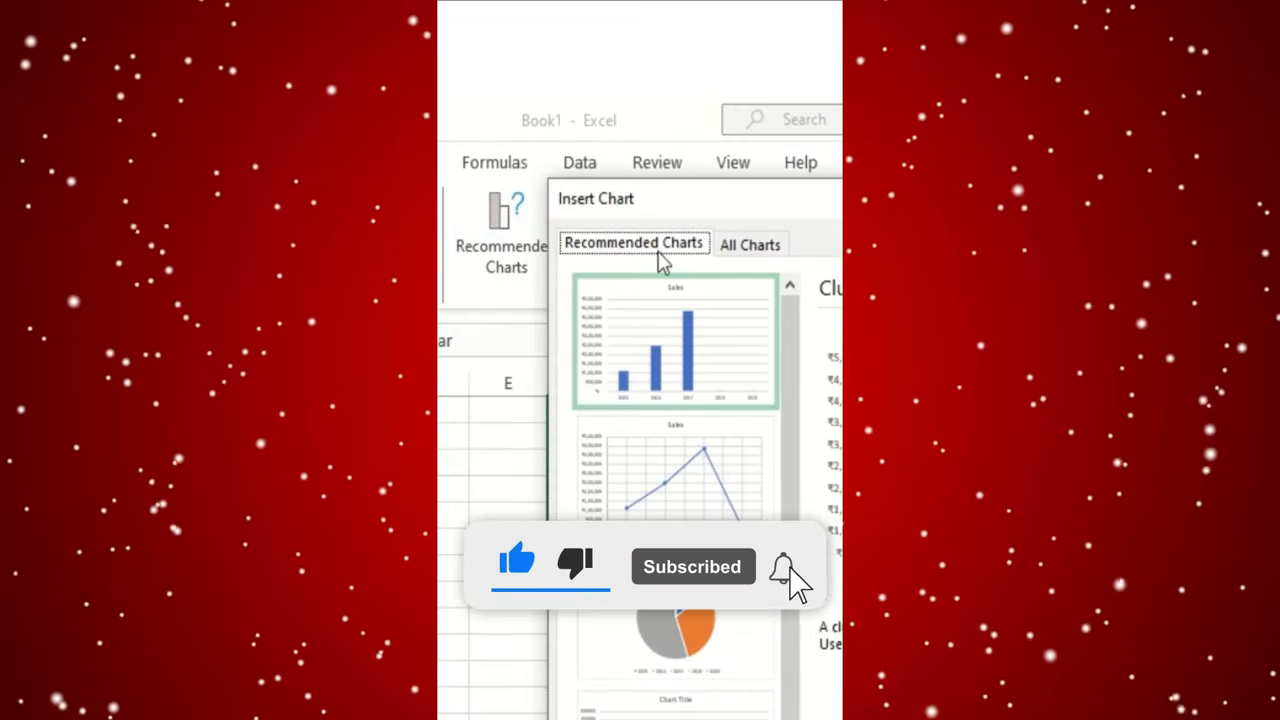
{"action": "left_click", "coordinate": [735, 250]}
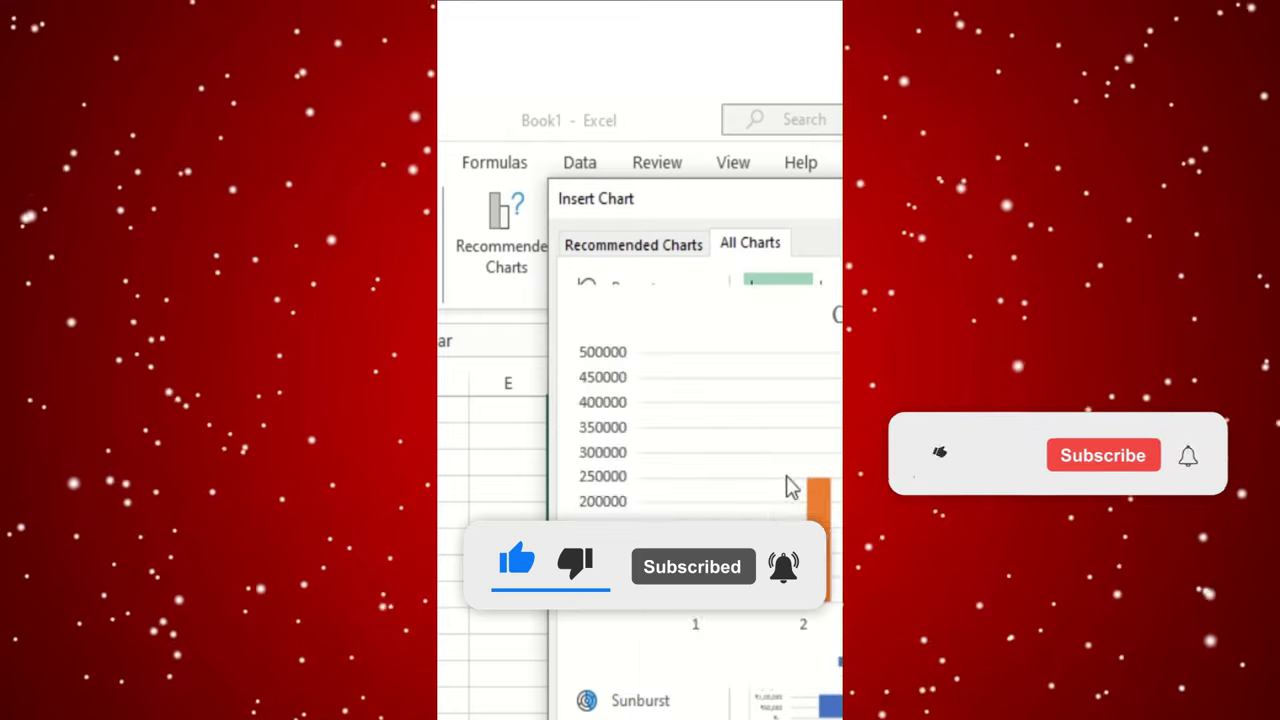
{"action": "left_click", "coordinate": [640, 416]}
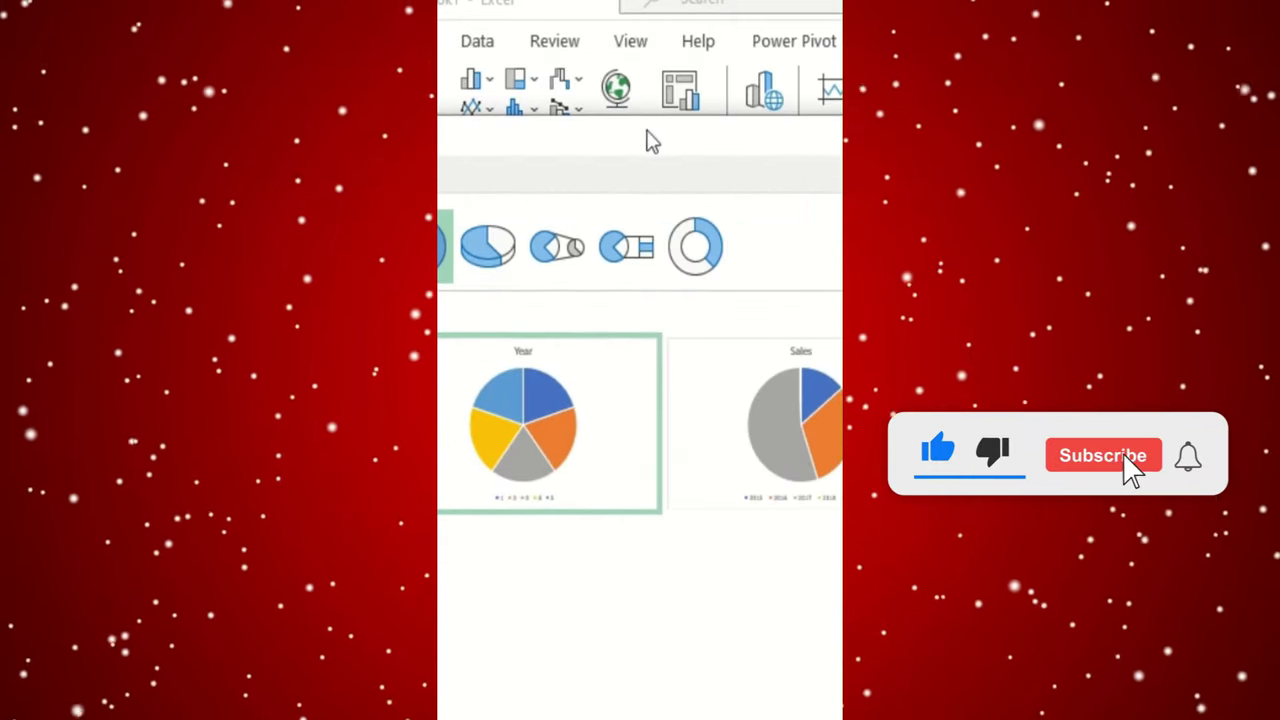
{"action": "left_click", "coordinate": [568, 248]}
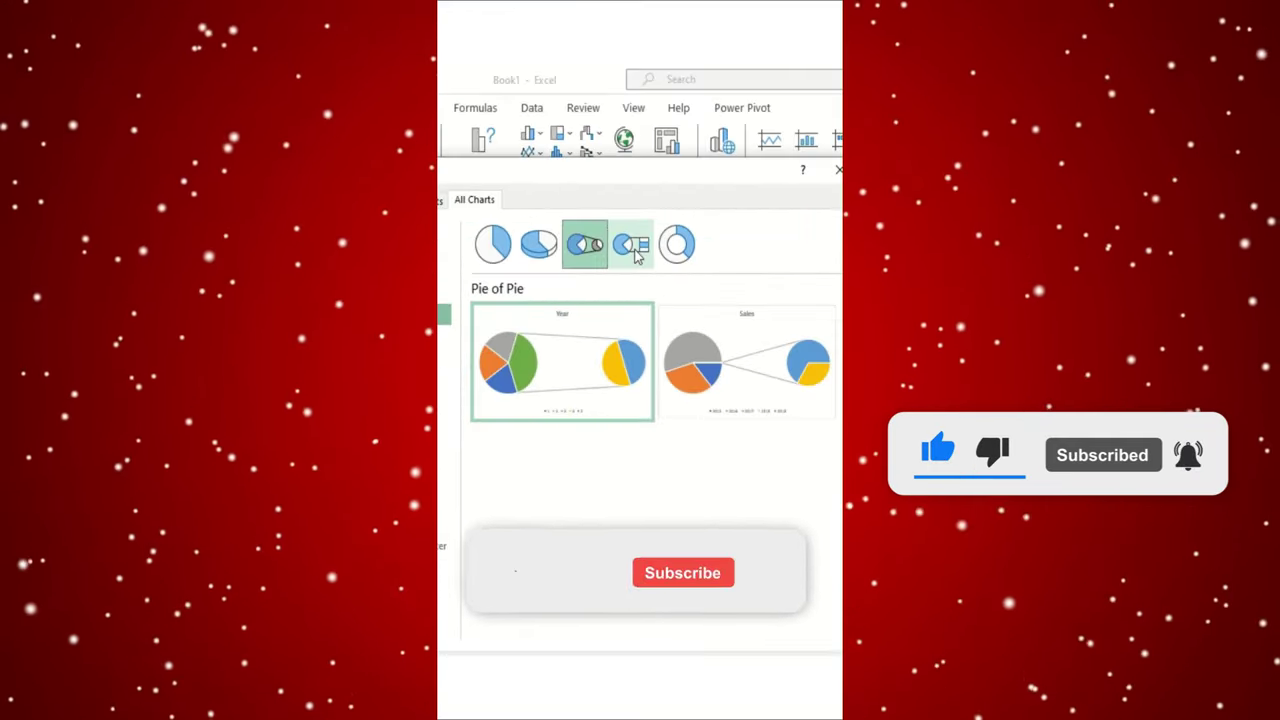
{"action": "left_click", "coordinate": [634, 250]}
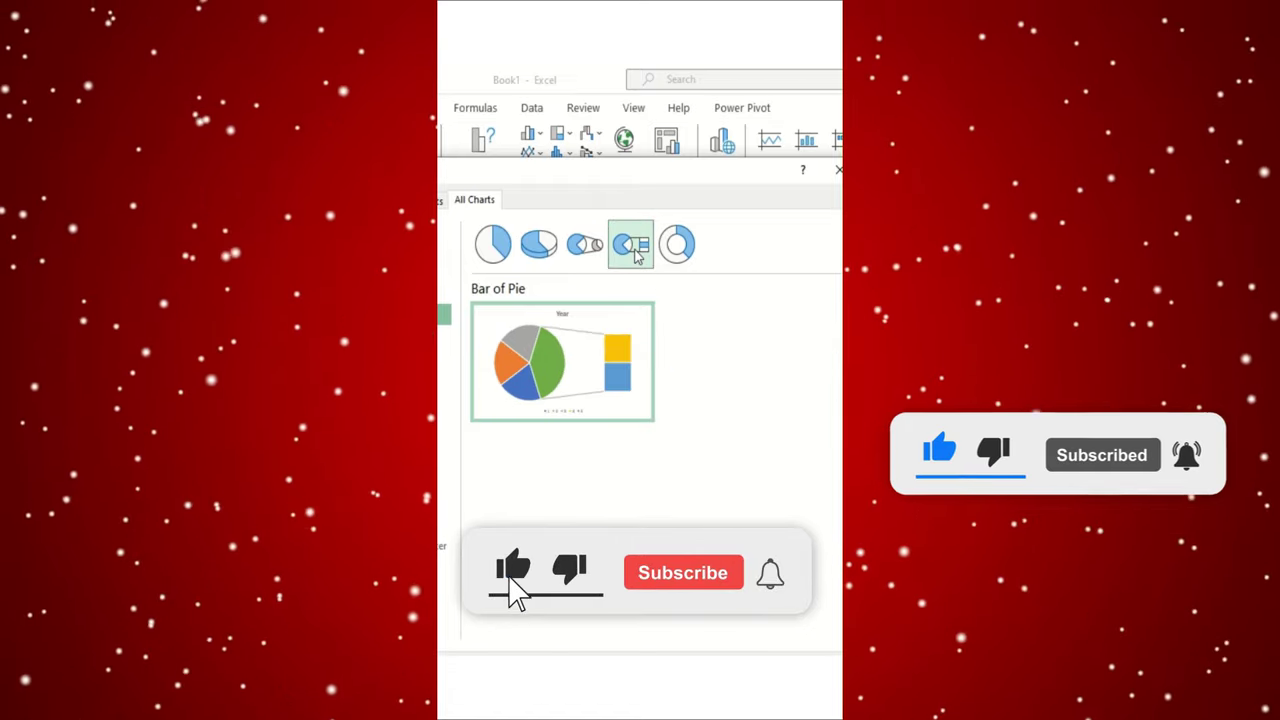
{"action": "mouse_move", "coordinate": [765, 407]}
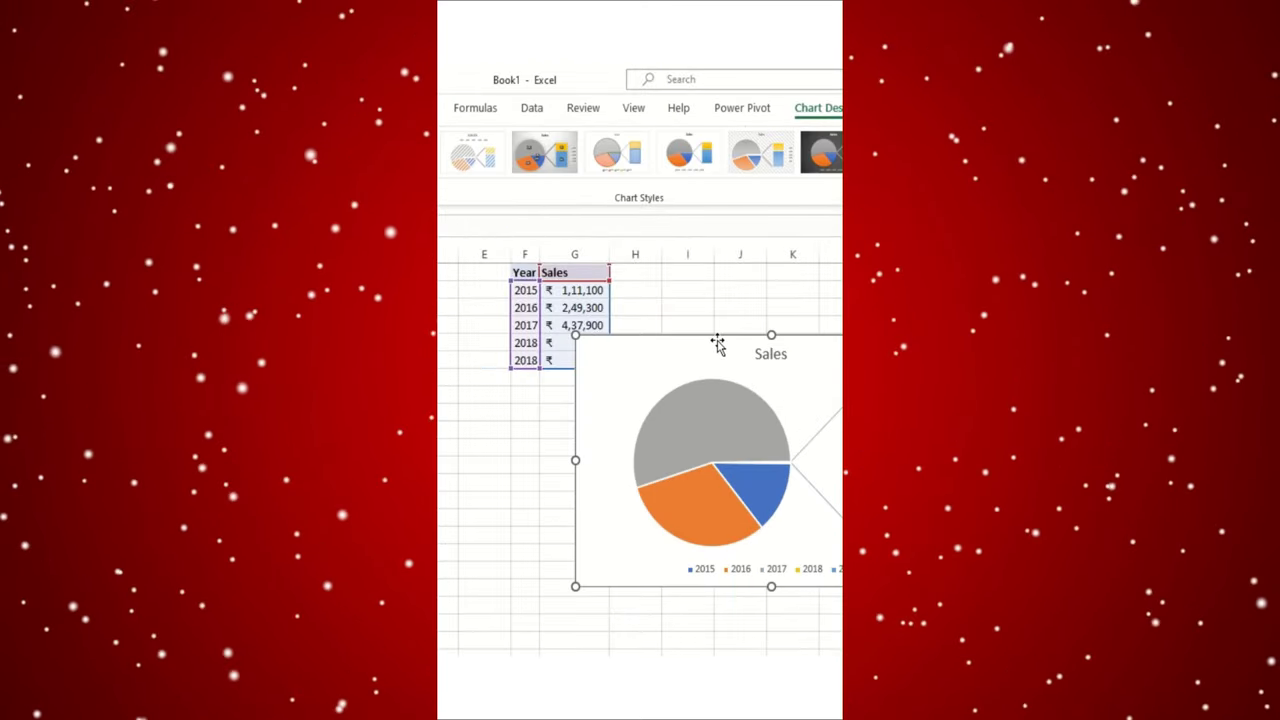
Position the Sales chart just below the data table and add data labels to its slices and bar segments
{"action": "left_click_drag", "start_coordinate": [717, 337], "coordinate": [567, 398]}
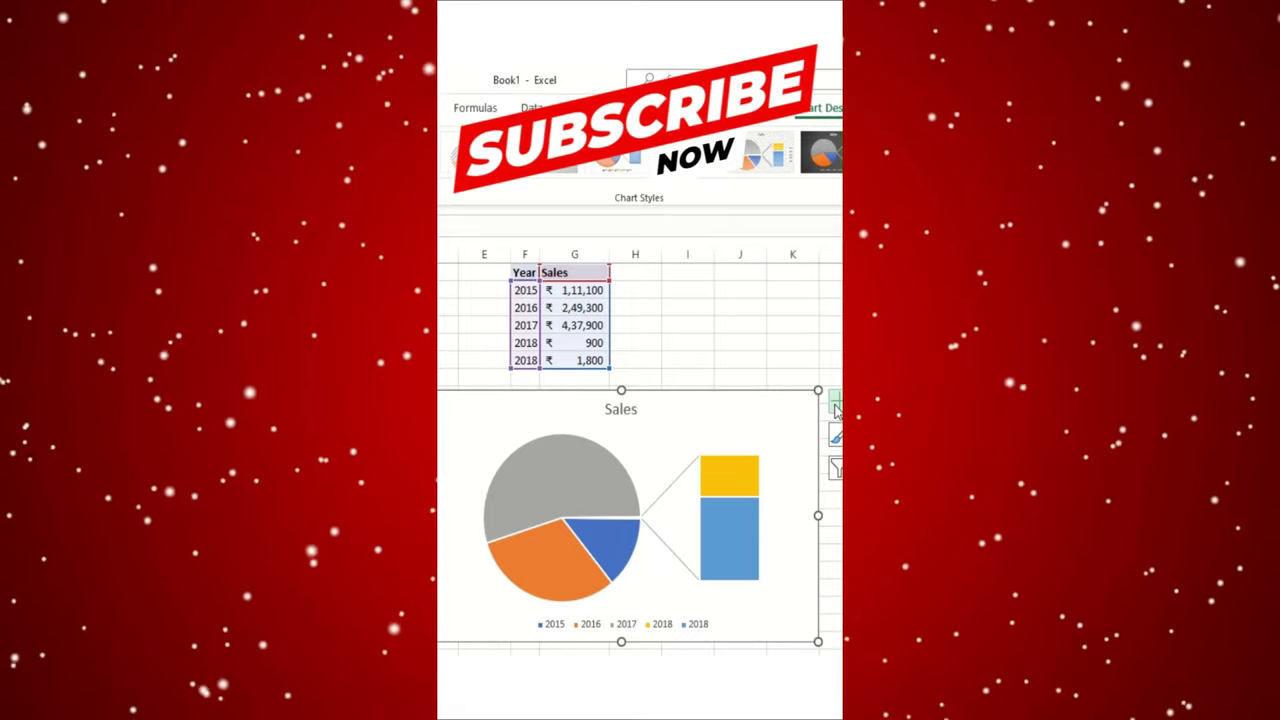
{"action": "left_click", "coordinate": [836, 402]}
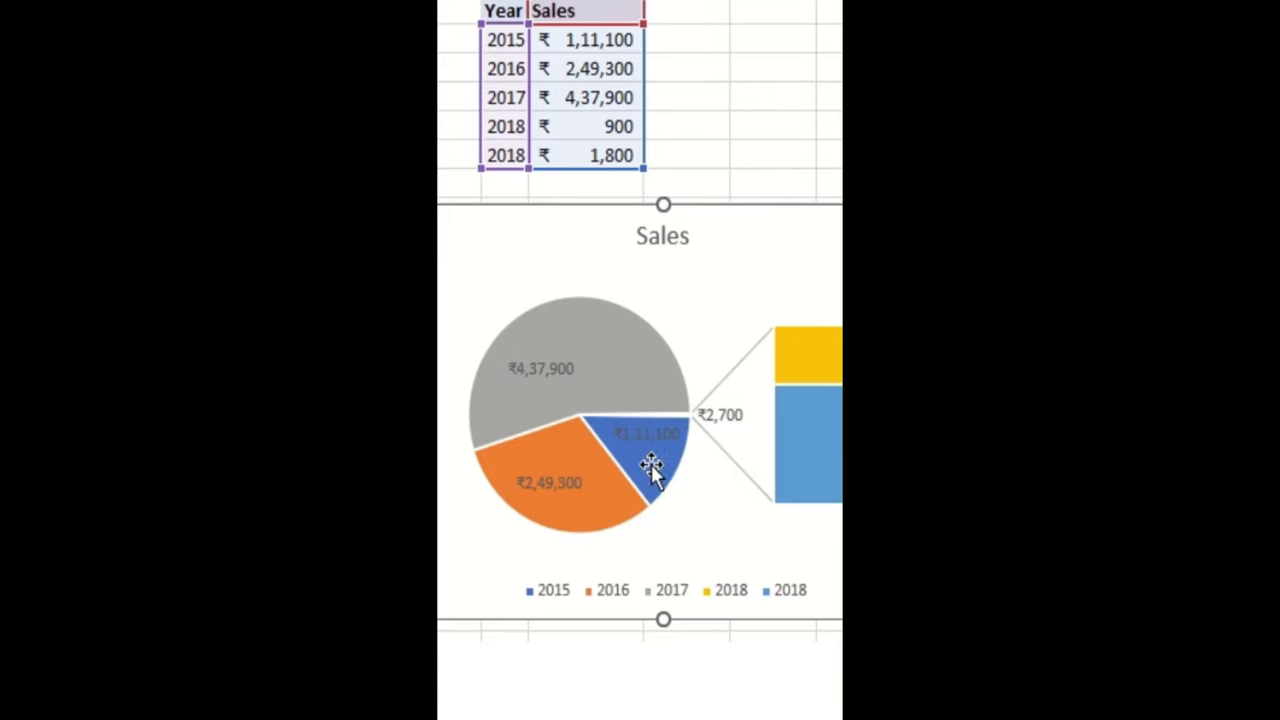
{"action": "left_click_drag", "start_coordinate": [716, 392], "coordinate": [732, 387]}
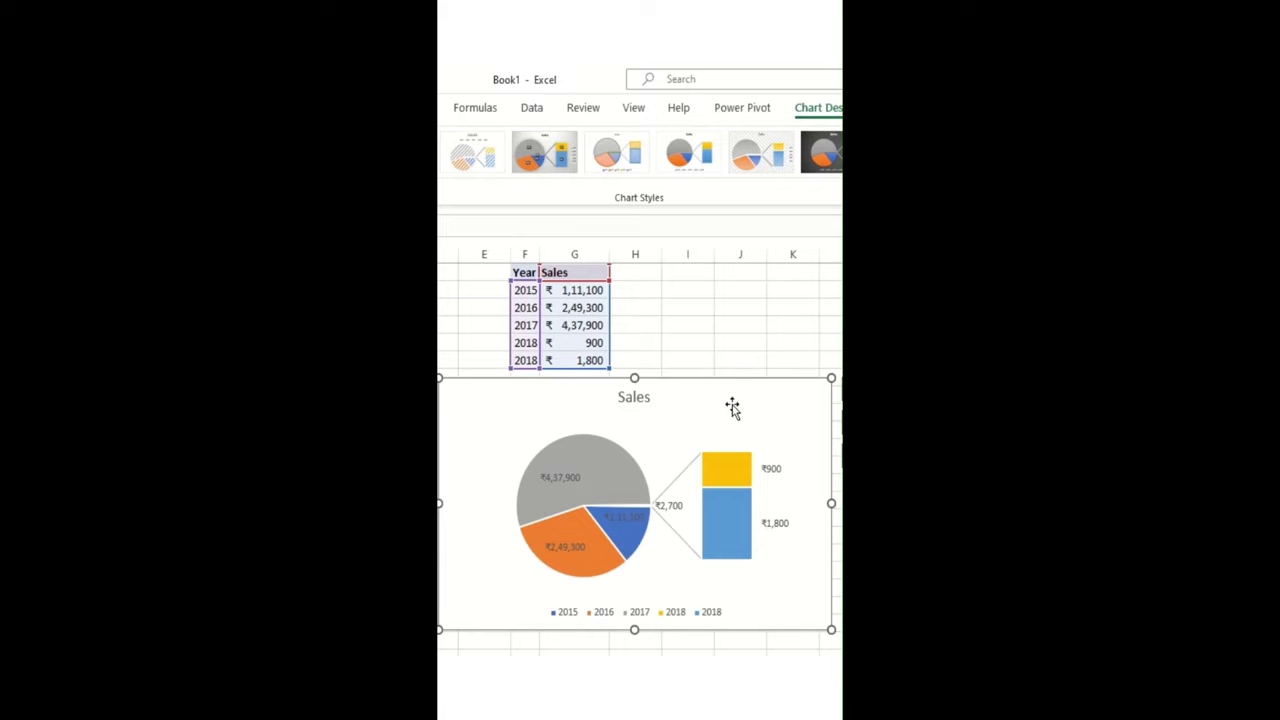
{"action": "left_click", "coordinate": [732, 324]}
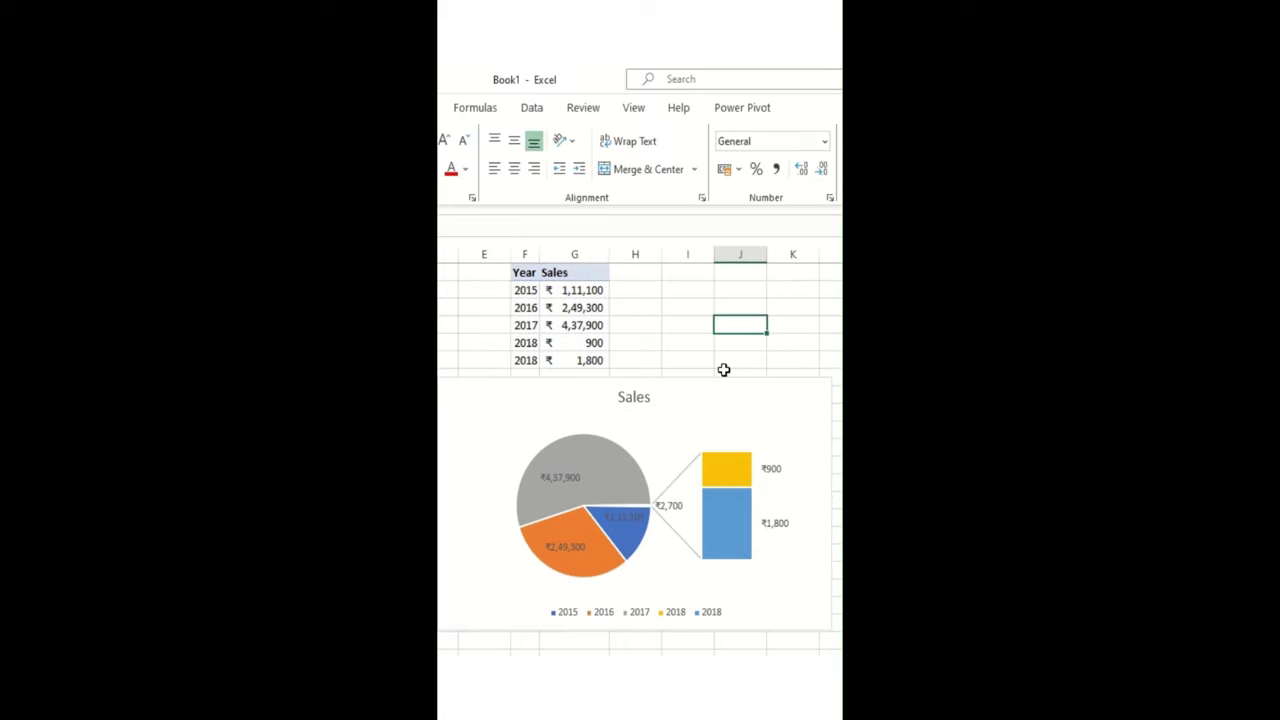